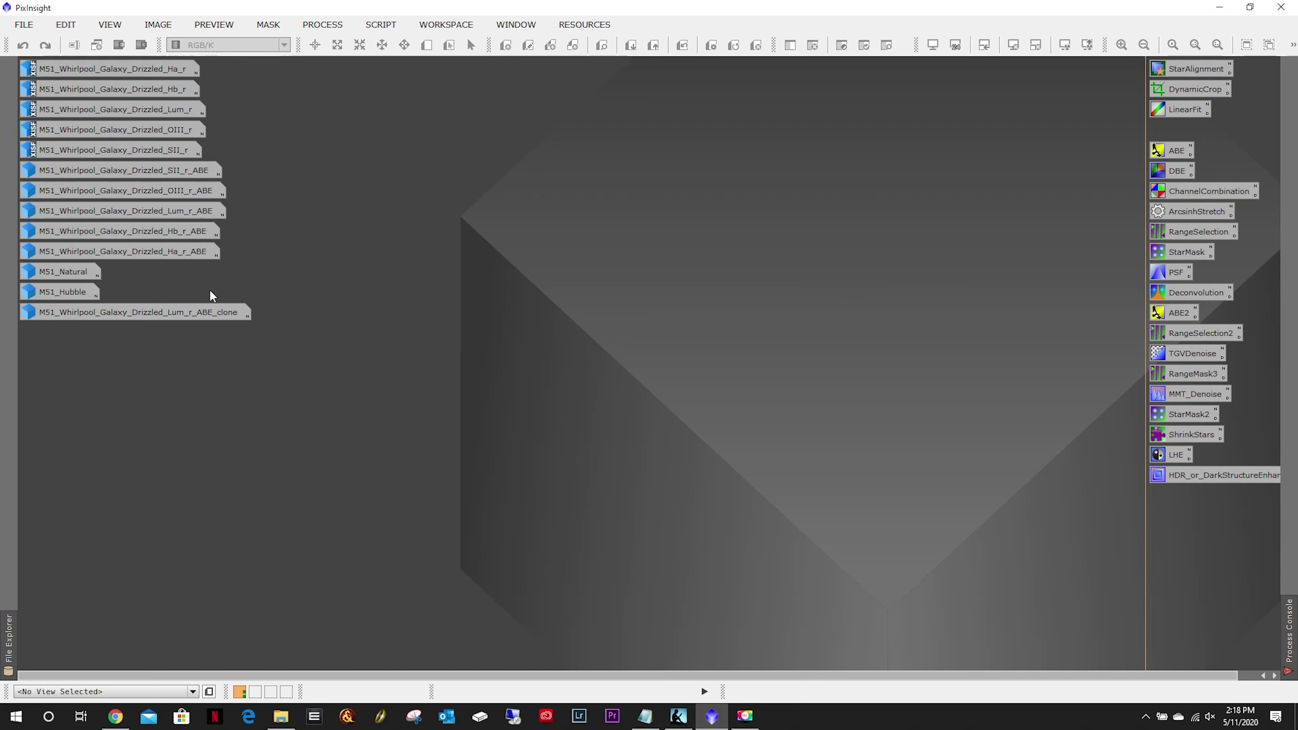
Restore the minimized M51_Natural and M51_Hubble images and arrange their windows side by side near the upper edge of the workspace.
double_click(63, 275)
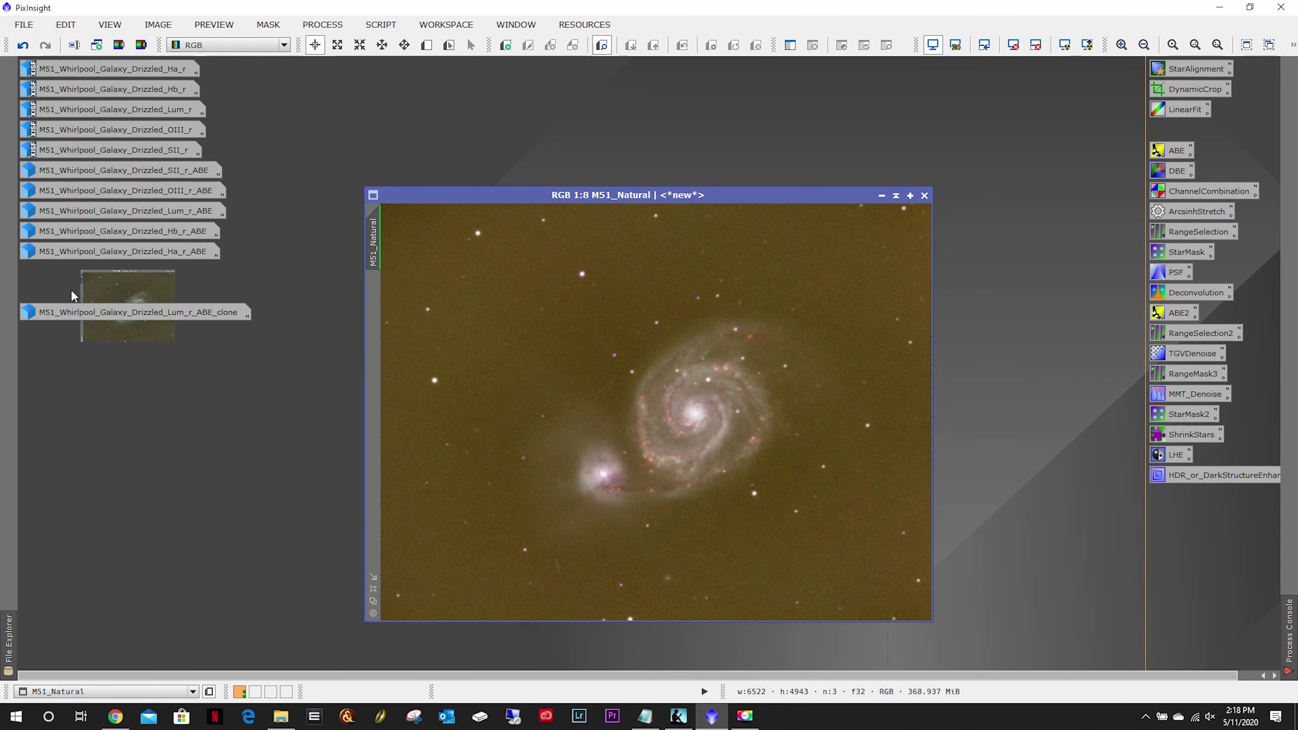
double_click(71, 290)
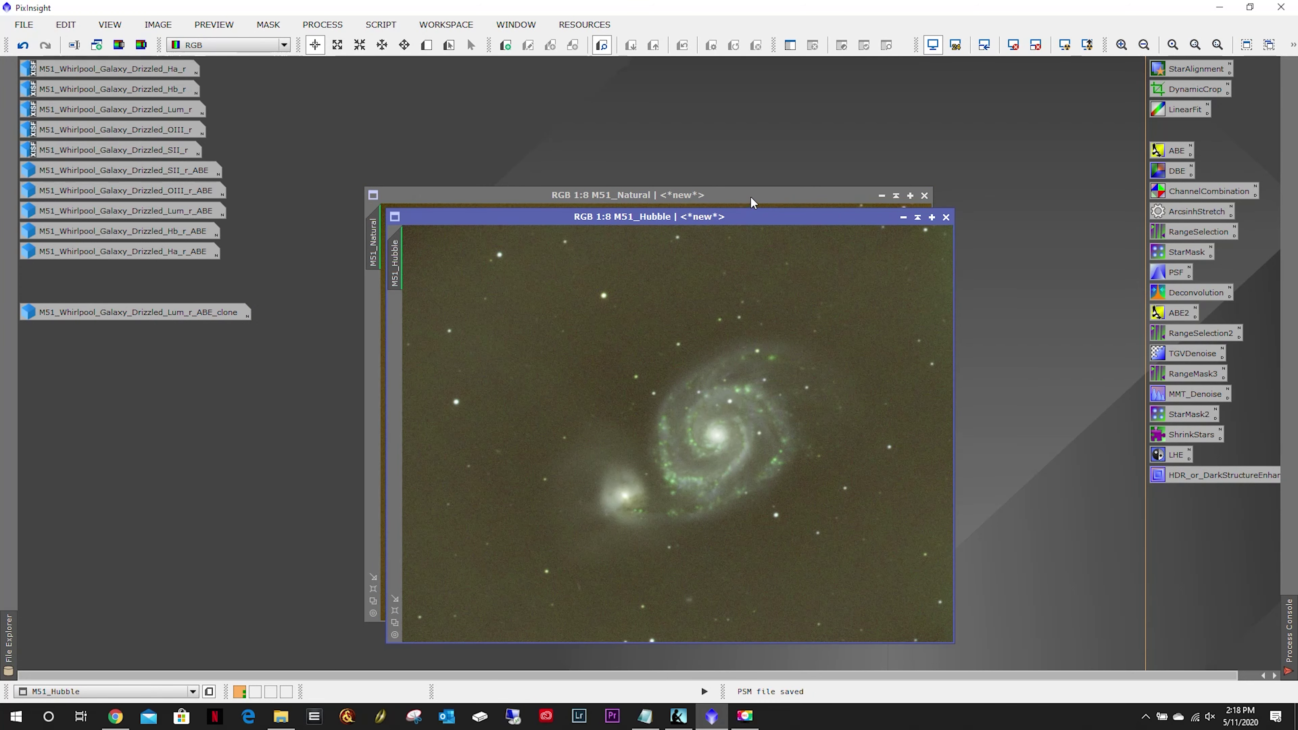
left_click_drag(751, 195, 591, 72)
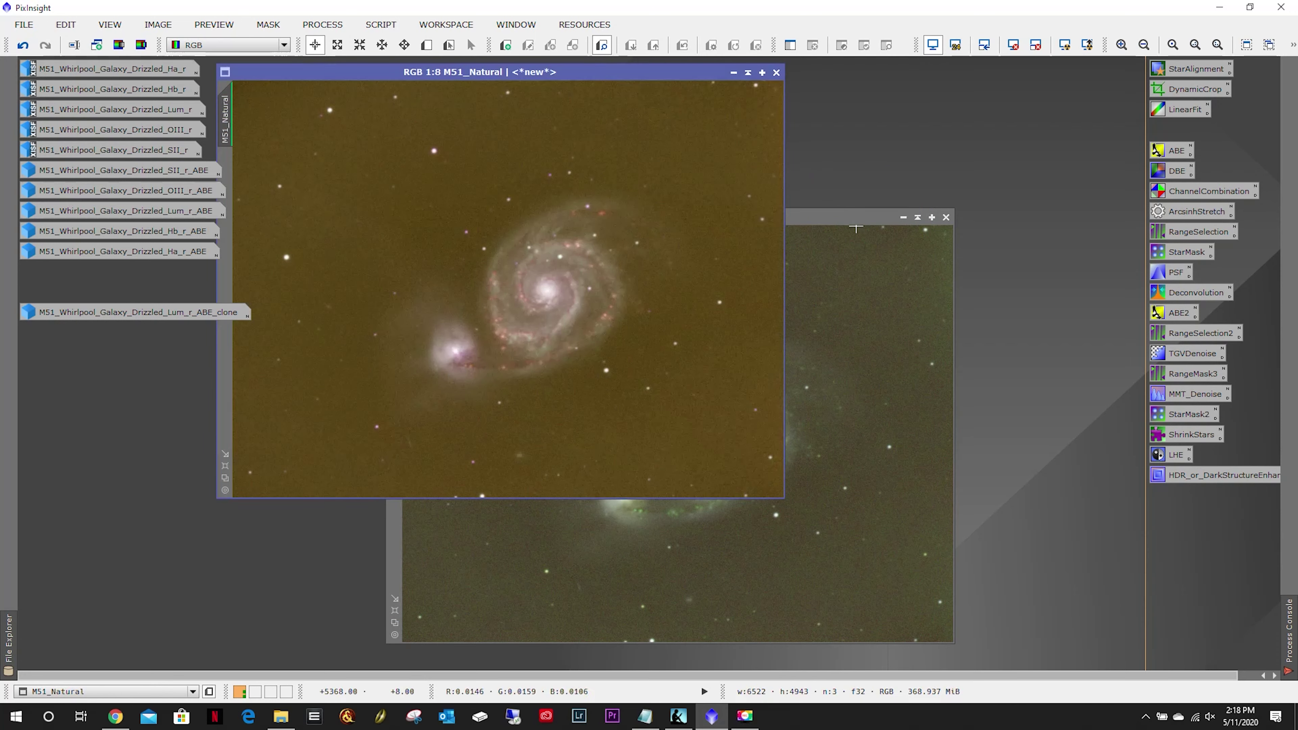
left_click_drag(831, 225, 1018, 73)
left_click_drag(369, 73, 367, 65)
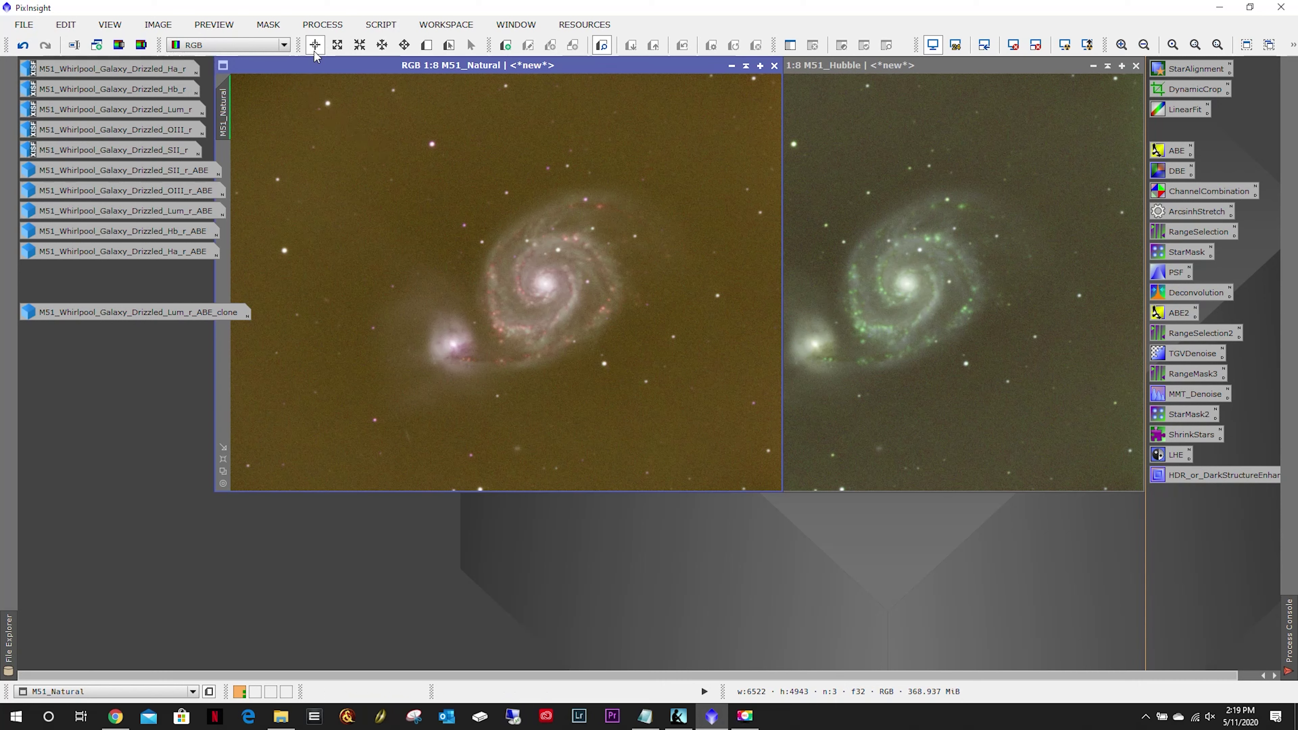
Open the AutomaticBackgroundExtractor process and save an instance of it as a process icon on the workspace.
left_click(322, 25)
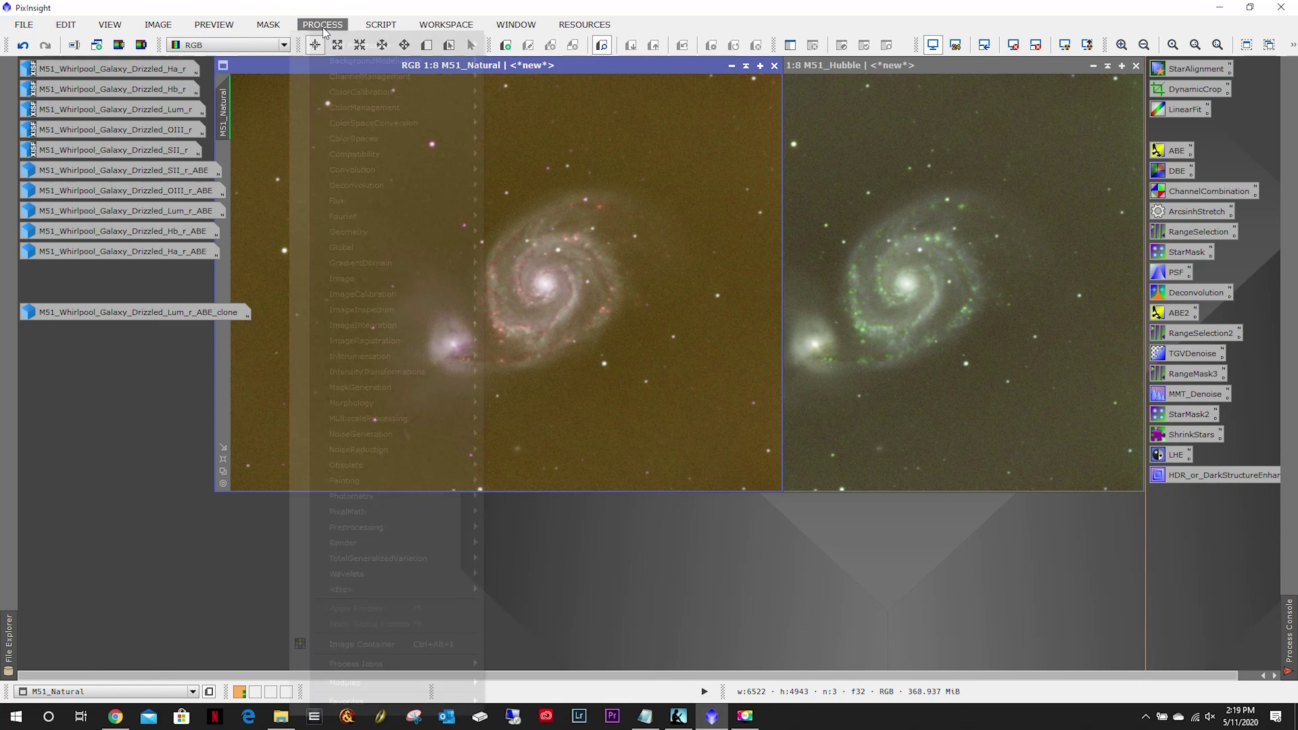
mouse_move(360, 45)
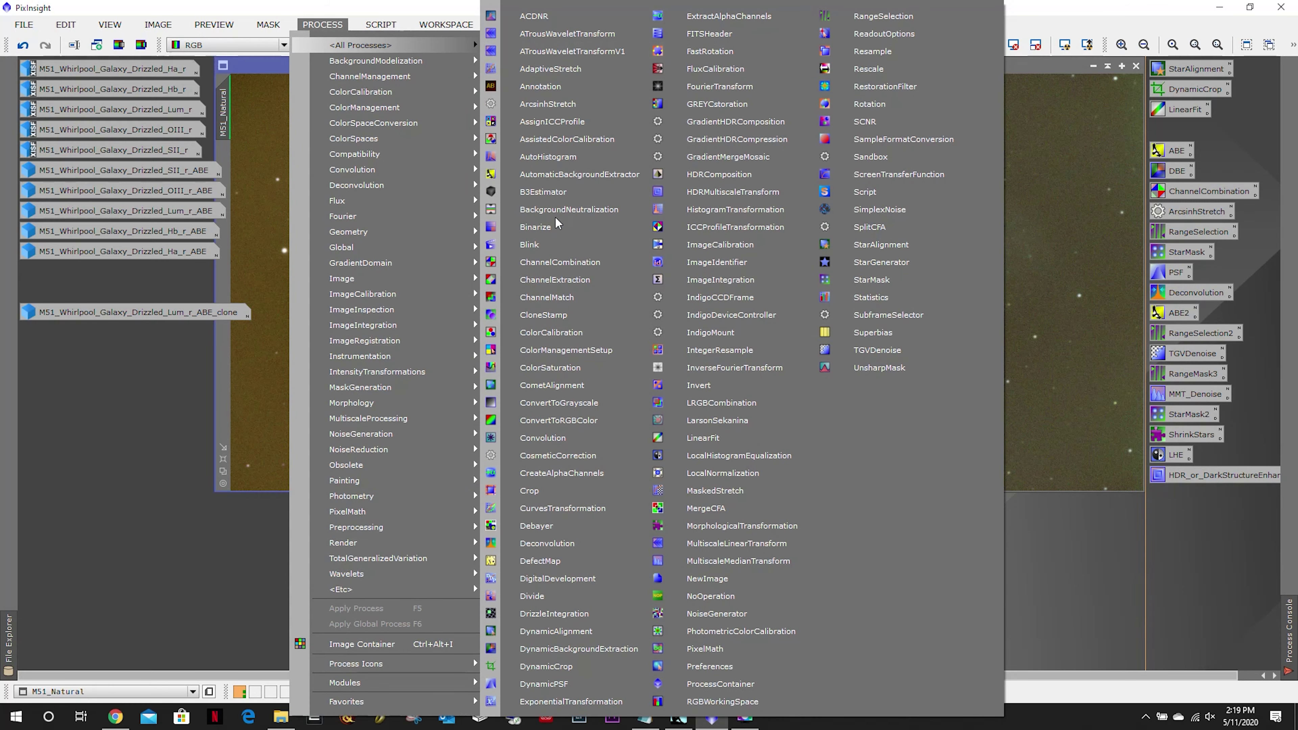
left_click(572, 175)
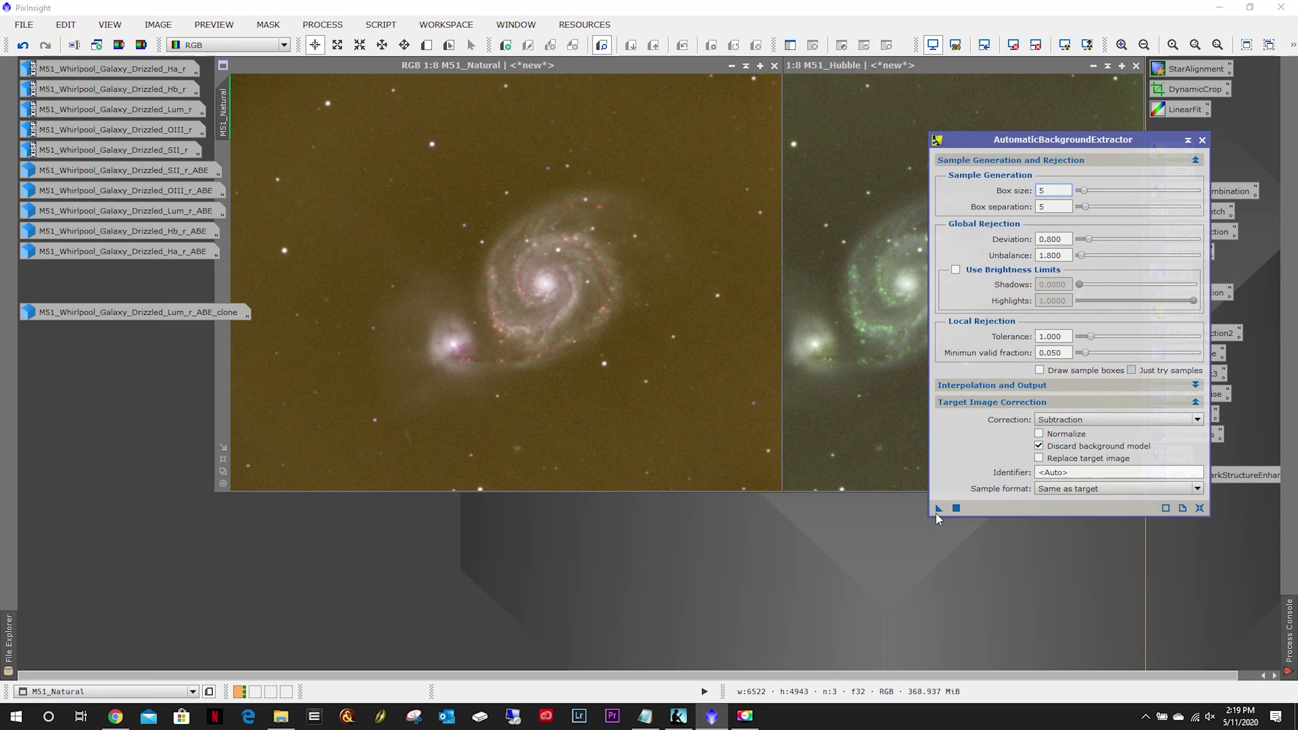
left_click_drag(939, 512, 782, 539)
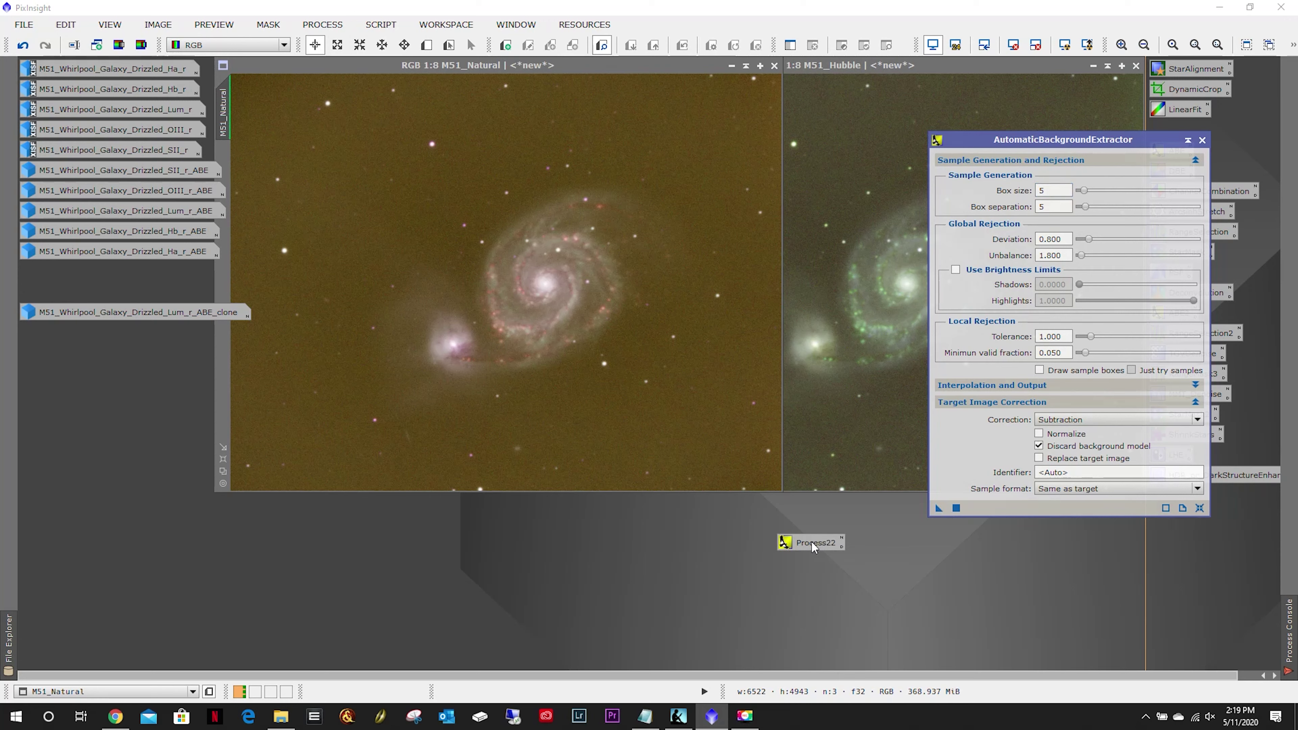
Rename the new AutomaticBackgroundExtractor icon to ABE3 and place it beneath the column of saved process icons.
right_click(814, 546)
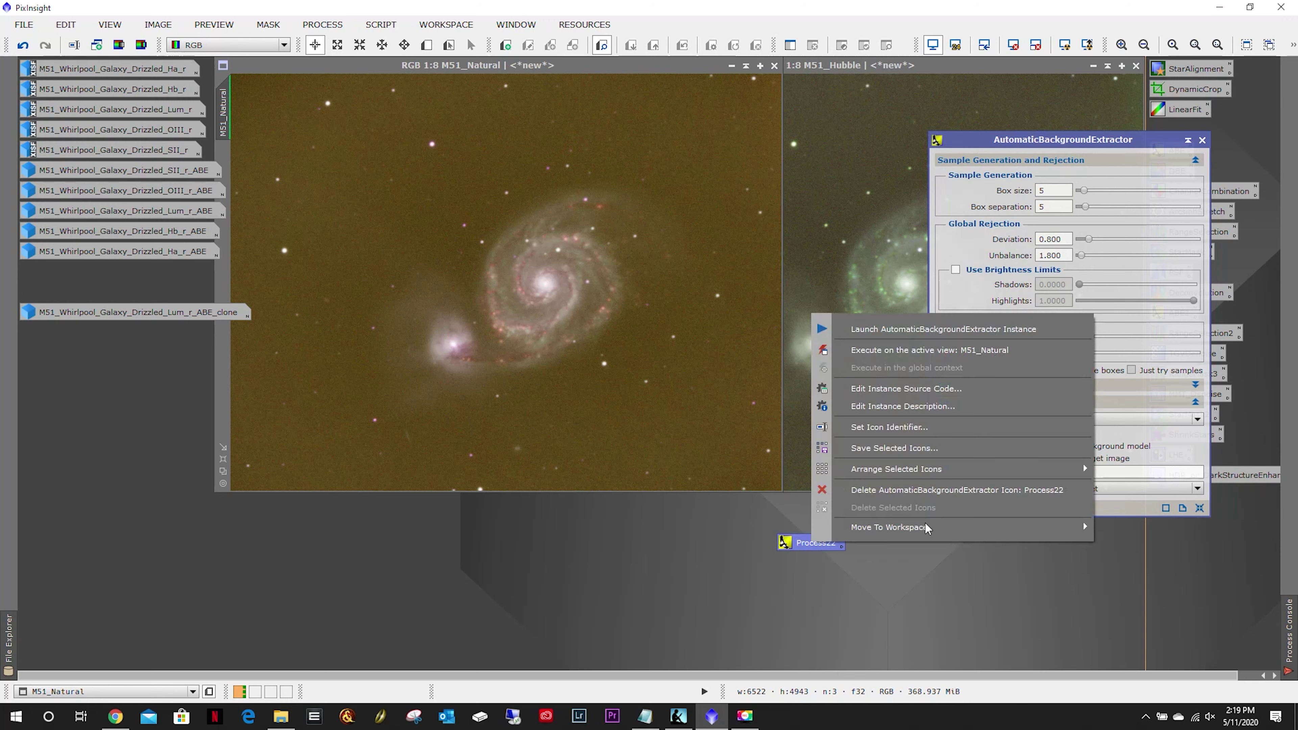
left_click(910, 427)
type("ABE")
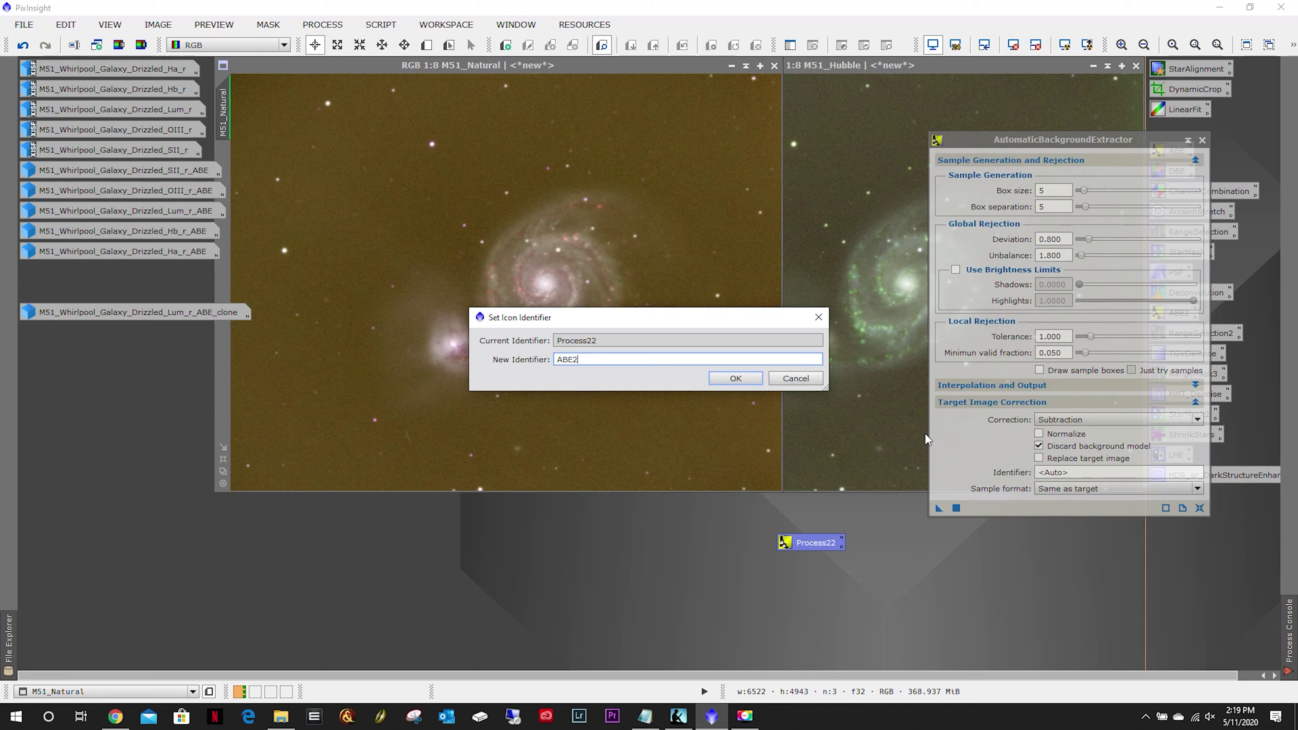
type("2")
key("Return")
left_click(650, 378)
left_click(614, 358)
key("BackSpace")
type("3")
left_click(736, 379)
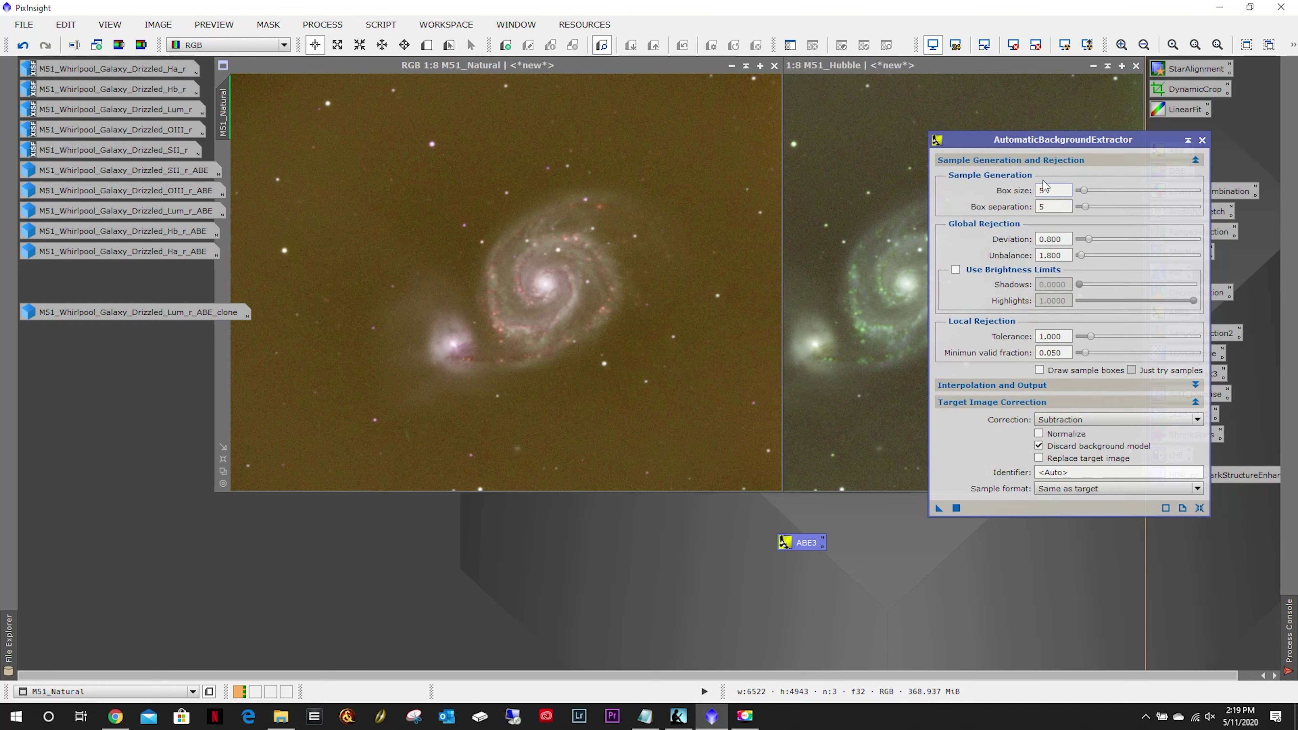
left_click_drag(1065, 142, 564, 142)
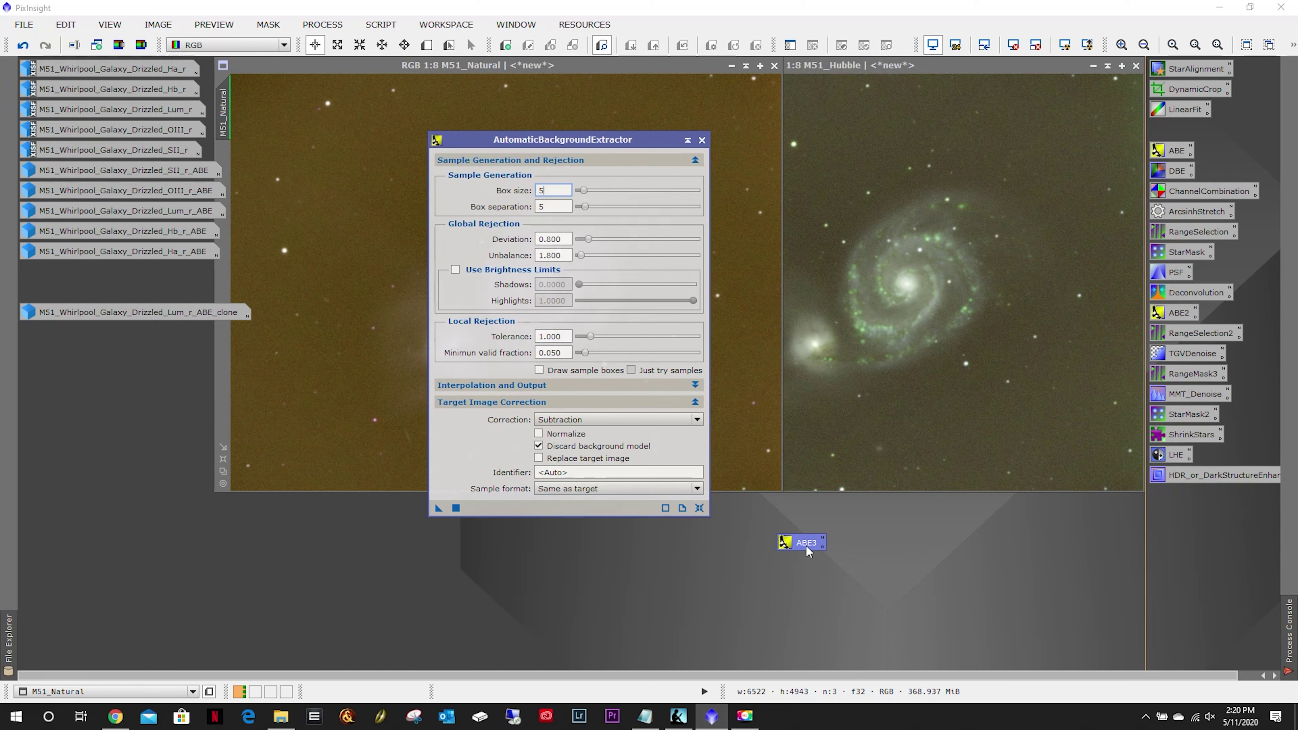
left_click_drag(806, 545, 1174, 512)
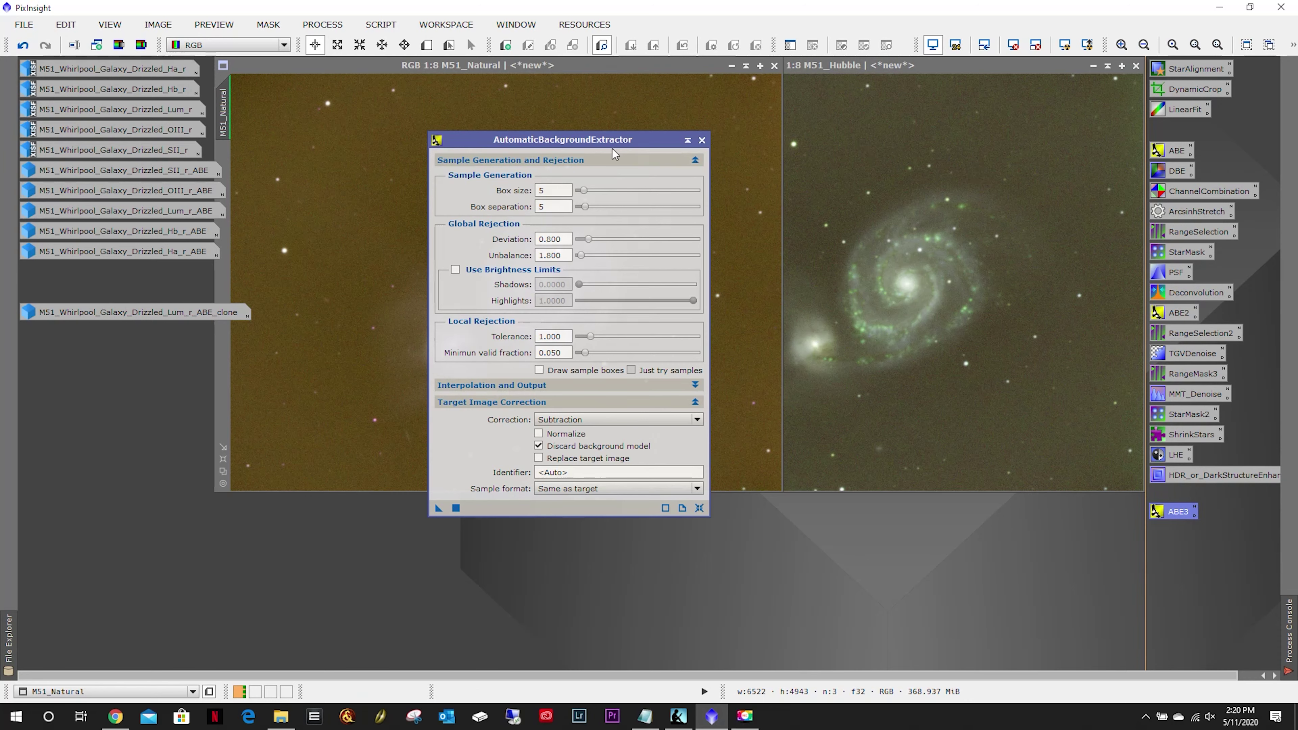
Apply AutomaticBackgroundExtractor to M51_Natural, then put its auto-stretched result in place of the minimized original.
left_click_drag(600, 144, 1025, 175)
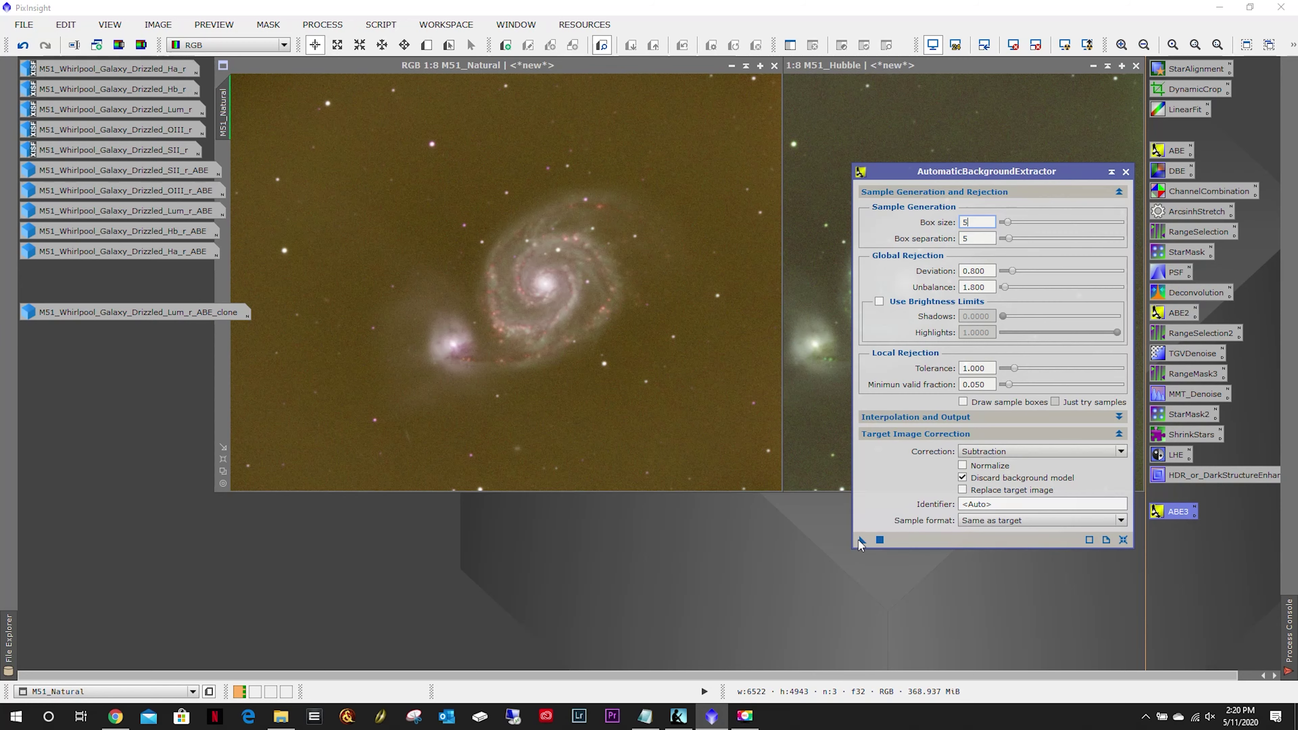
left_click_drag(860, 541, 598, 358)
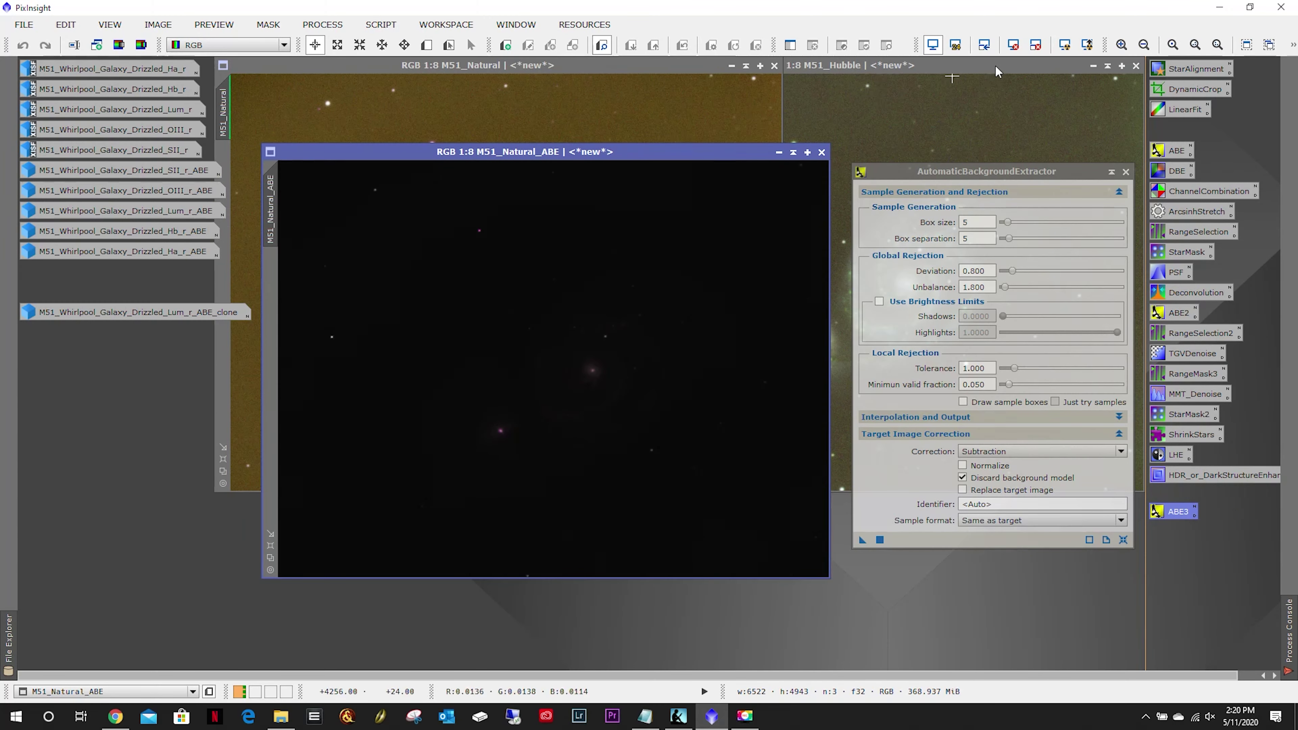
left_click(1064, 44)
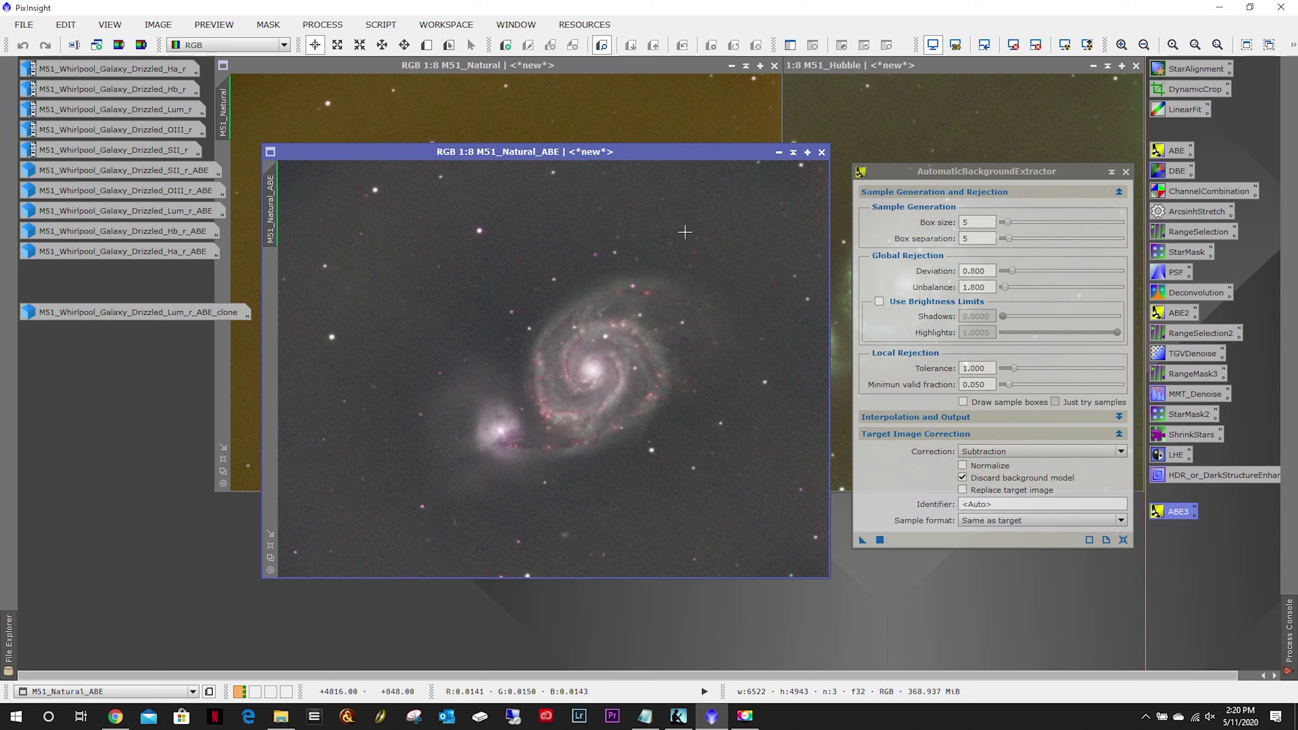
left_click(732, 66)
left_click_drag(677, 148, 586, 69)
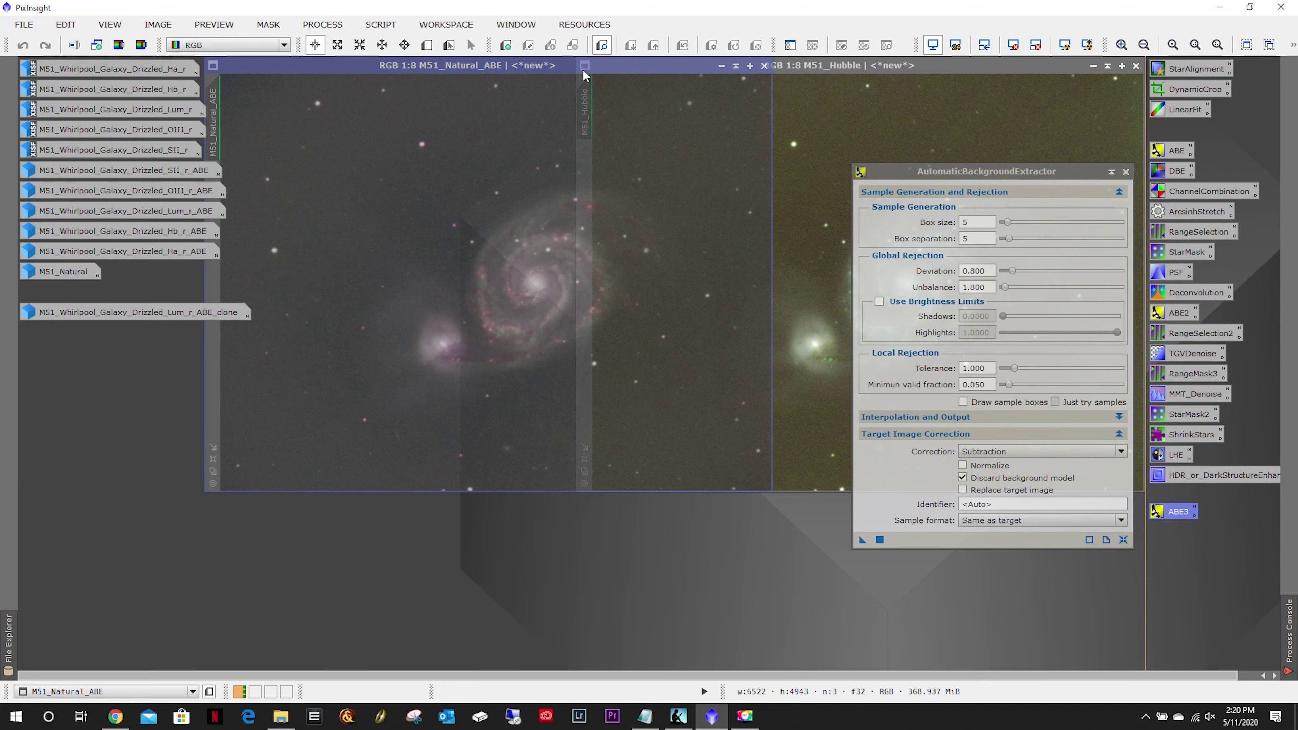
Apply AutomaticBackgroundExtractor to M51_Hubble, put the result beside M51_Natural_ABE in place of the minimized original, and close the process.
left_click(837, 72)
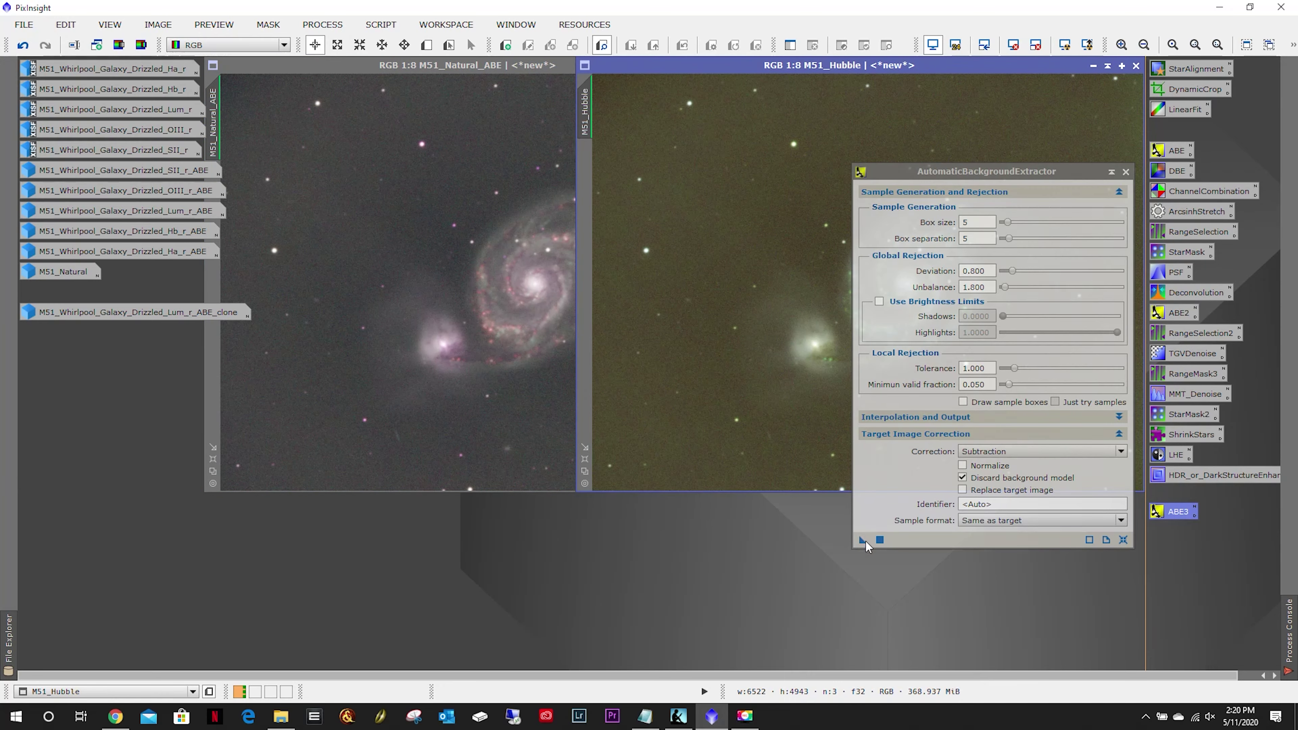
left_click_drag(863, 541, 701, 343)
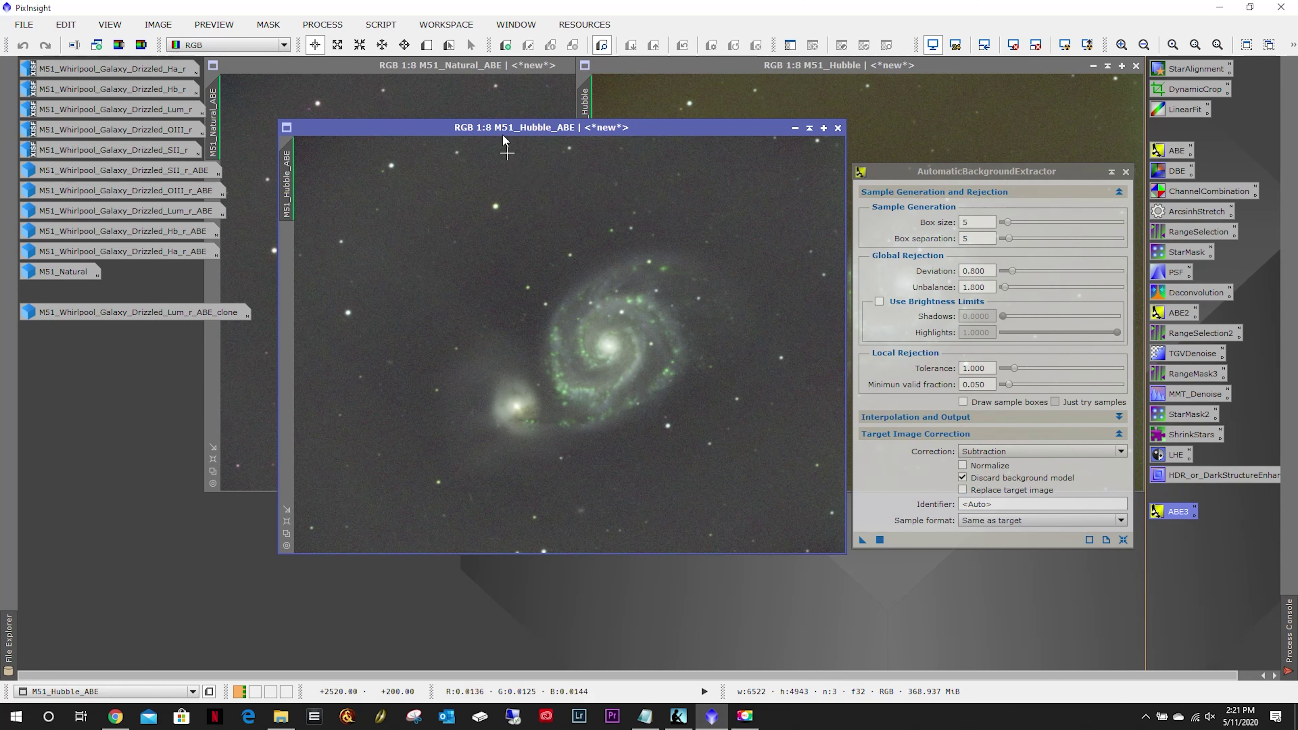
mouse_move(420, 131)
left_mouse_down()
mouse_move(399, 128)
mouse_move(667, 110)
mouse_move(450, 117)
mouse_move(435, 142)
left_mouse_up()
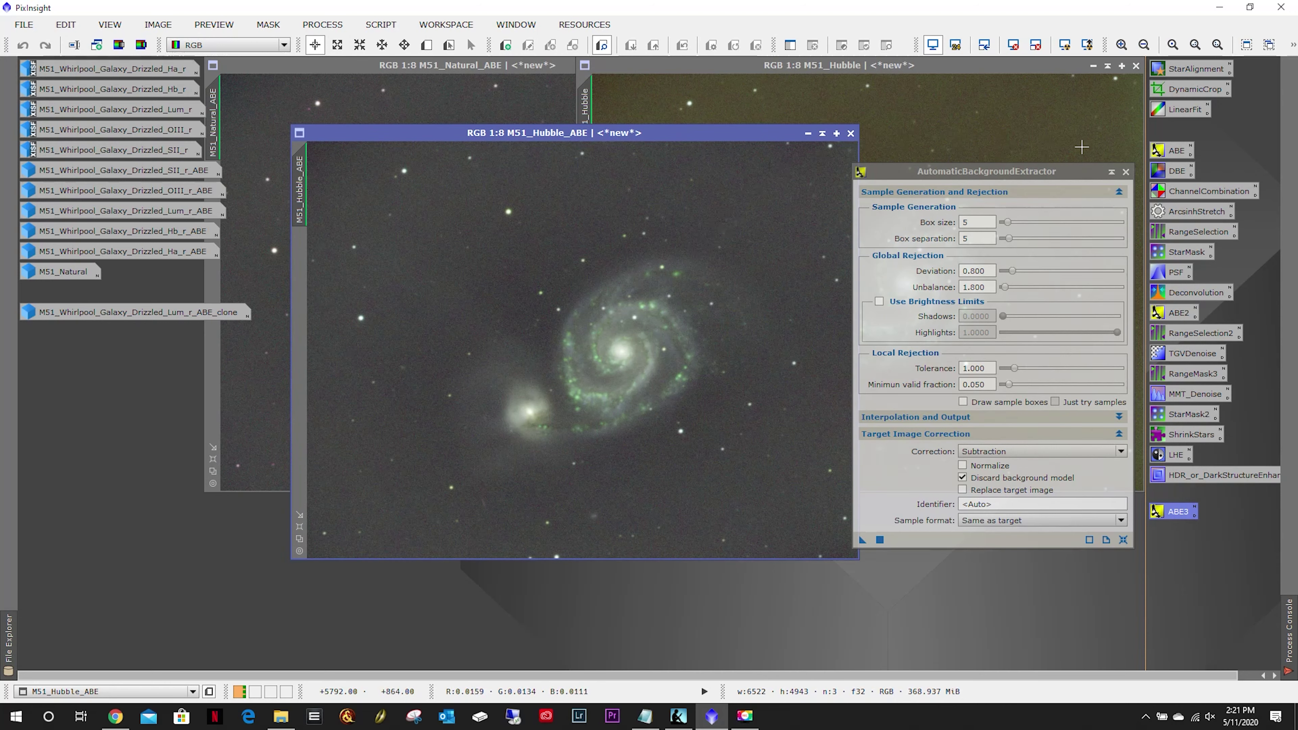
left_click(1093, 67)
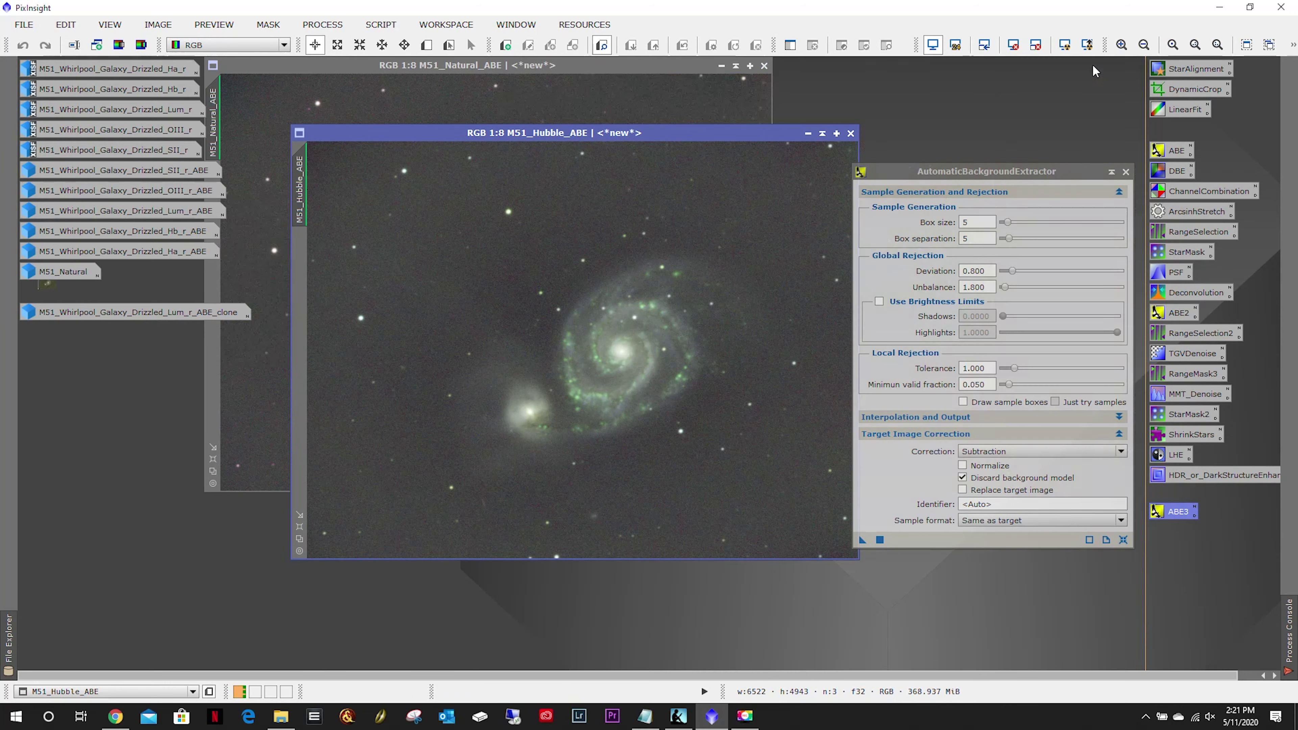
left_click_drag(430, 138, 717, 71)
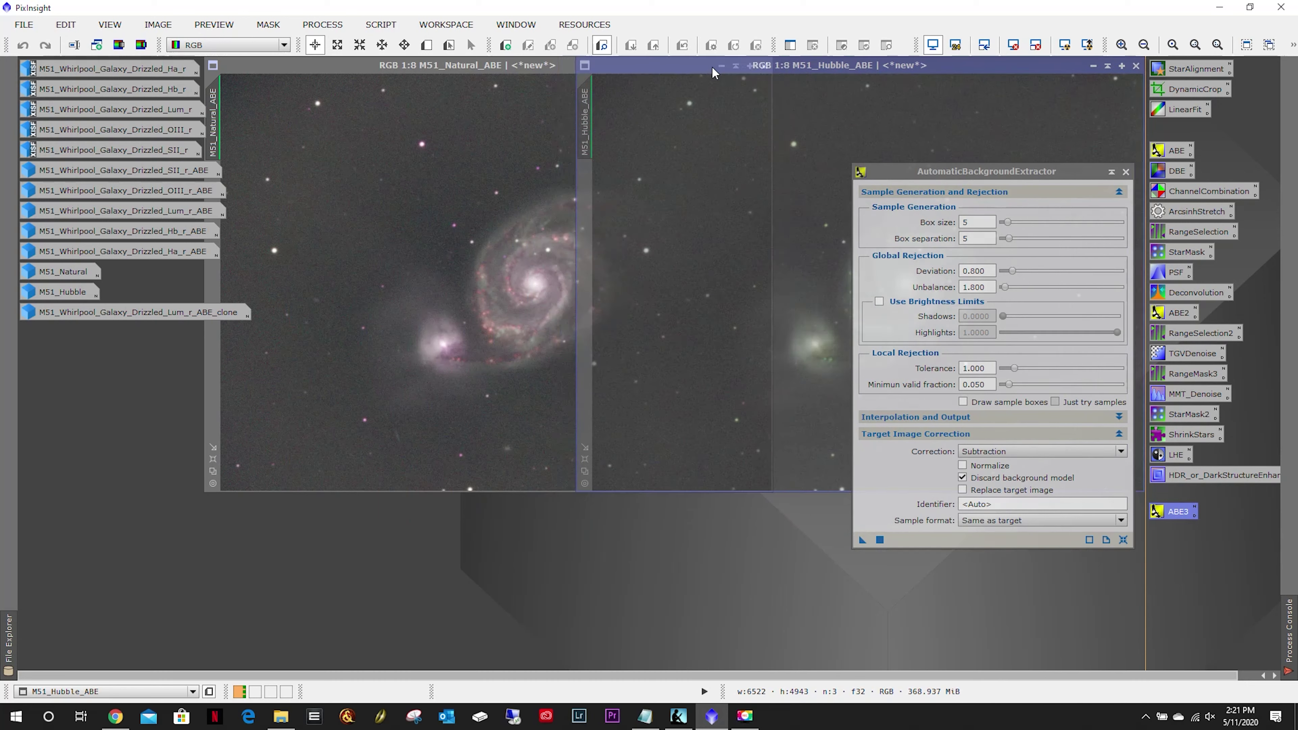
left_click(412, 71)
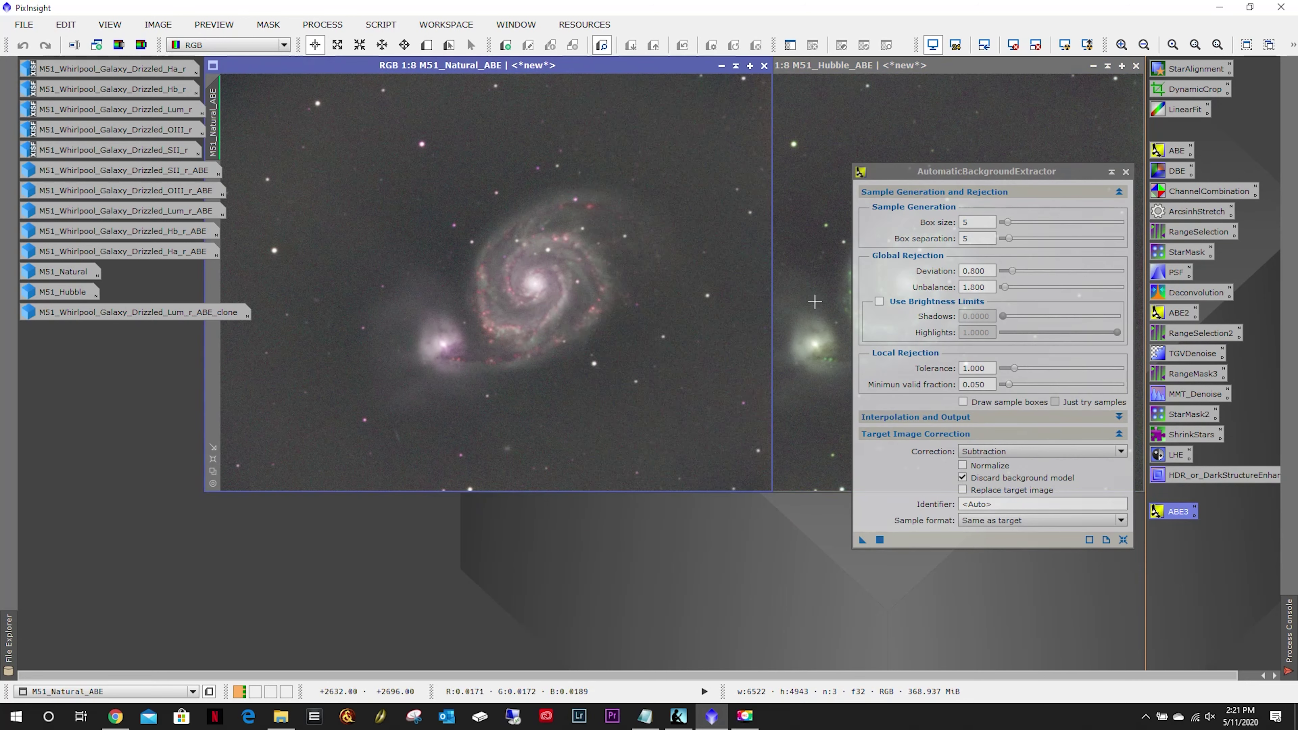
left_click(1125, 172)
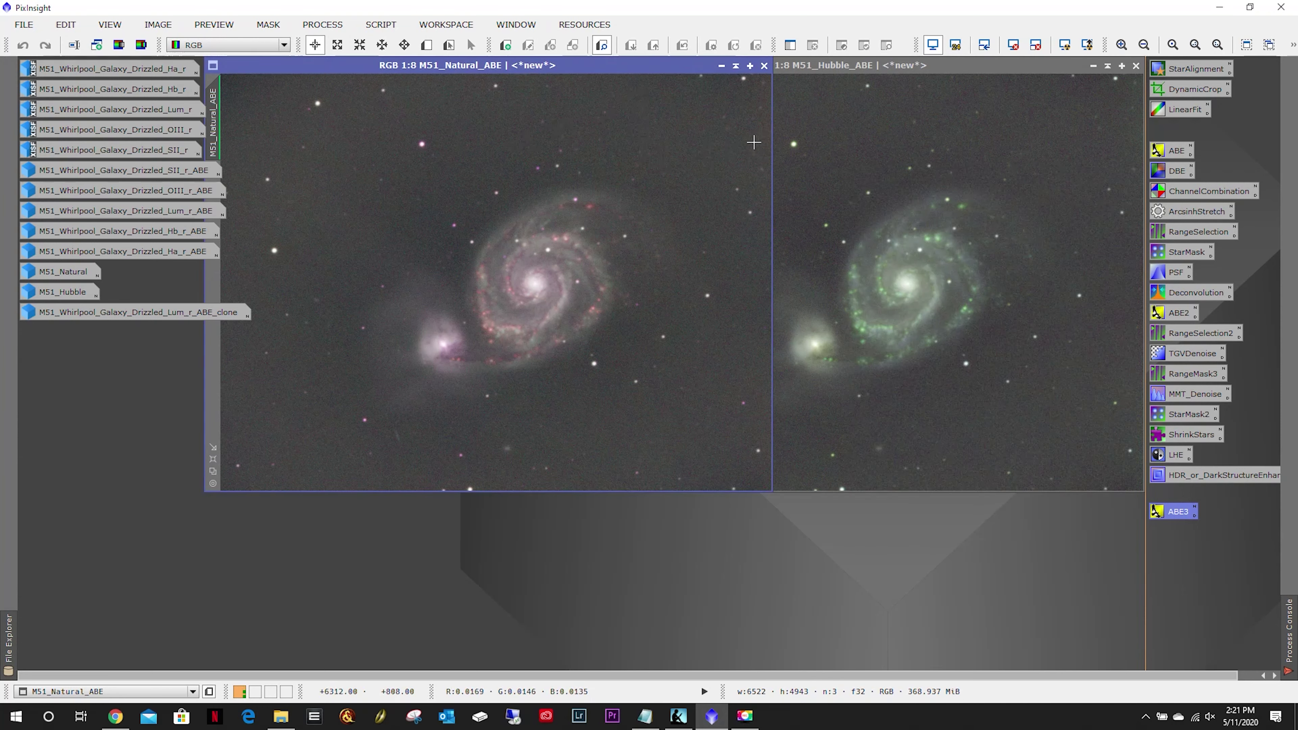
Define a small preview over a star-free background area of M51_Natural_ABE and check where it lies relative to the galaxy.
scroll(427, 195, "down", 1)
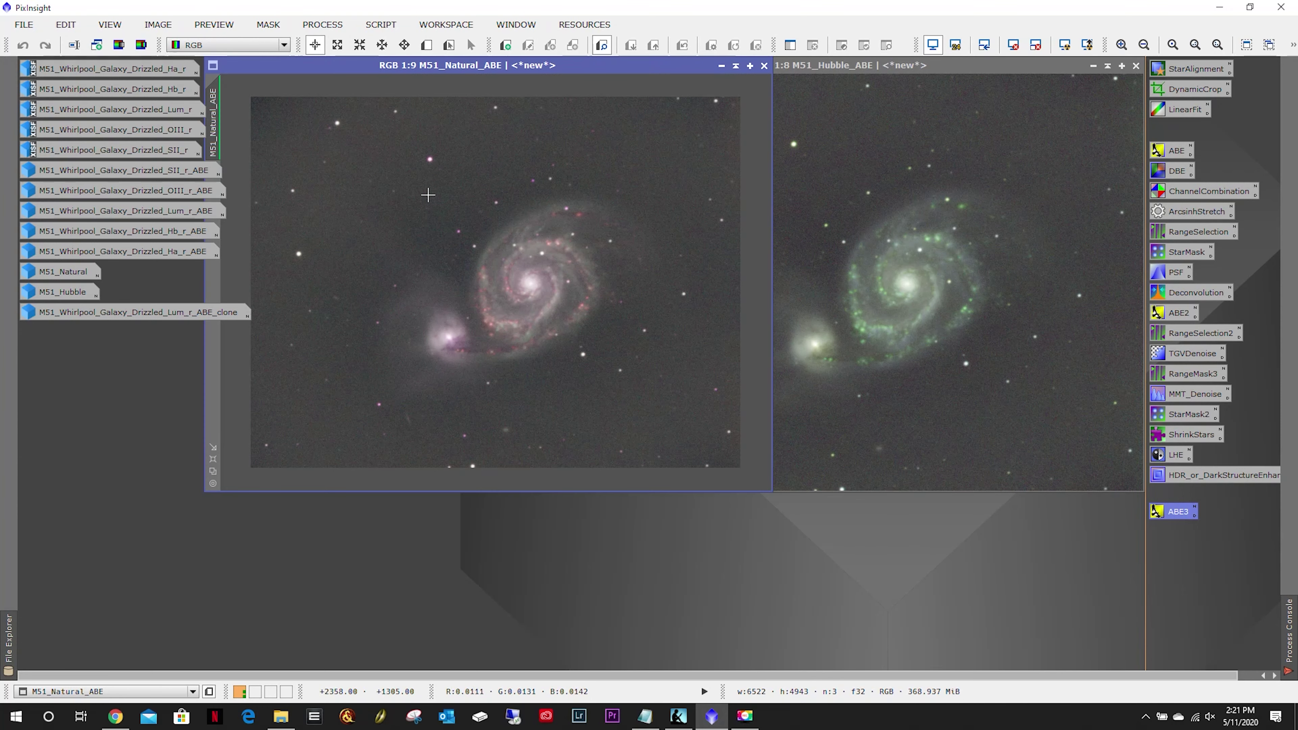
scroll(428, 194, "up", 8)
left_click_drag(484, 486, 383, 468)
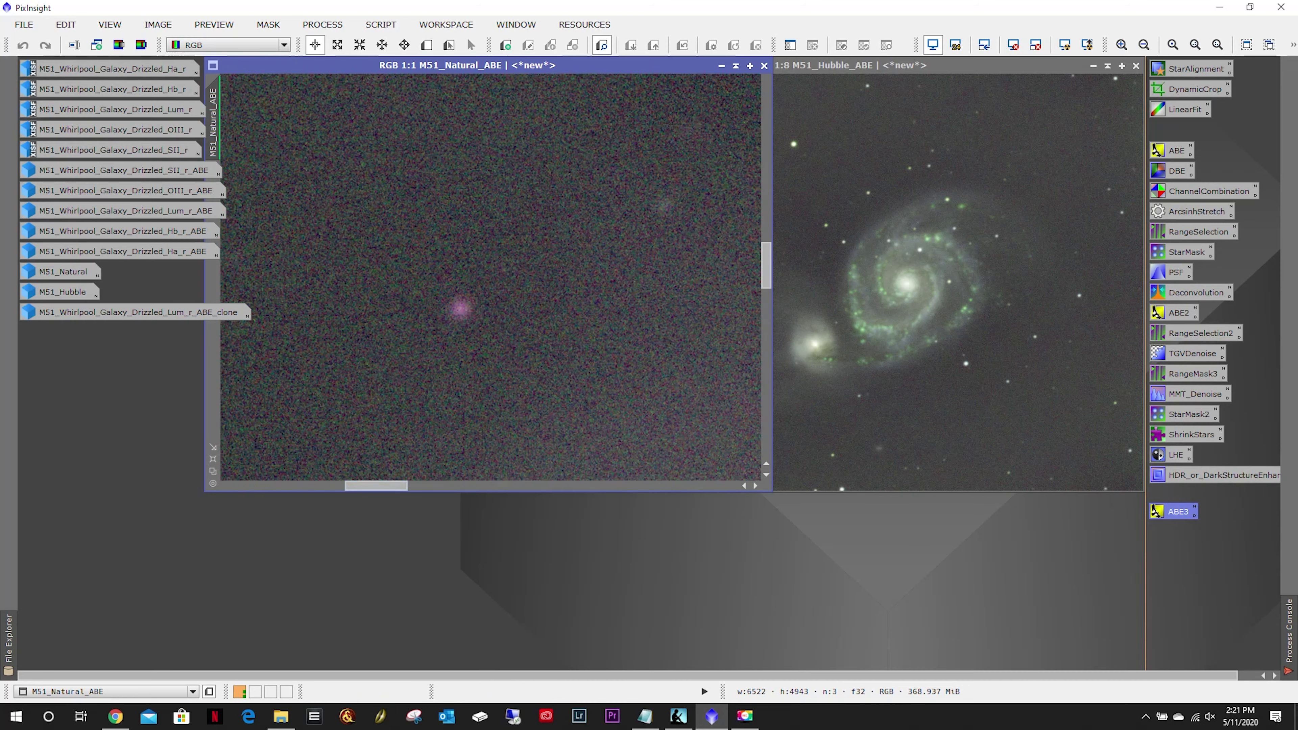
left_click_drag(769, 276, 775, 233)
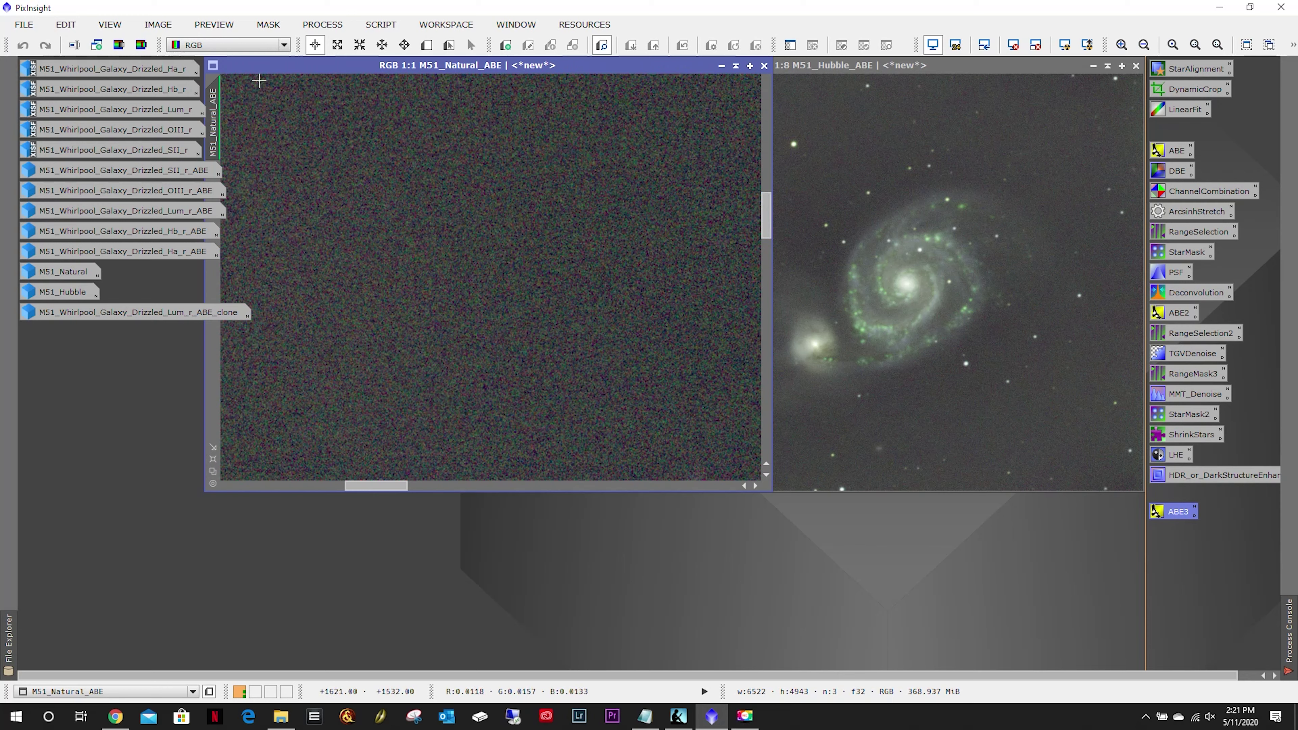
left_click(427, 44)
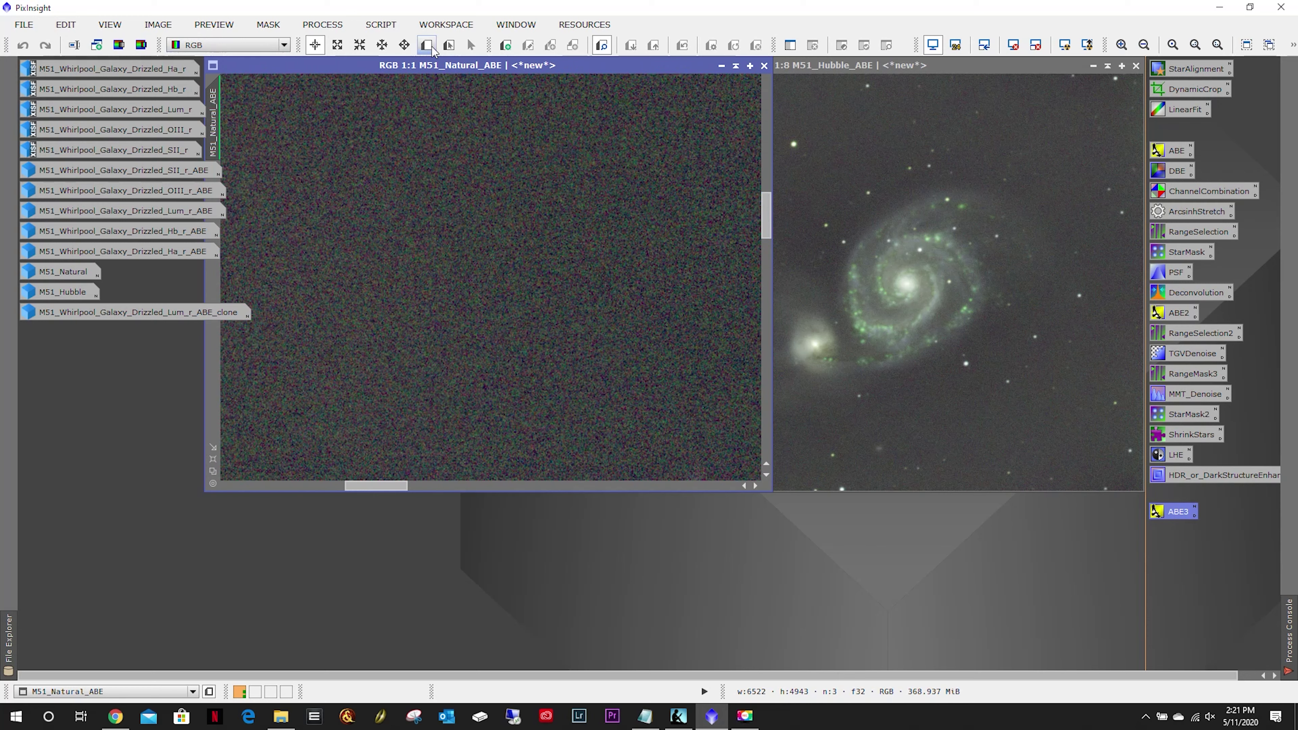
left_click_drag(458, 260, 508, 311)
scroll(469, 364, "down", 6)
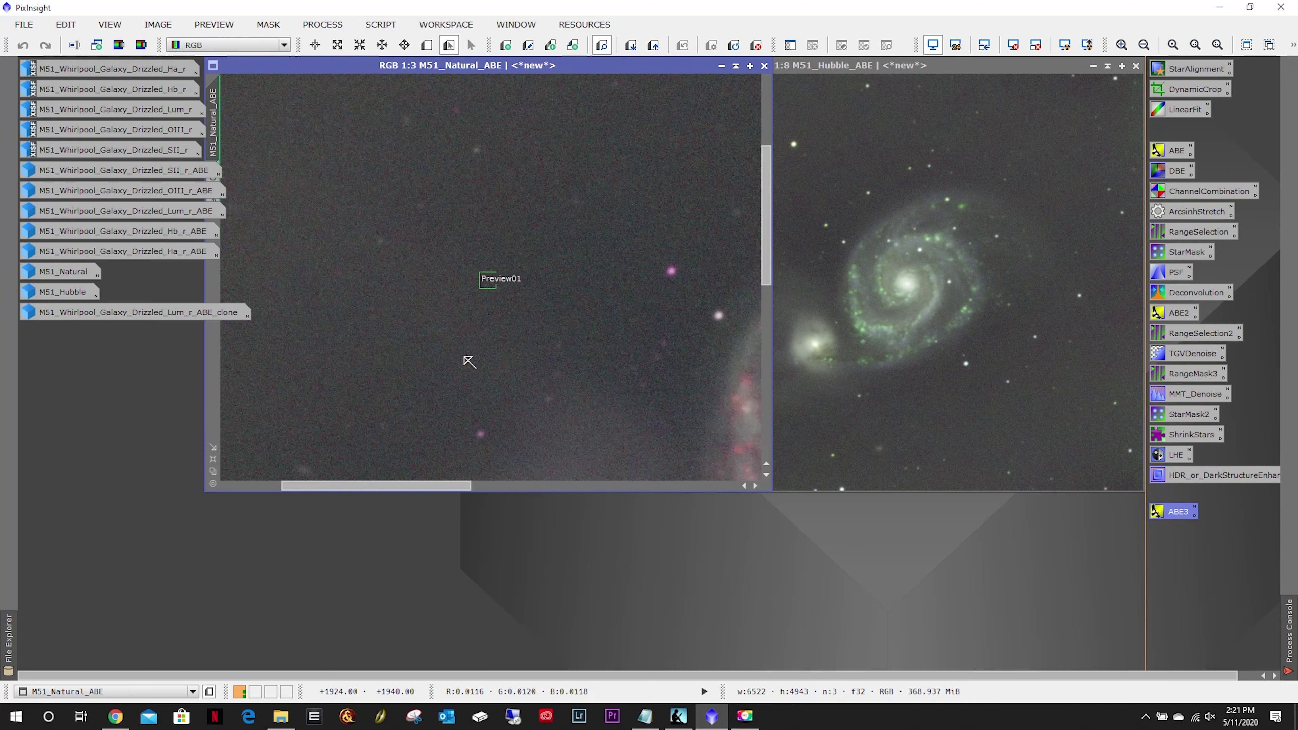
scroll(466, 332, "up", 4)
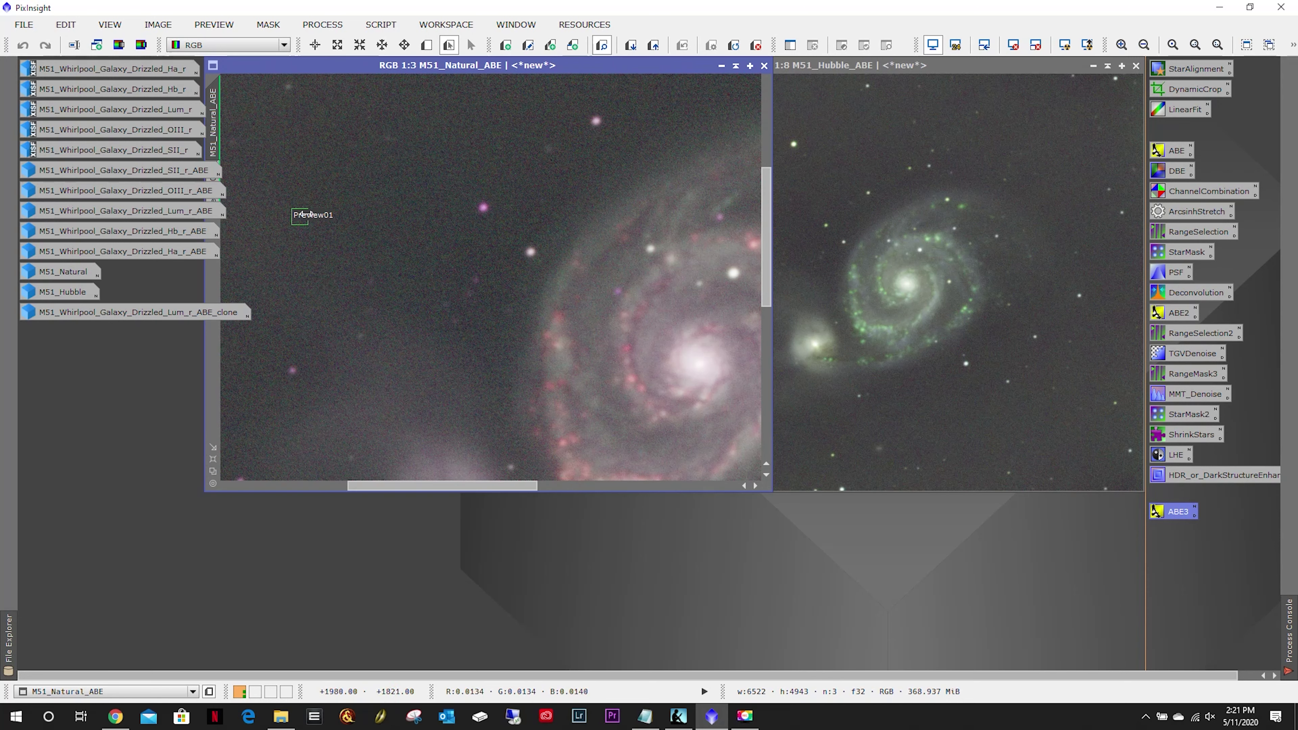
Delete the preview from M51_Natural_ABE and show the whole image again.
left_click_drag(280, 74, 332, 74)
right_click(266, 193)
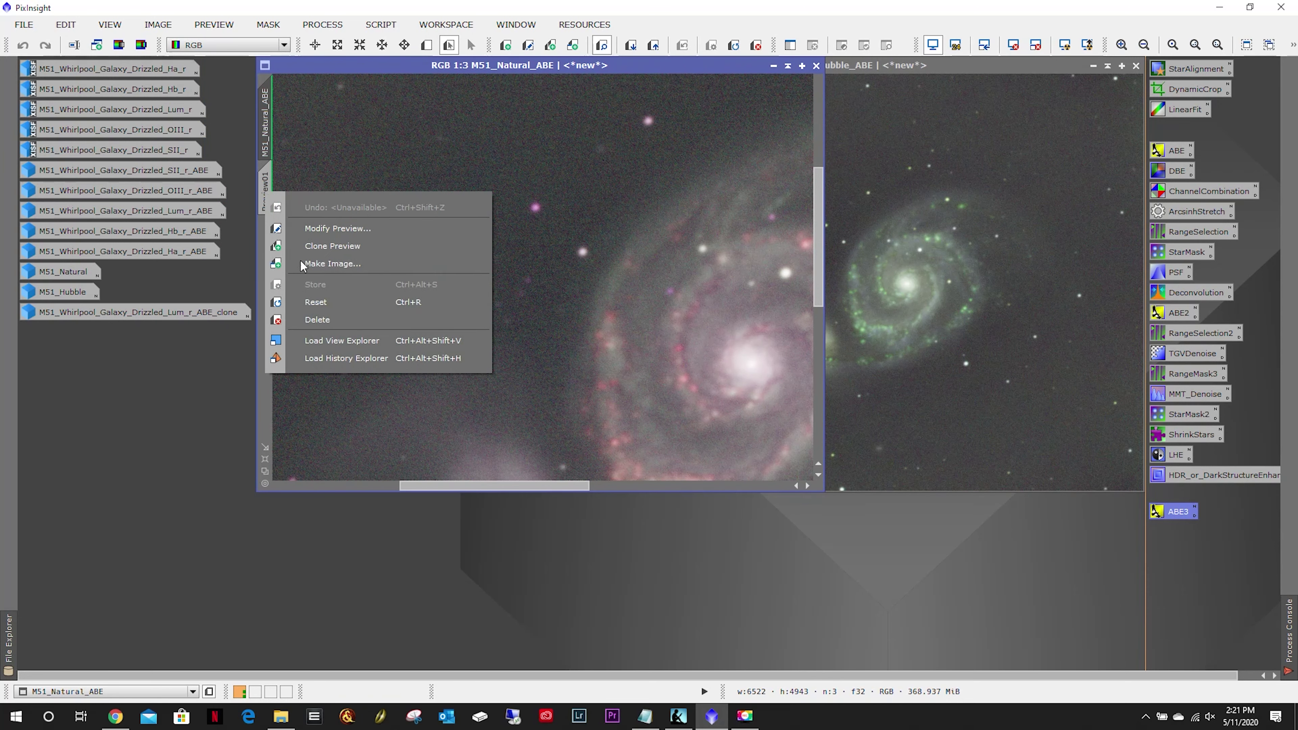
left_click(317, 319)
scroll(423, 242, "down", 5)
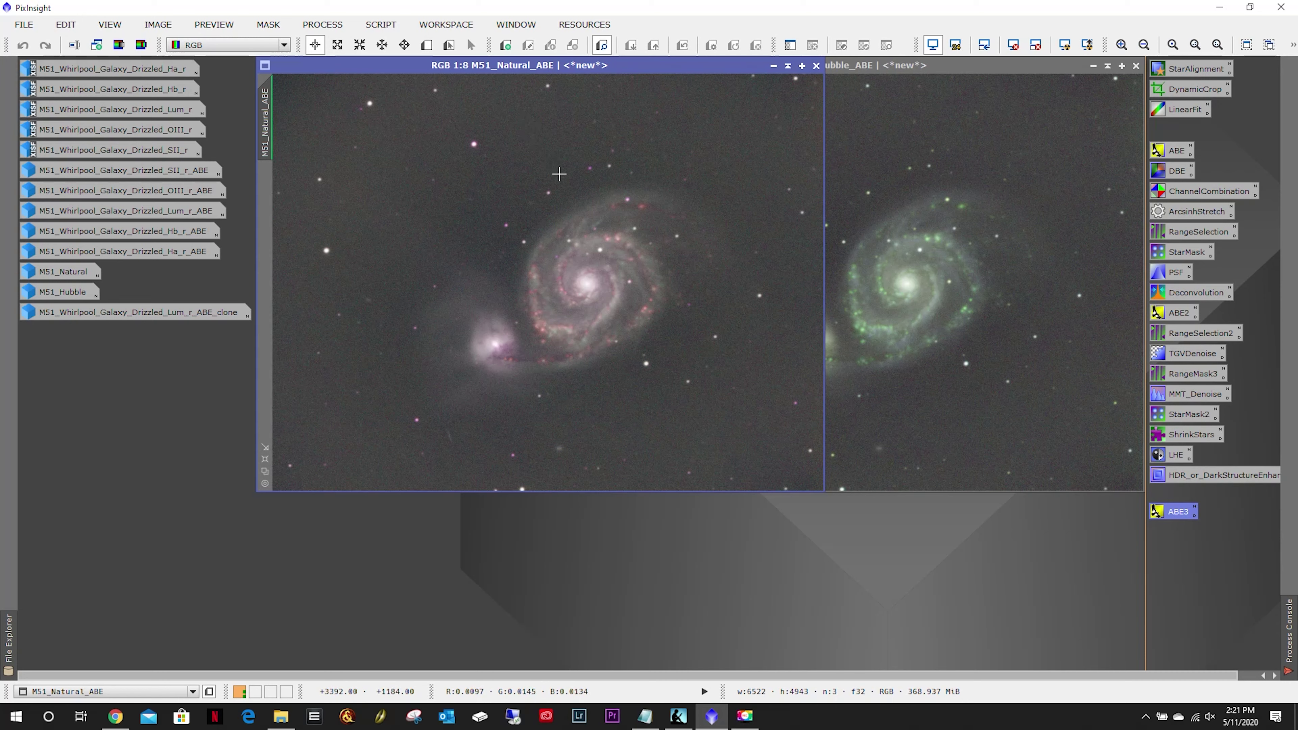
Define a small preview in the dark background above the galaxy in M51_Natural_ABE and inspect it for stars at 1:2.
left_click(426, 44)
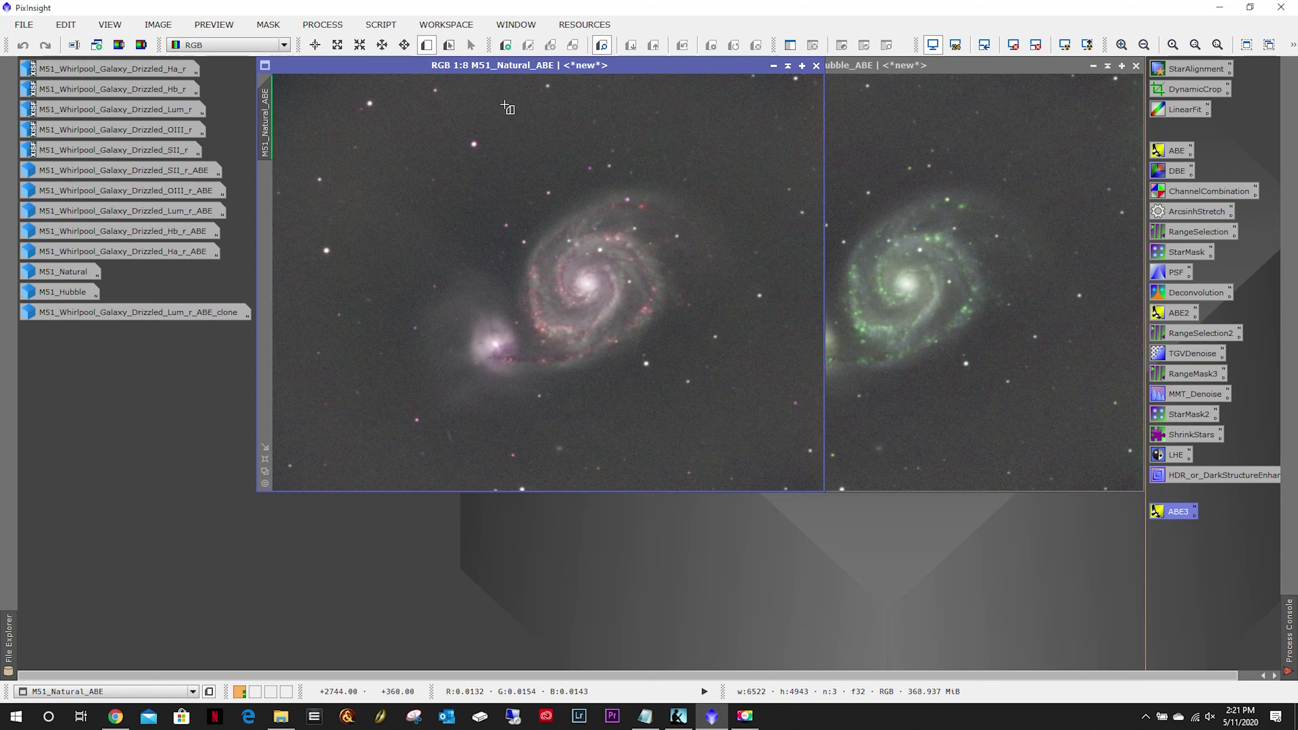
left_click_drag(515, 134, 531, 156)
scroll(531, 156, "up", 1)
scroll(533, 155, "up", 5)
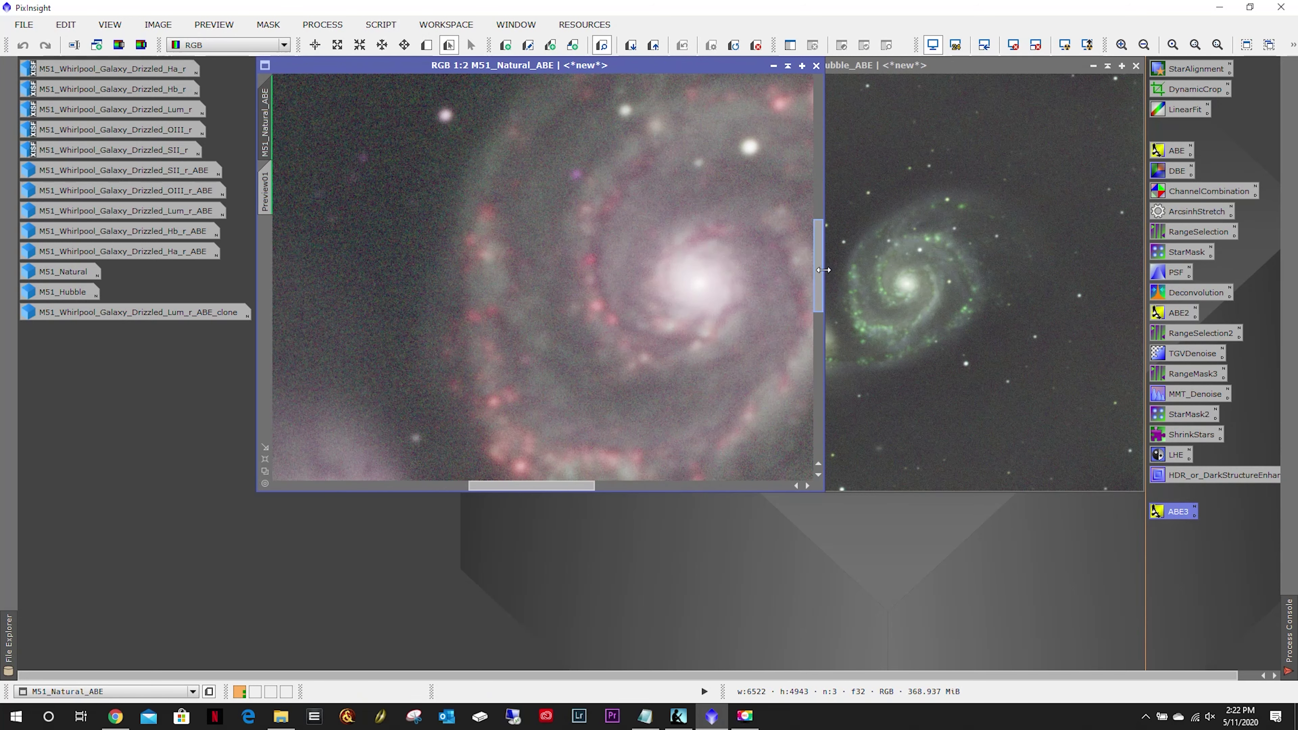
left_click_drag(821, 271, 813, 131)
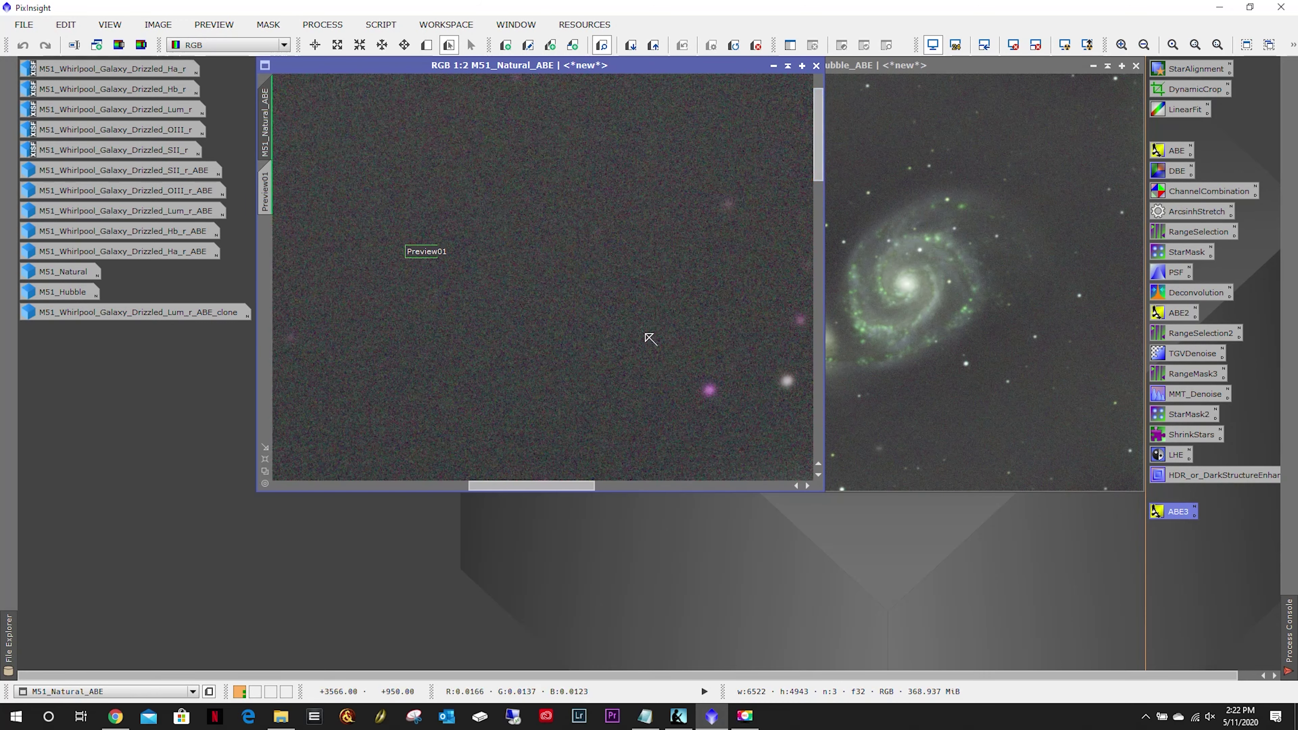
Replace the preview in M51_Natural_ABE with a new star-free background preview of about 80 by 70 pixels and check its contents.
left_click_drag(533, 491, 505, 490)
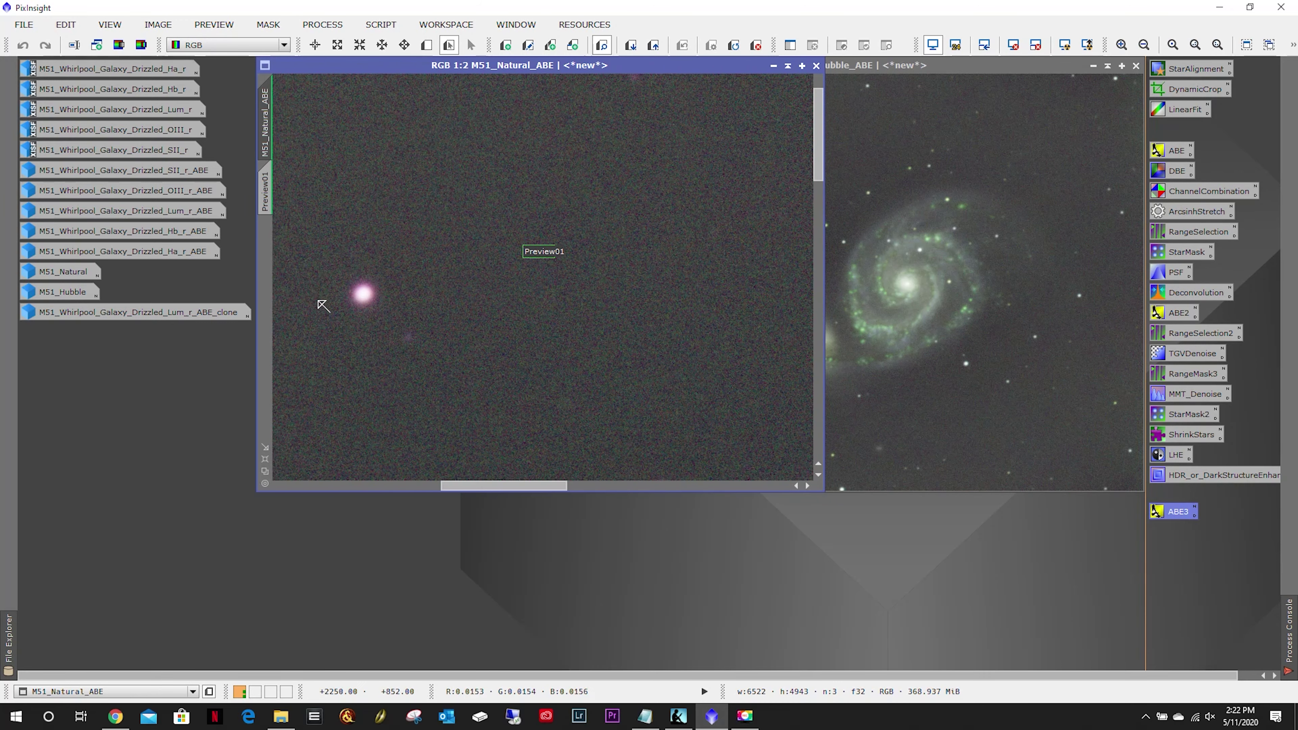
right_click(266, 193)
left_click(313, 318)
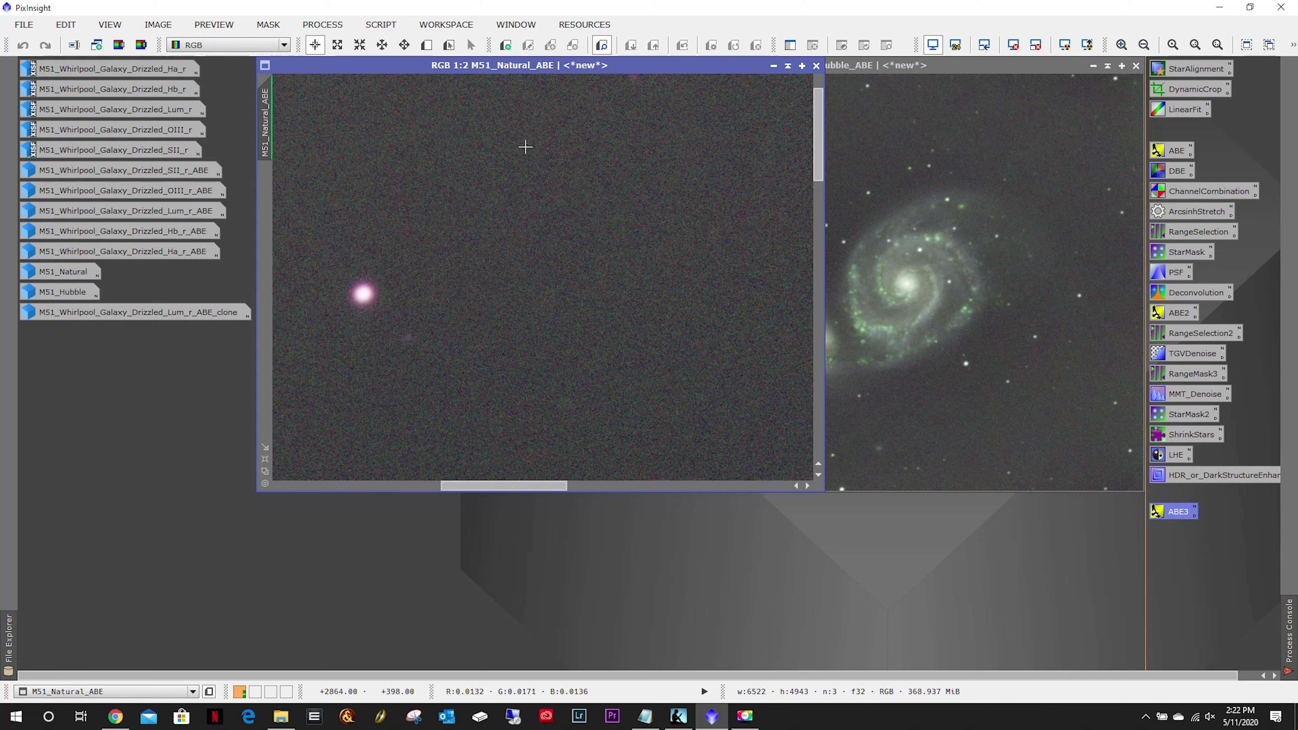
left_click(426, 44)
left_click_drag(553, 244, 581, 267)
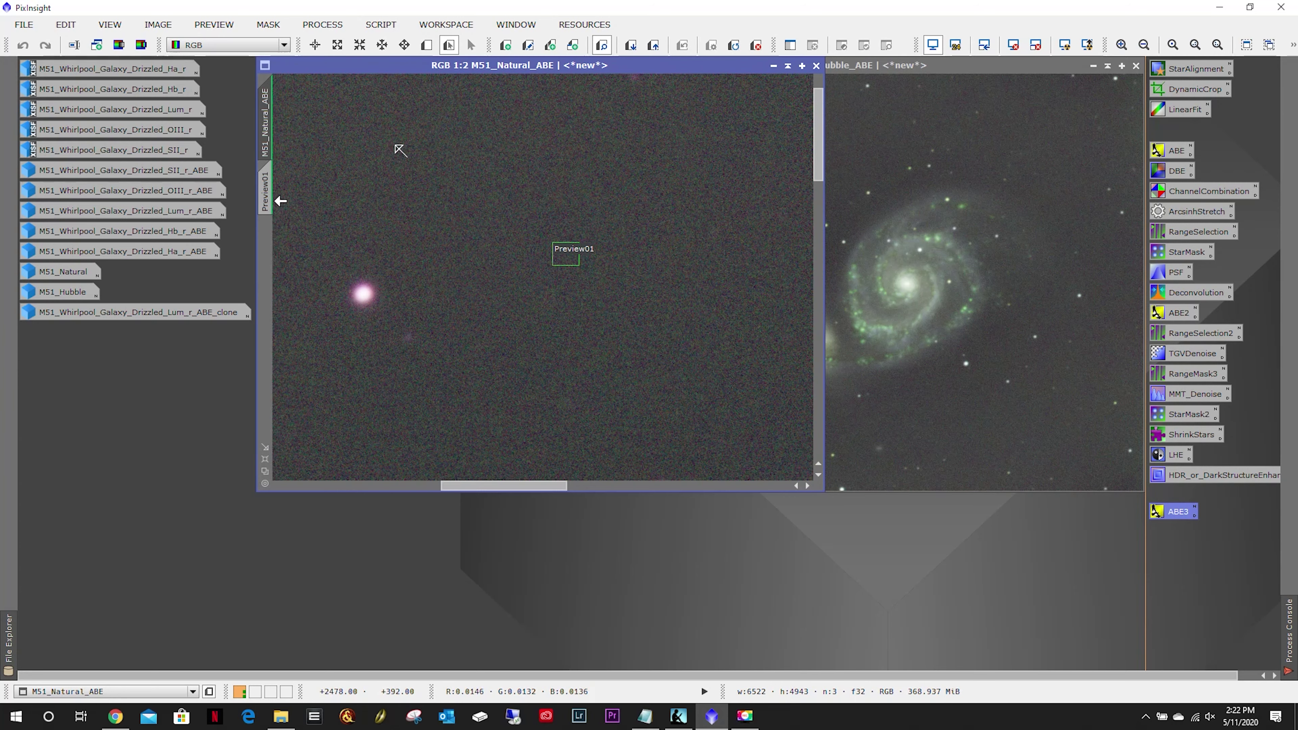
left_click(265, 191)
left_click(265, 122)
Try a small background preview above the galaxy in M51_Hubble_ABE, inspect its surroundings up close, and delete it.
left_click(901, 71)
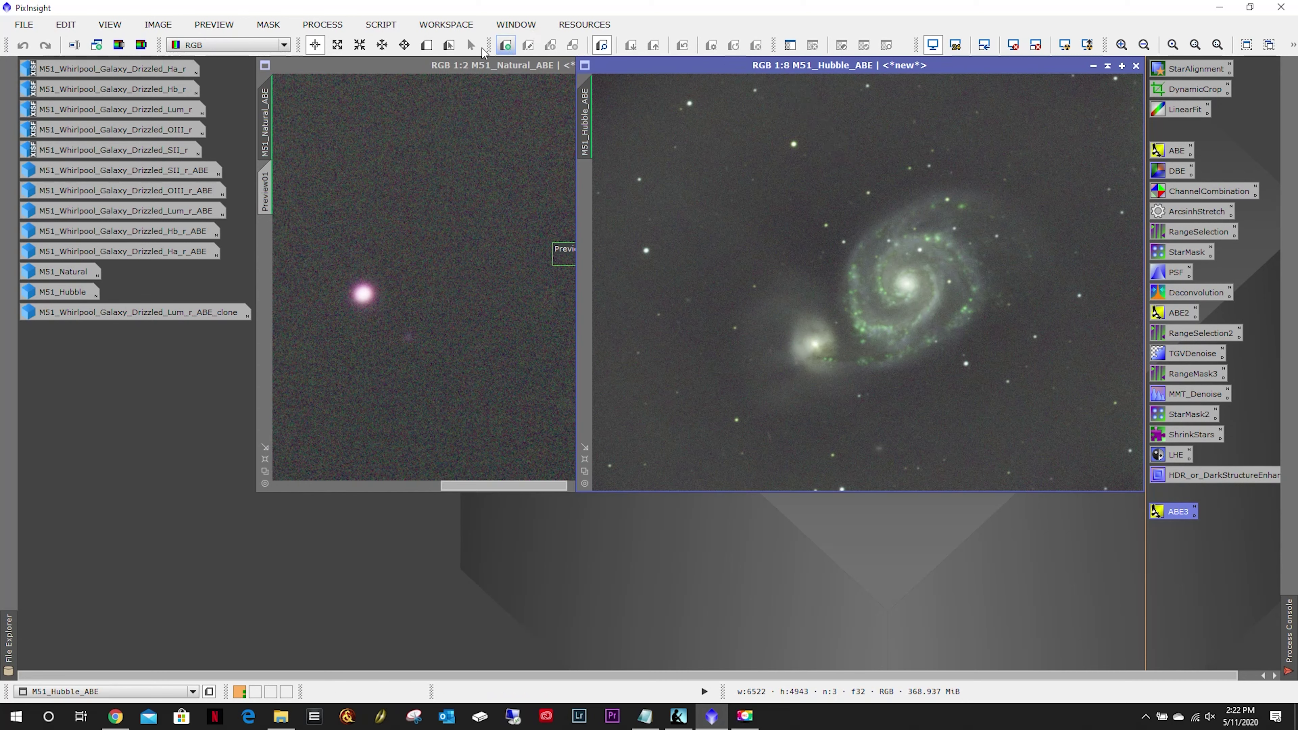
left_click(427, 45)
left_click_drag(832, 135, 841, 146)
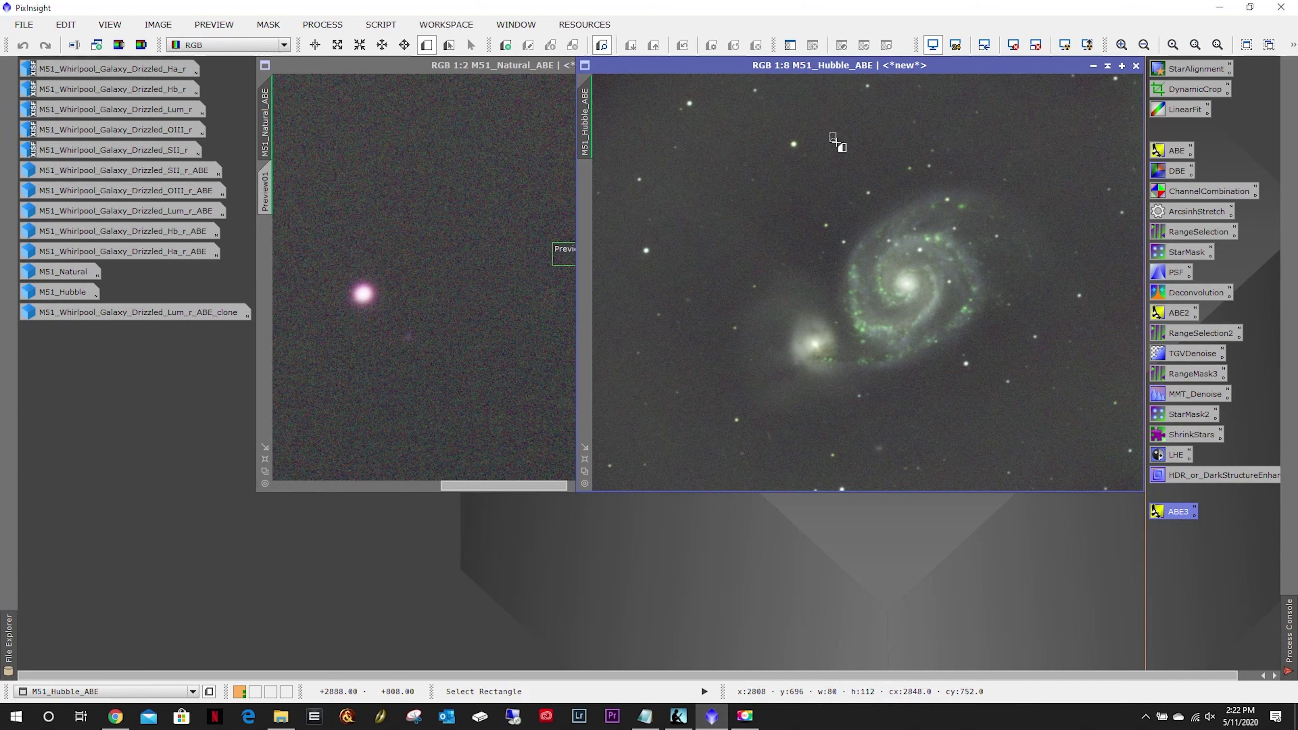
scroll(844, 161, "down", 2)
scroll(843, 159, "up", 3)
scroll(844, 158, "up", 6)
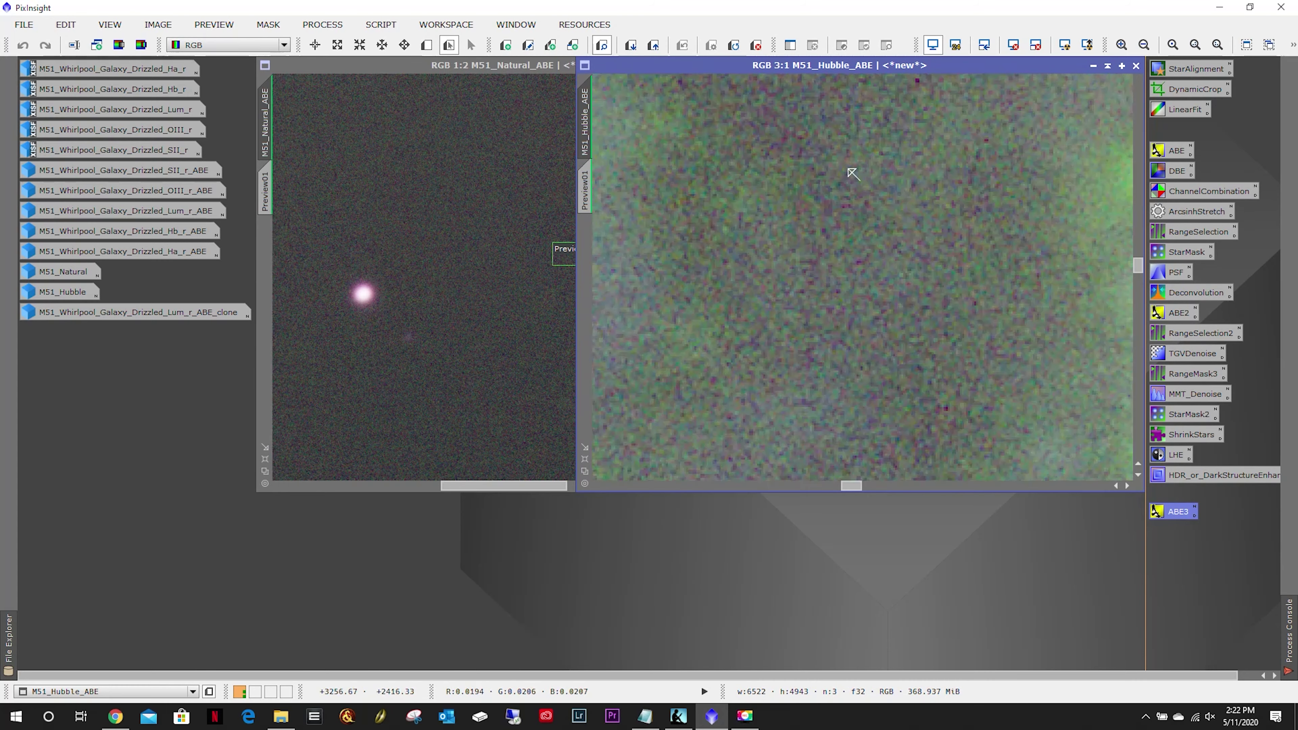
left_click_drag(1140, 279, 1138, 140)
mouse_move(859, 489)
left_mouse_down()
mouse_move(797, 487)
mouse_move(841, 487)
left_mouse_up()
right_click(584, 183)
left_click(626, 309)
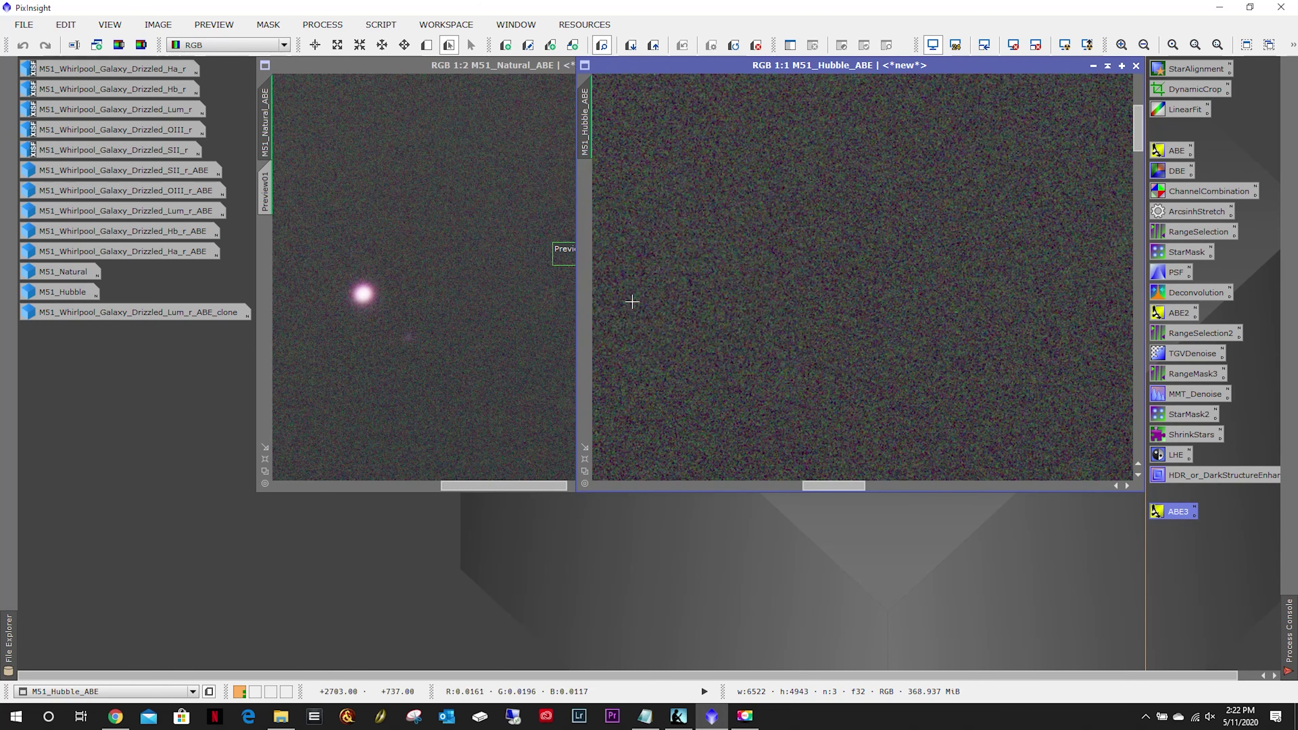
Define a small preview over star-free background above the galaxy in M51_Hubble_ABE and check its placement in the whole image.
left_click(427, 45)
left_click_drag(771, 225, 841, 278)
scroll(876, 228, "down", 7)
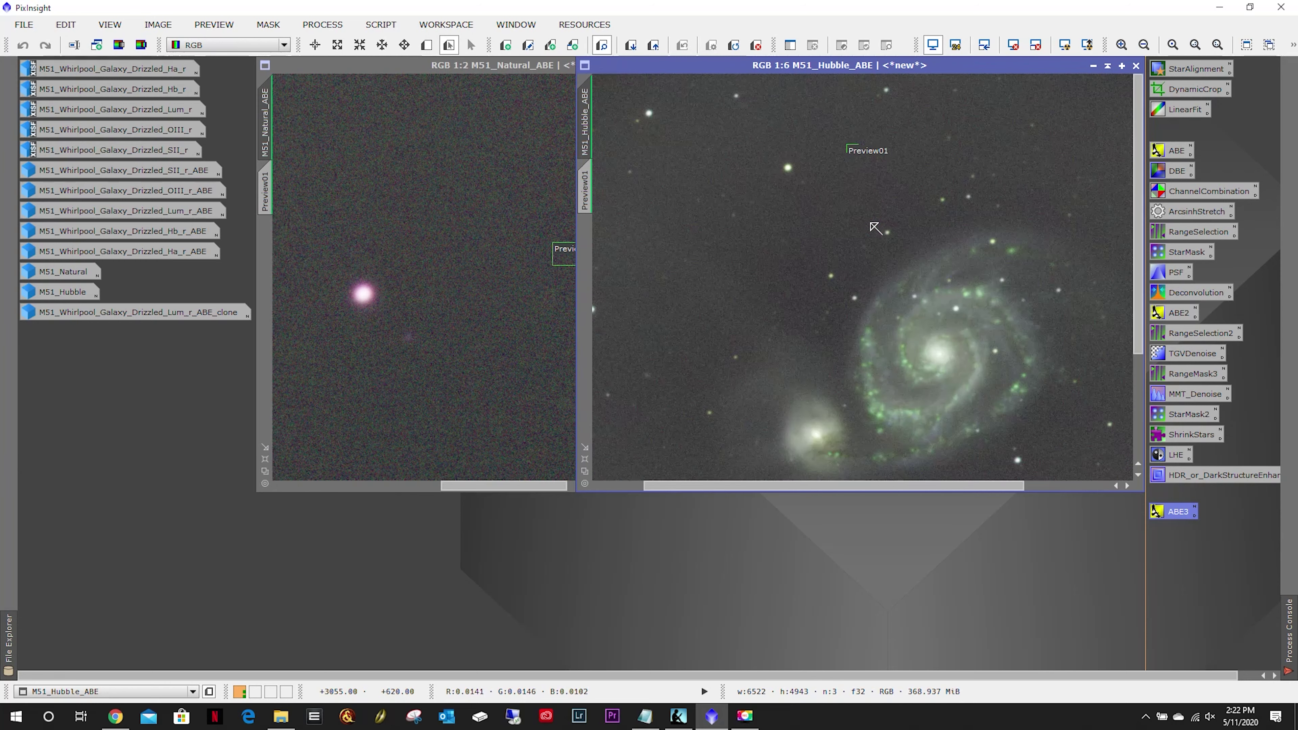
scroll(482, 195, "down", 6)
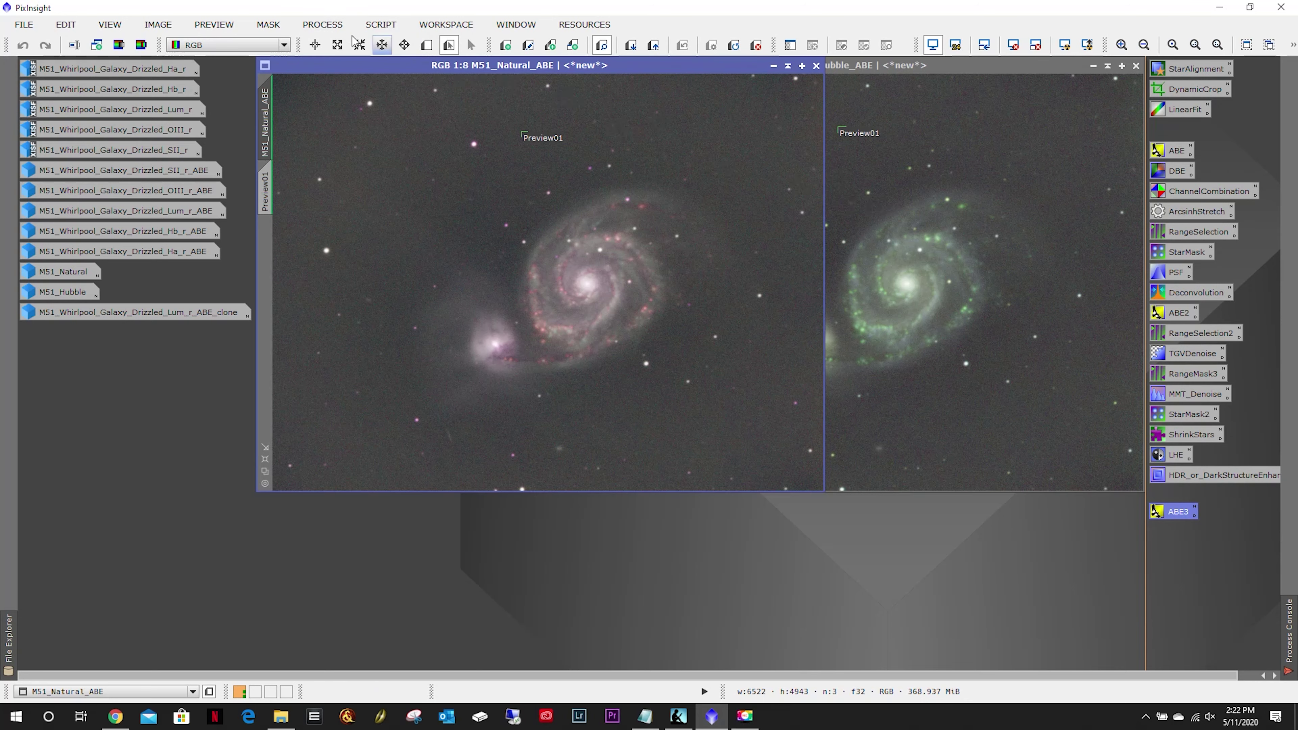
Open BackgroundNeutralization and set its reference image to M51_Natural_ABE->Preview01.
left_click(321, 30)
mouse_move(328, 46)
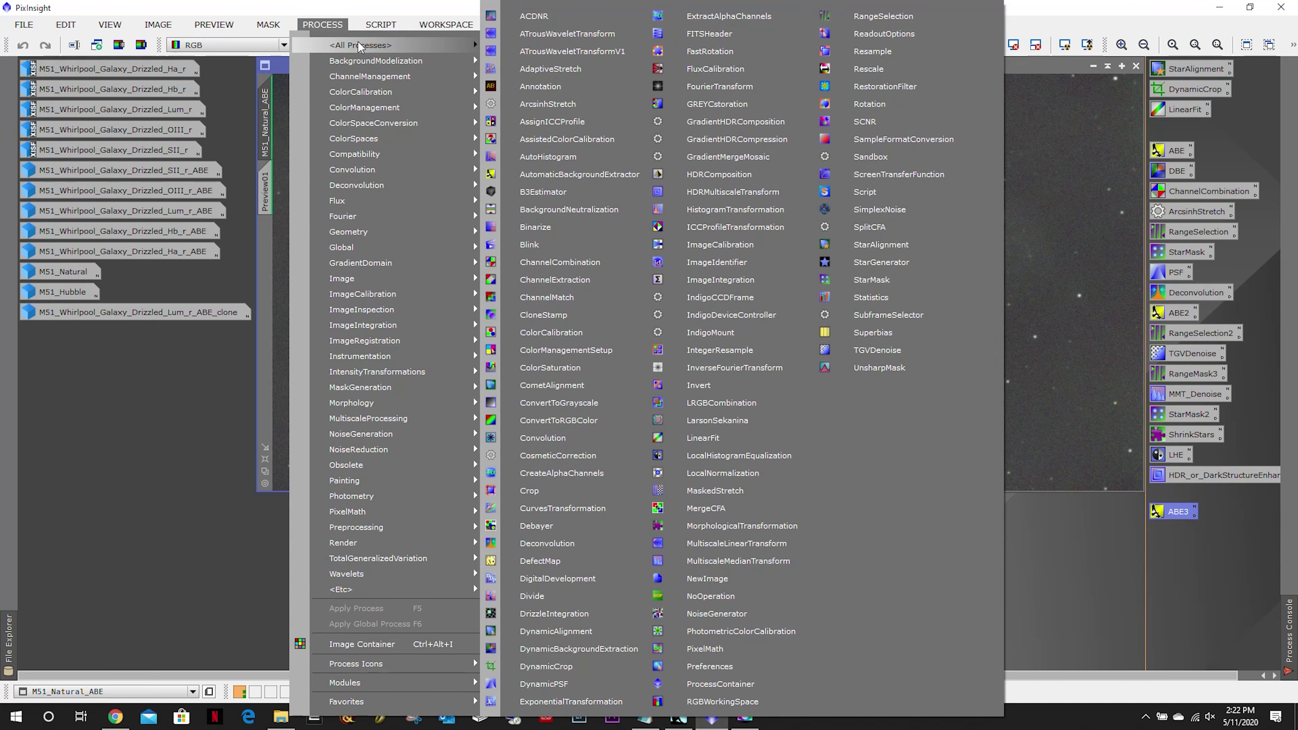
left_click(581, 211)
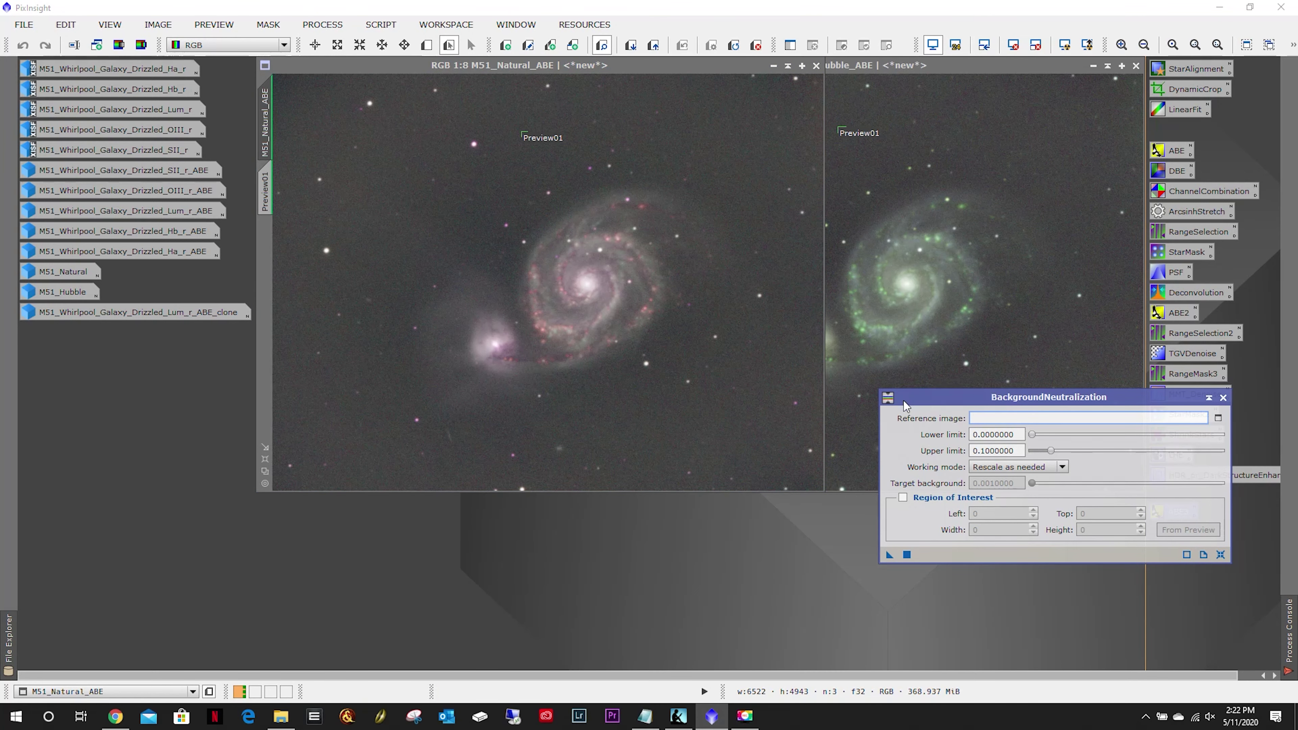
left_click(596, 64)
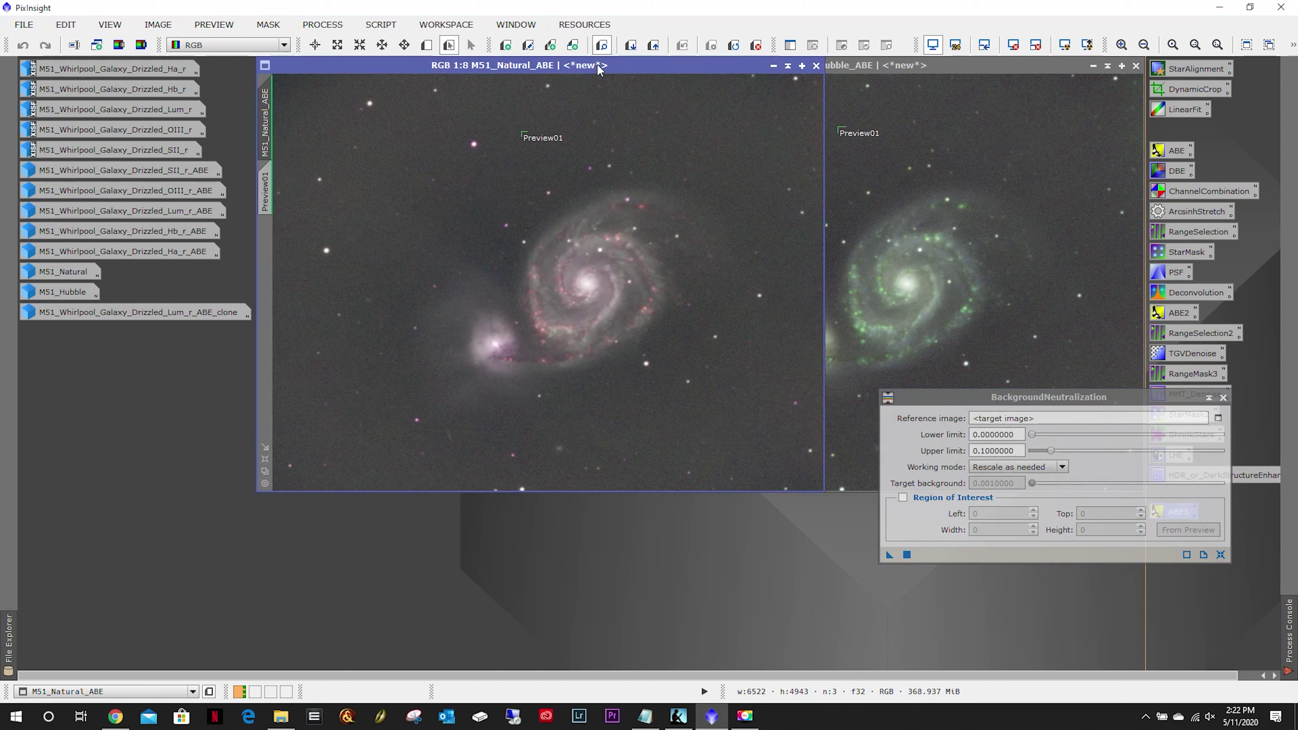
left_click(1219, 419)
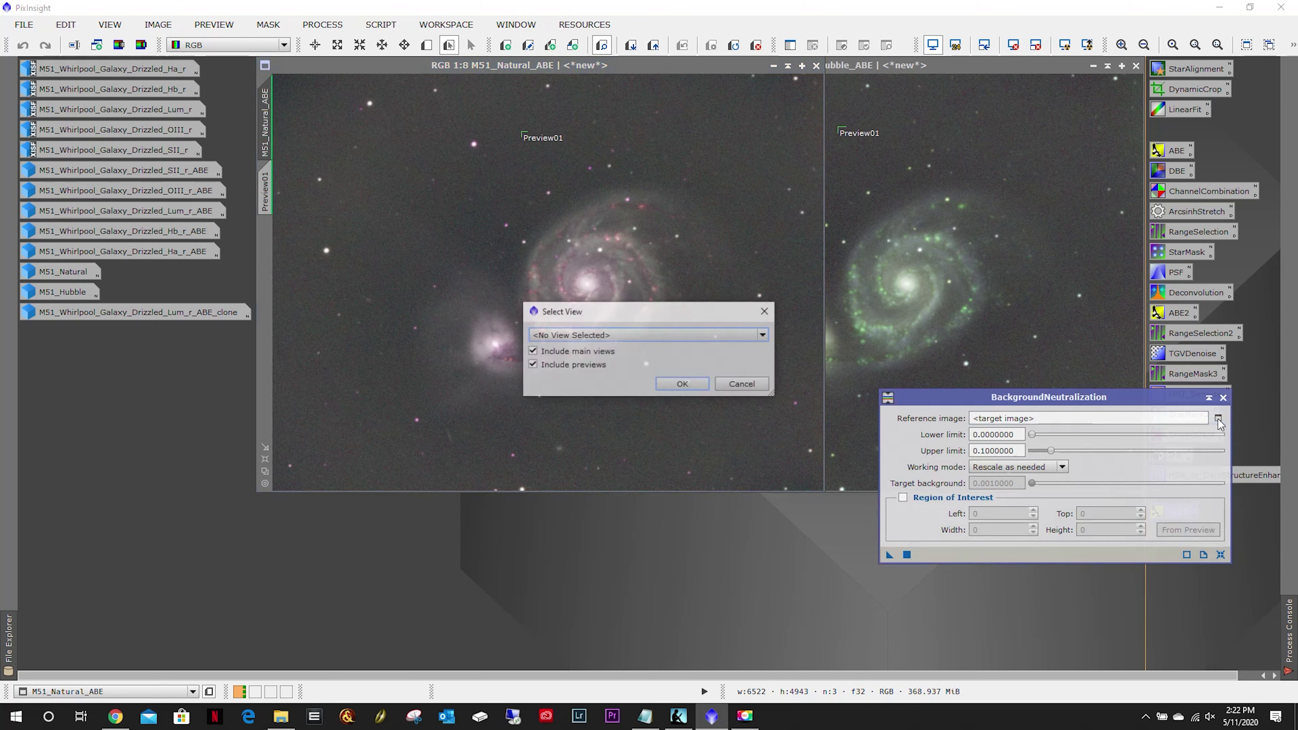
left_click(657, 337)
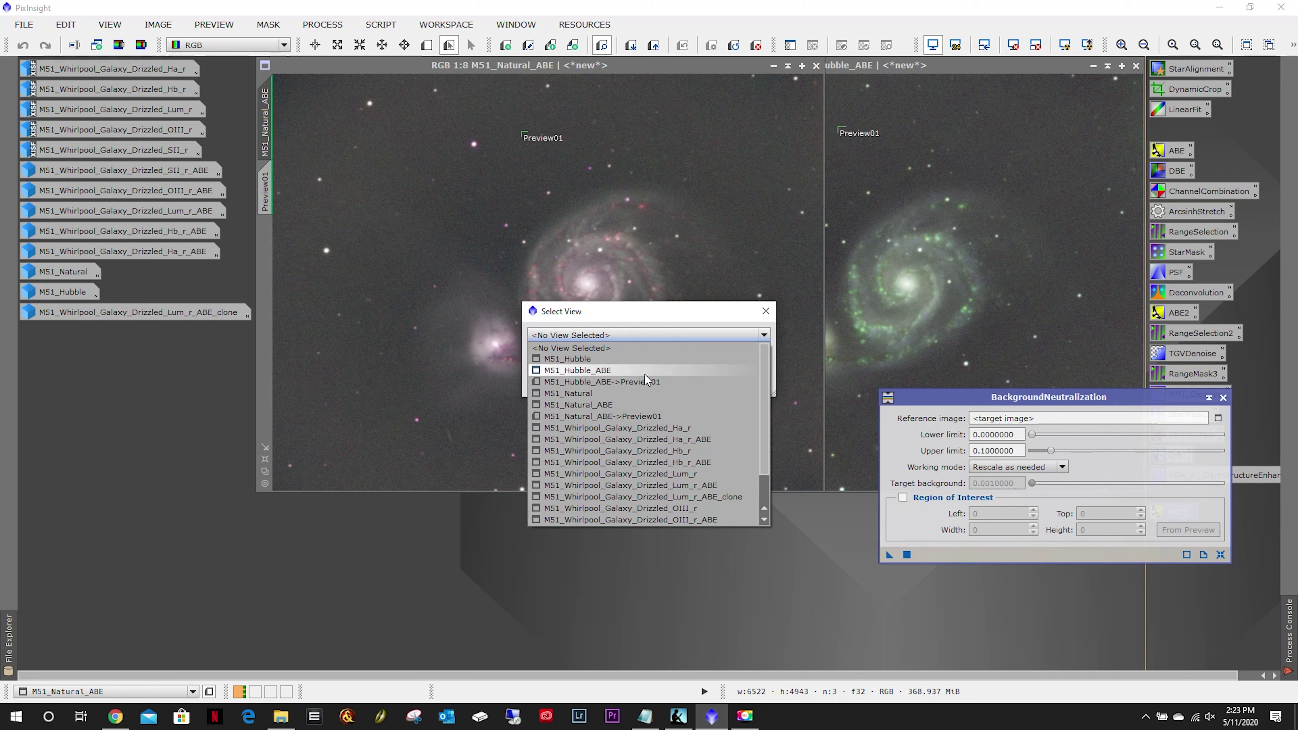
left_click(637, 418)
left_click(680, 390)
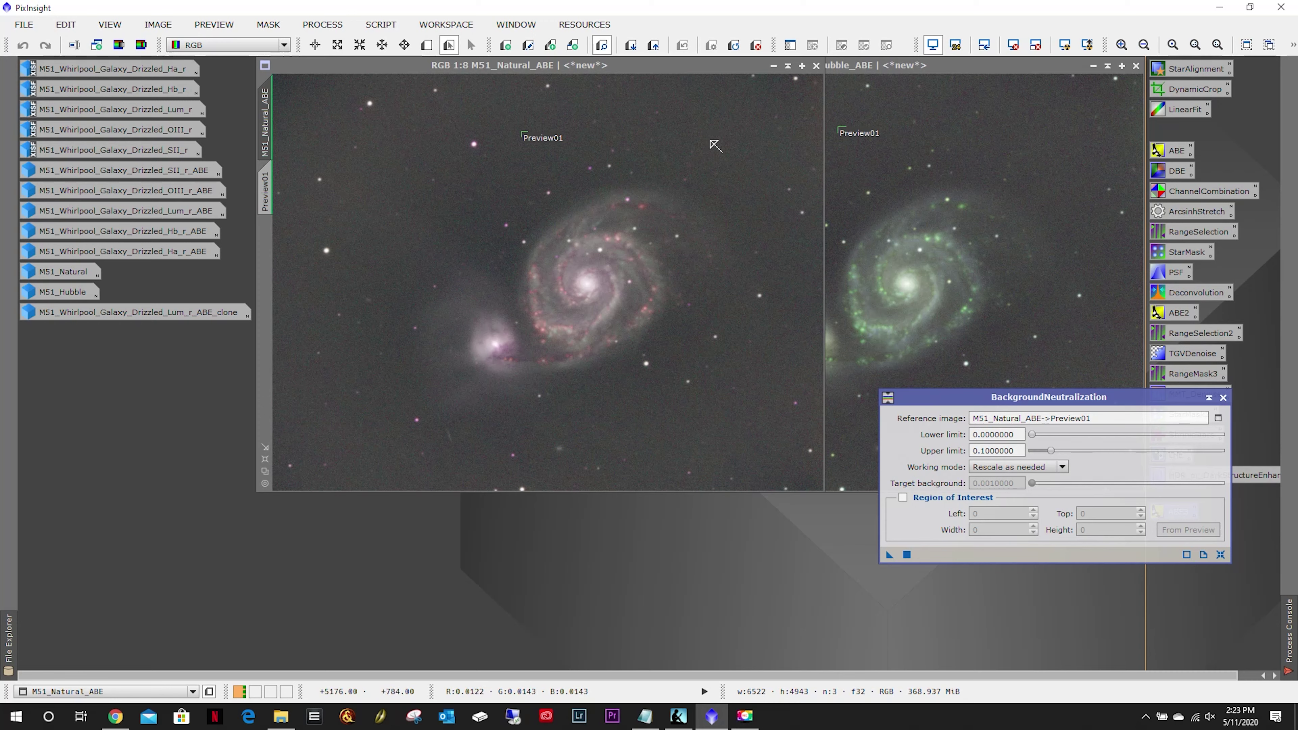
left_click(685, 149)
left_click(110, 25)
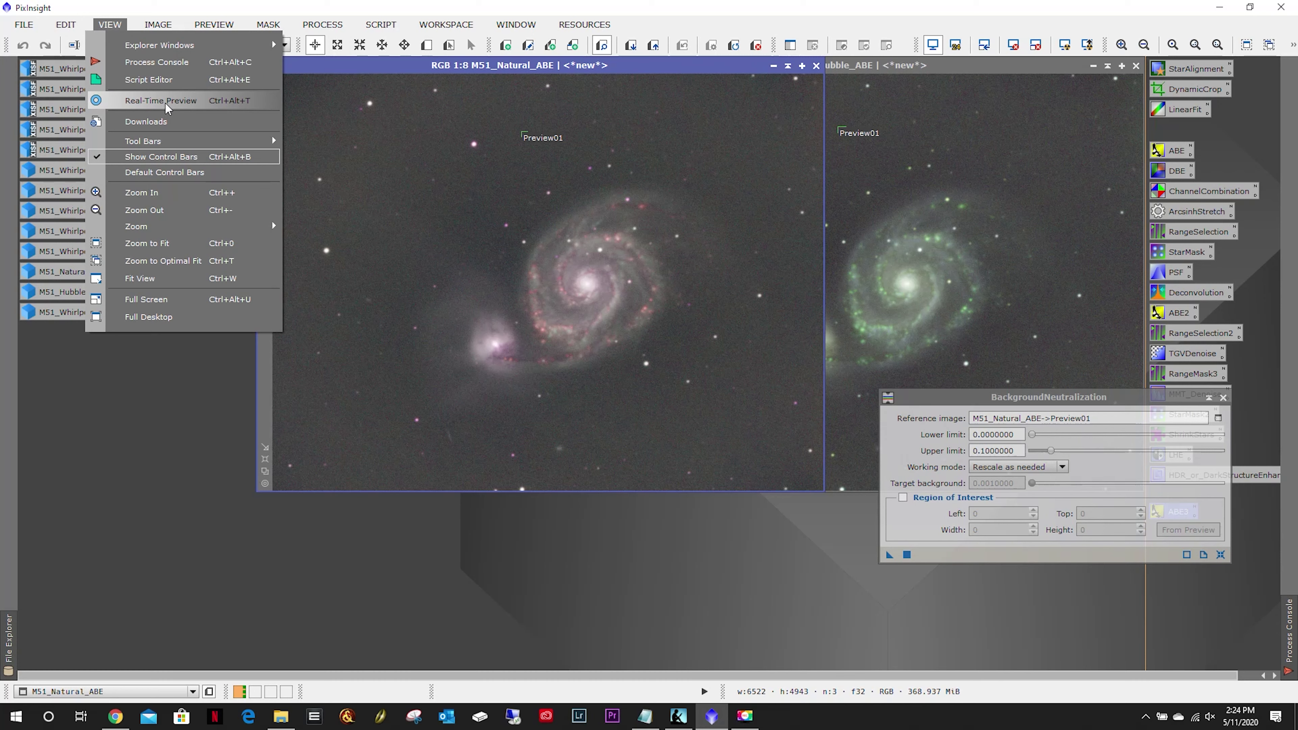
mouse_move(158, 28)
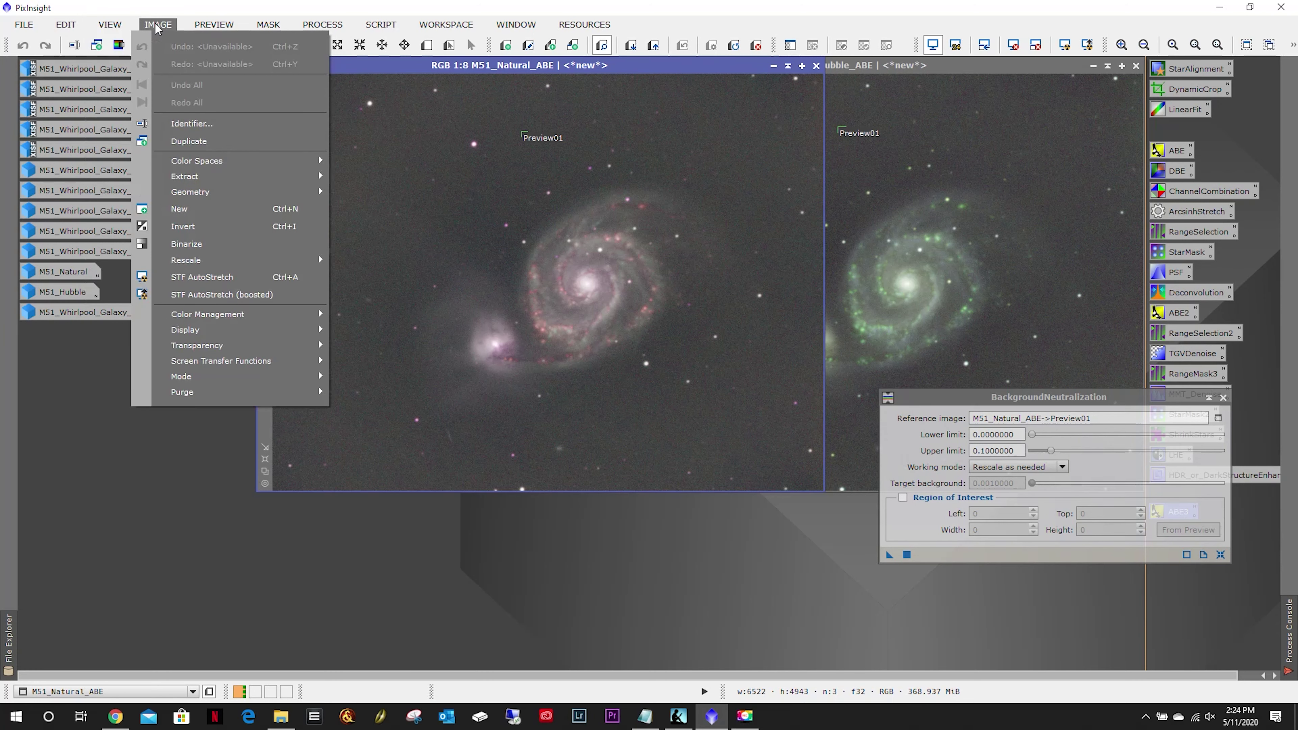
mouse_move(207, 174)
mouse_move(229, 335)
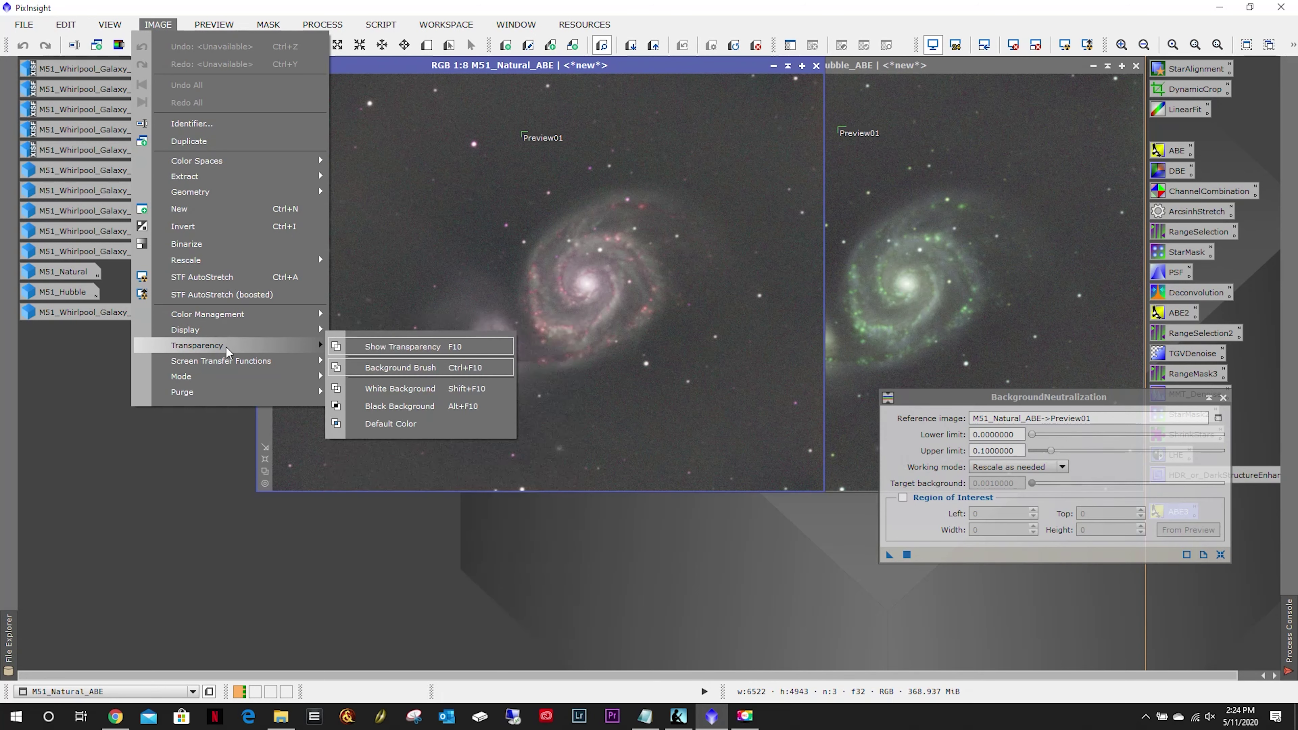
mouse_move(231, 362)
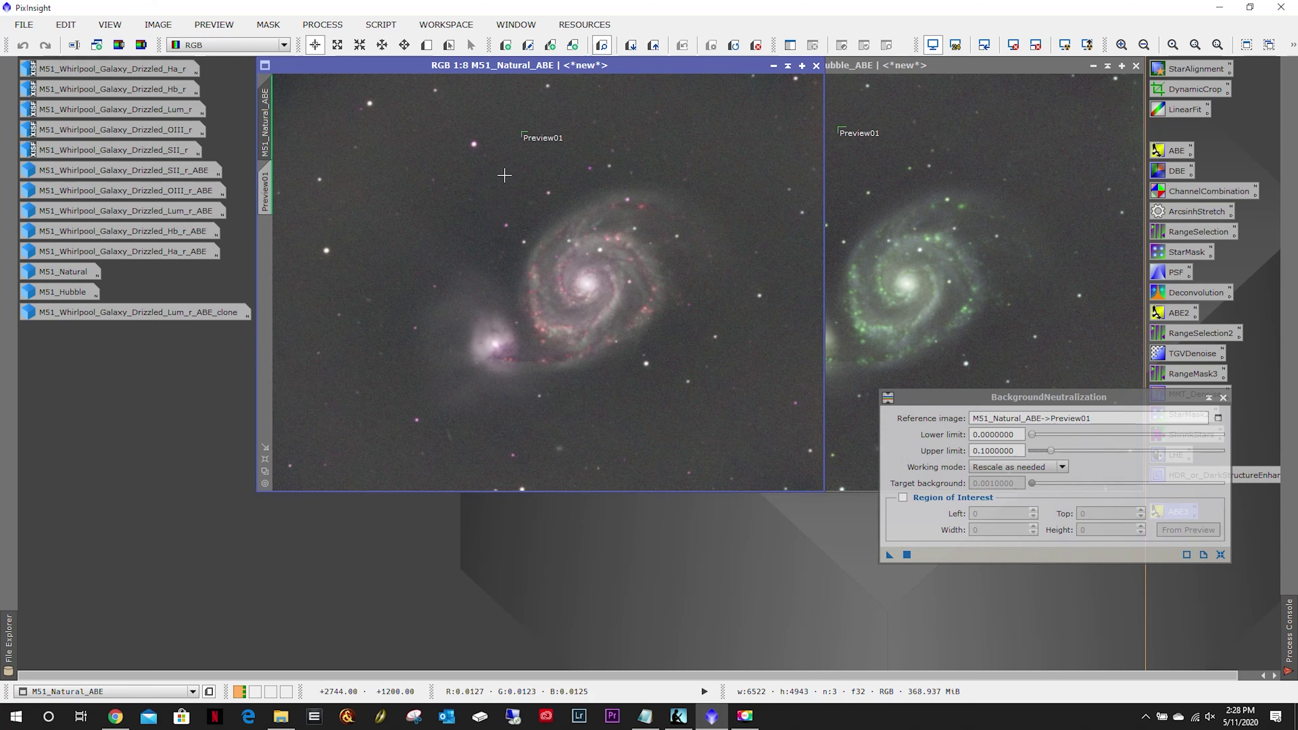
Read the RGB pixel values inside Preview01 of M51_Natural_ABE and across the galaxy to judge the background's upper limit.
left_click(266, 190)
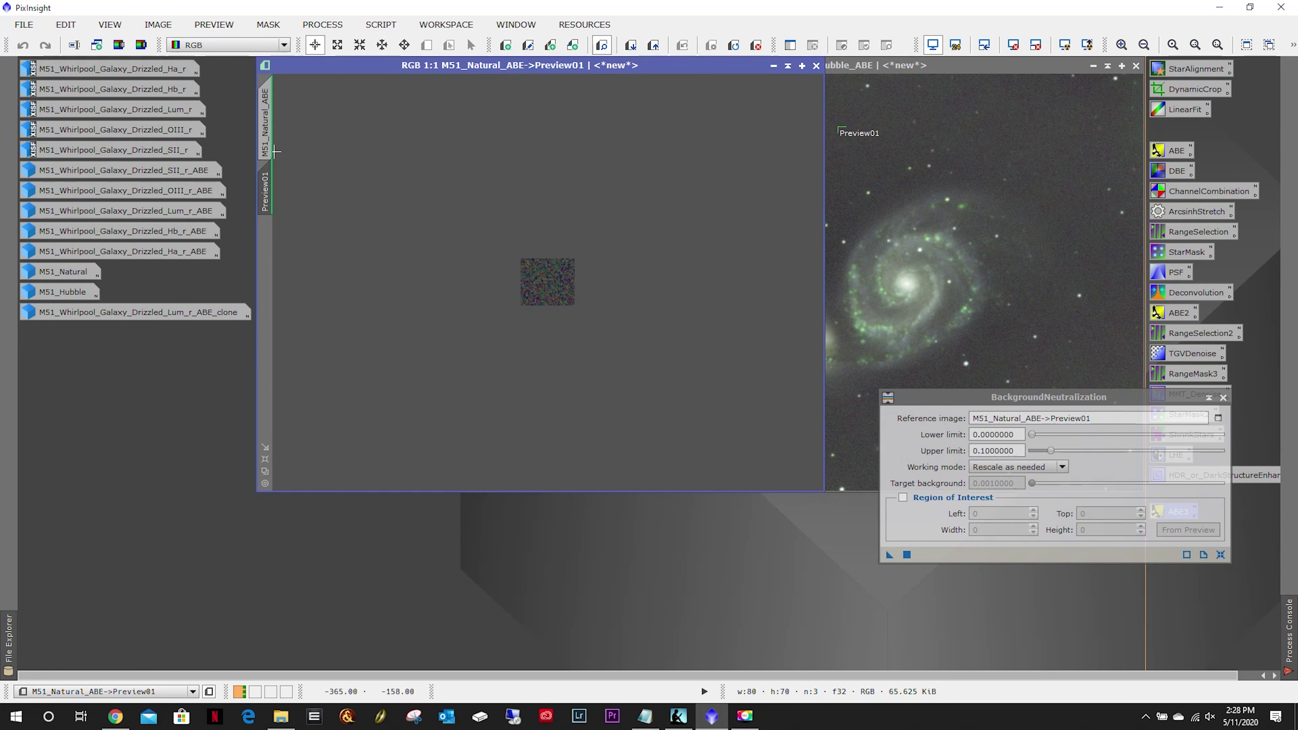
left_click(266, 135)
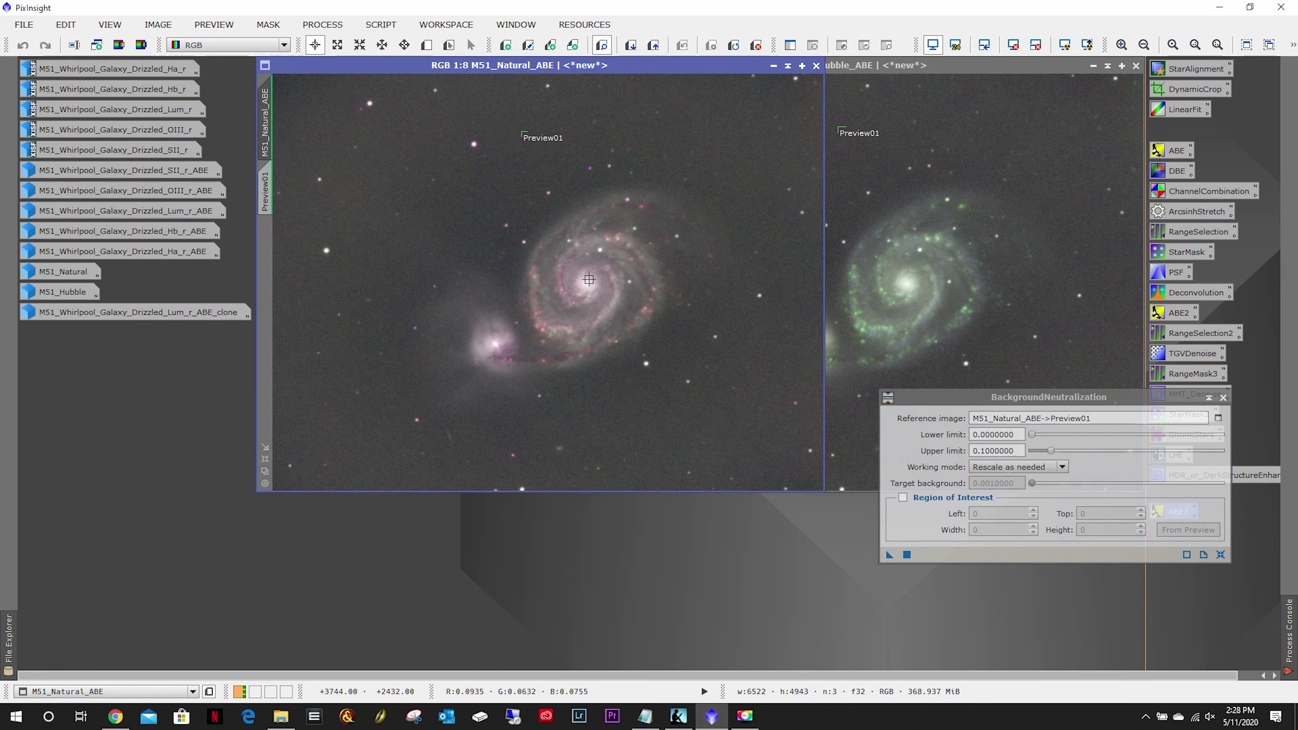
left_click_drag(589, 280, 529, 164)
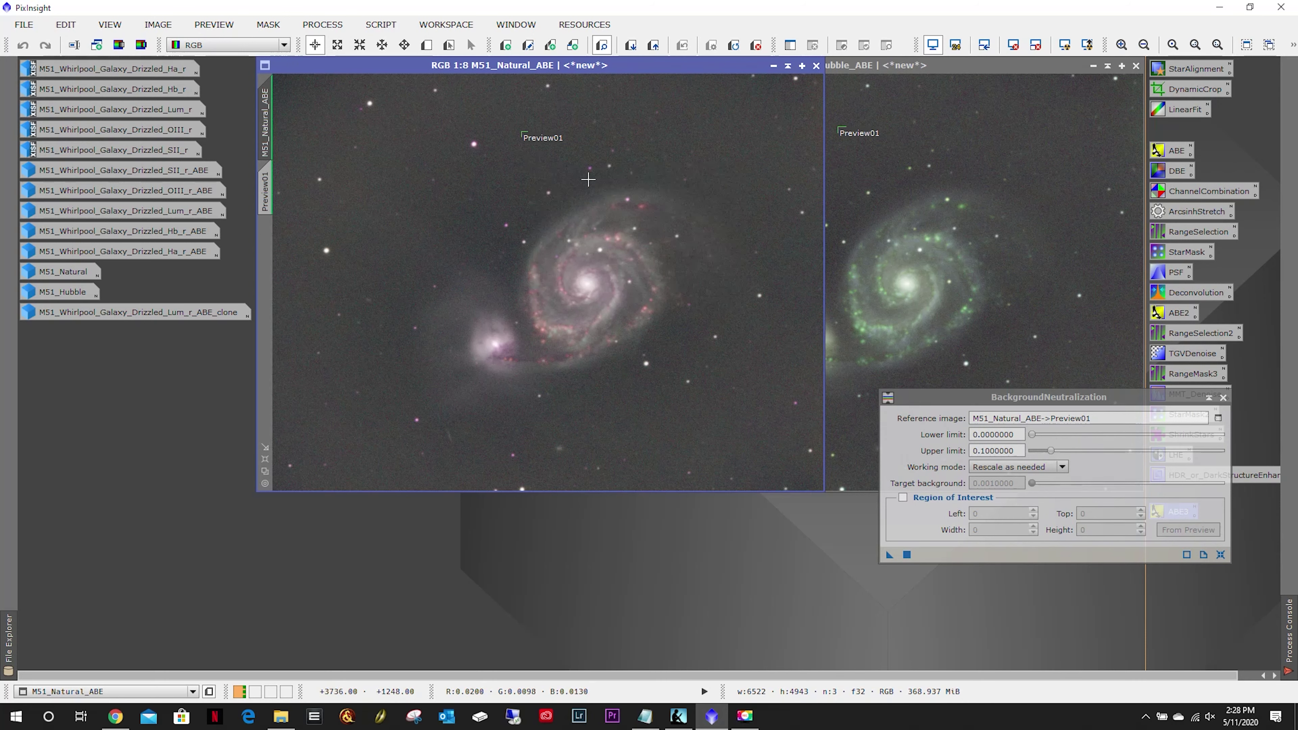
left_click(981, 450)
double_click(1020, 449)
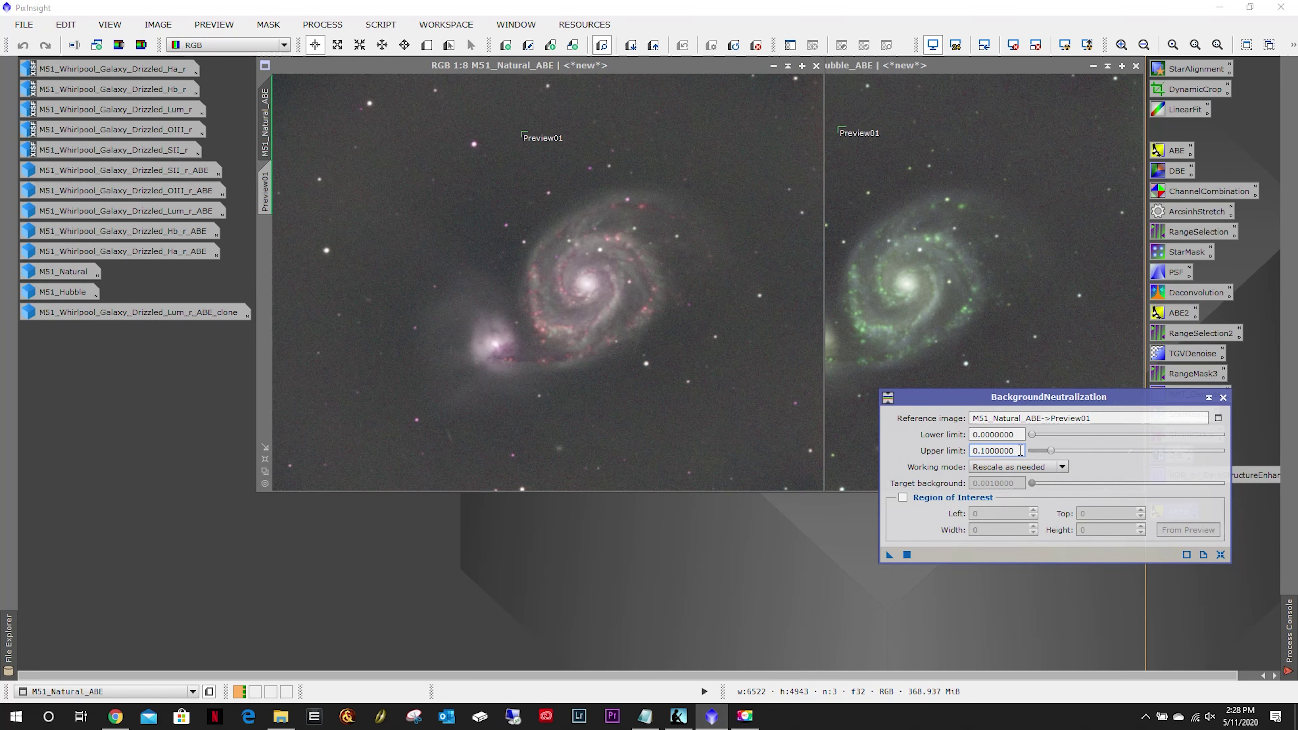
left_click(270, 192)
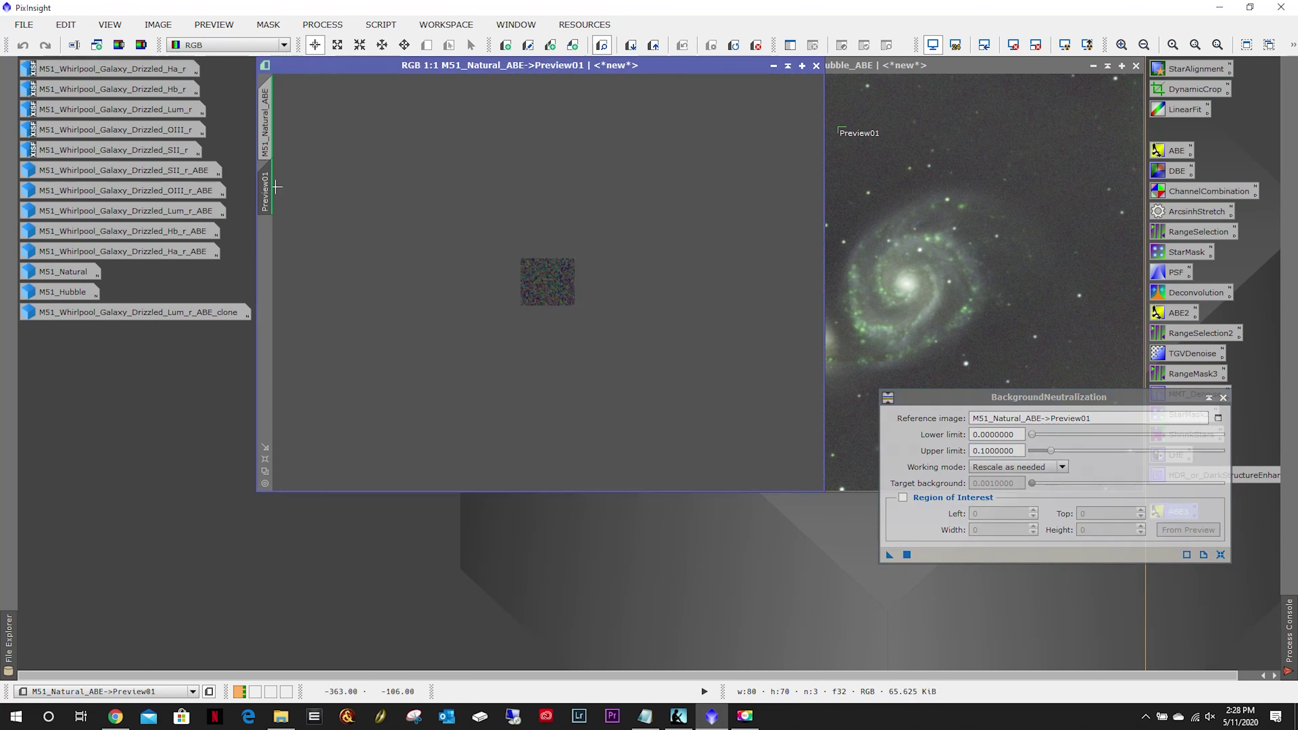
left_click(543, 279)
left_click_drag(543, 279, 540, 270)
left_click(266, 144)
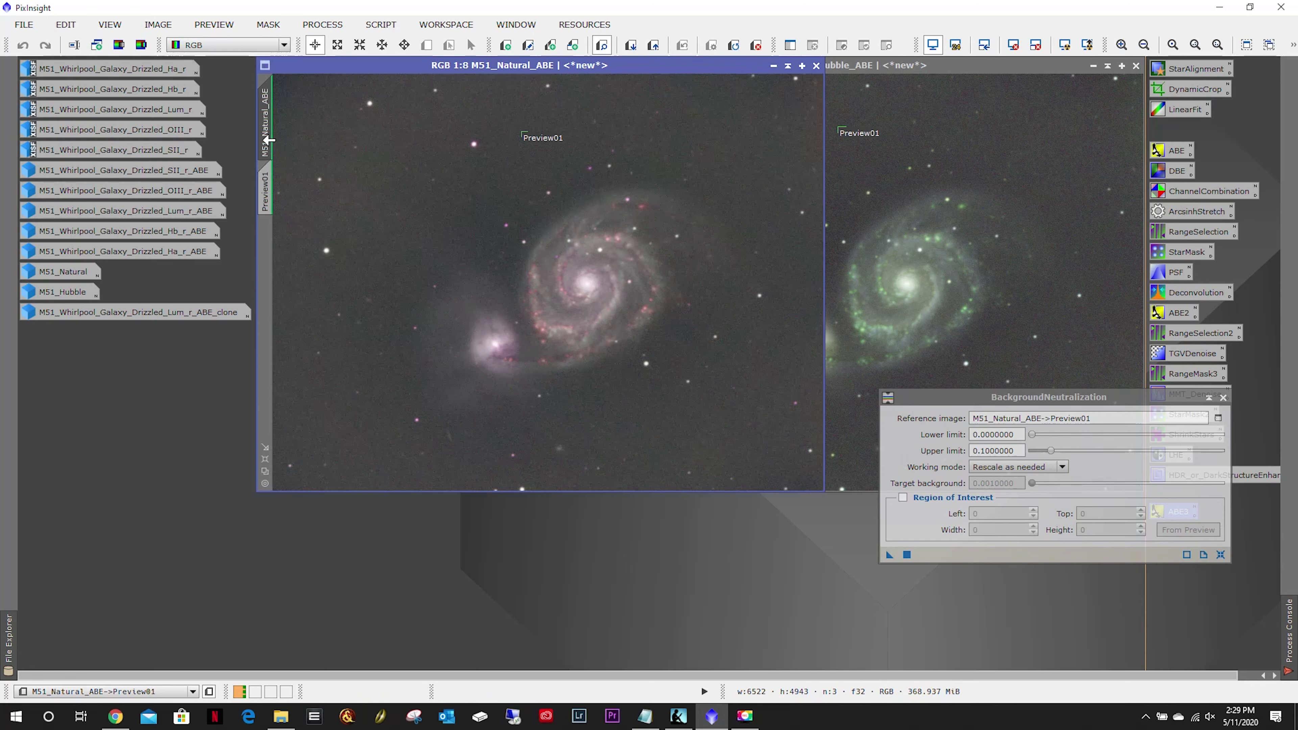
Set the BackgroundNeutralization upper limit to 0.017 and apply the process to M51_Natural_ABE.
left_click(984, 451)
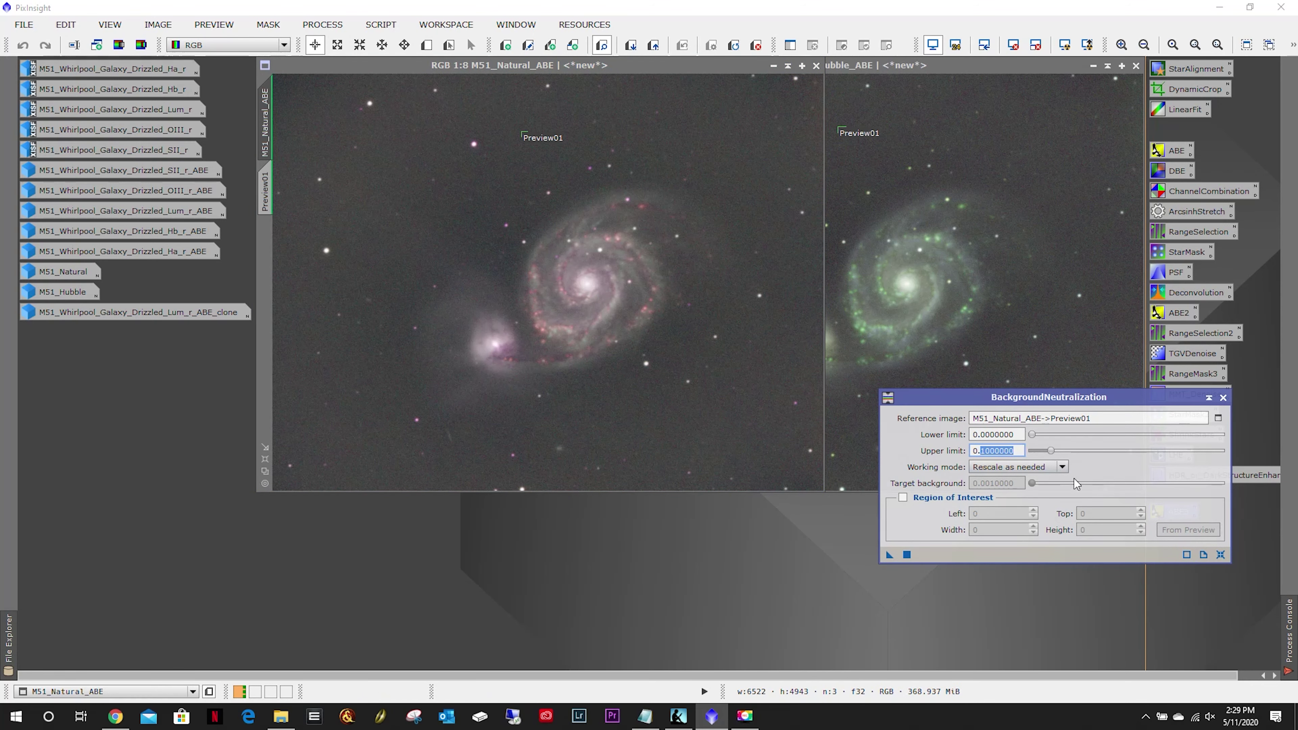
type("0.017")
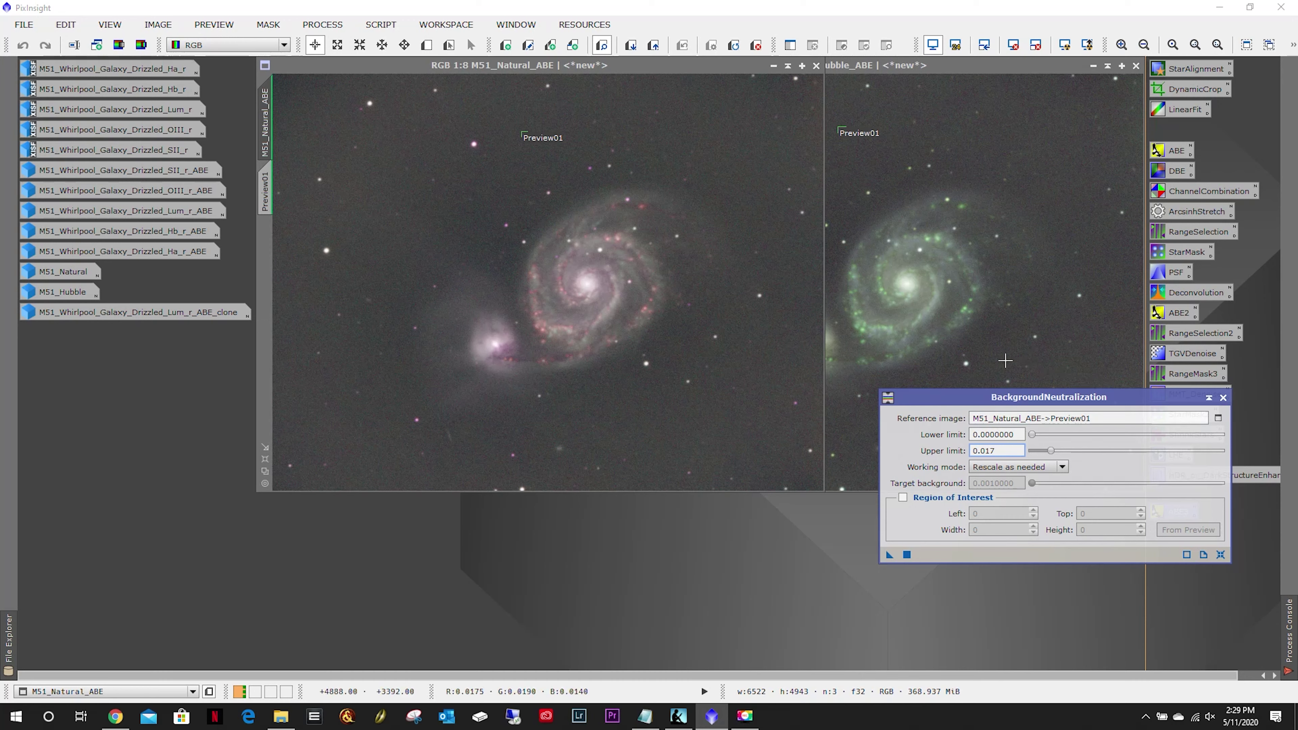
left_click_drag(890, 555, 698, 353)
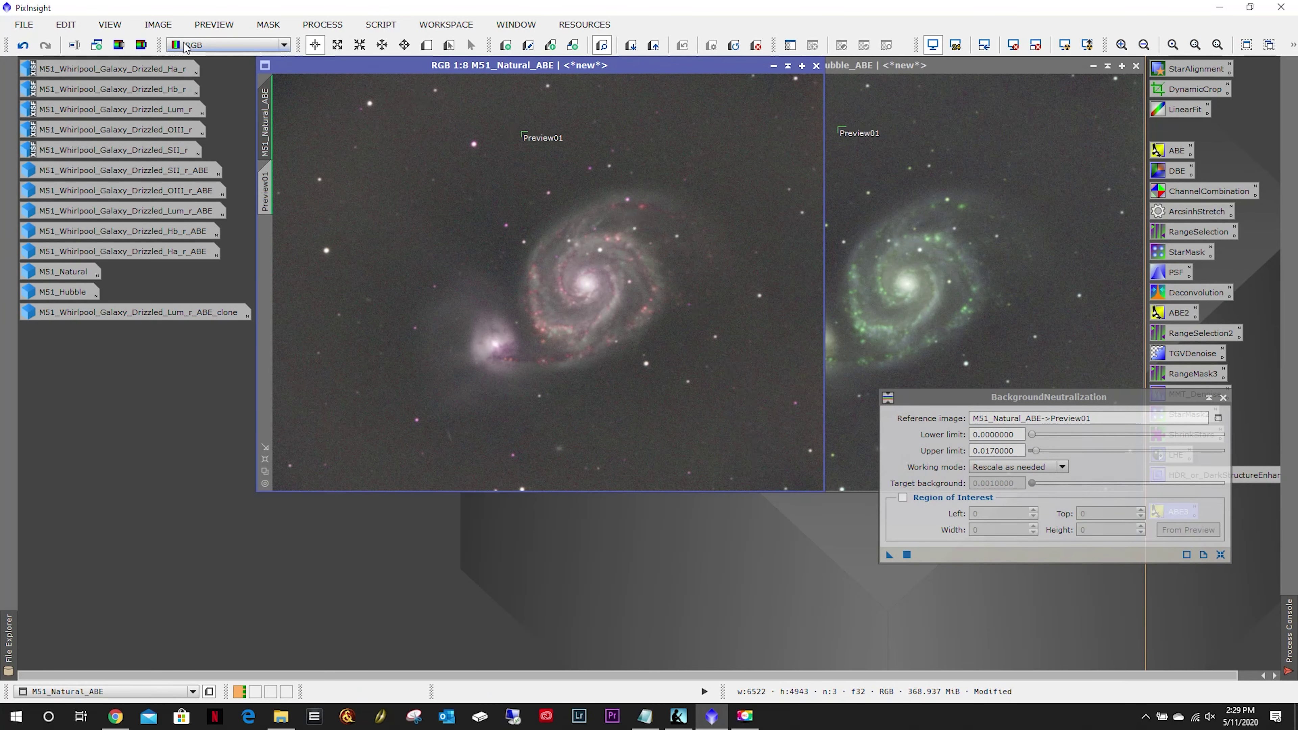
Compare M51_Natural_ABE before and after background neutralization by undoing and redoing it twice.
left_click(23, 47)
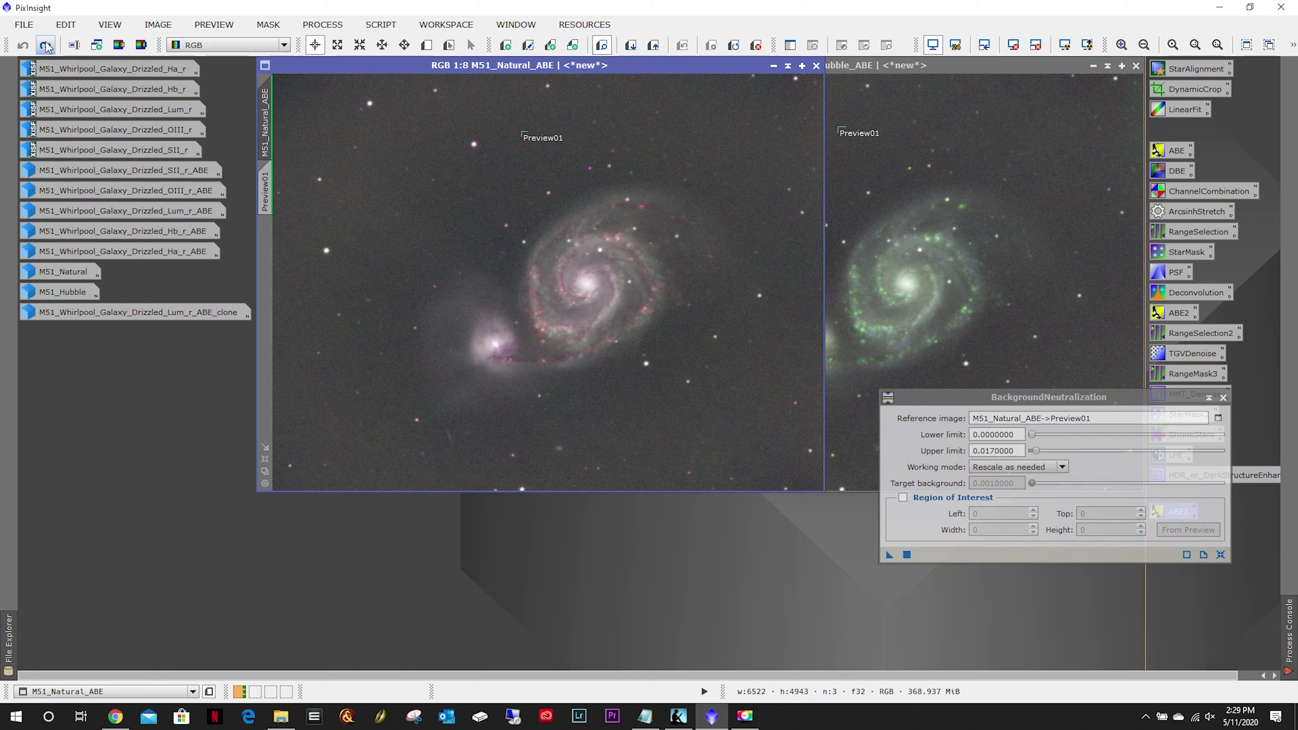
left_click(46, 46)
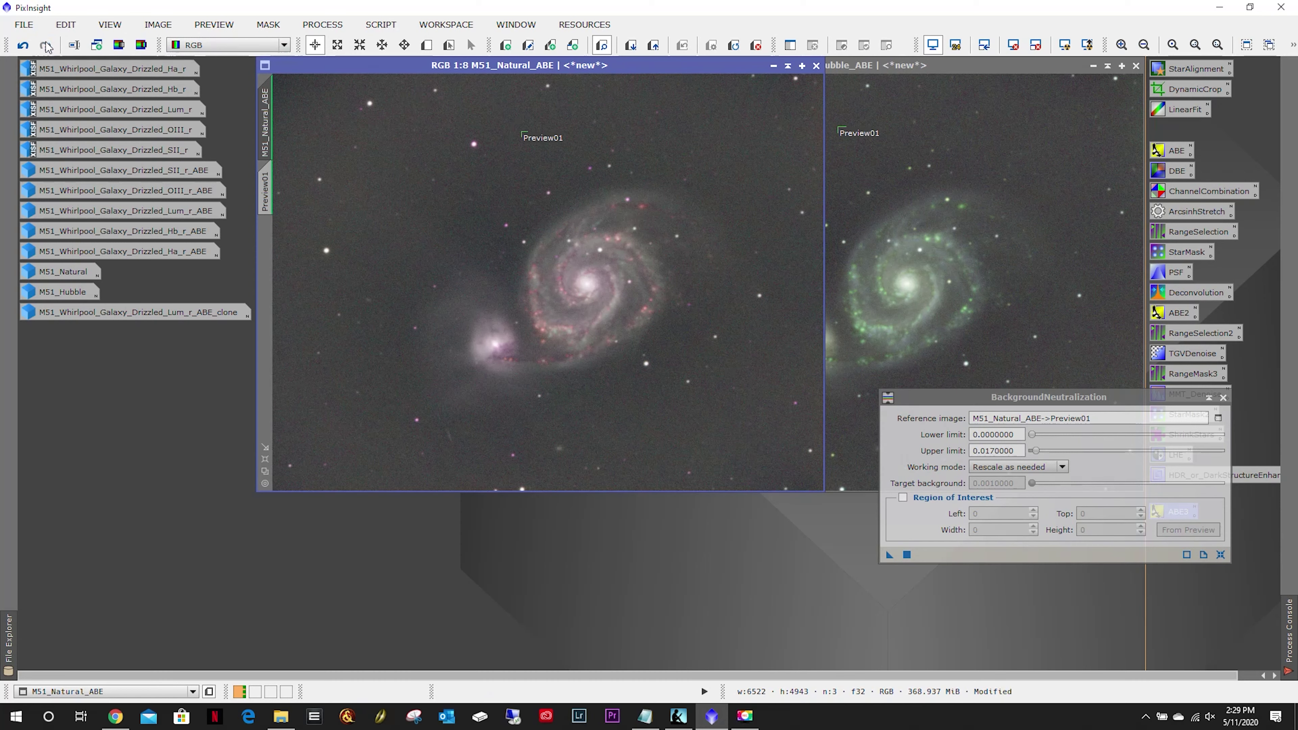
left_click(24, 46)
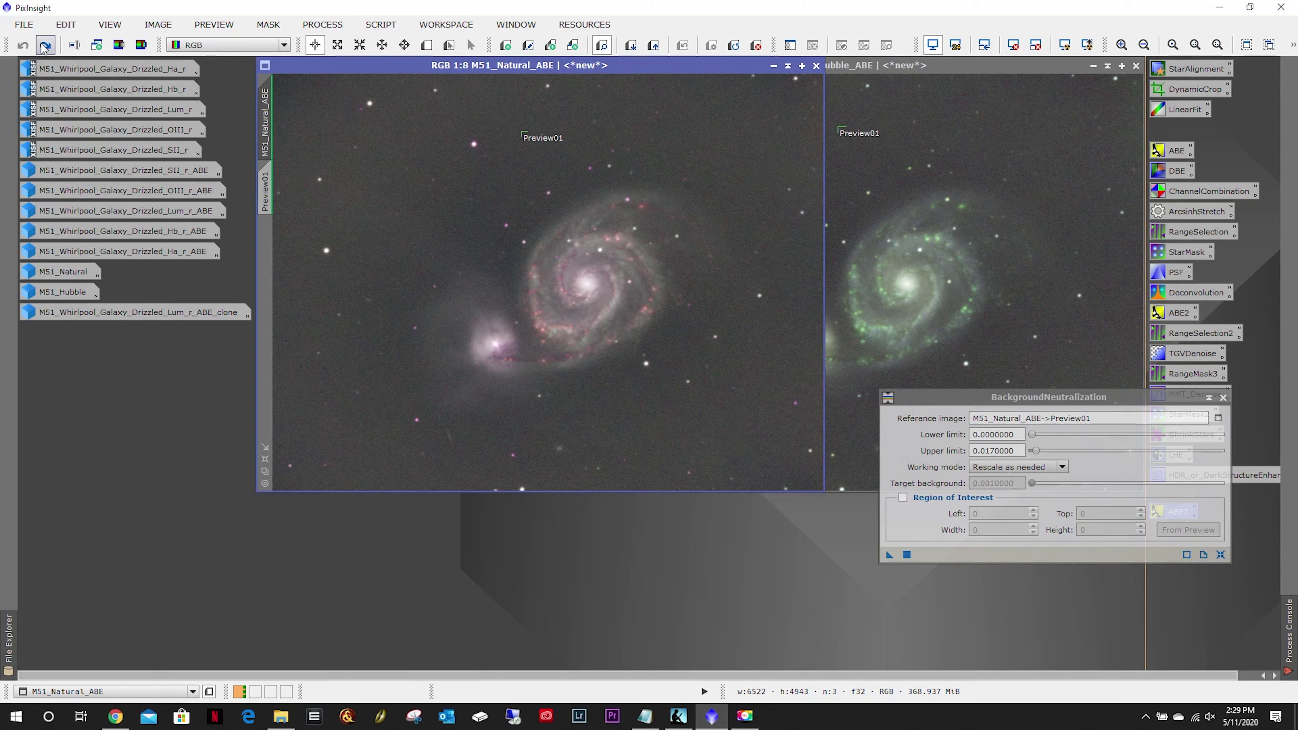
left_click(45, 46)
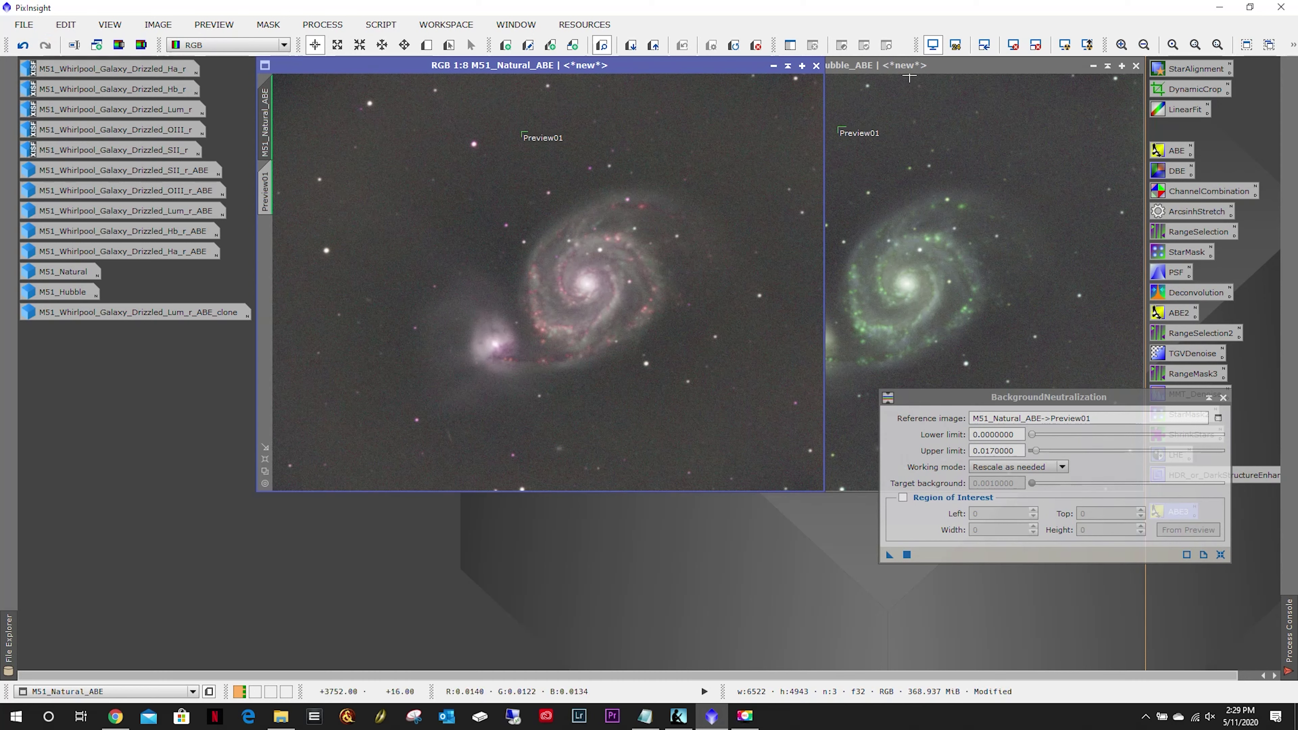
Set the BackgroundNeutralization reference image to M51_Hubble_ABE->Preview01.
left_click(909, 66)
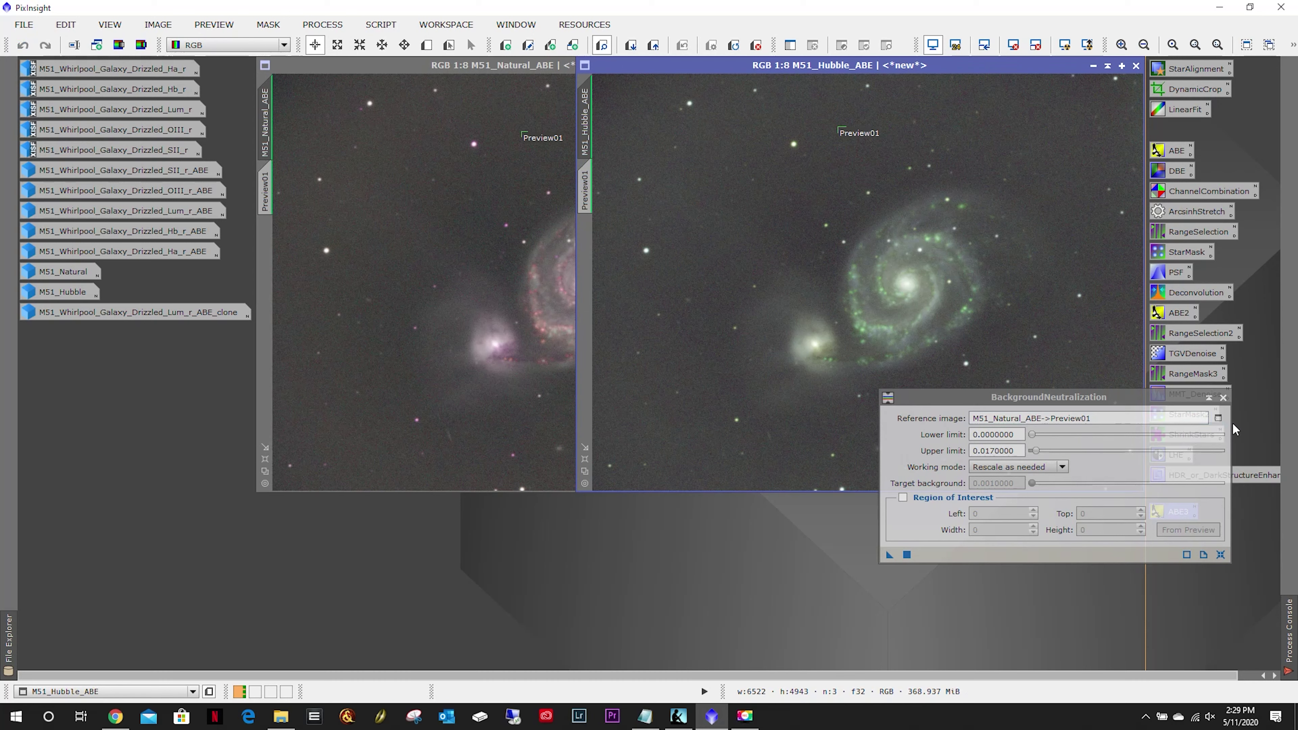
left_click(1220, 419)
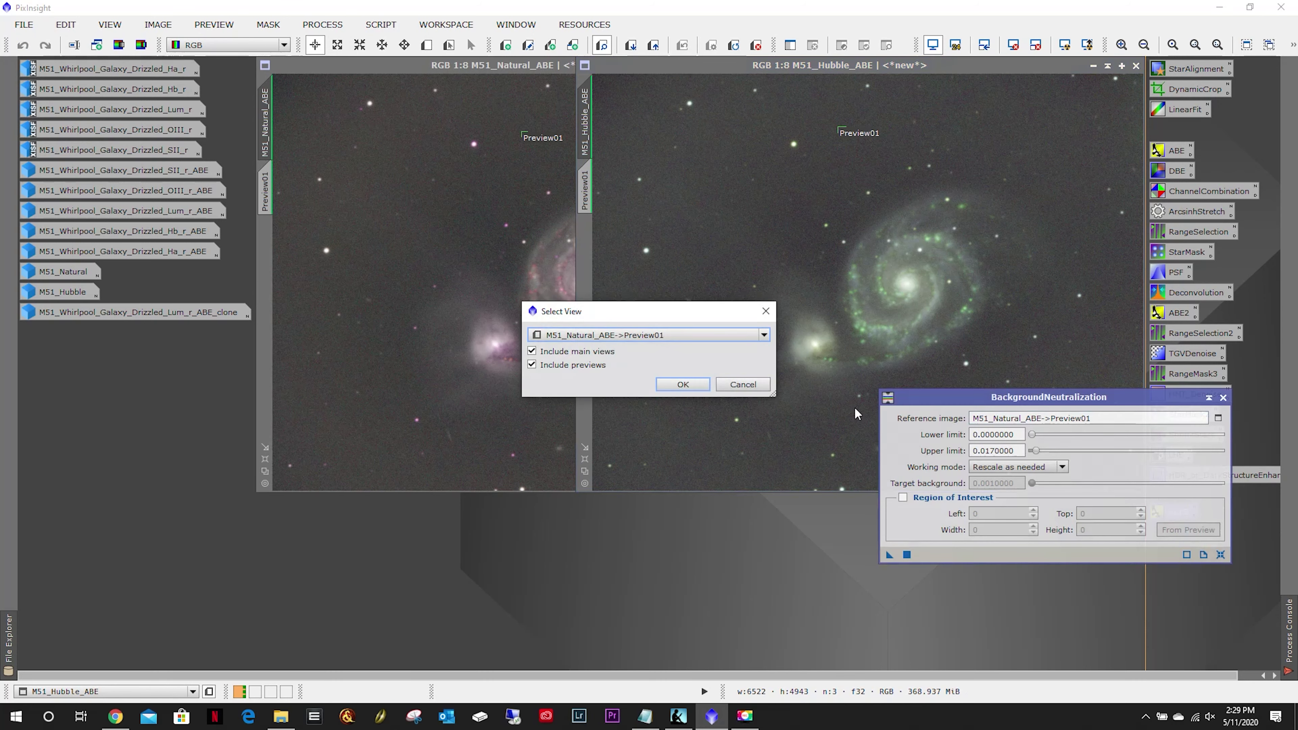
left_click(623, 335)
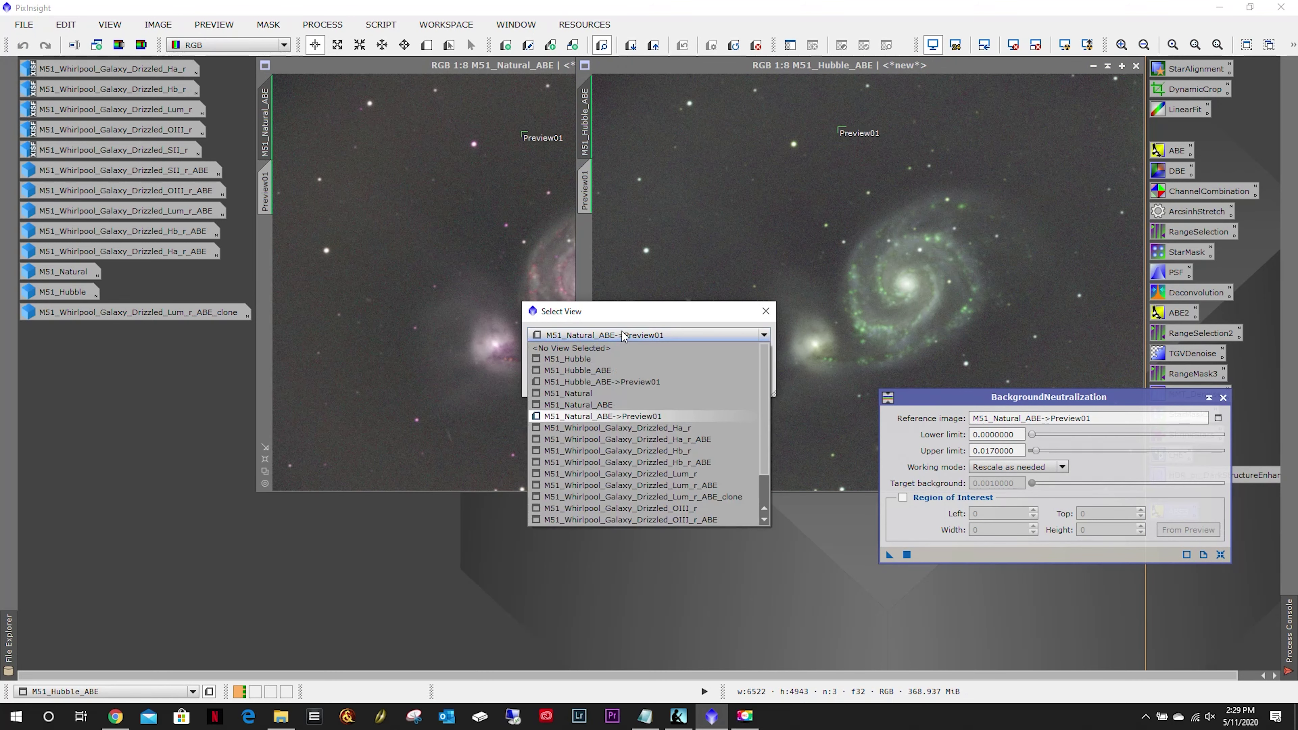
left_click(604, 382)
left_click(682, 385)
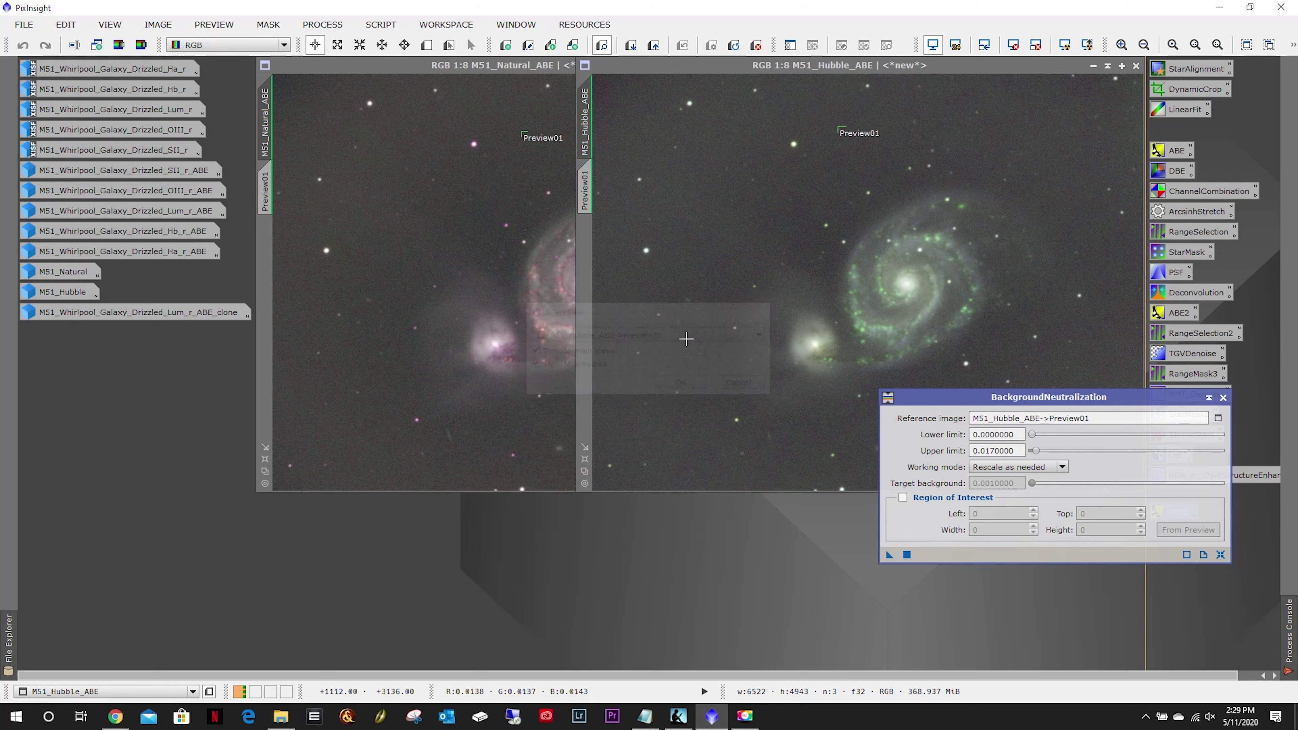
Check the pixel values in Preview01 of M51_Hubble_ABE, set the upper limit to 0.018 and apply BackgroundNeutralization to M51_Hubble_ABE.
left_click(585, 190)
mouse_move(855, 270)
left_mouse_down()
mouse_move(874, 276)
mouse_move(857, 279)
left_mouse_up()
left_click_drag(1020, 451, 992, 451)
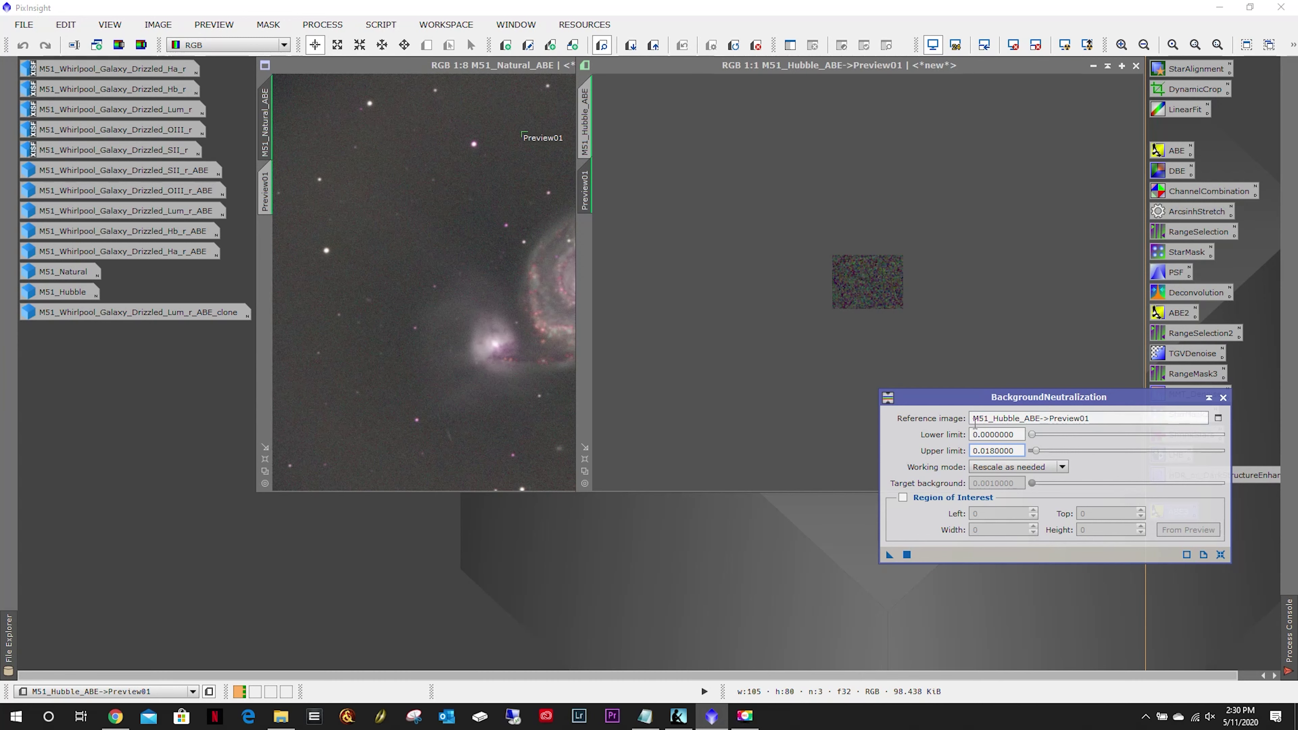
mouse_move(890, 555)
left_mouse_down()
mouse_move(892, 379)
mouse_move(653, 152)
left_mouse_up()
left_click_drag(890, 555, 723, 261)
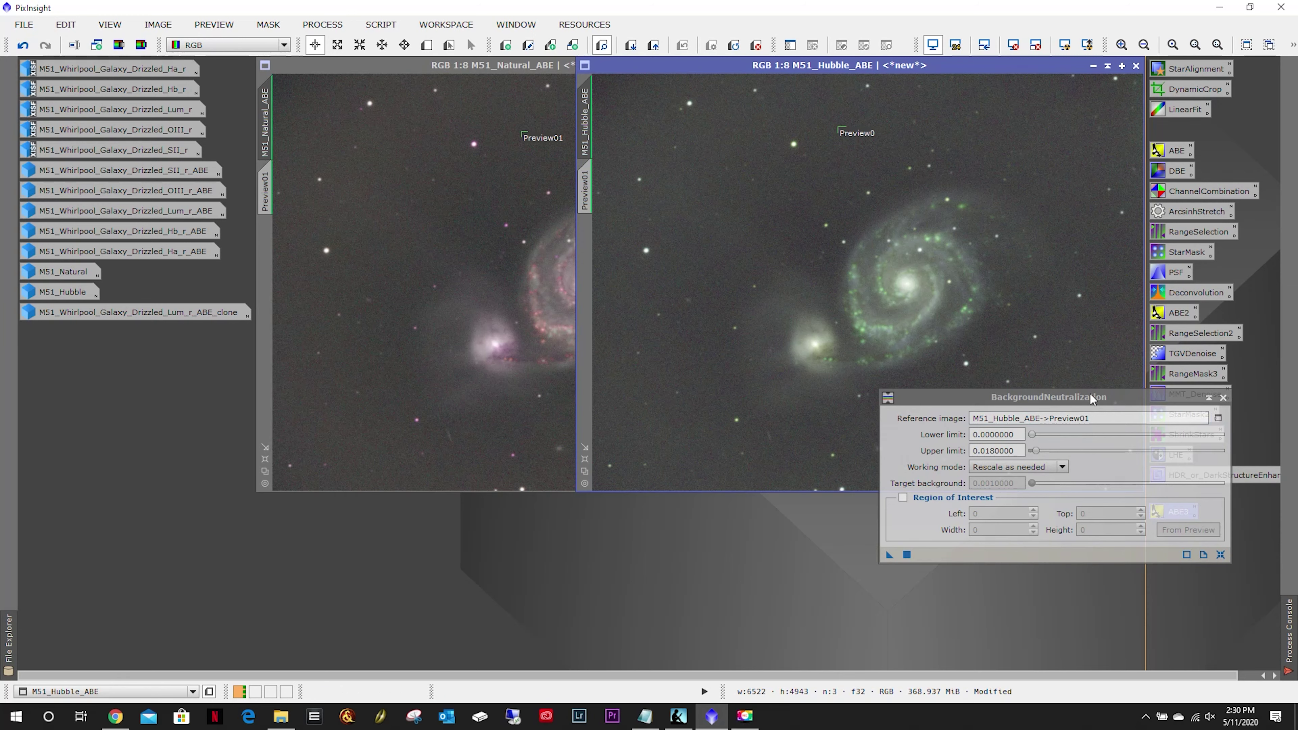
Save the BackgroundNeutralization settings as a process icon named BackgrounNeutralization and place it directly below the ABE3 icon.
left_click_drag(932, 550, 790, 532)
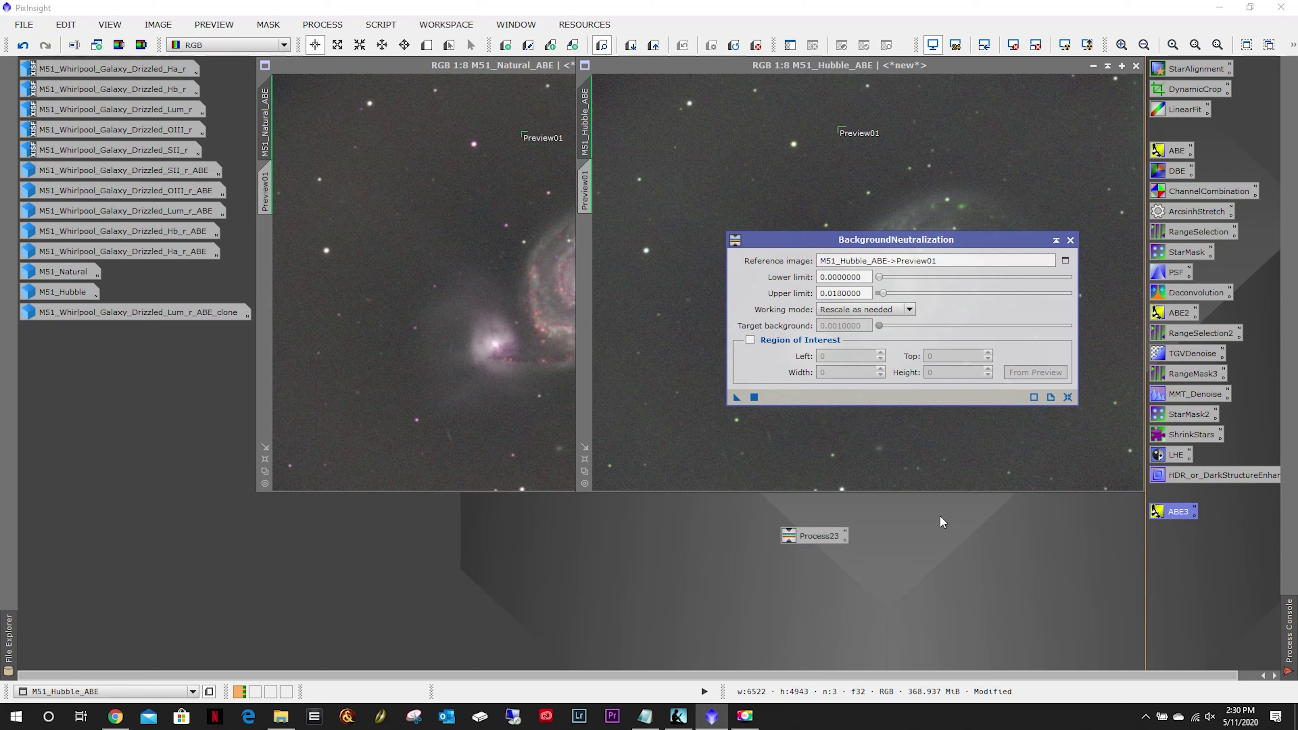
right_click(825, 532)
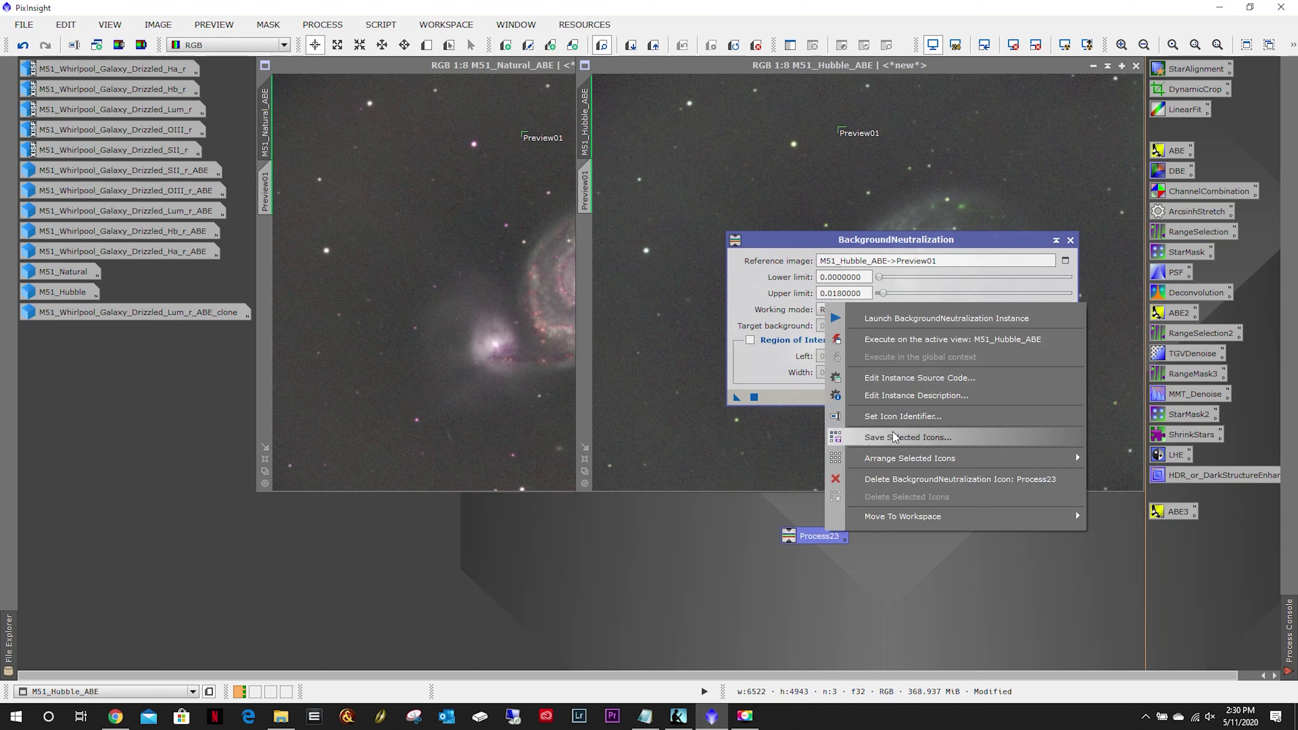
left_click(925, 418)
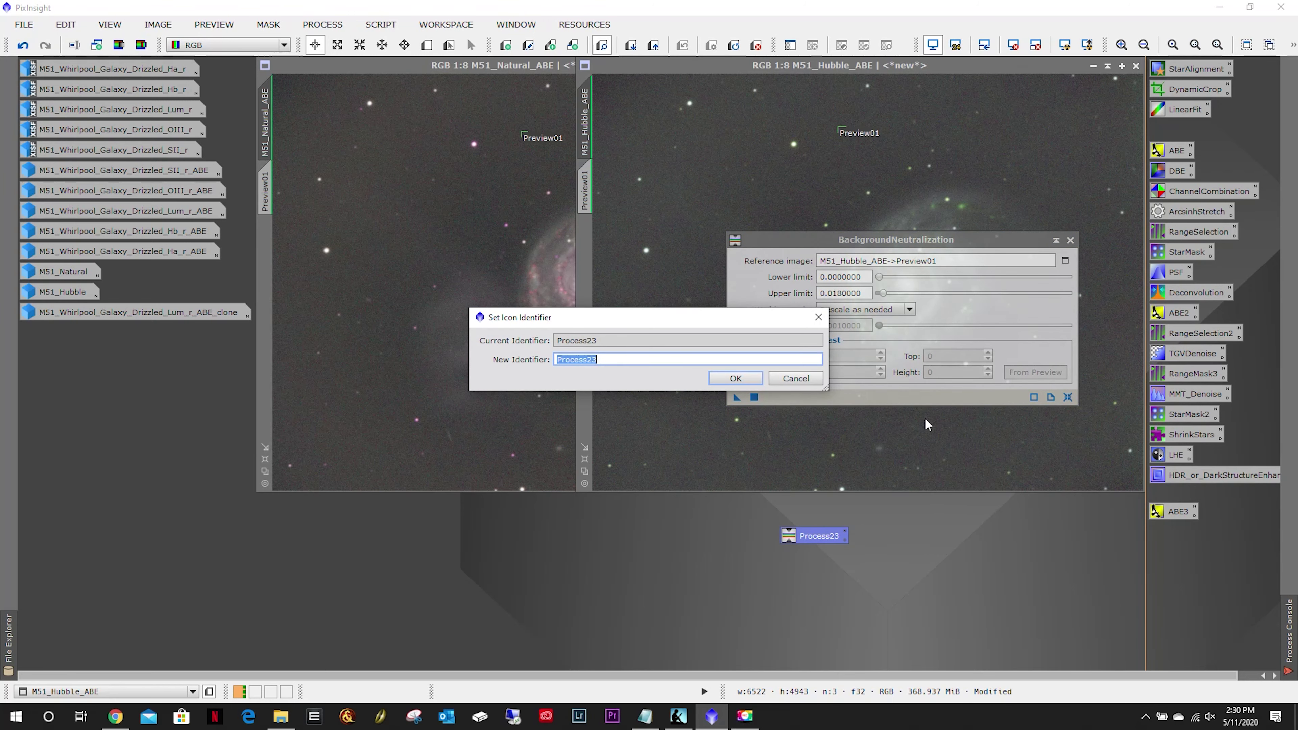
type("BackgrounNeutralization")
left_click(735, 380)
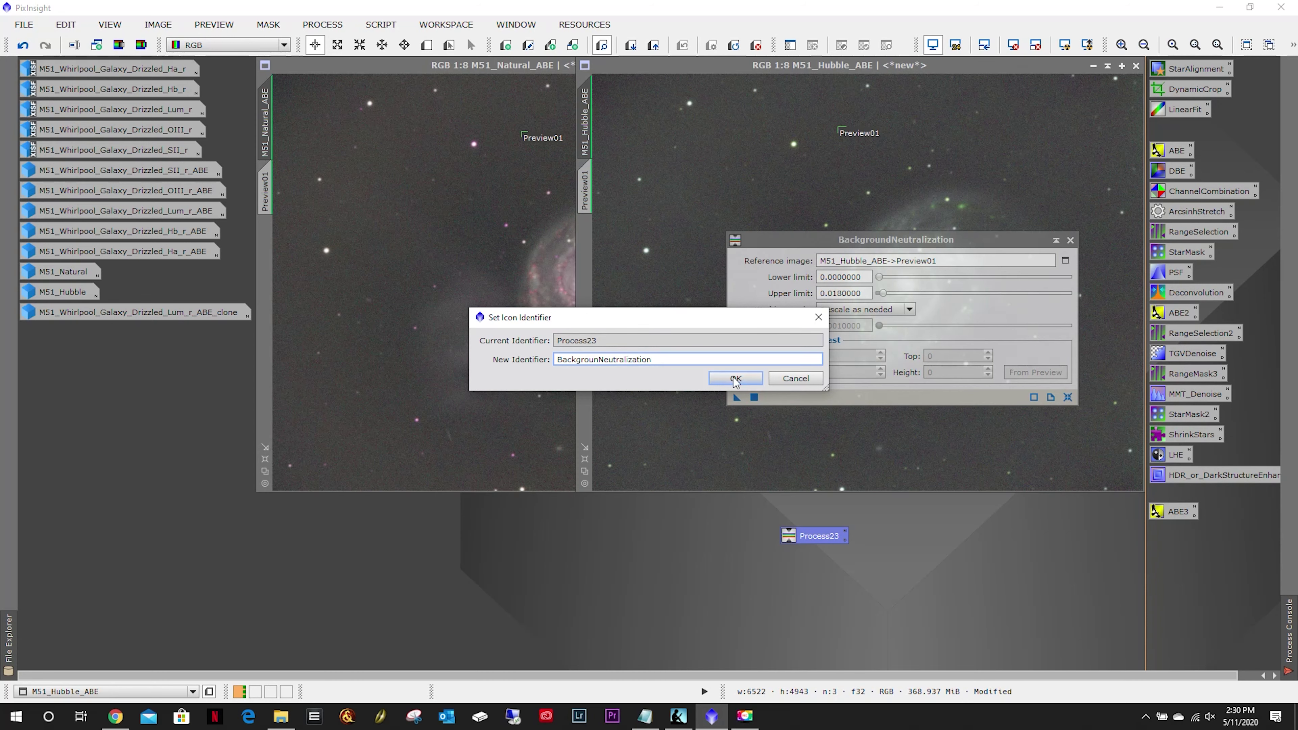
left_click(1057, 241)
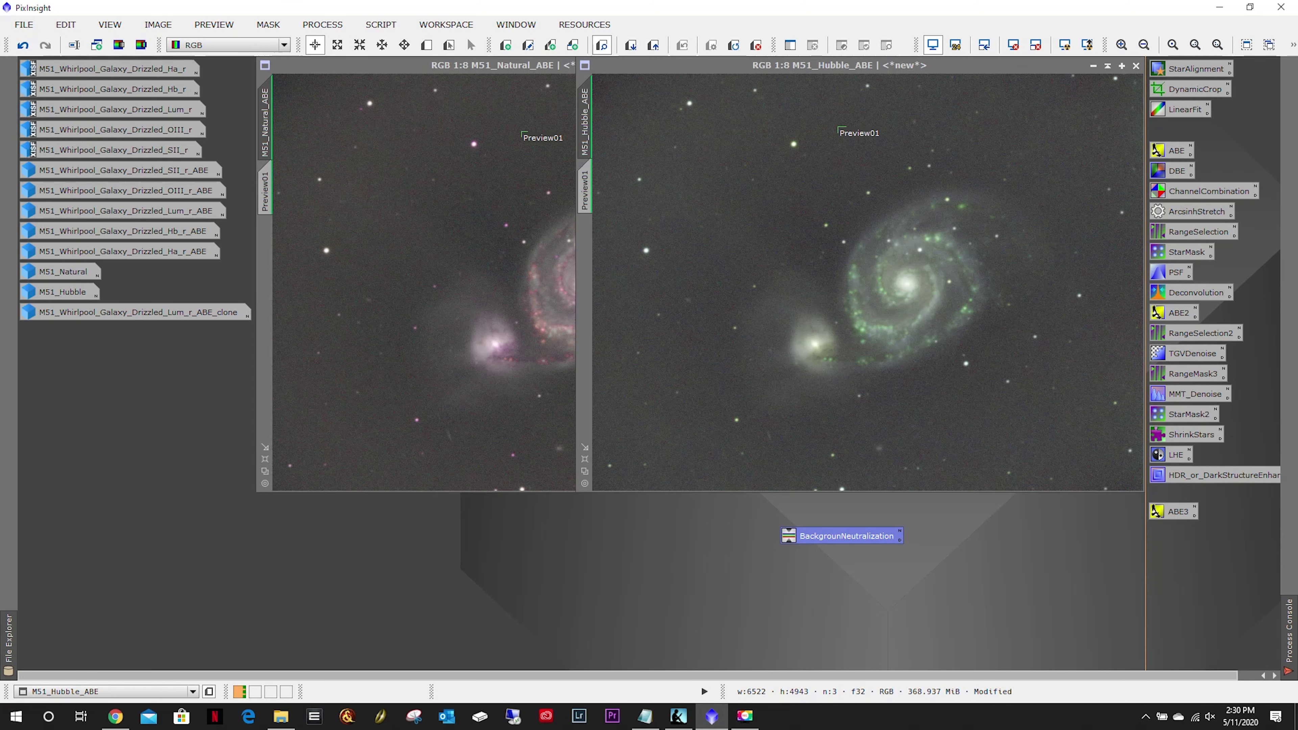
left_click_drag(817, 535, 1197, 524)
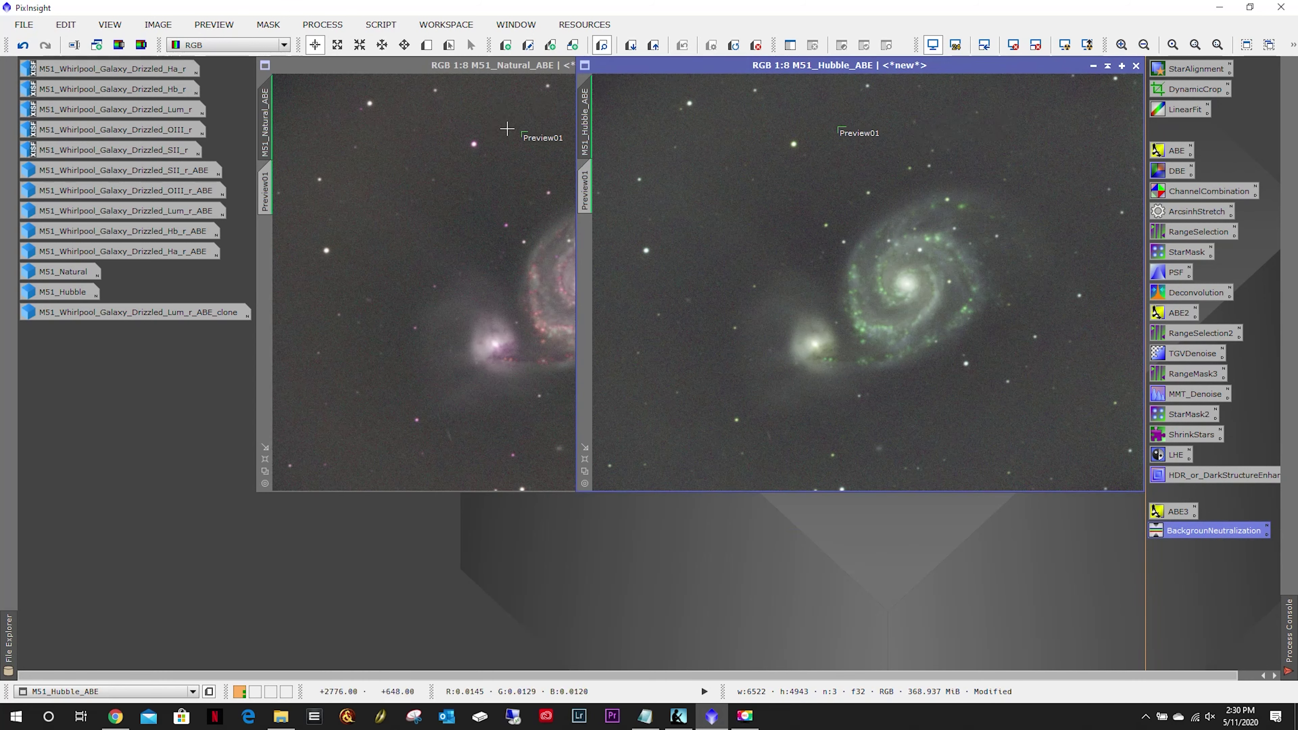
Open the ColorCalibration process and move its dialog clear of the galaxy in M51_Hubble_ABE.
left_click(323, 24)
mouse_move(361, 51)
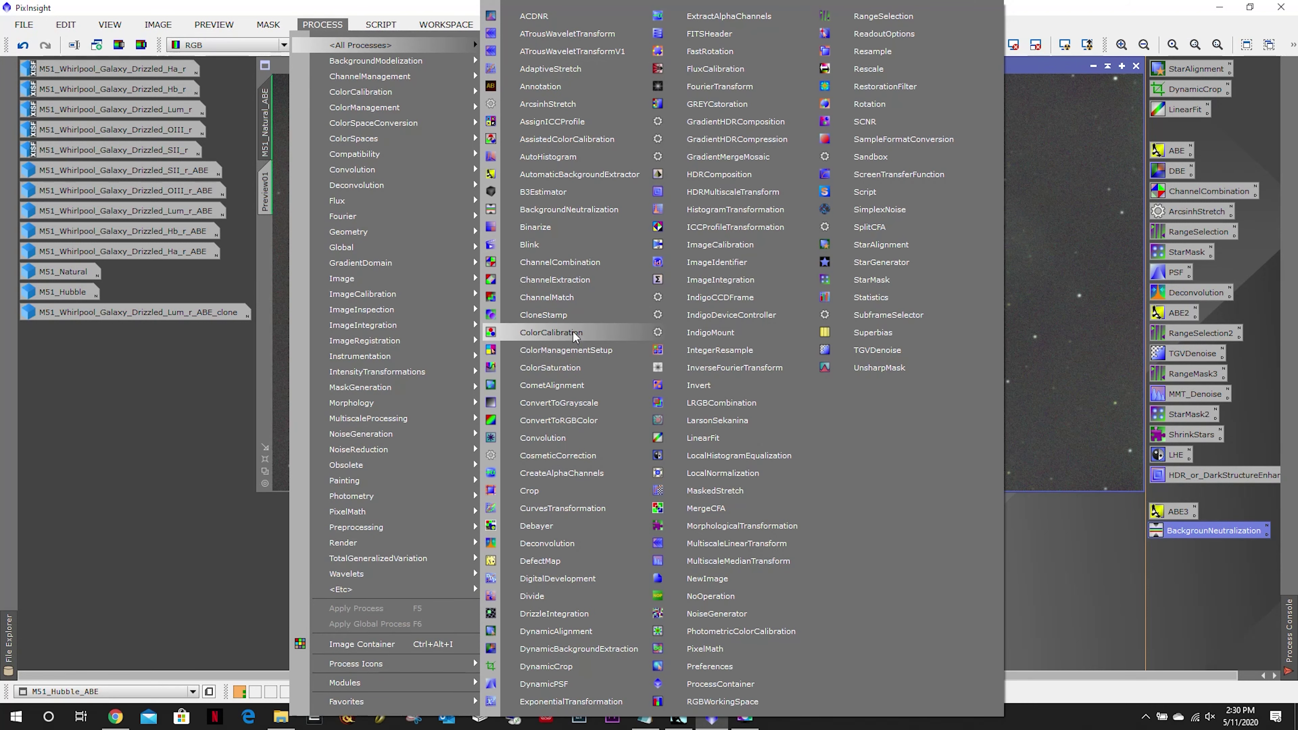
left_click(551, 332)
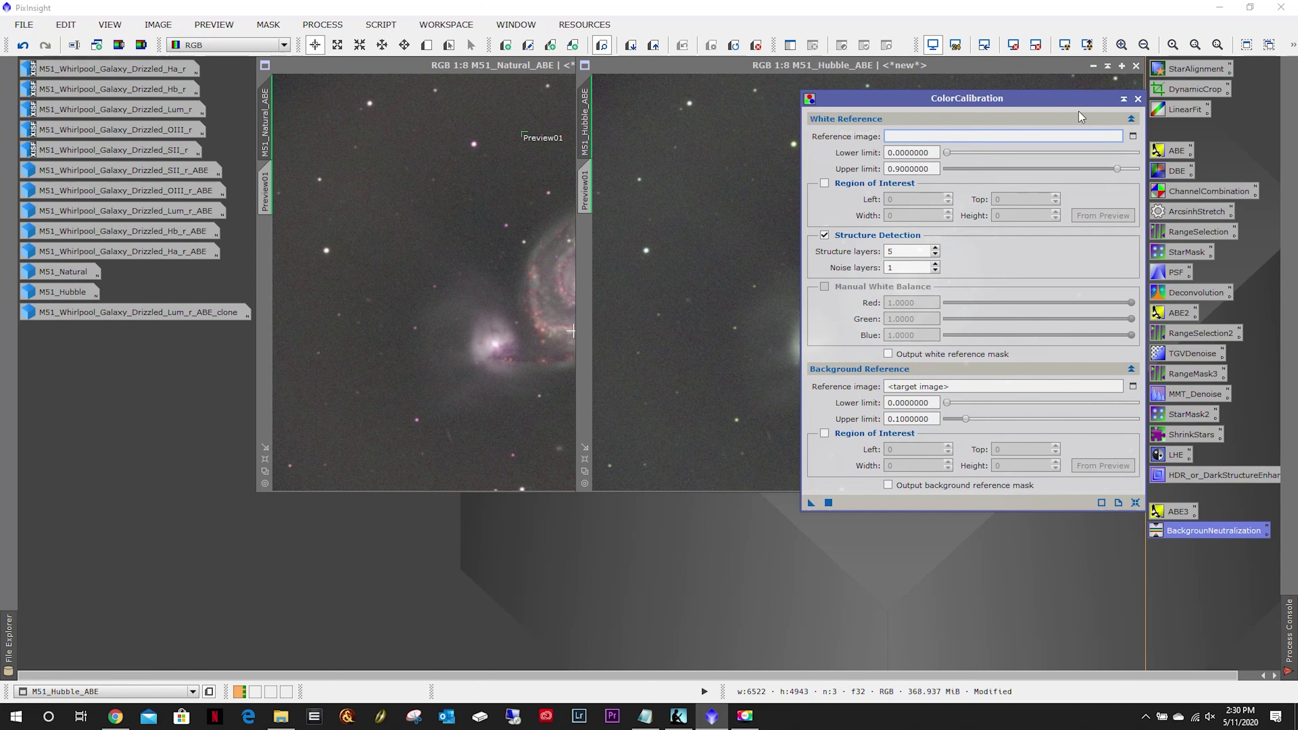
left_click_drag(983, 363, 950, 529)
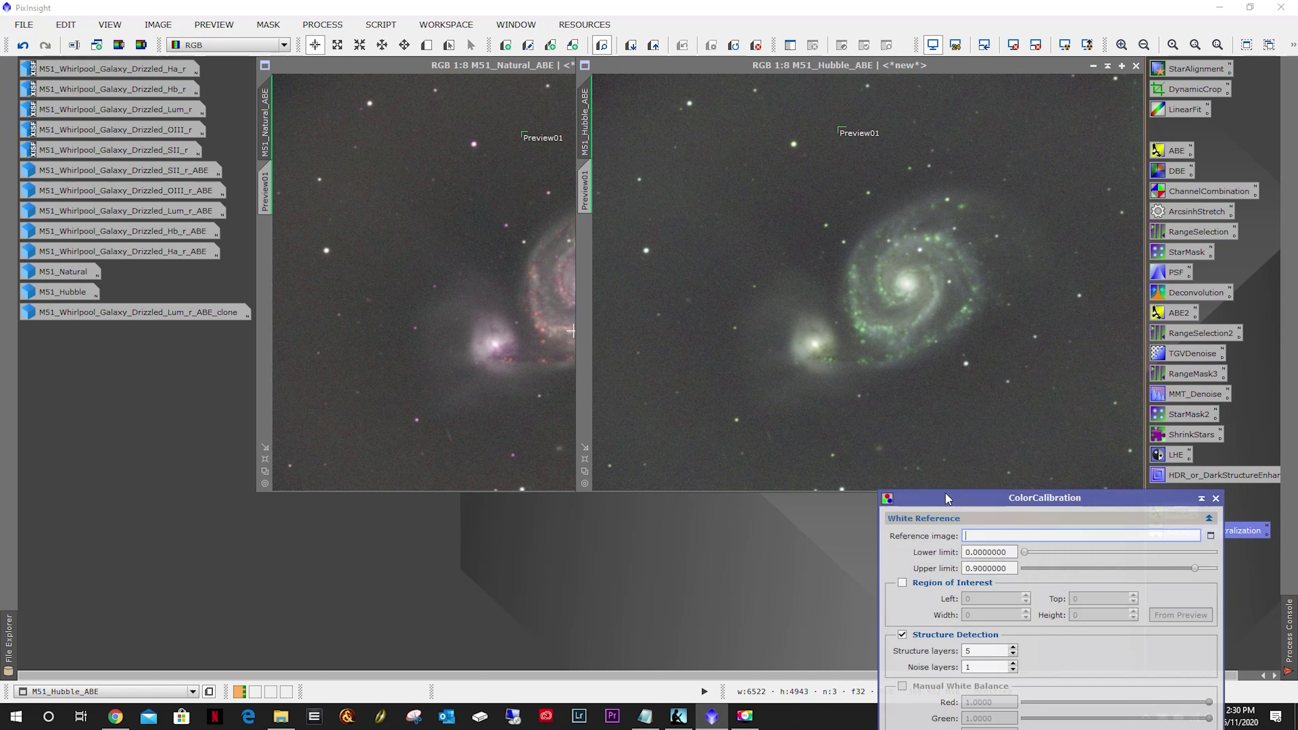
Create a small second preview around the bright core of the main galaxy in M51_Hubble_ABE.
left_click(923, 75)
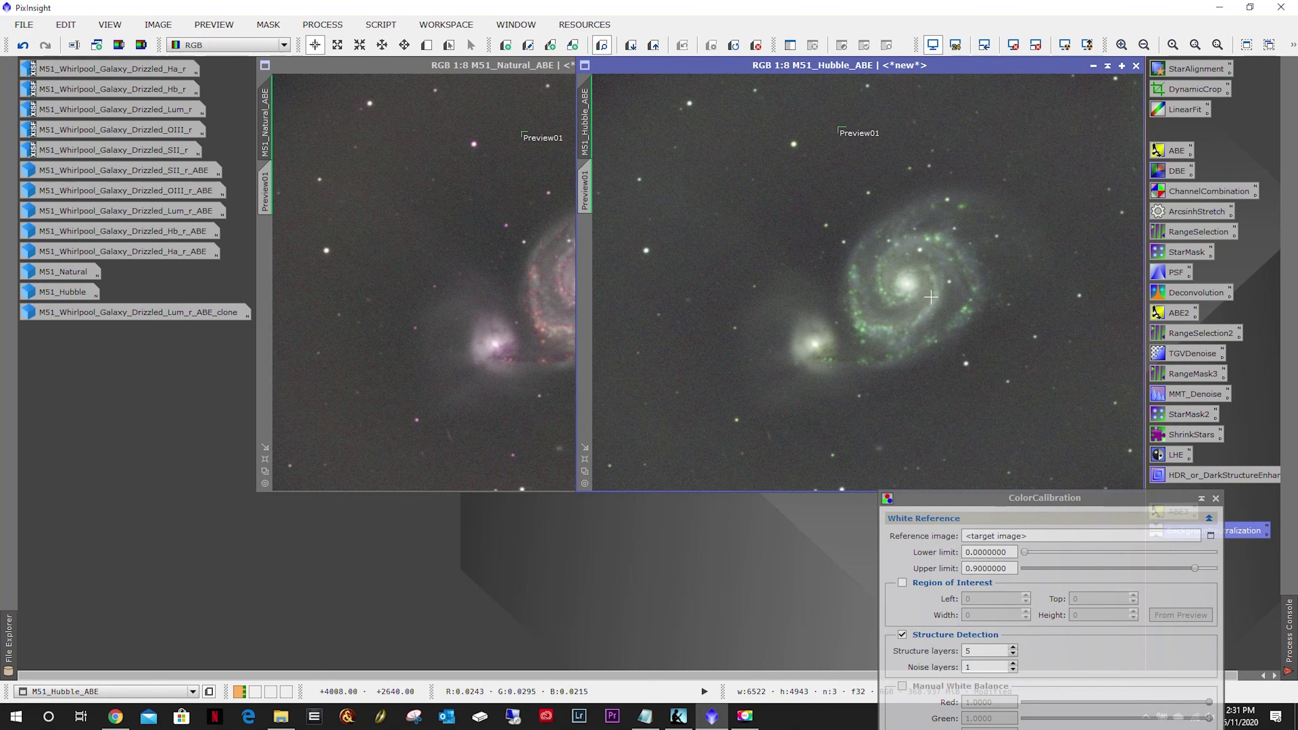
scroll(932, 297, "up", 7)
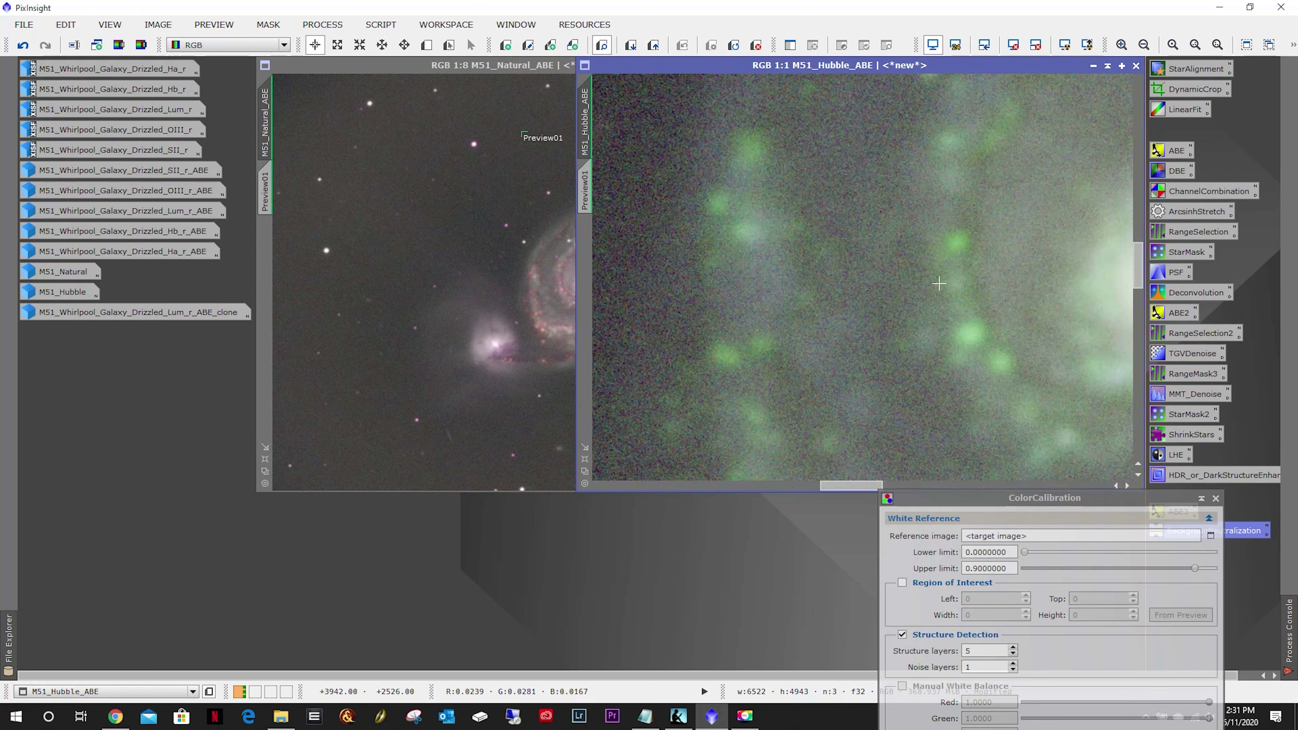
scroll(939, 284, "up", 1)
left_click_drag(840, 485, 876, 477)
left_click(424, 45)
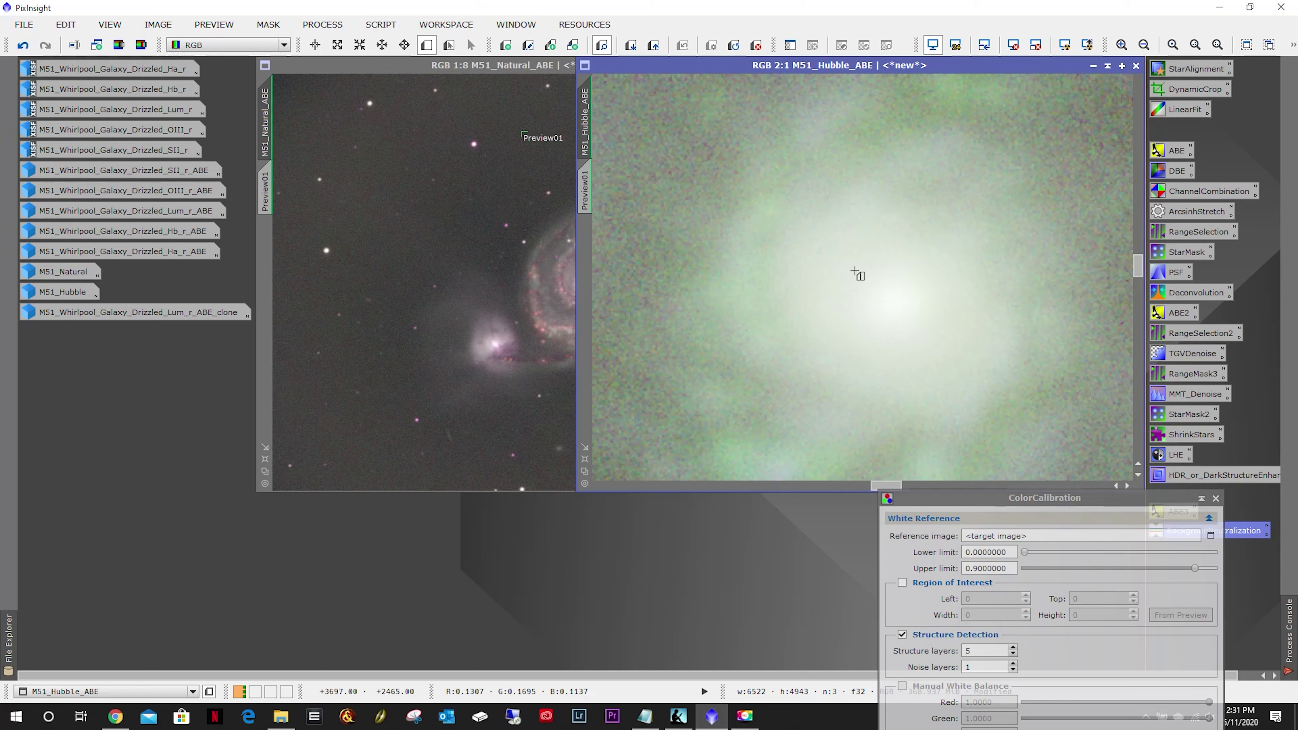
left_click_drag(854, 271, 945, 336)
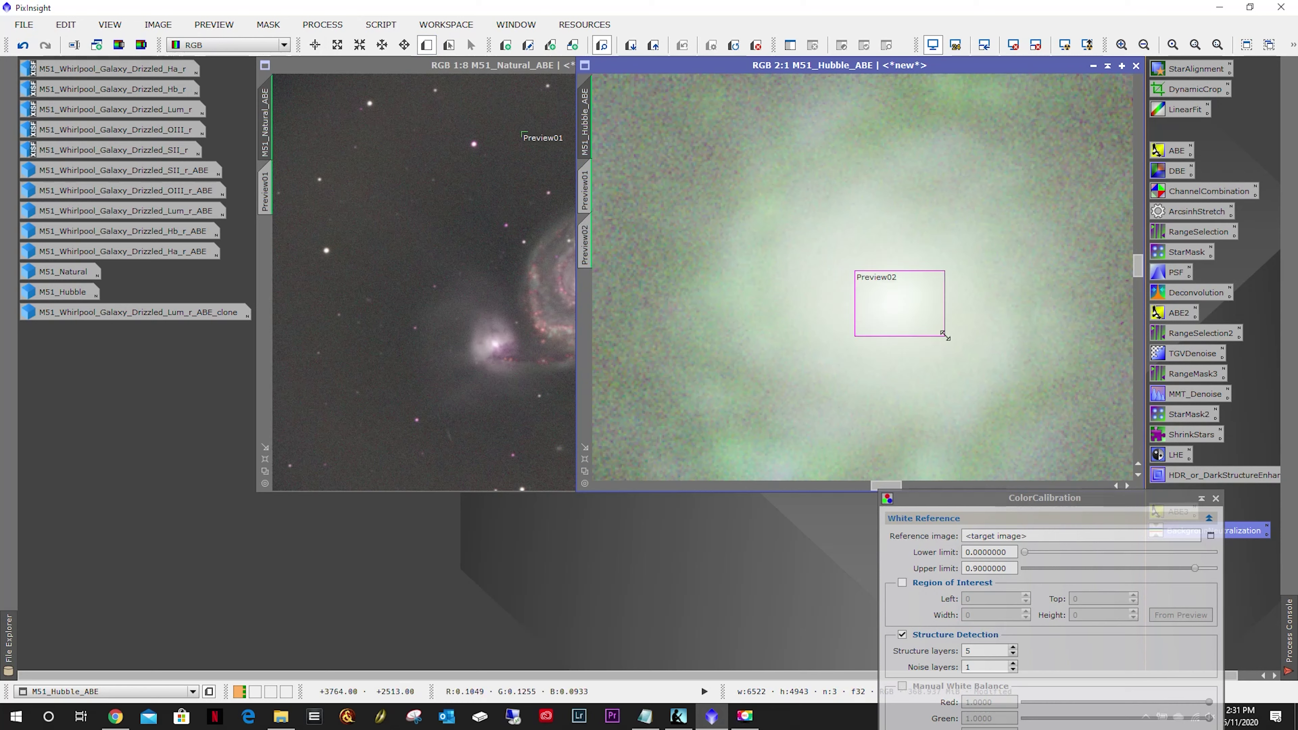
Create a small second preview around the bright core of the main galaxy in M51_Natural_ABE.
left_click(432, 66)
scroll(596, 269, "up", 7)
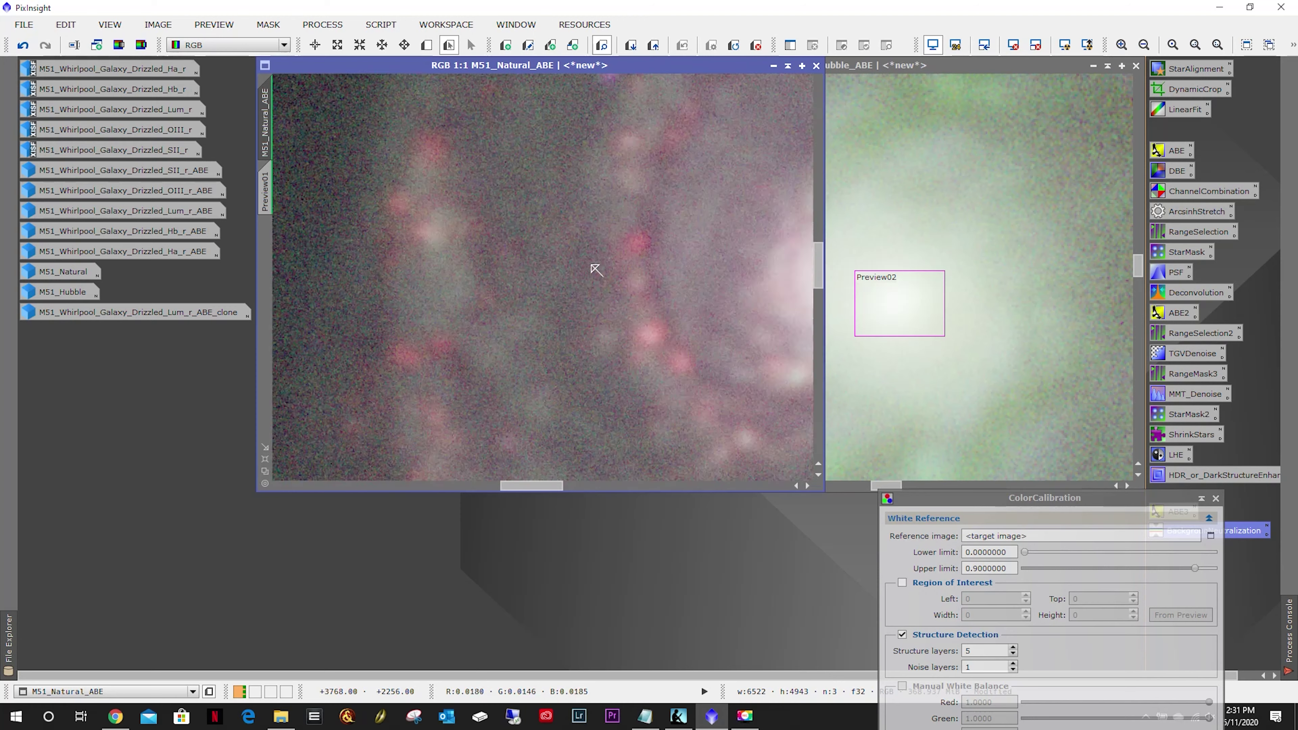
scroll(595, 269, "up", 1)
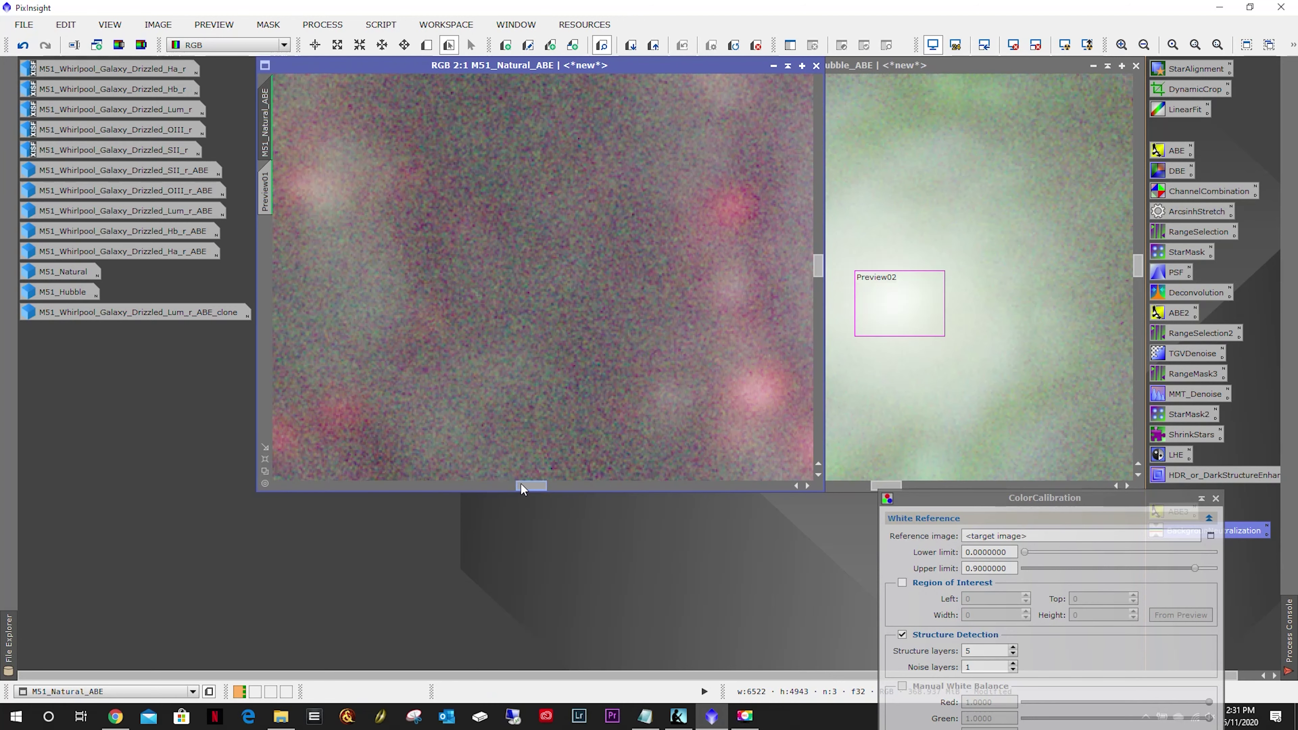
left_click_drag(523, 490, 558, 489)
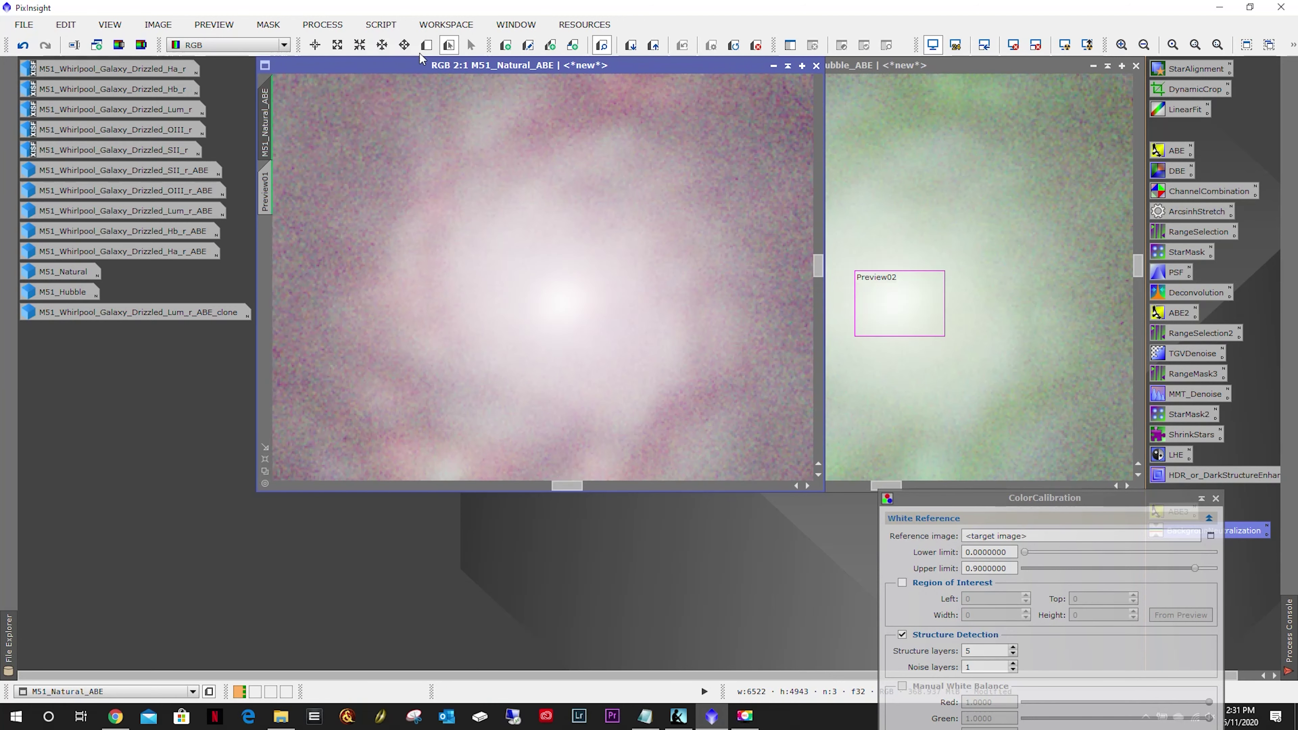
left_click(426, 45)
left_click_drag(532, 287, 611, 357)
scroll(539, 323, "down", 7)
scroll(539, 324, "down", 1)
Set the ColorCalibration white reference image to M51_Hubble_ABE->Preview02.
left_click(844, 321)
scroll(844, 322, "down", 5)
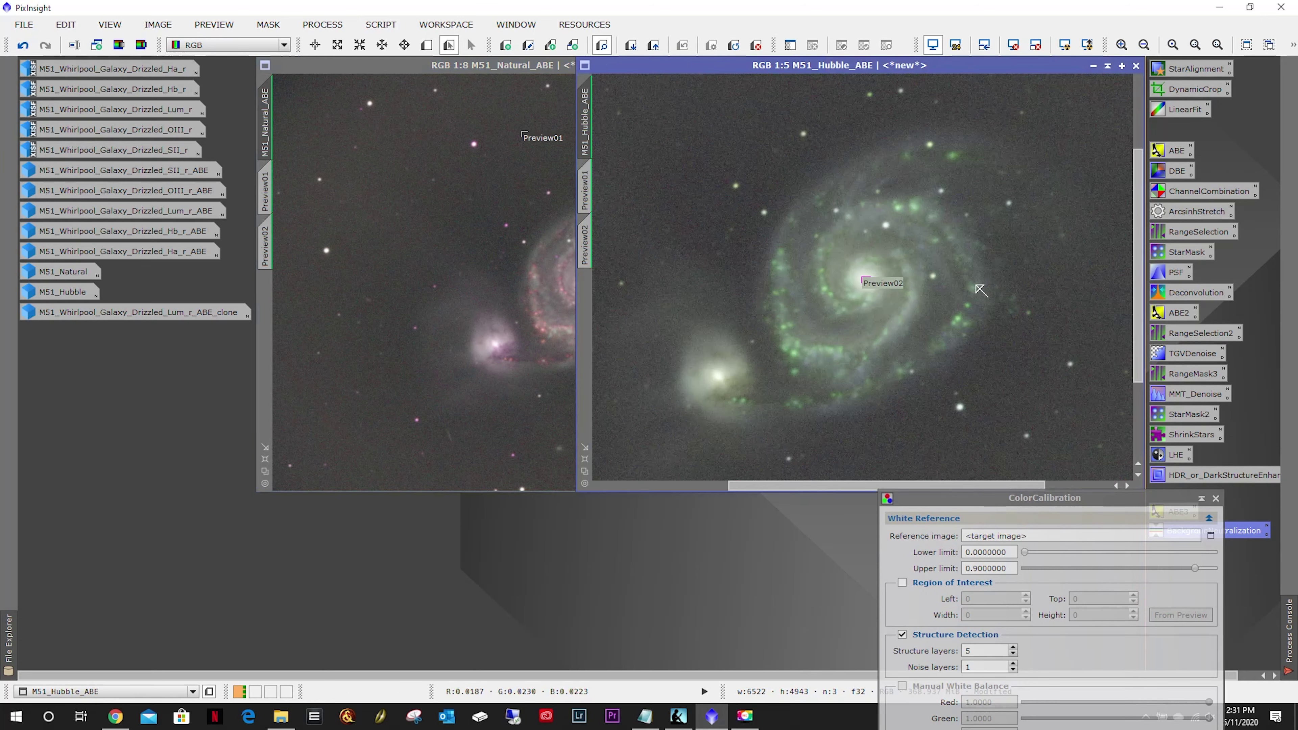
scroll(980, 289, "down", 3)
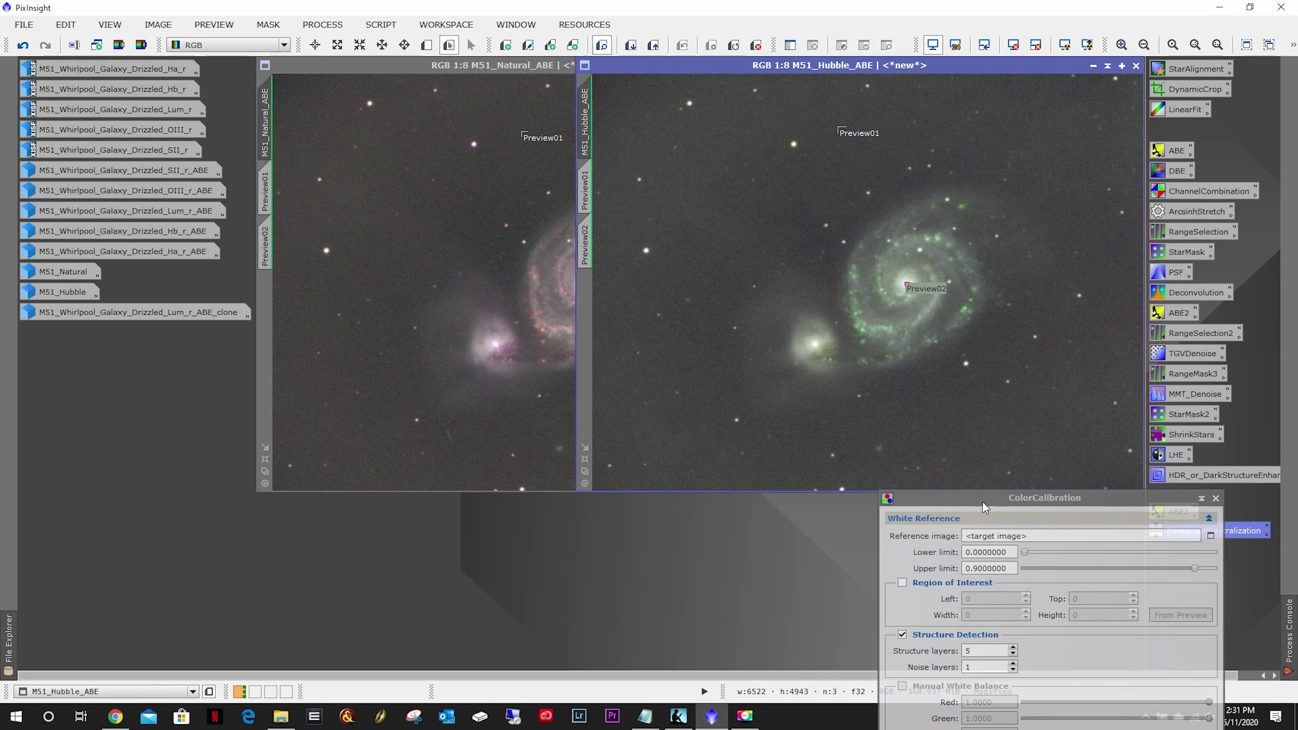
left_click_drag(983, 502, 953, 201)
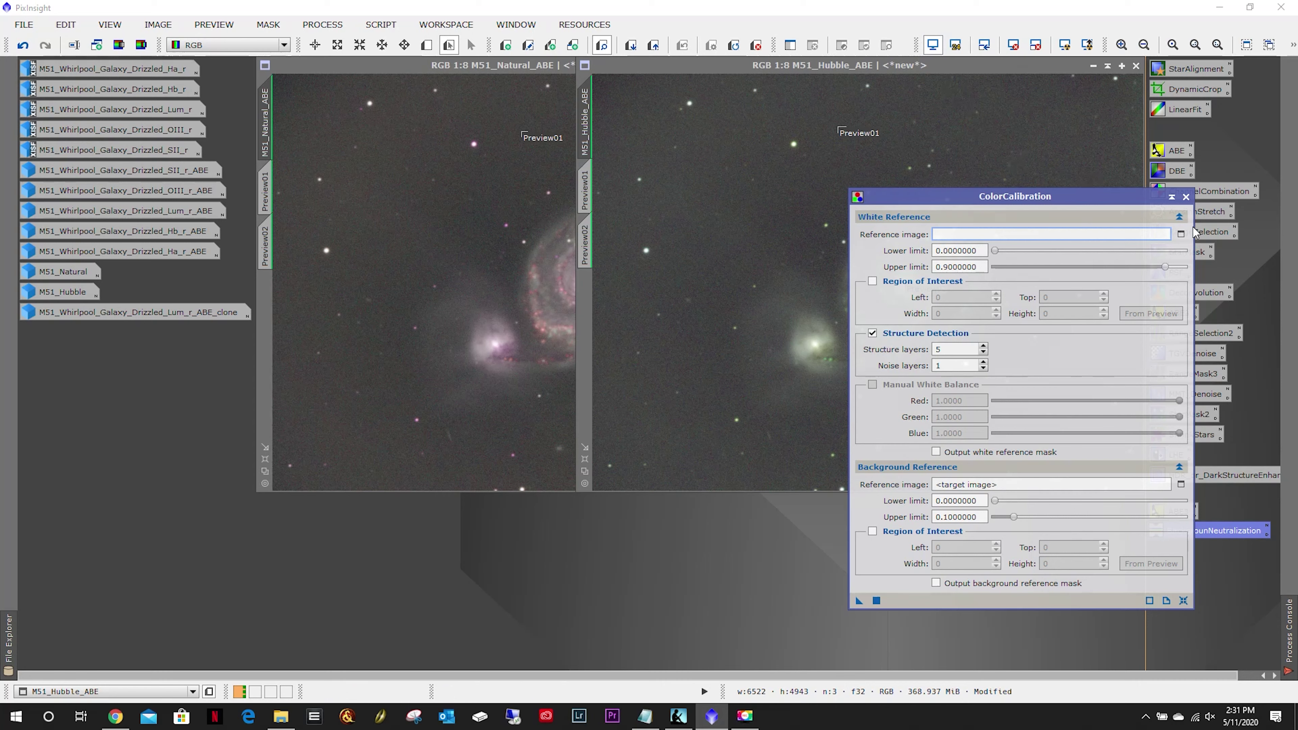
left_click(1181, 235)
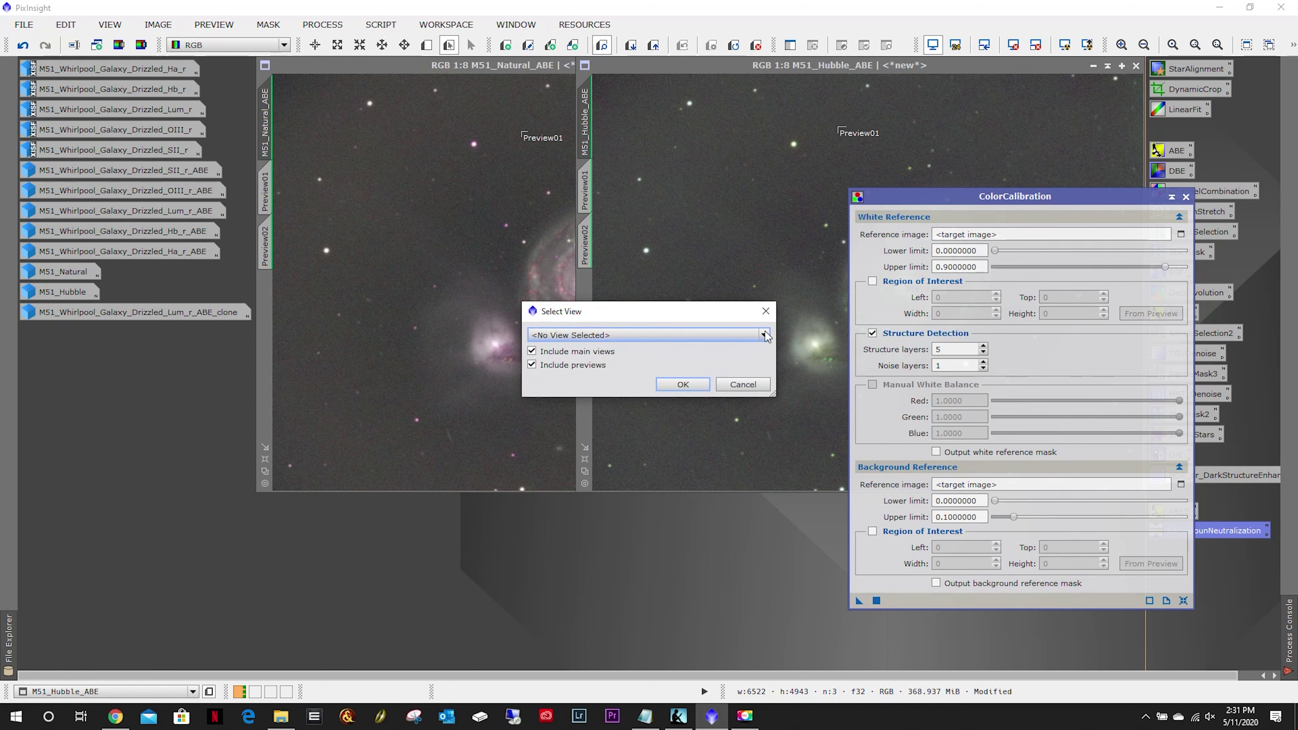
left_click(558, 335)
scroll(608, 394, "down", 1)
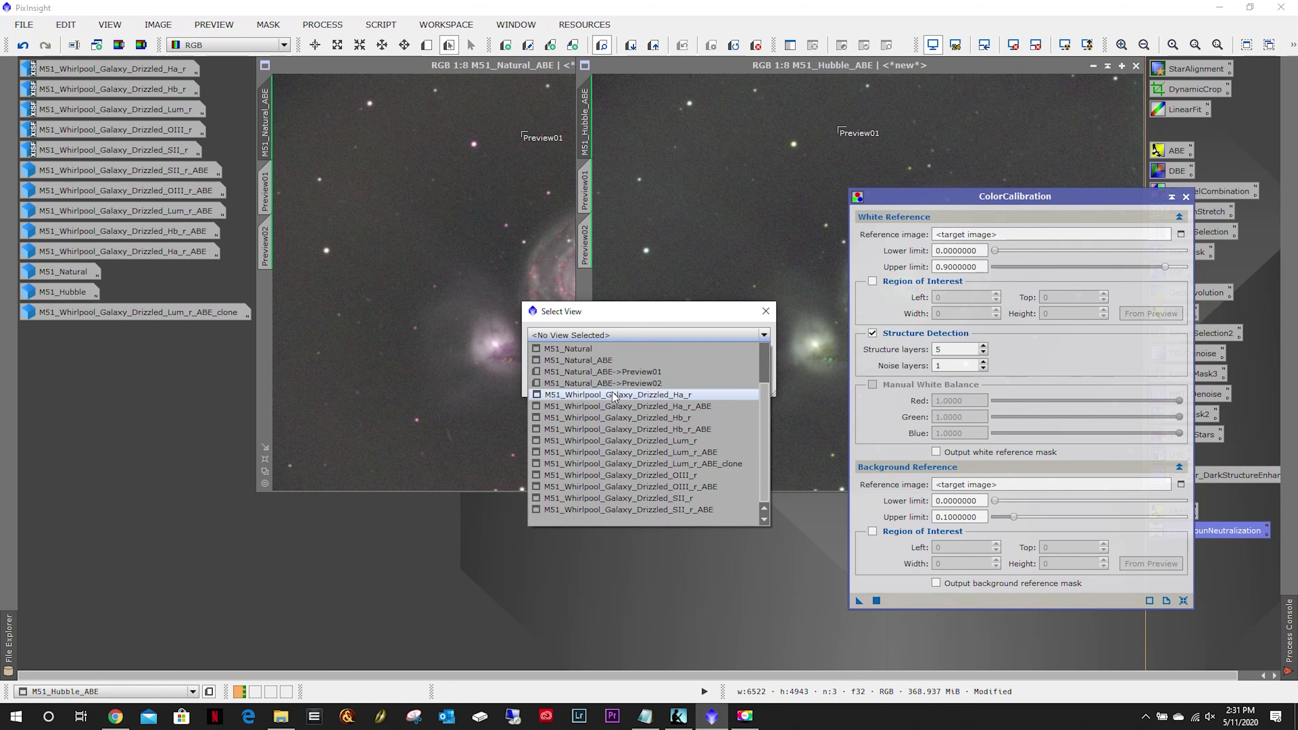
scroll(612, 397, "up", 1)
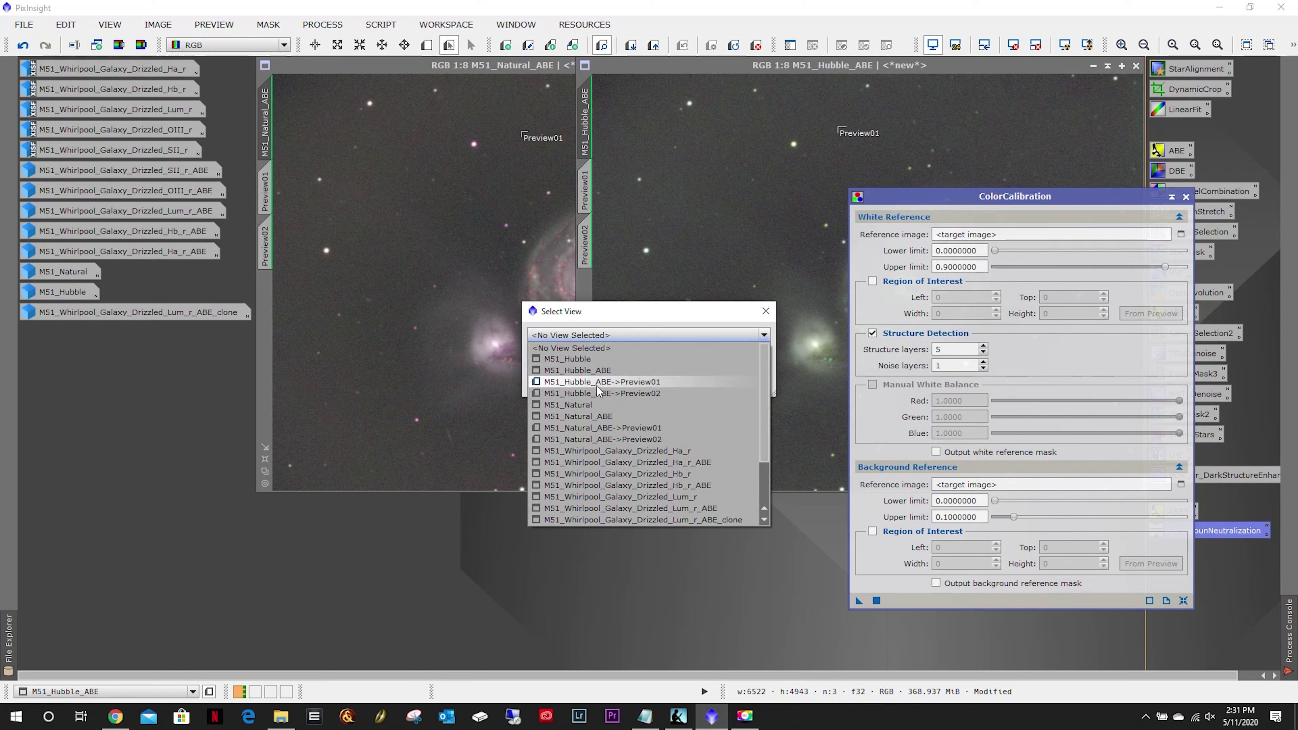
left_click(600, 394)
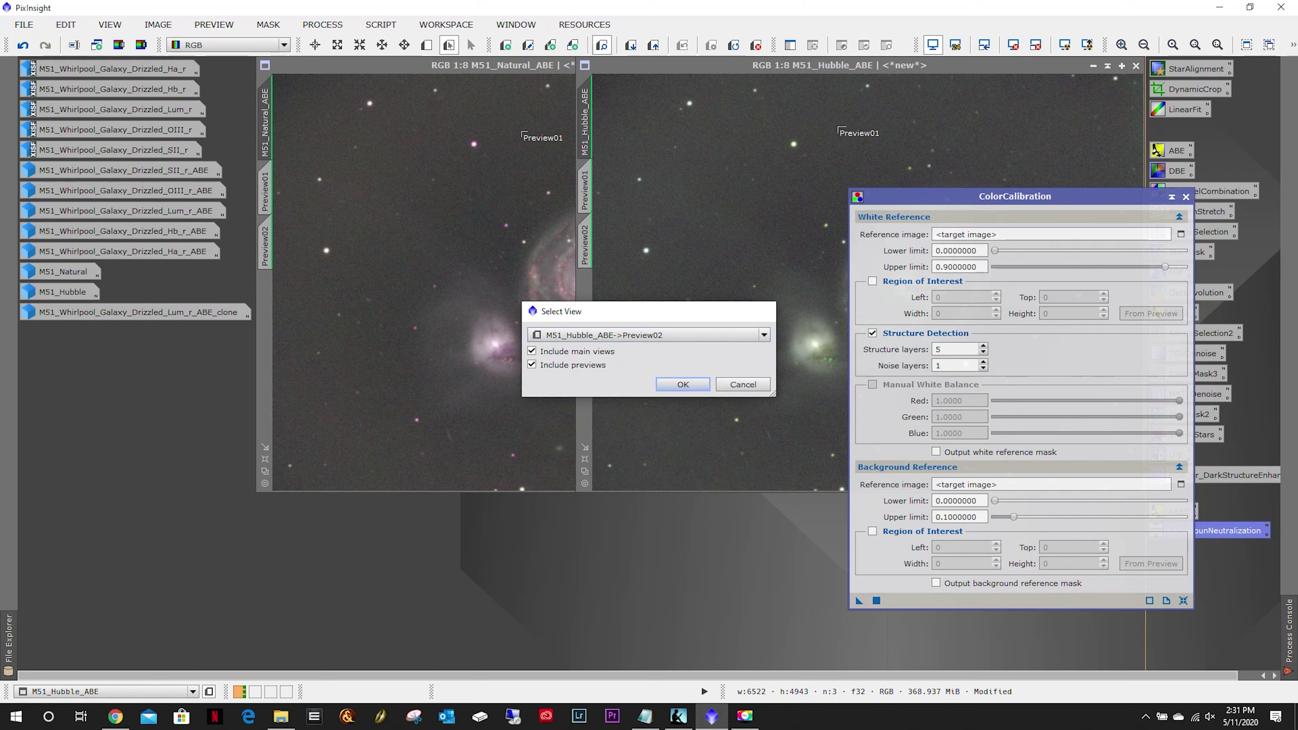
left_click(680, 381)
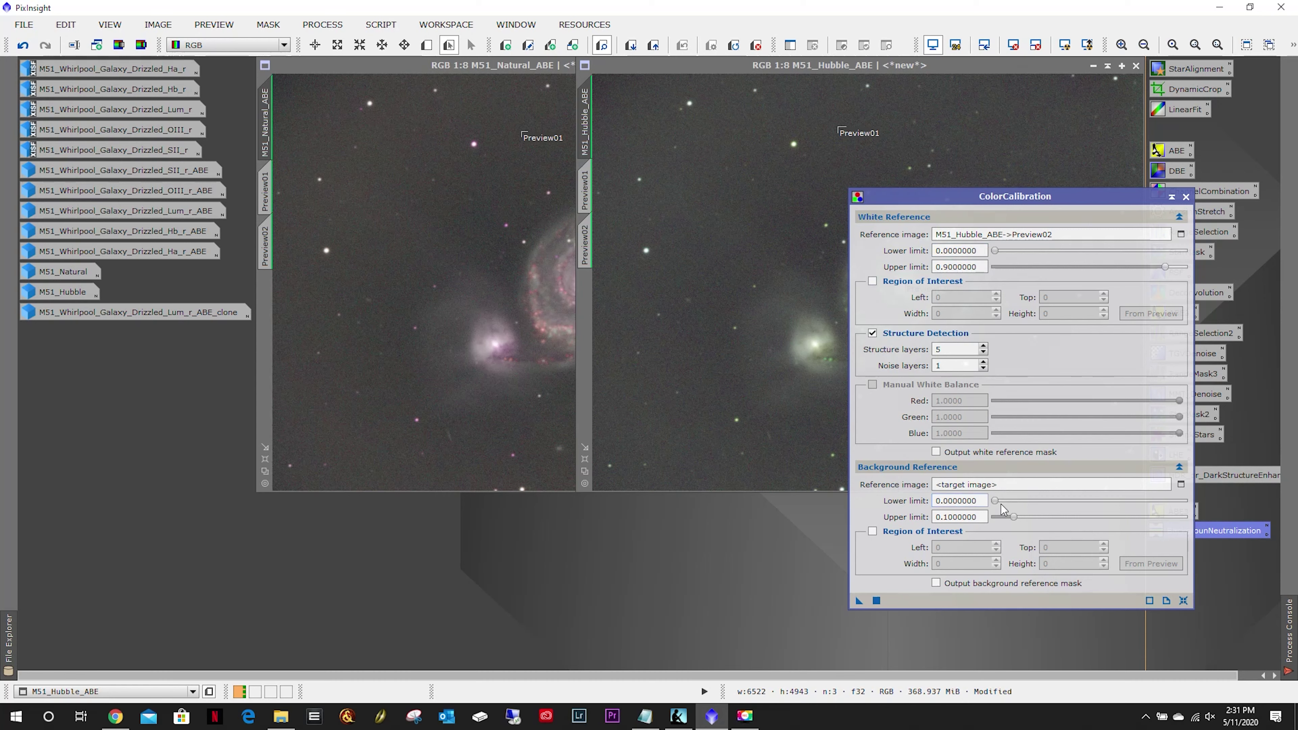
Set the ColorCalibration background reference image to M51_Hubble_ABE->Preview01 and apply the process to M51_Hubble_ABE.
left_click(1181, 484)
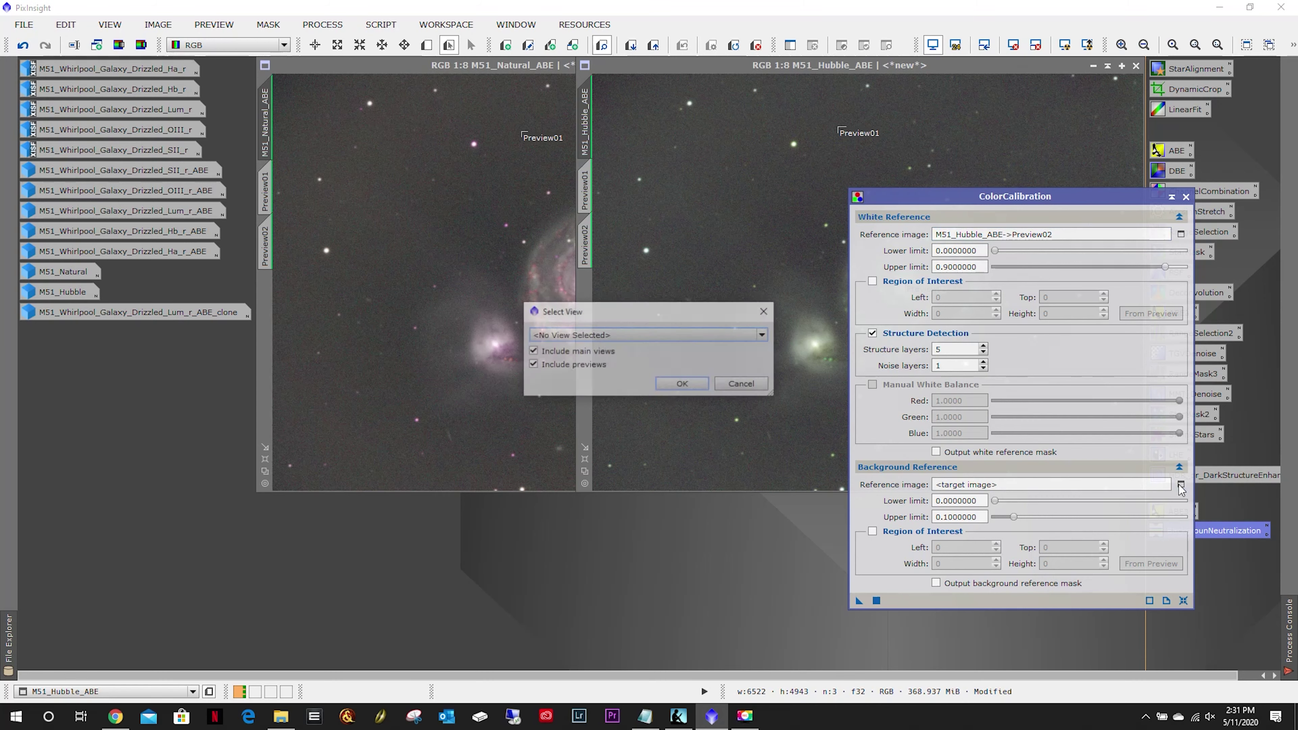
left_click(636, 337)
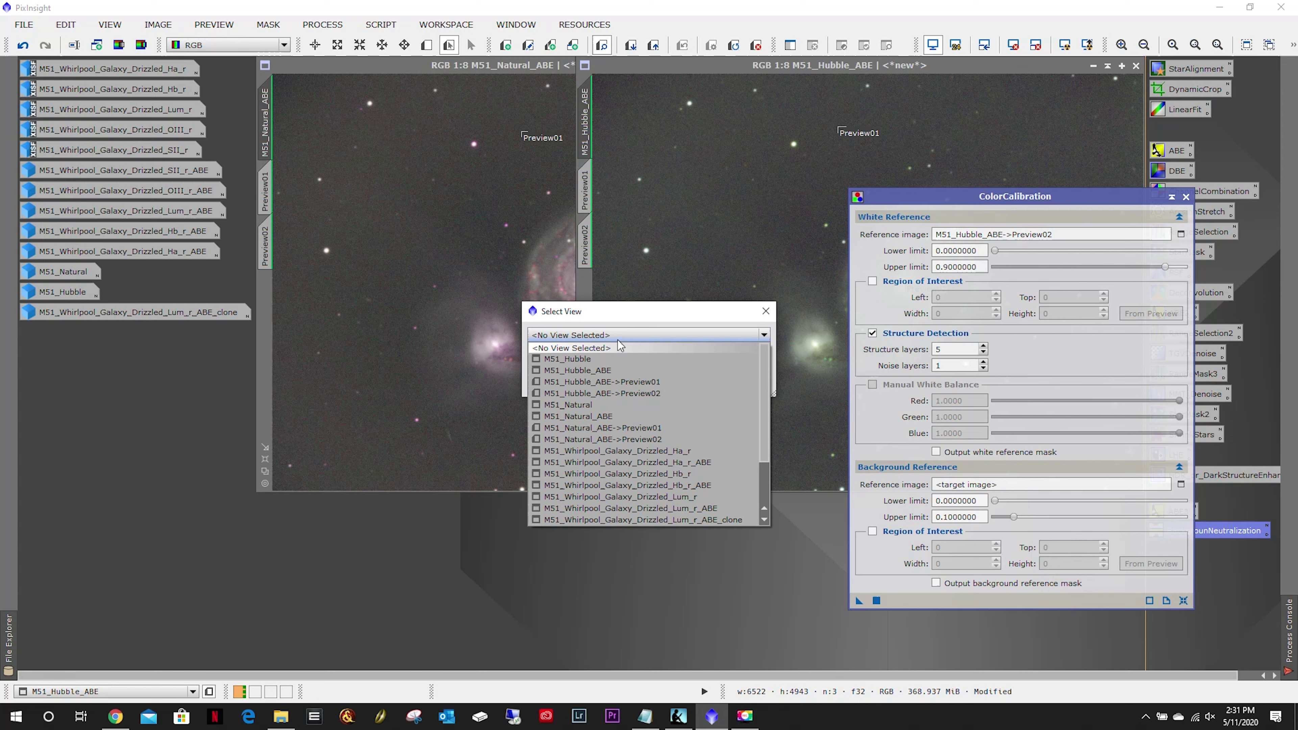
left_click(625, 389)
left_click(685, 385)
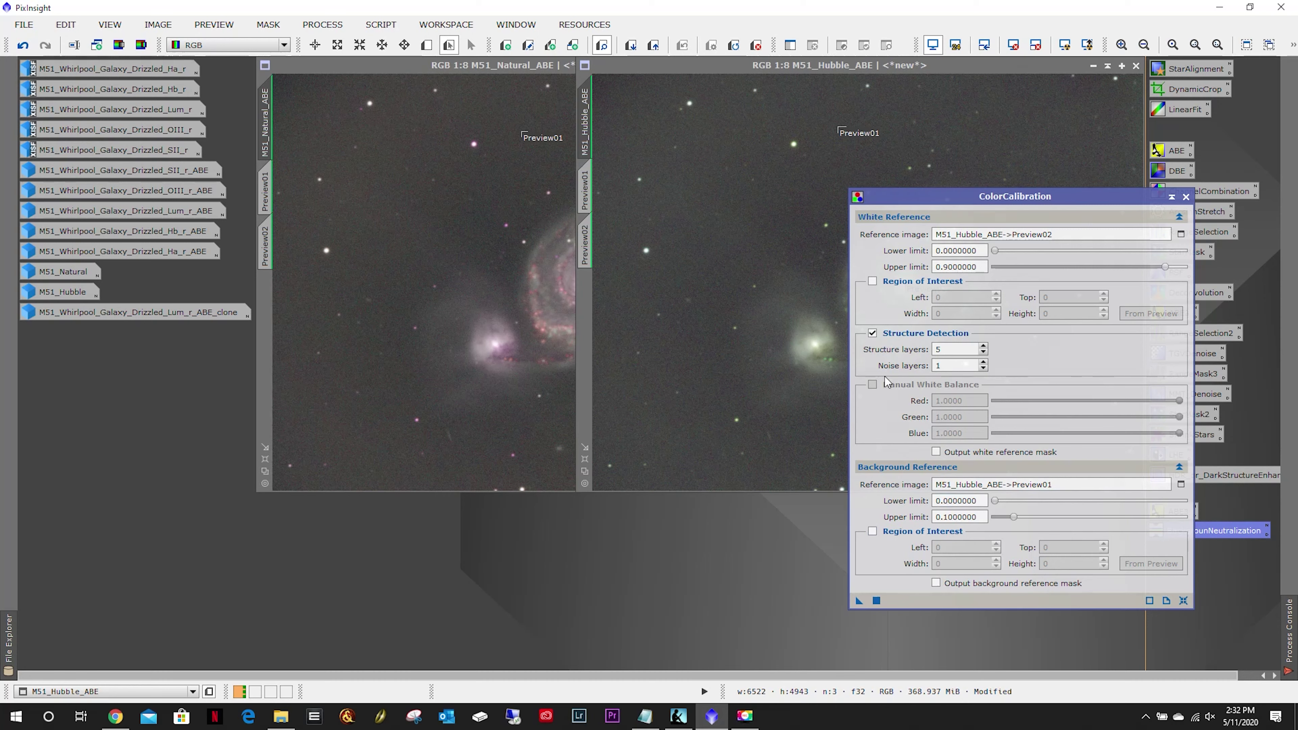
left_click_drag(860, 601, 737, 353)
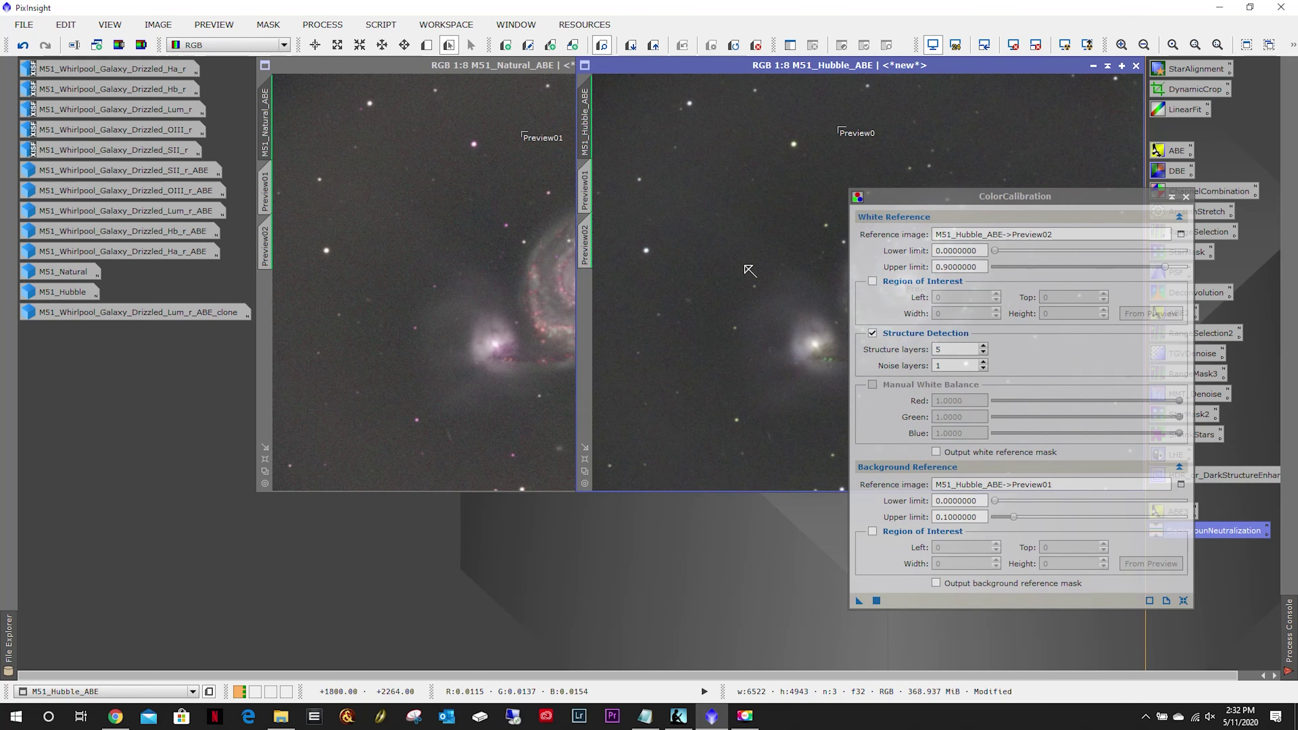
left_click_drag(965, 207, 935, 517)
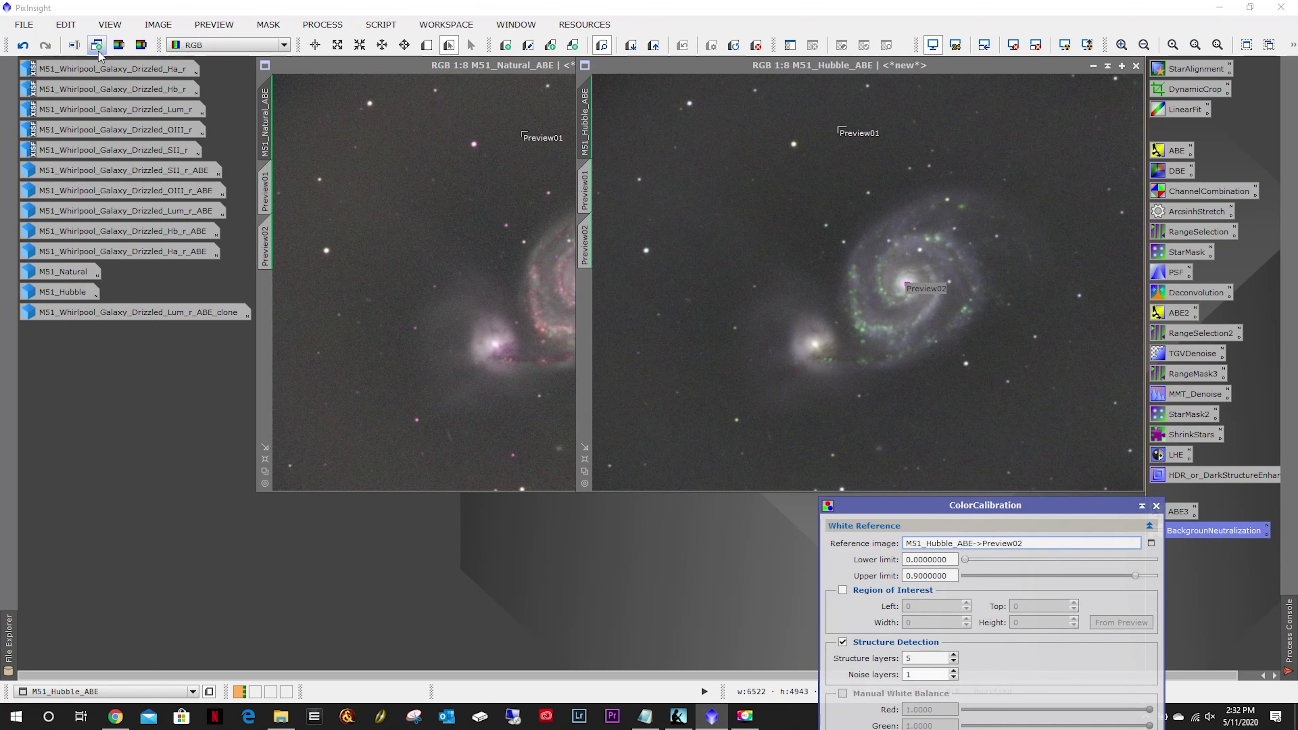
Compare M51_Hubble_ABE before and after ColorCalibration by undoing and redoing the process.
left_click(23, 45)
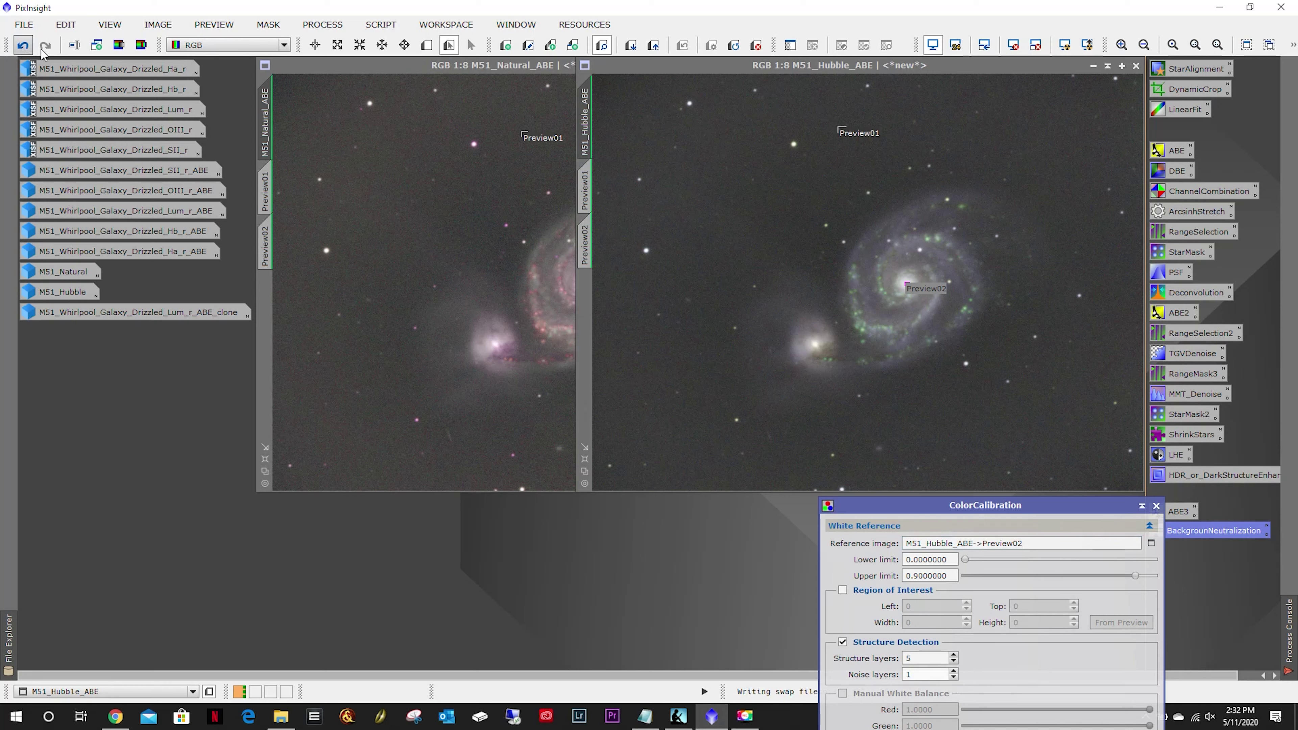
left_click(44, 48)
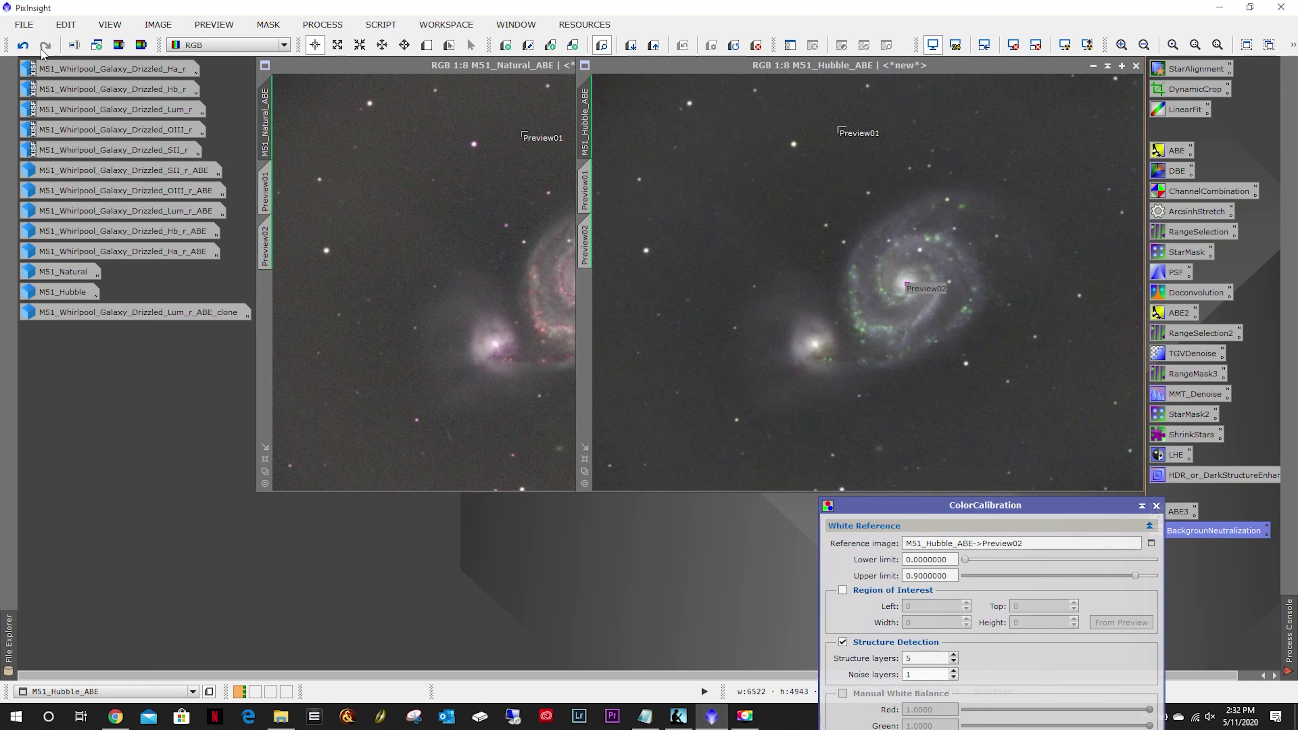
Set the ColorCalibration white reference image to M51_Natural_ABE->Preview02.
left_click_drag(1046, 508, 1028, 198)
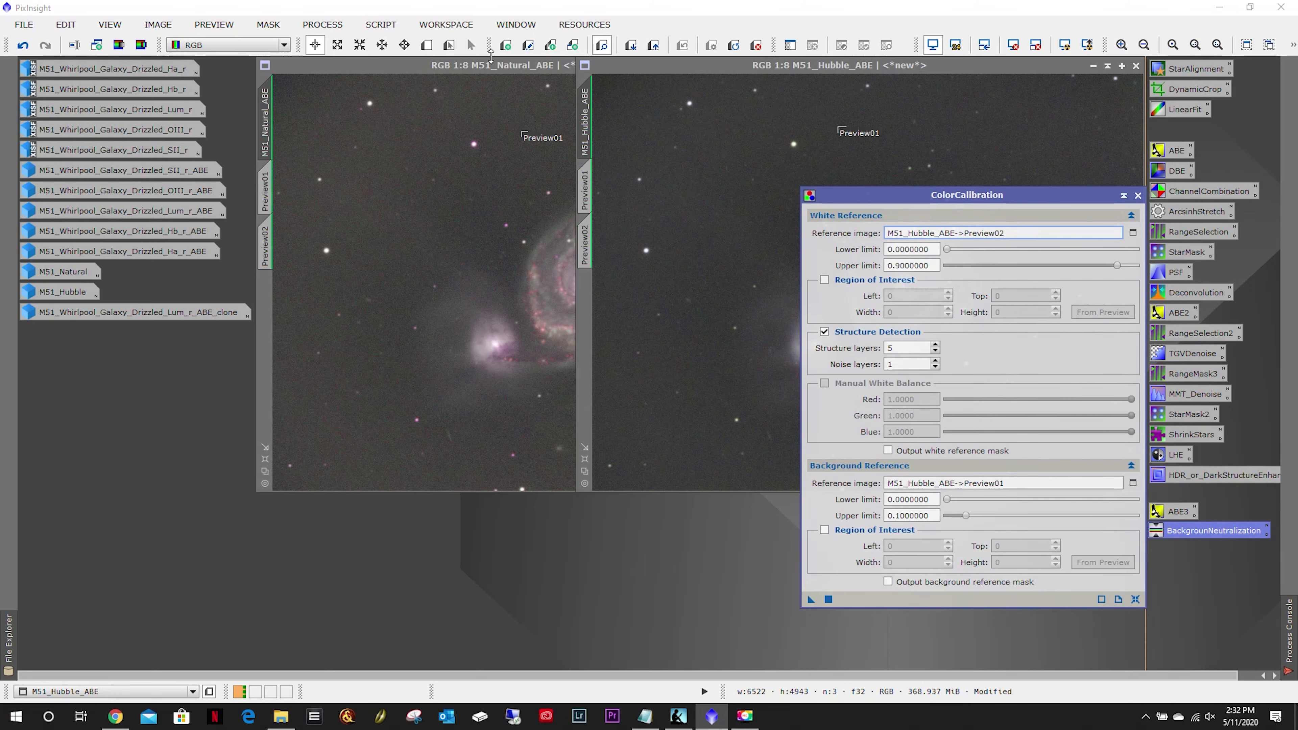
left_click(490, 57)
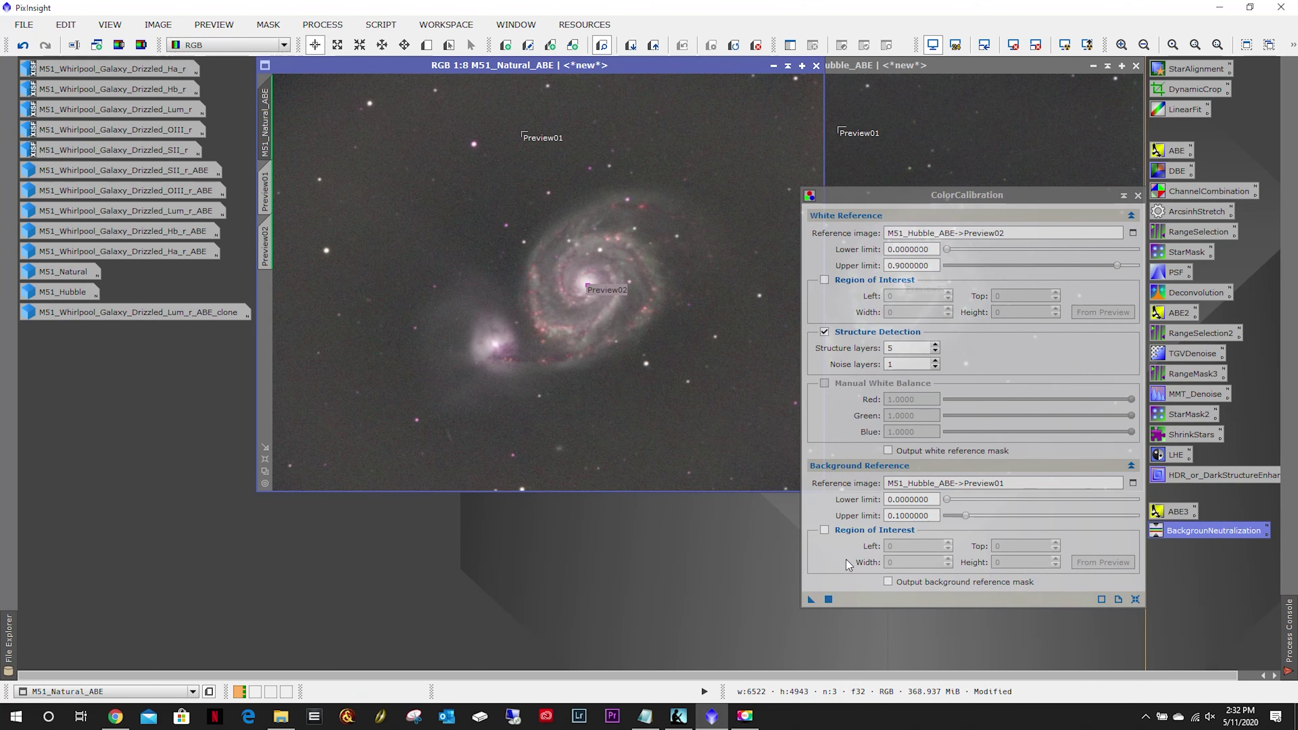
left_click(1134, 233)
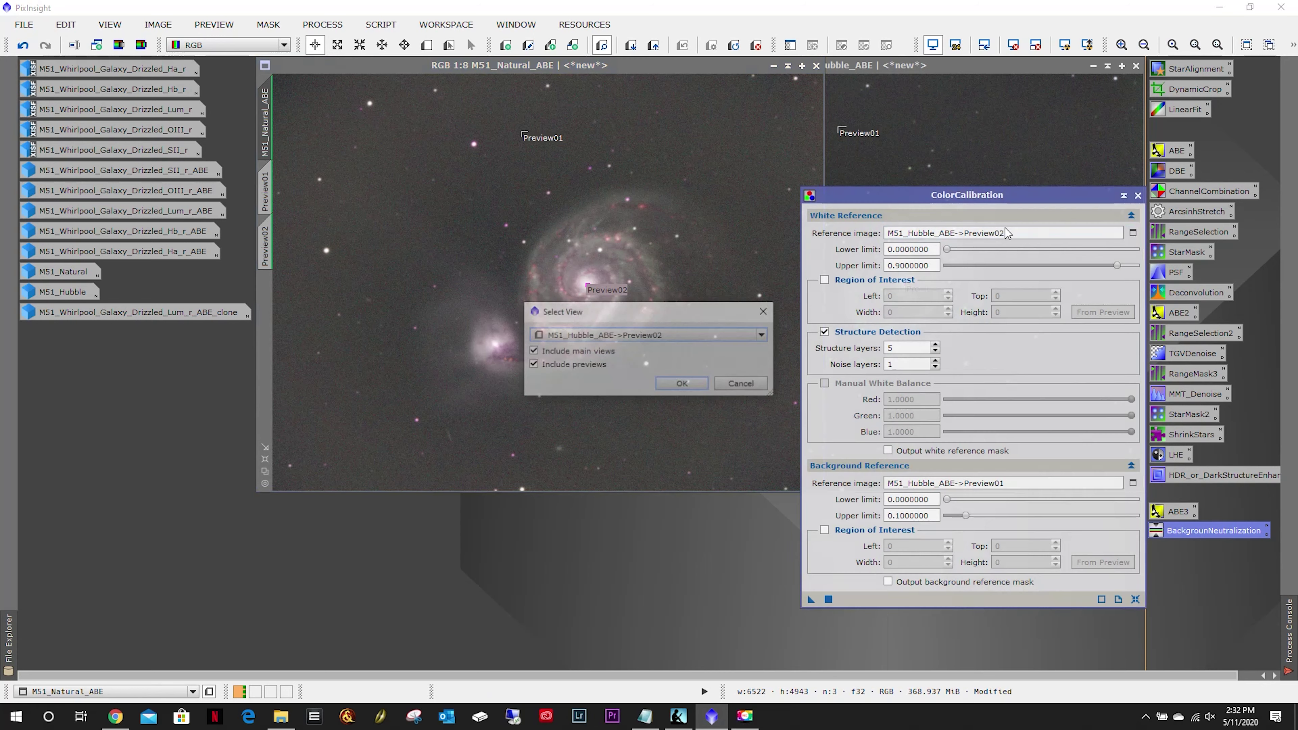
left_click(764, 337)
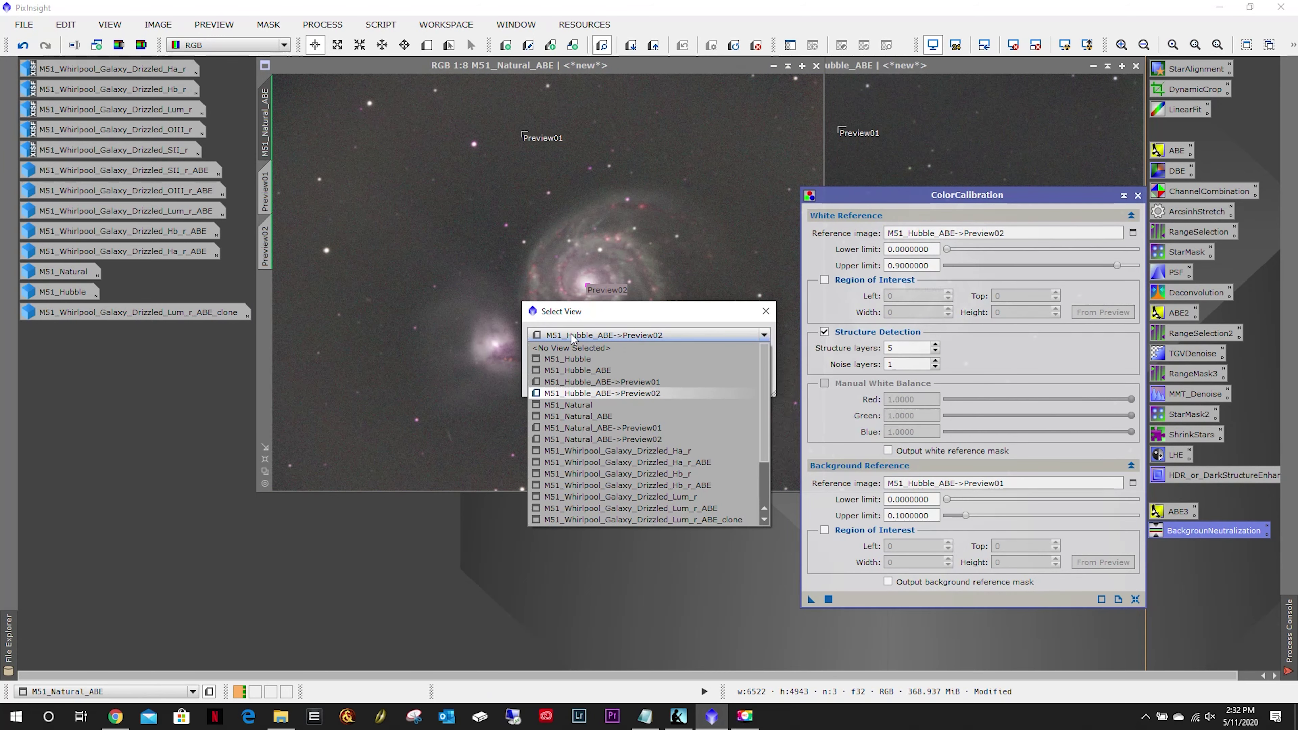
left_click(625, 442)
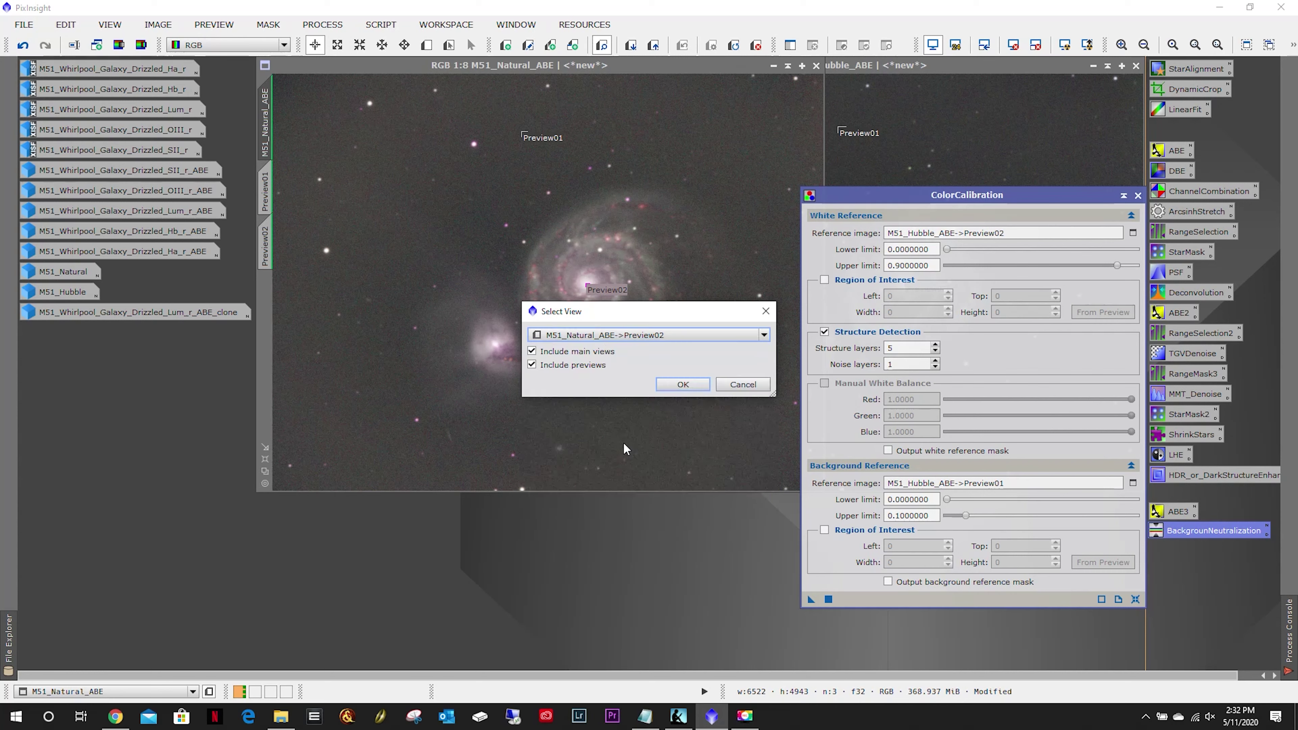
left_click(682, 386)
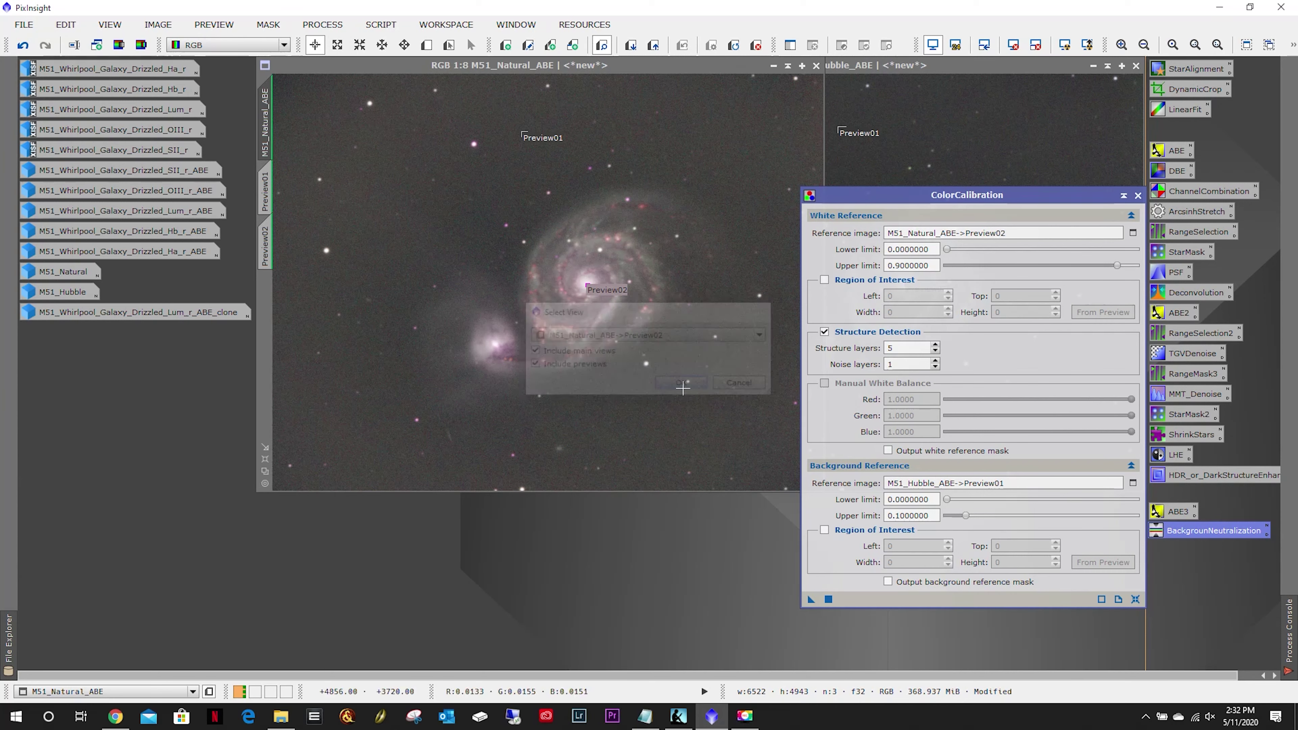
Set the ColorCalibration background reference image to M51_Natural_ABE->Preview01 and apply the process to M51_Natural_ABE.
left_click(1134, 483)
left_click(633, 337)
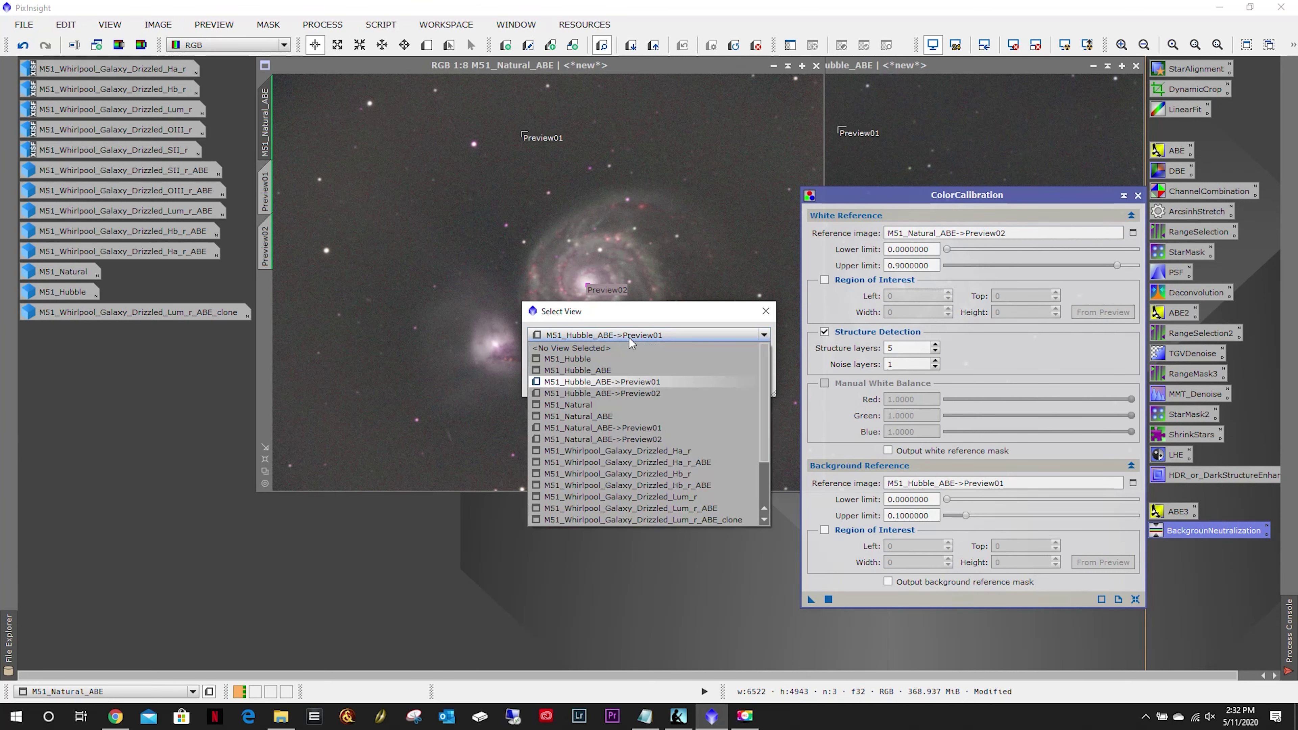
left_click(623, 429)
left_click(676, 386)
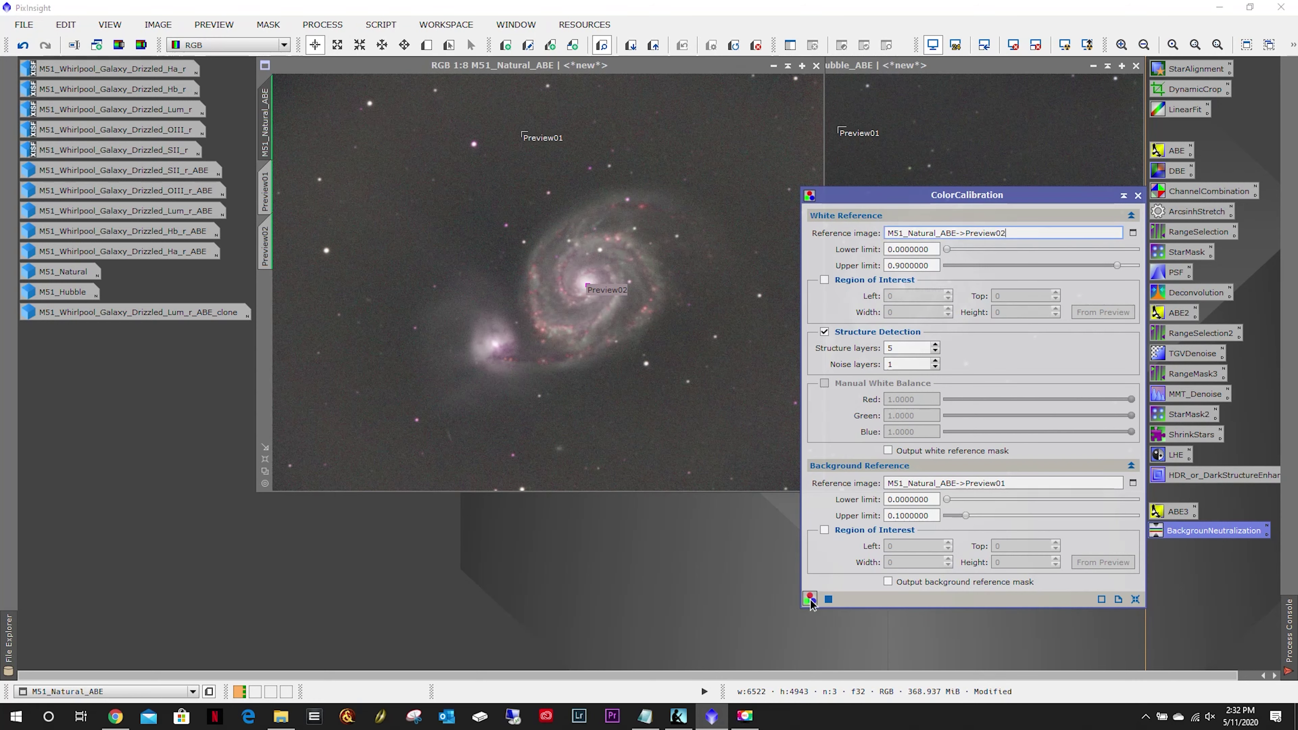
left_click(688, 352)
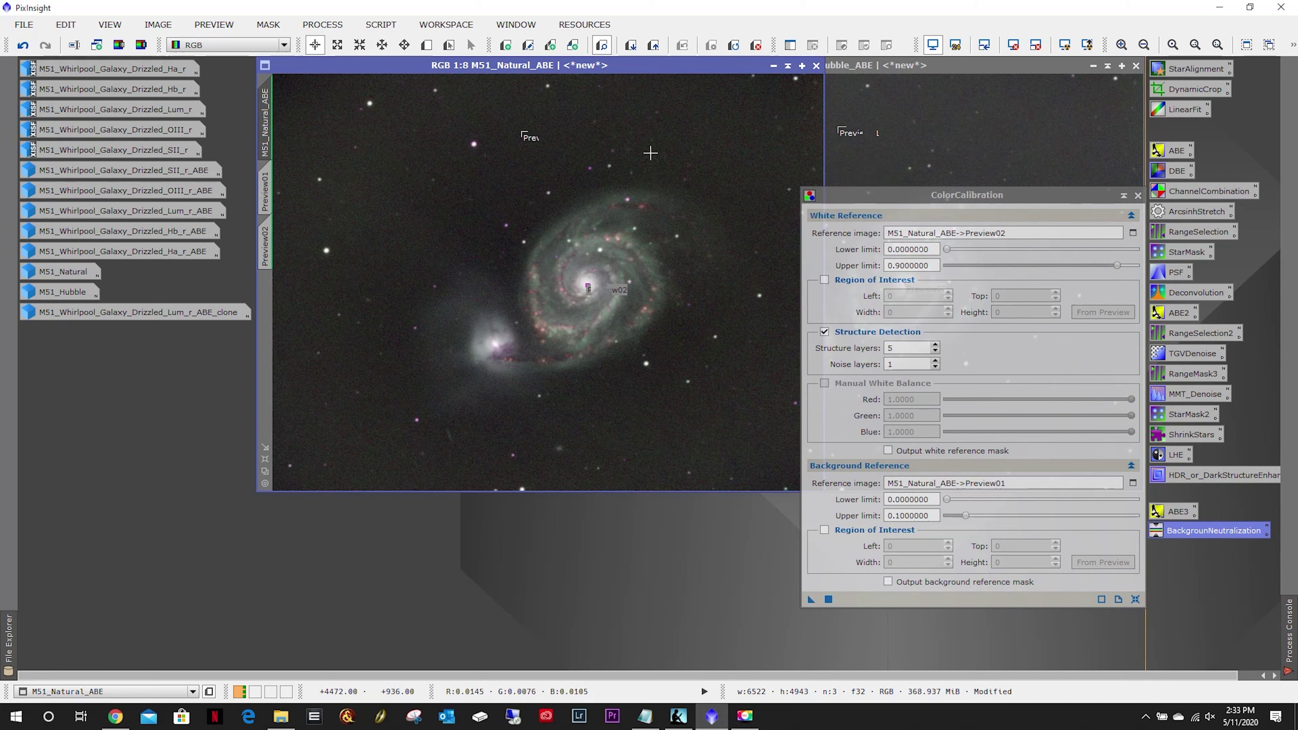
Bring M51_Hubble_ABE and M51_Natural_ABE to the front in turn to compare their calibrated colors.
left_click(941, 70)
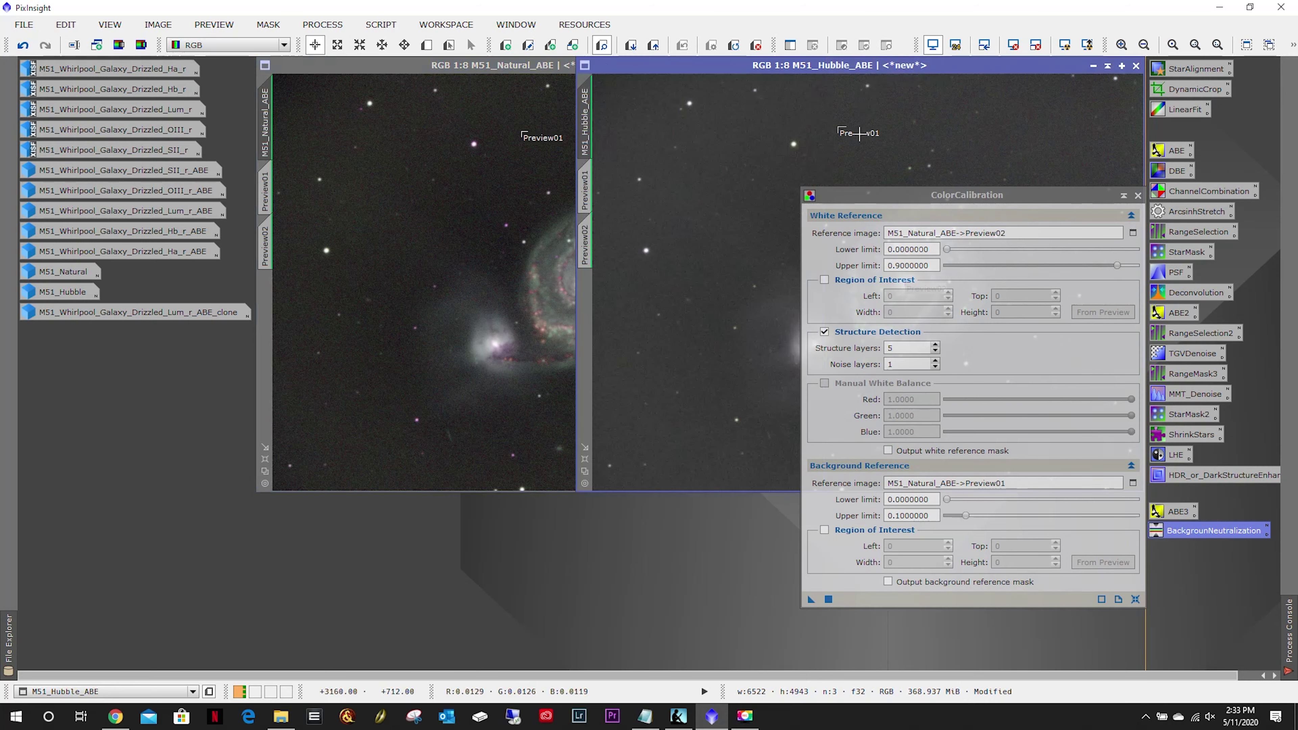
left_click_drag(1005, 201, 1059, 393)
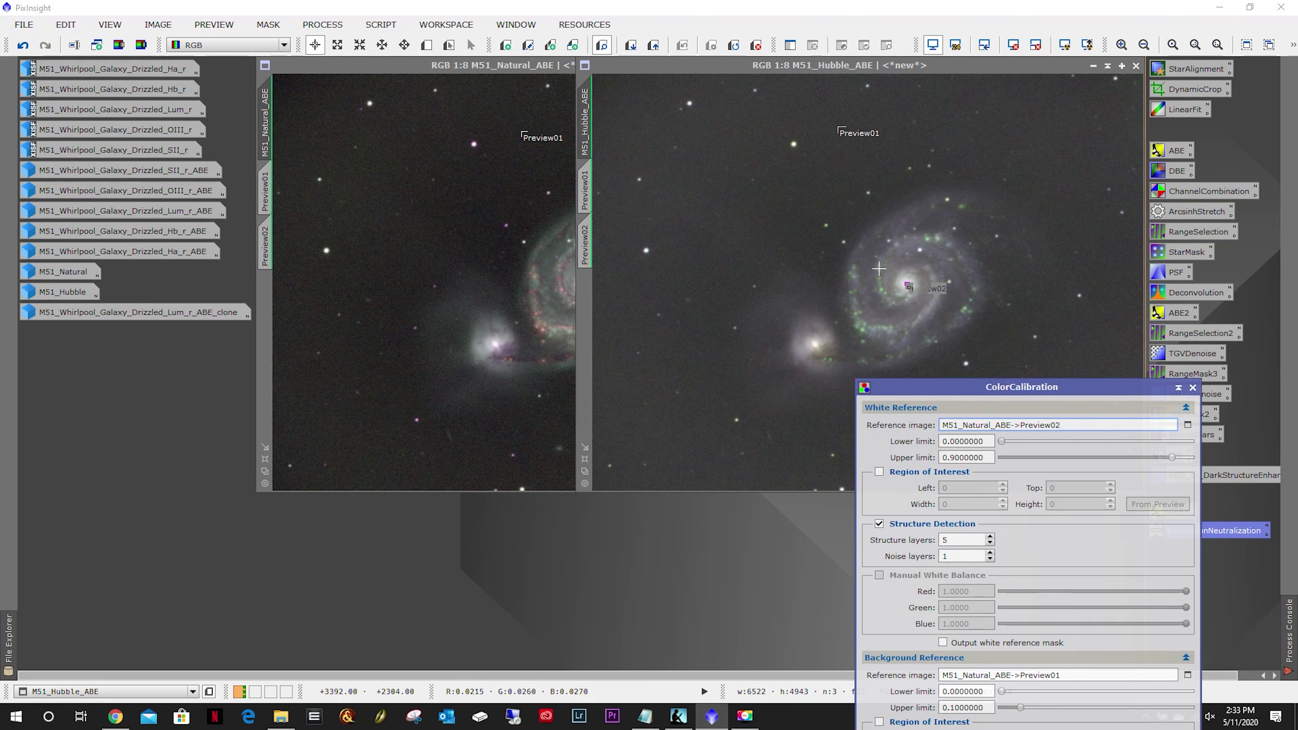
left_click(388, 69)
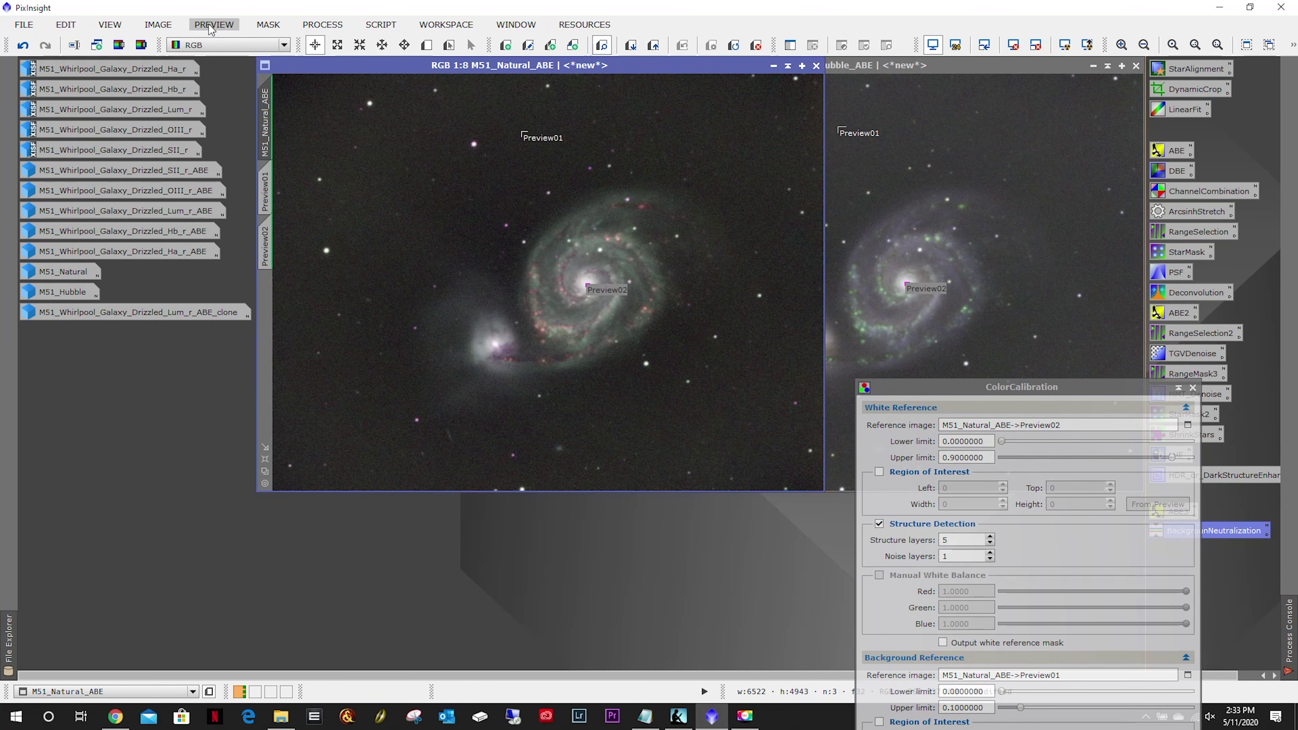
left_click(330, 32)
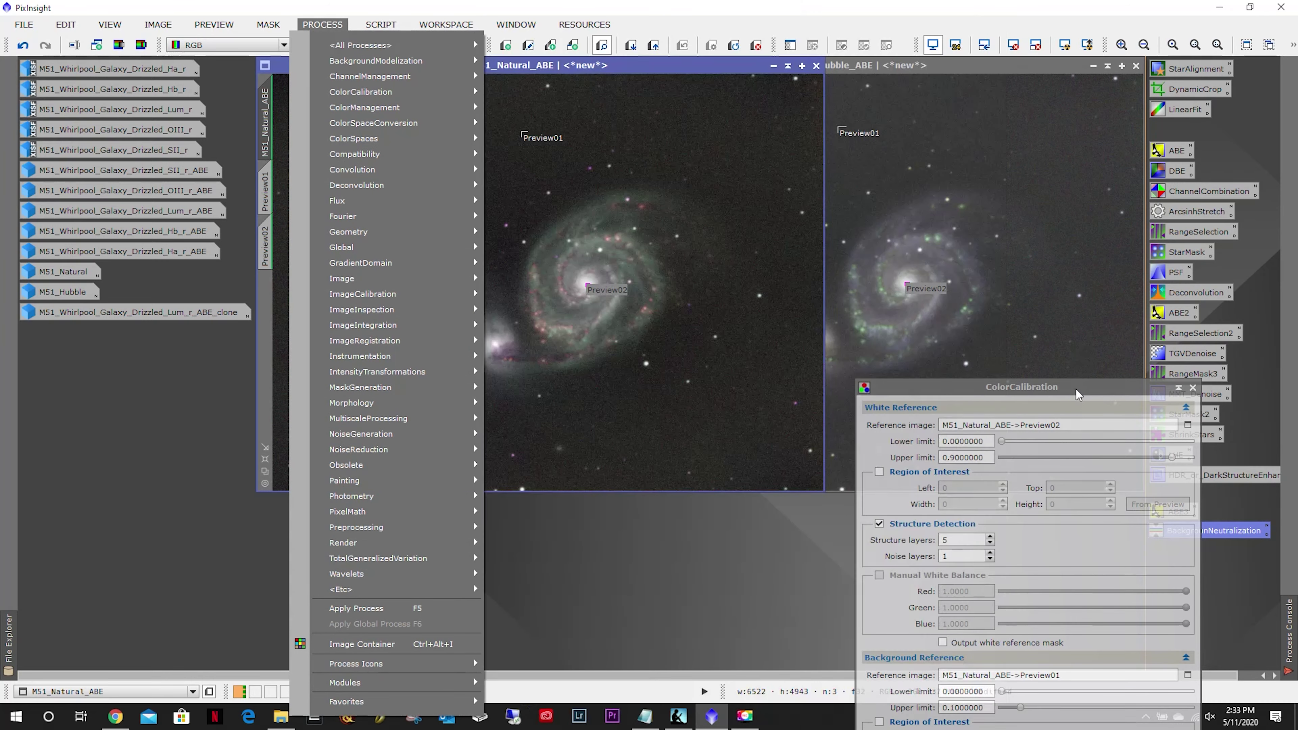
Save the current process settings as a workspace icon named ColorCalibration below the BackgrounNeutralization icon, and close the process window.
left_click_drag(1076, 390, 1003, 94)
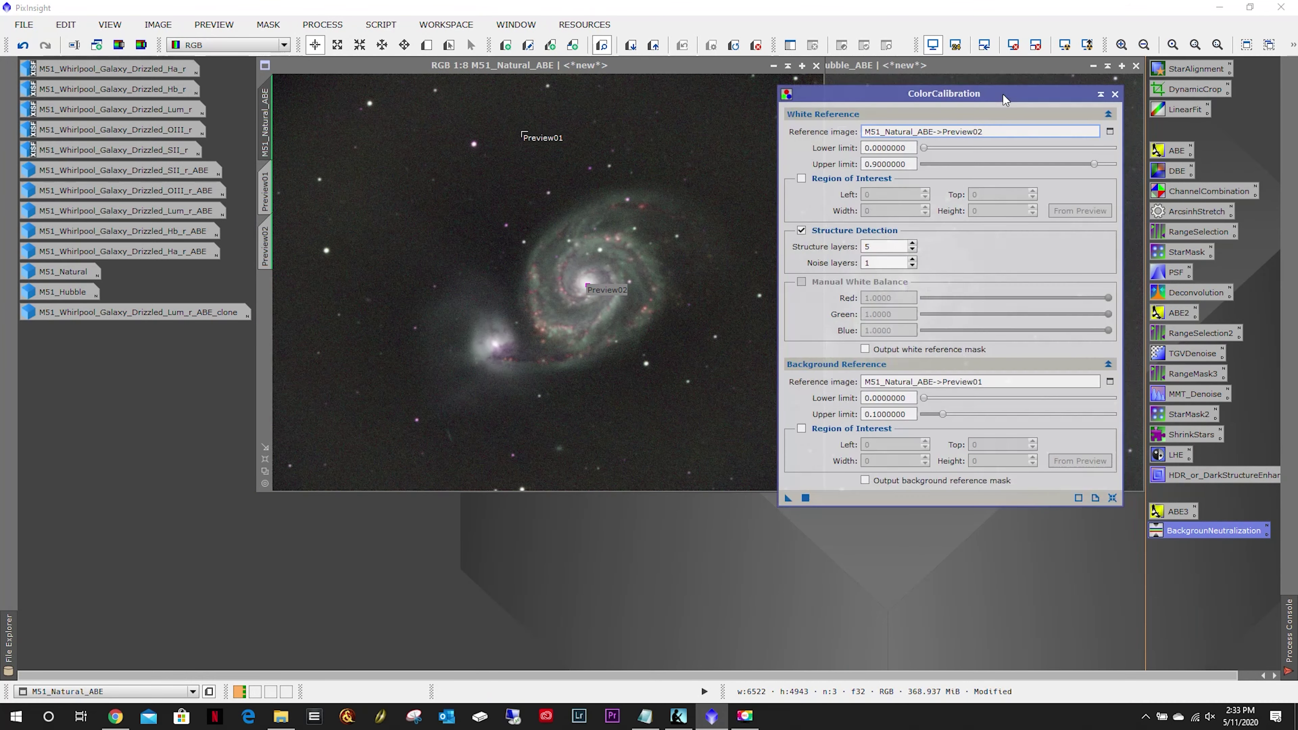
left_click_drag(788, 501, 821, 580)
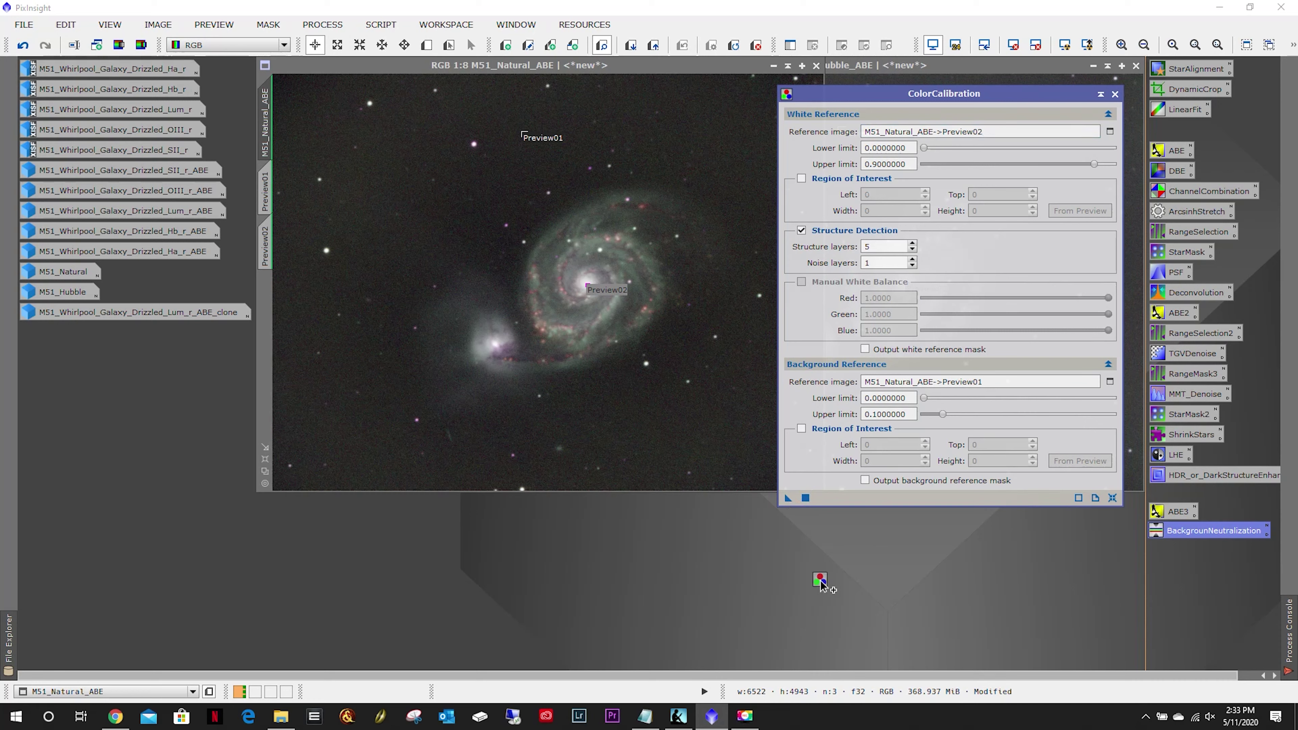
right_click(848, 576)
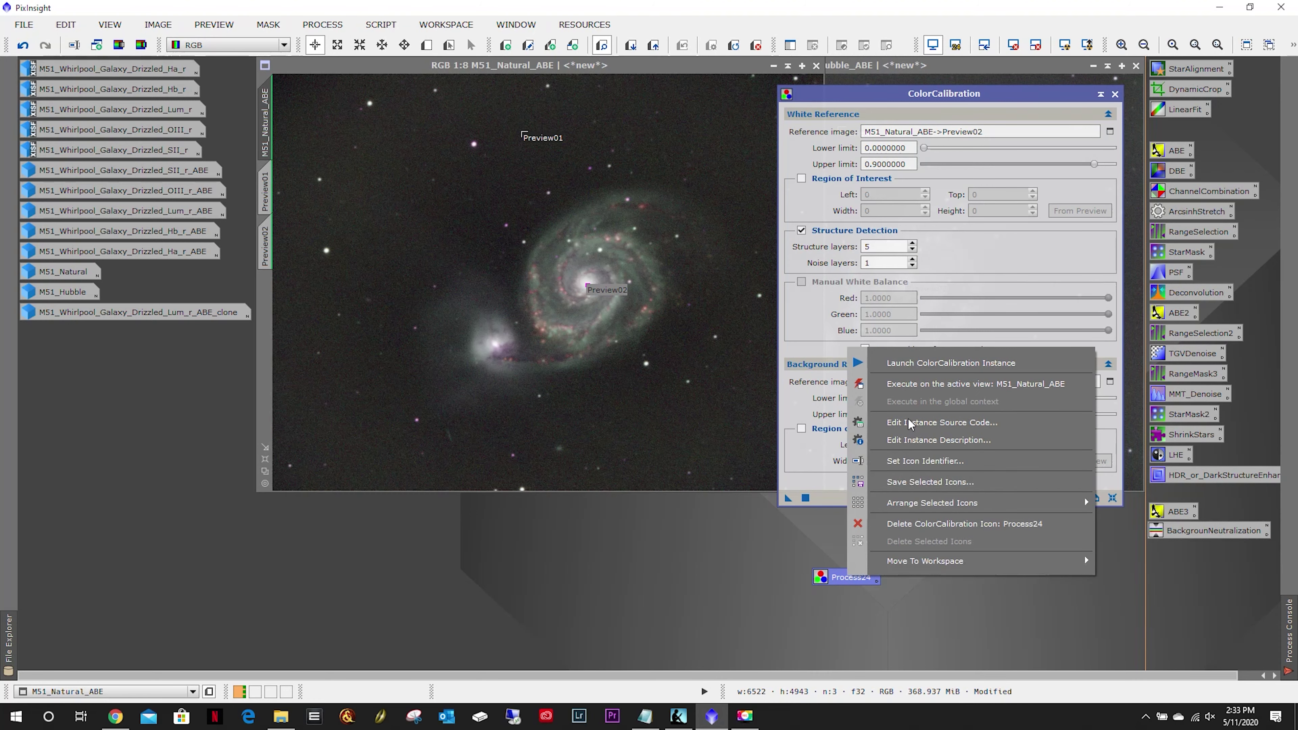
left_click(920, 462)
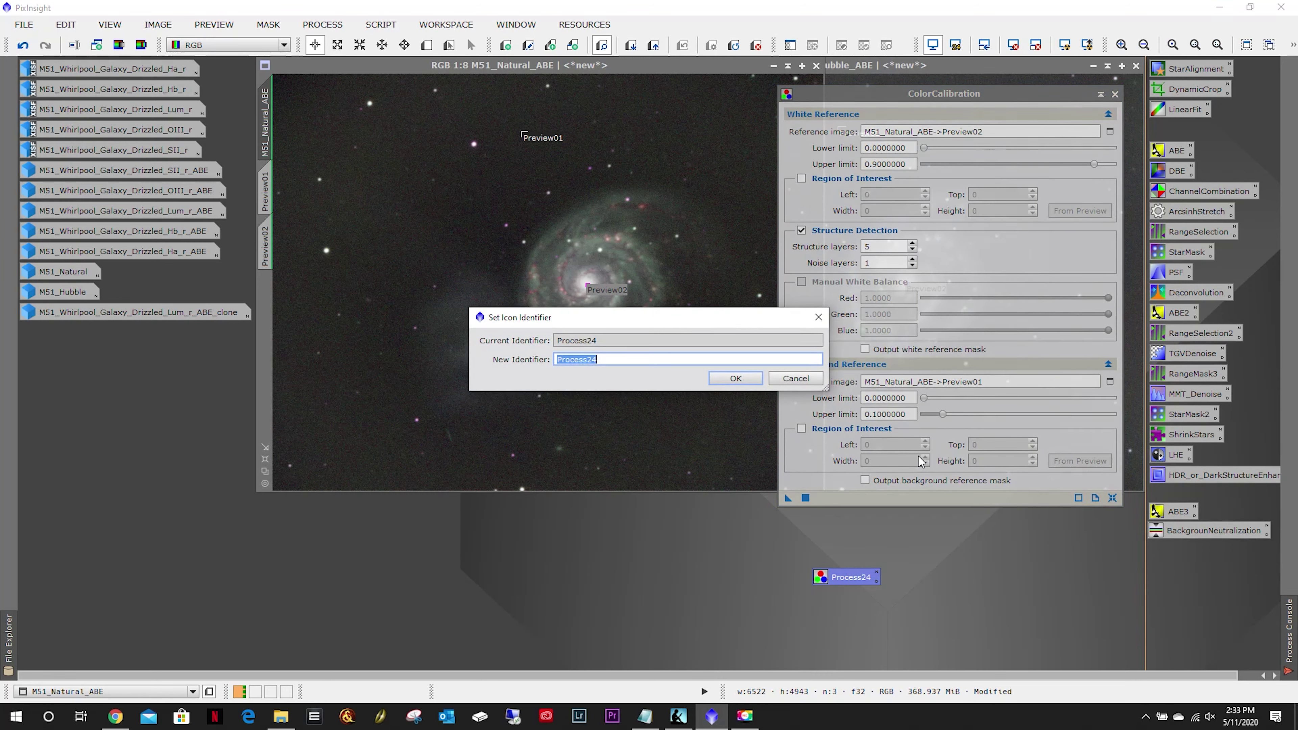
type("ColorCalibration")
left_click(726, 379)
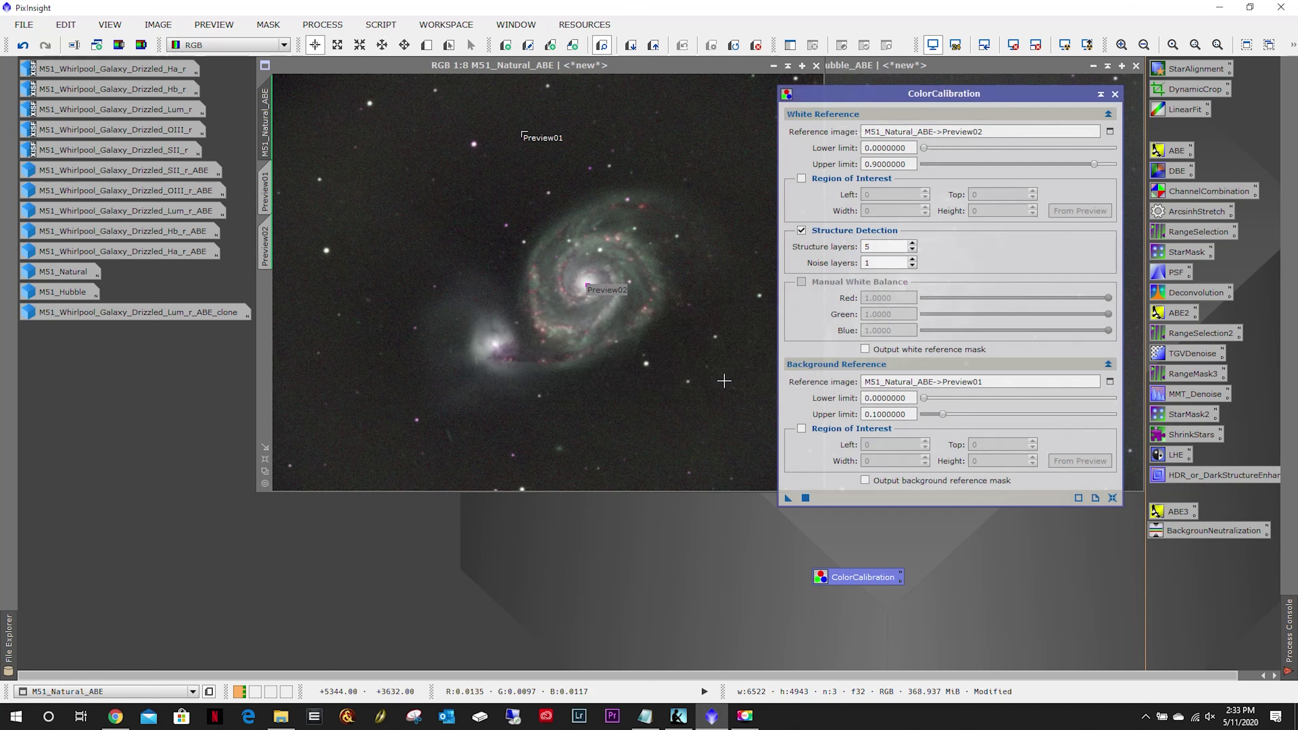
left_click_drag(847, 581, 1188, 552)
left_click(1115, 94)
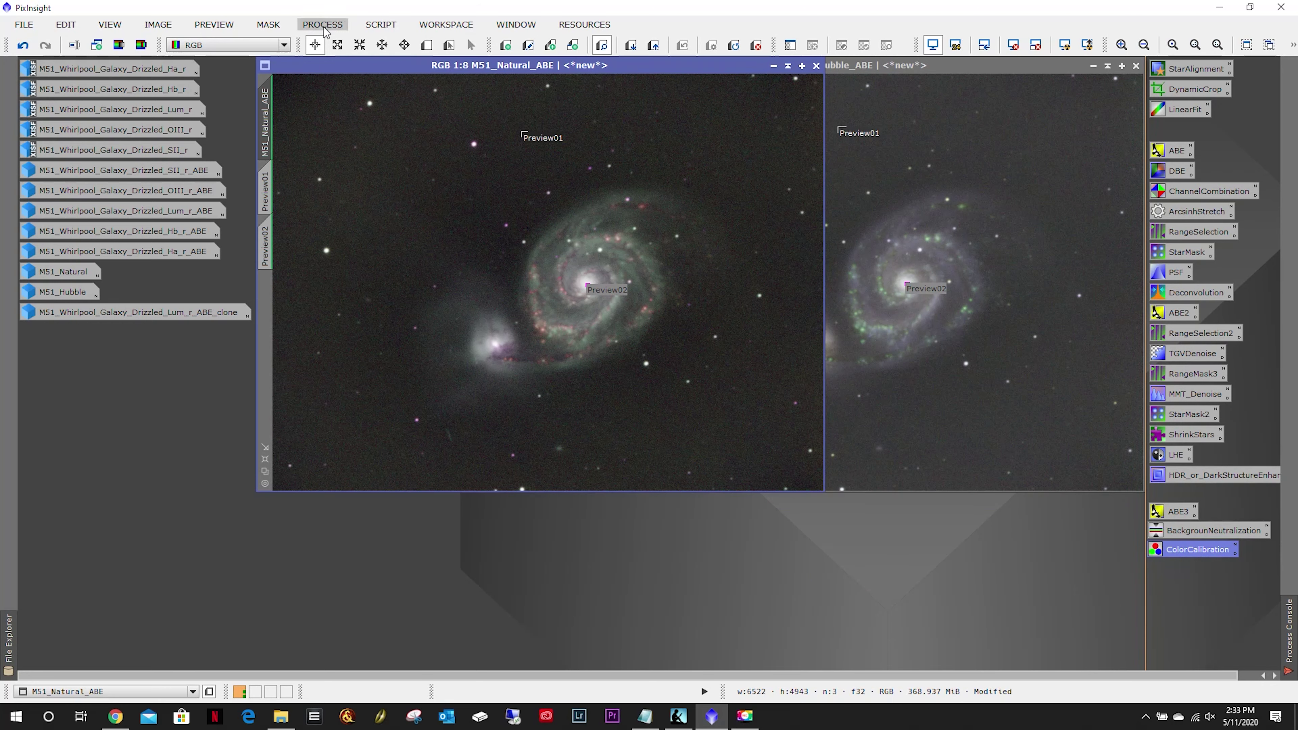
Apply SCNR to M51_Natural_ABE, removing green with Average Neutral protection and an amount of 0.80.
left_click(321, 24)
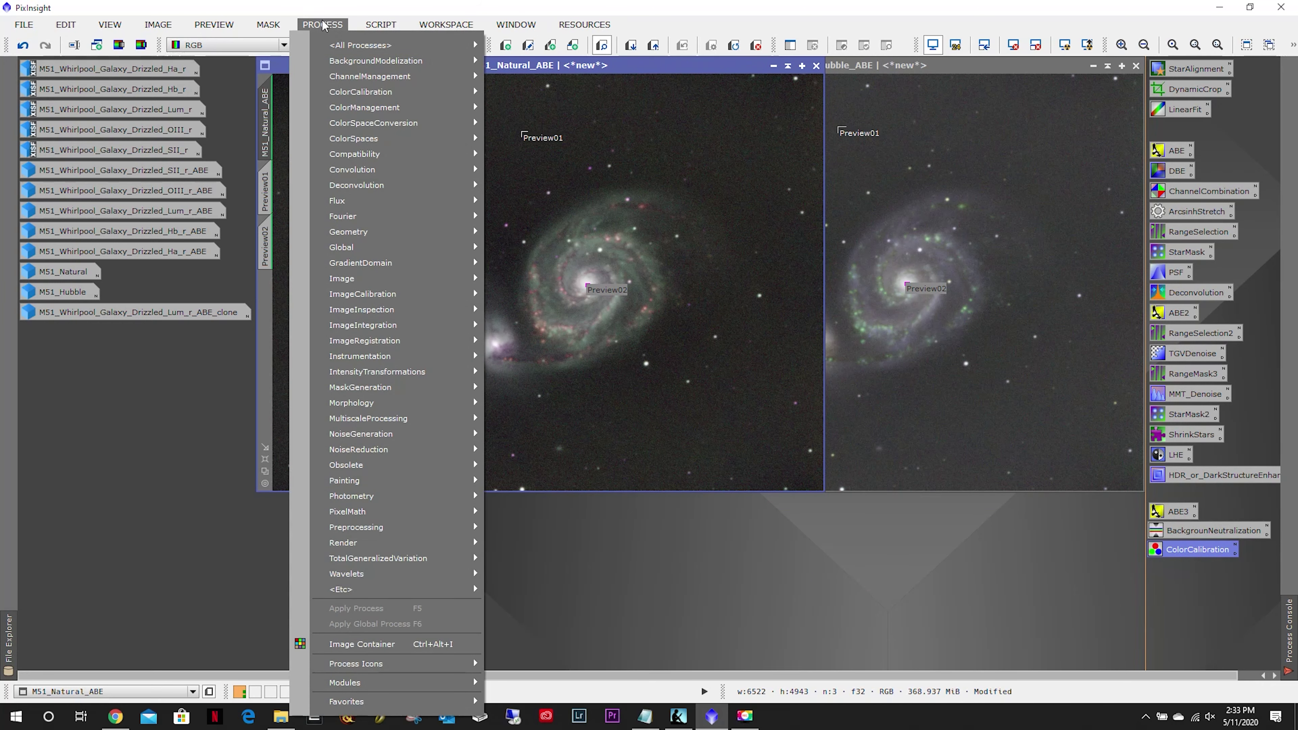
mouse_move(362, 49)
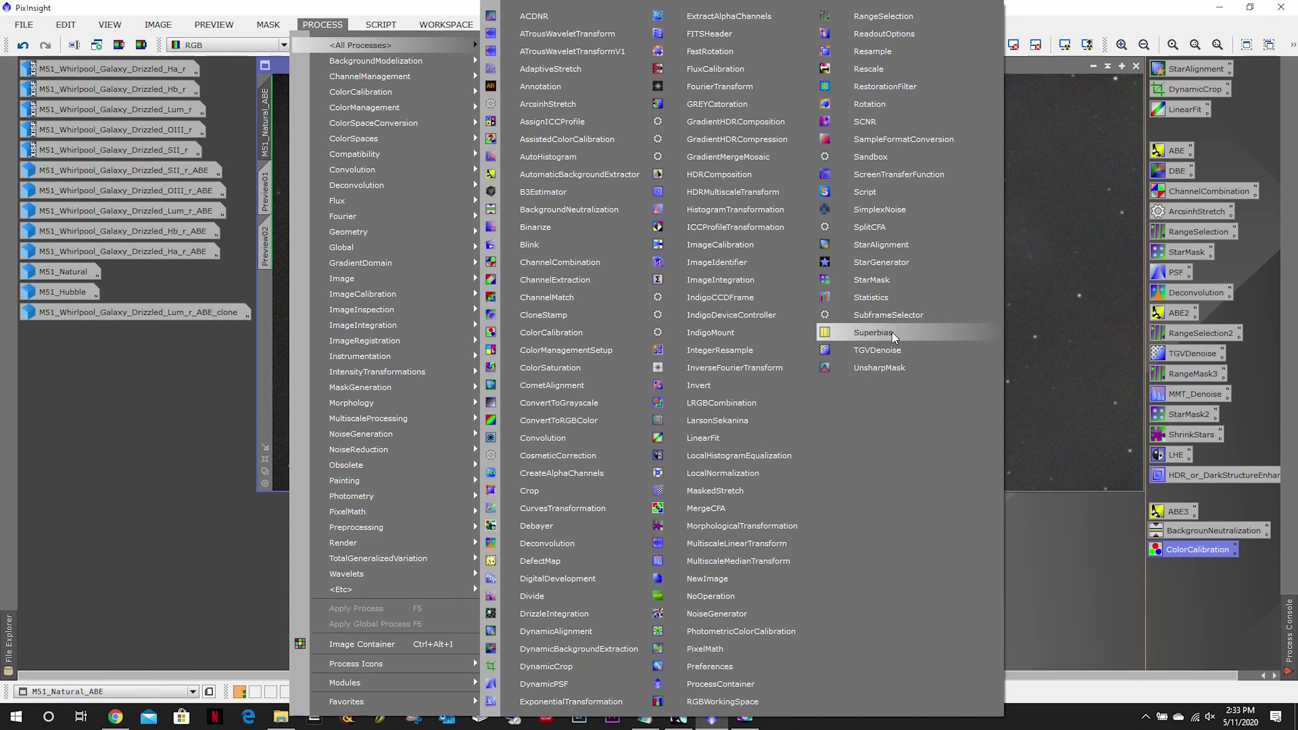
left_click(869, 122)
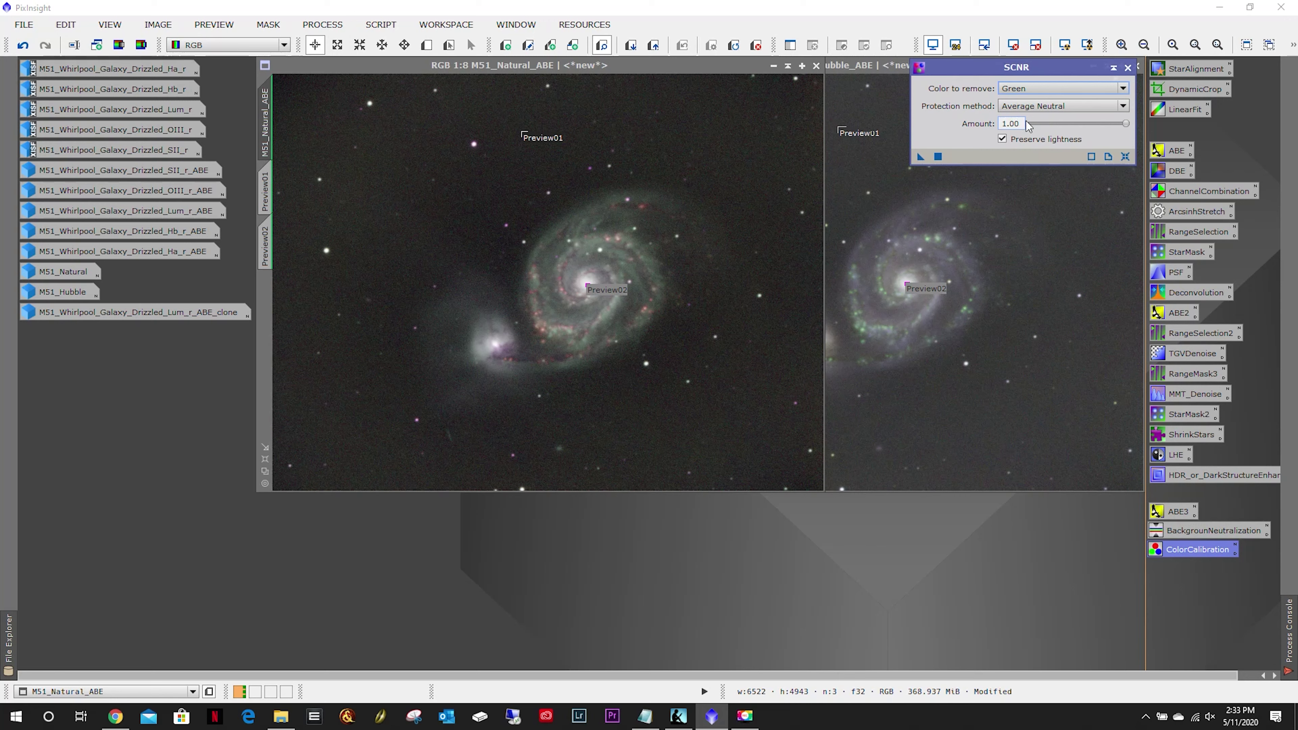
left_click(1016, 92)
left_click(1016, 92)
left_click(1123, 107)
left_click(1122, 109)
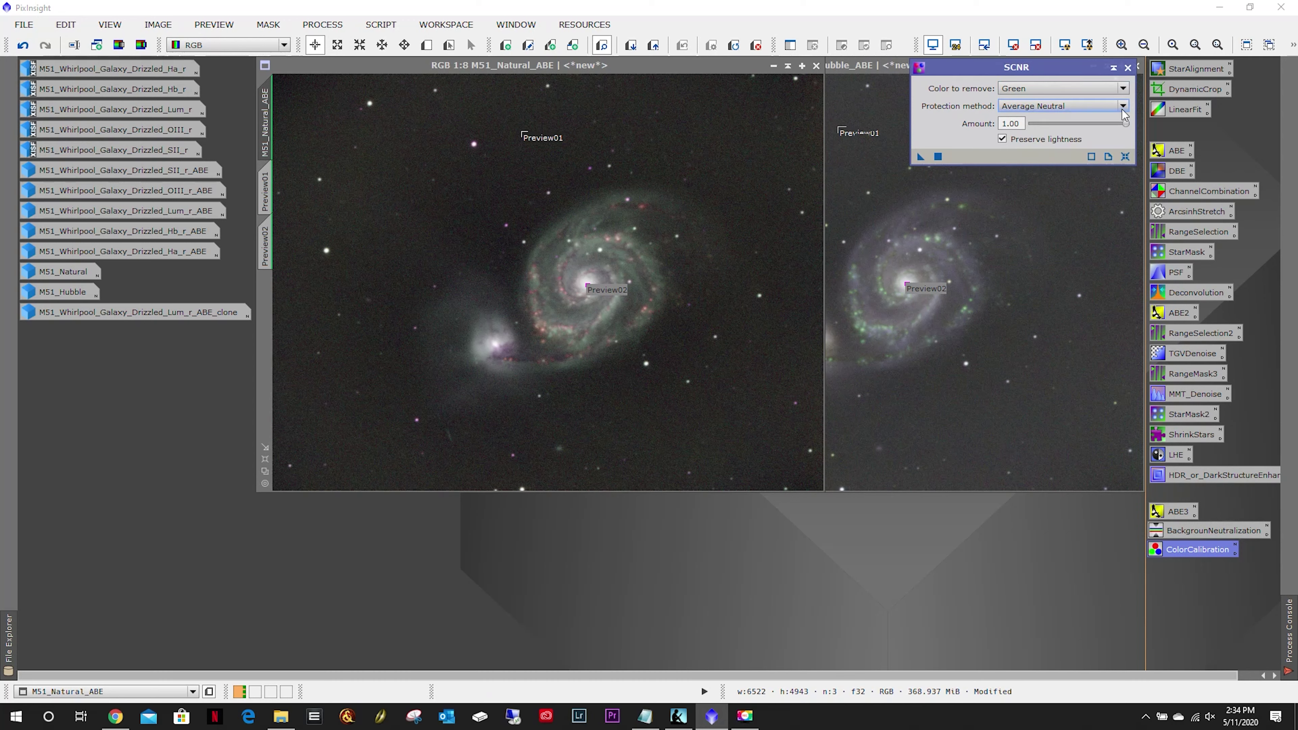
left_click_drag(1128, 123, 1122, 124)
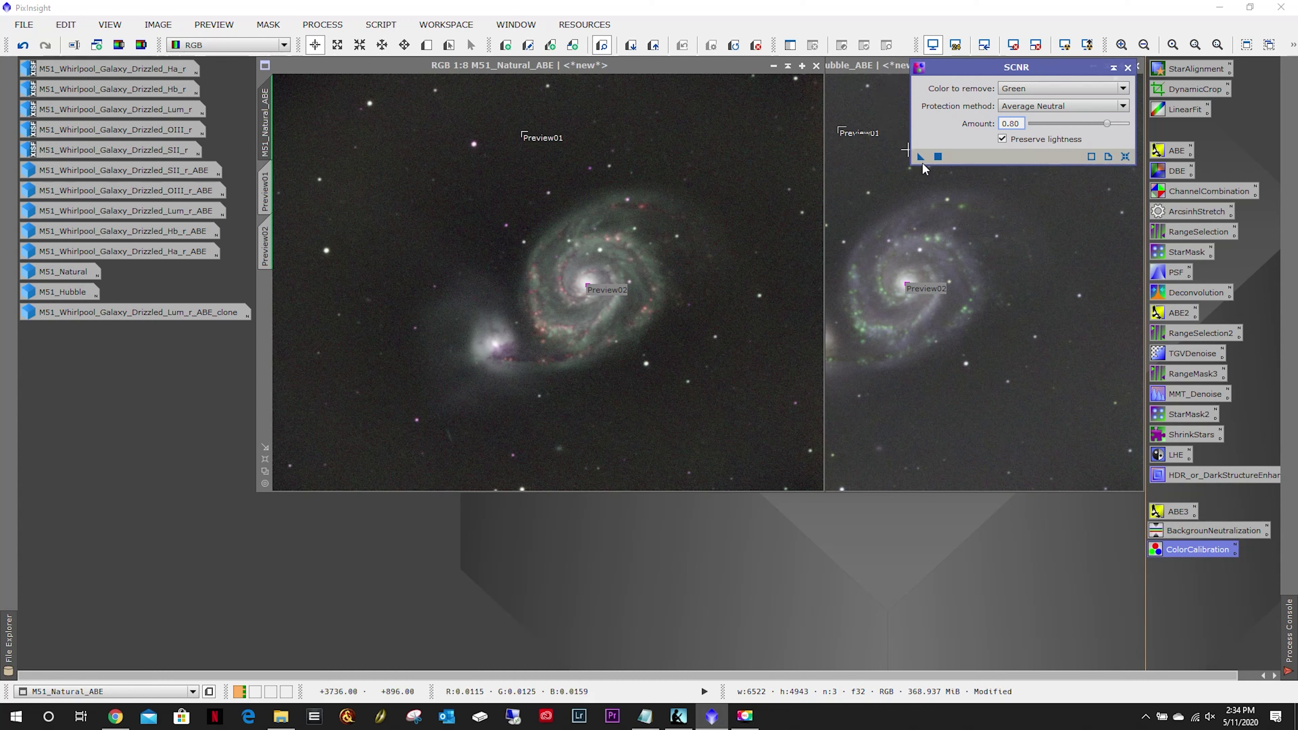
left_click_drag(918, 156, 812, 270)
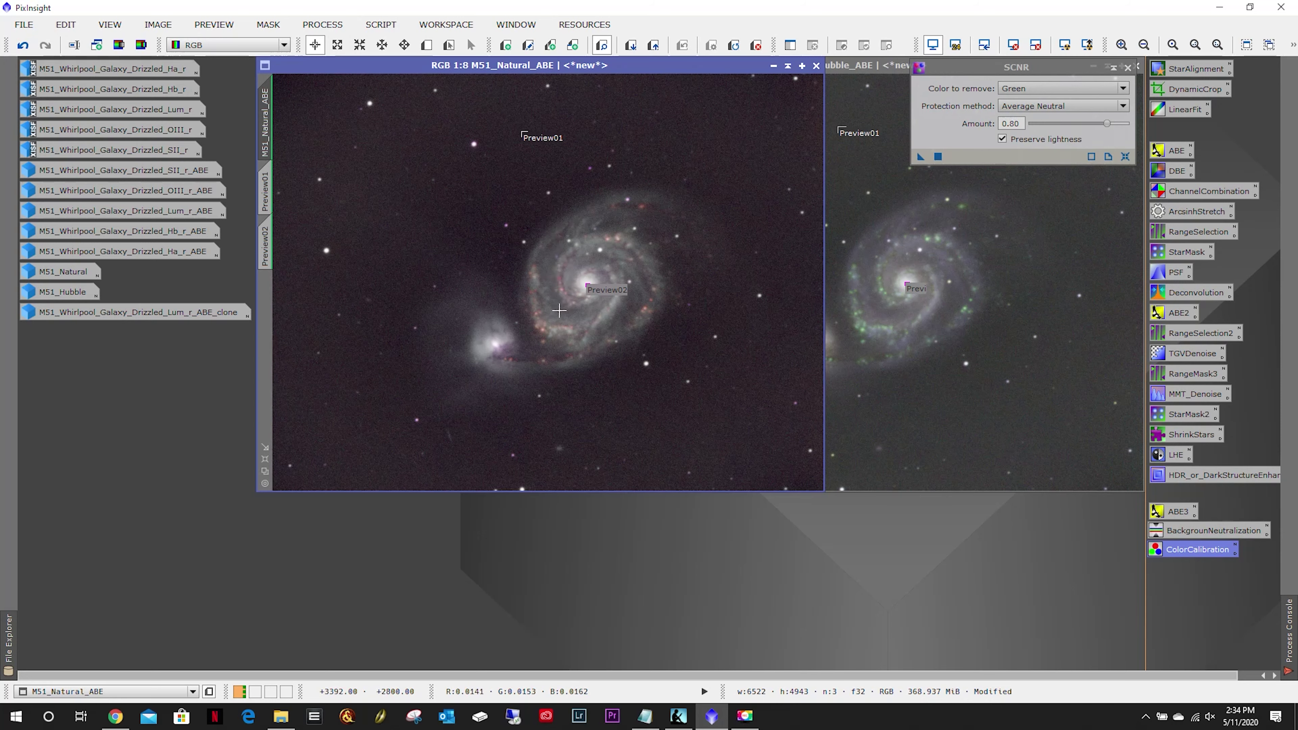
Examine the histogram of M51_Natural_ABE in HistogramTransformation at several zoom levels, and close the process without applying it.
left_click(323, 25)
mouse_move(361, 45)
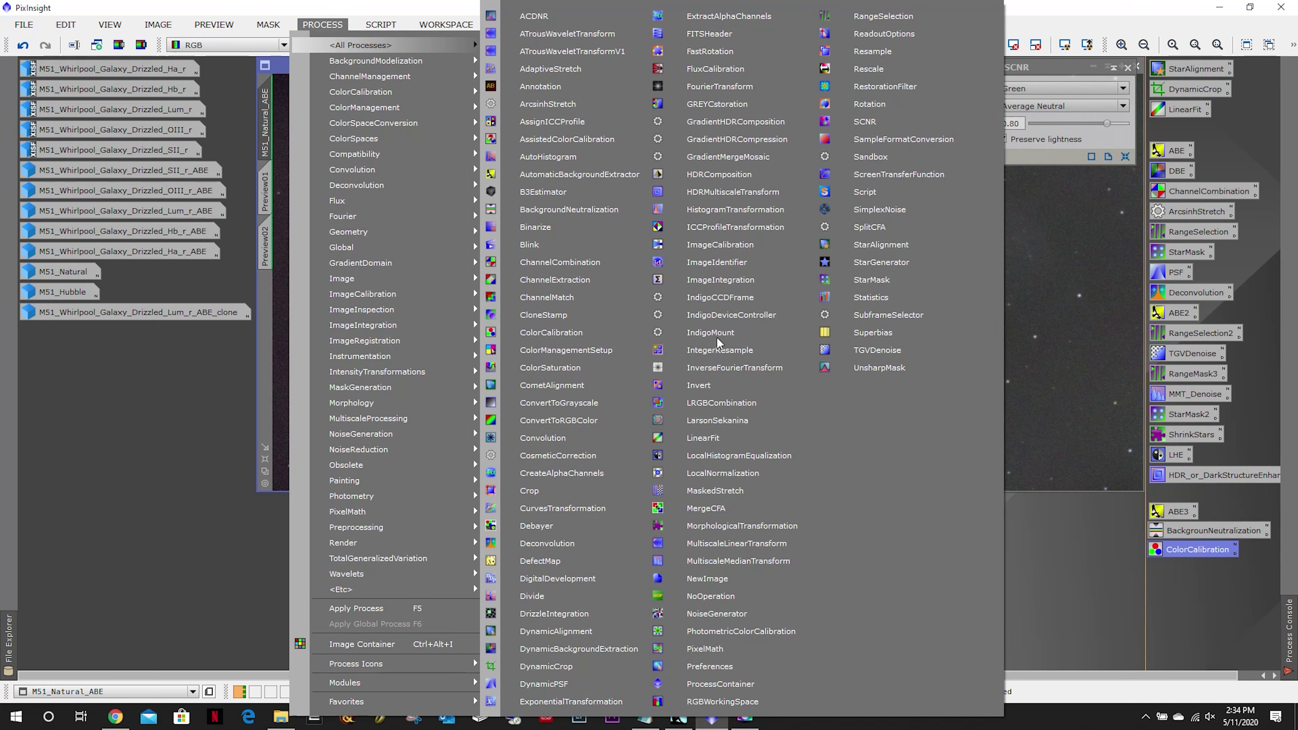
left_click(723, 210)
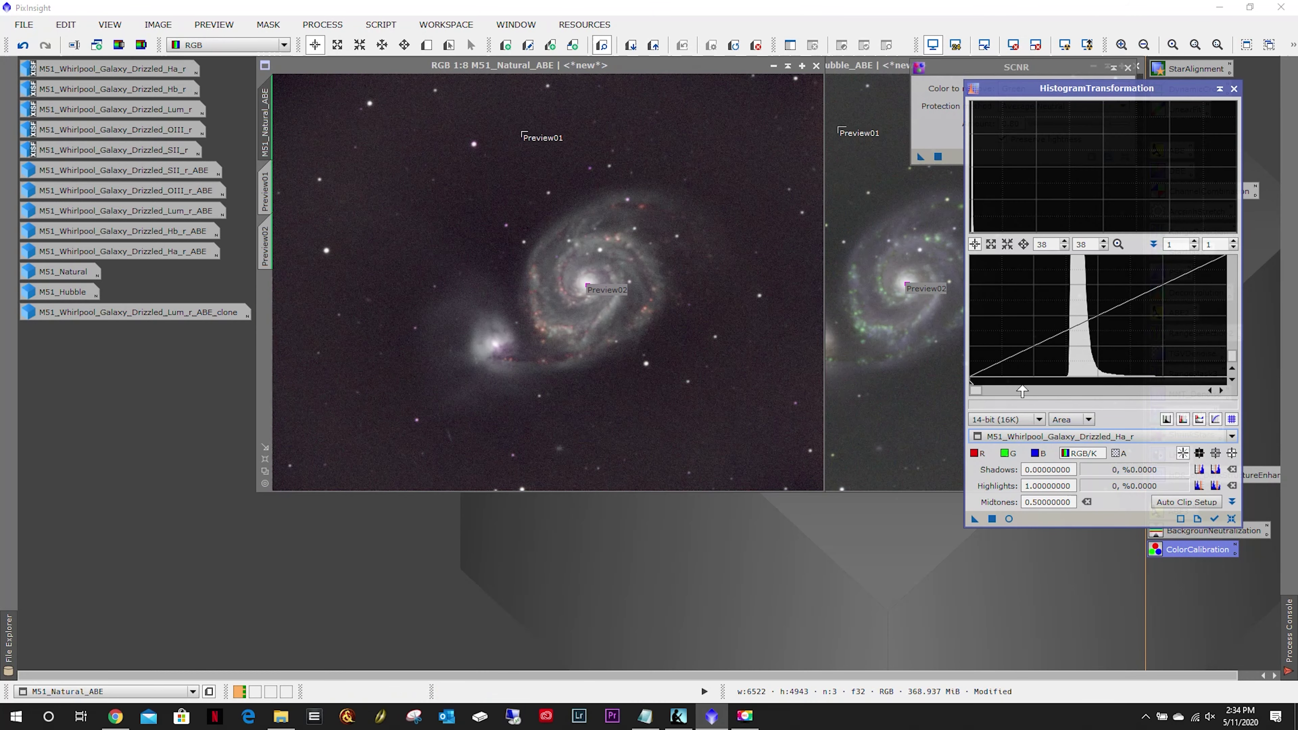
left_click(1072, 440)
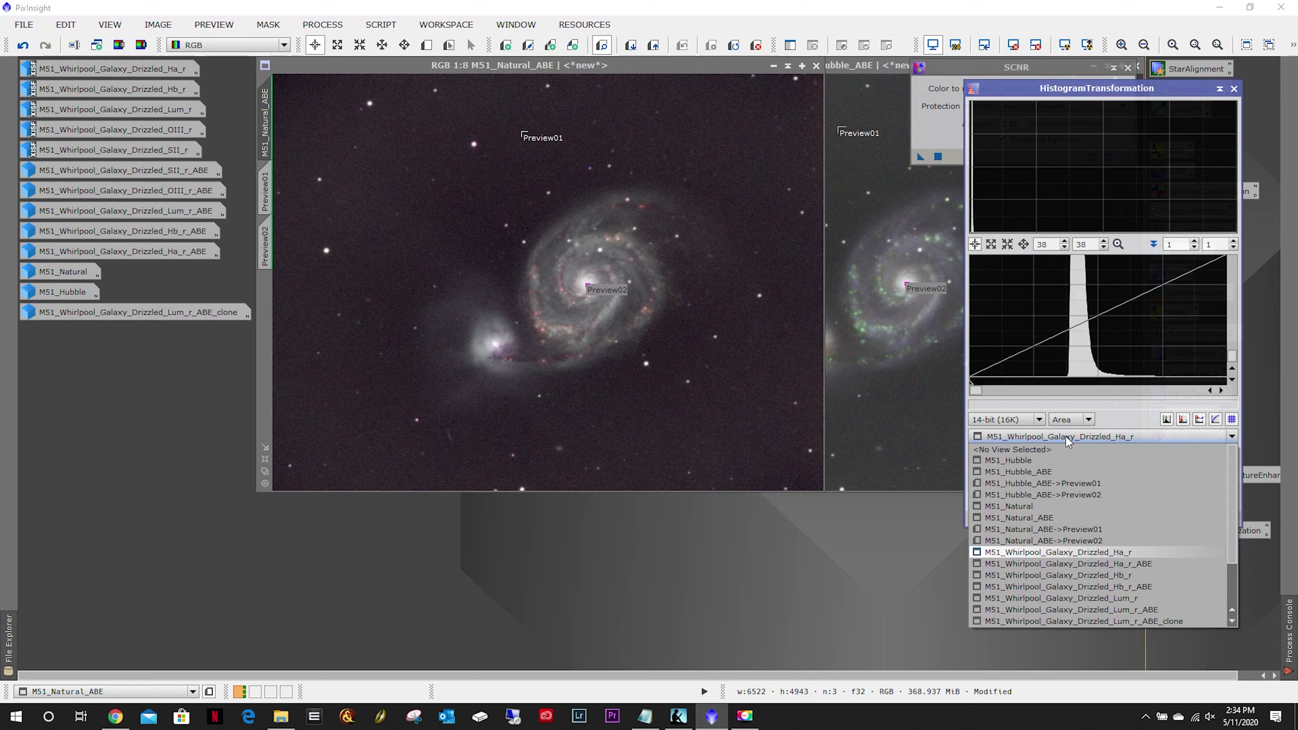
left_click(1049, 517)
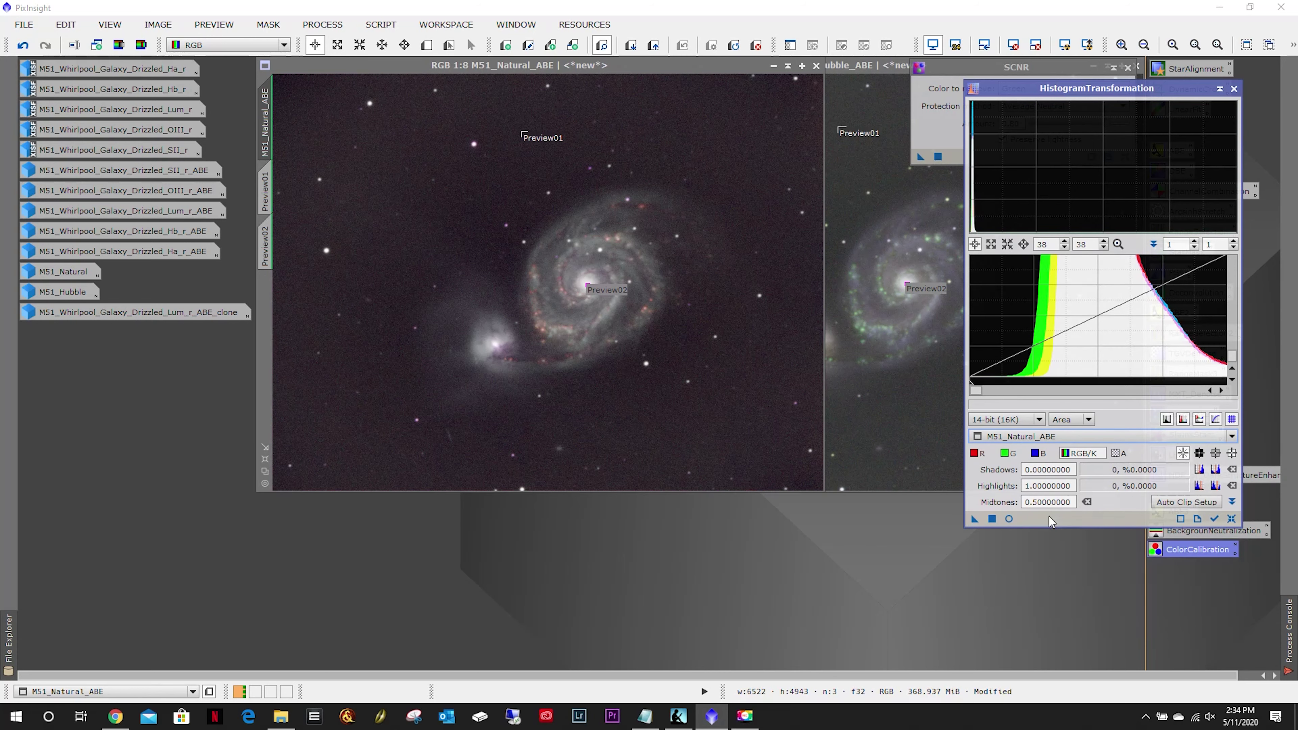
scroll(1156, 332, "down", 3)
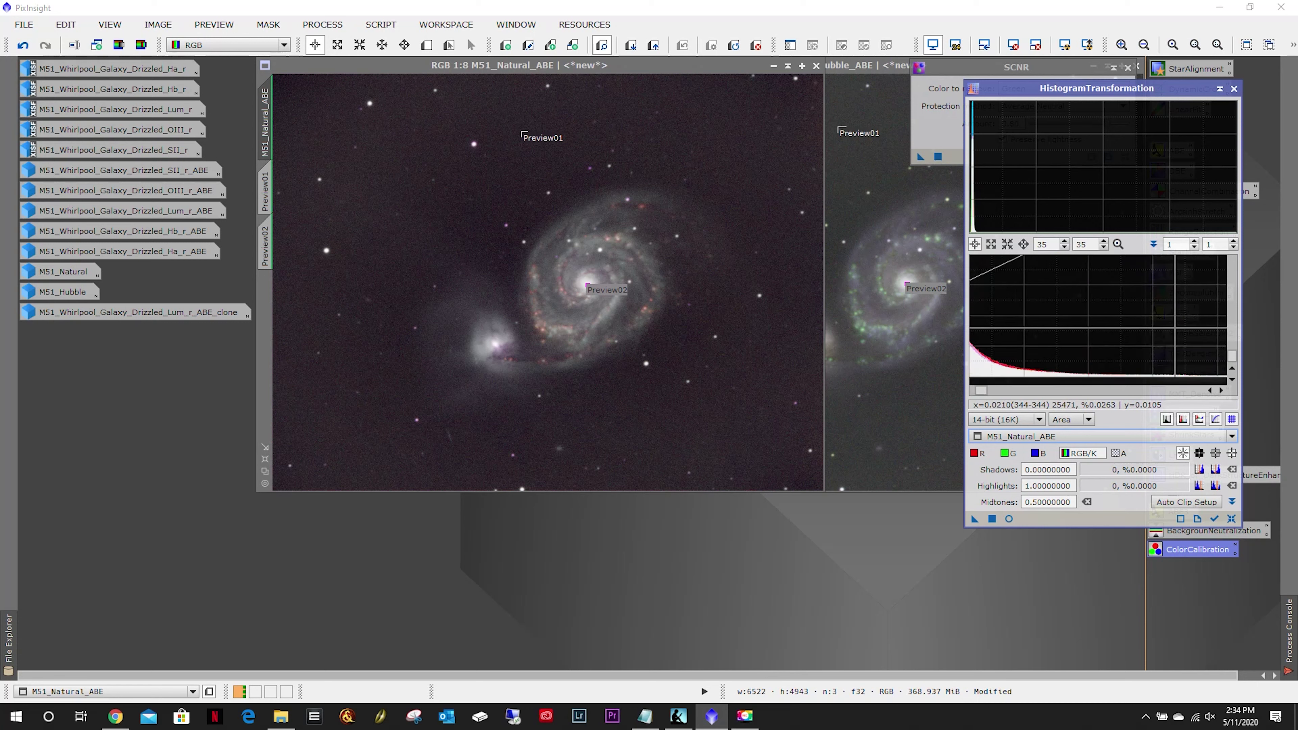
scroll(1099, 314, "up", 13)
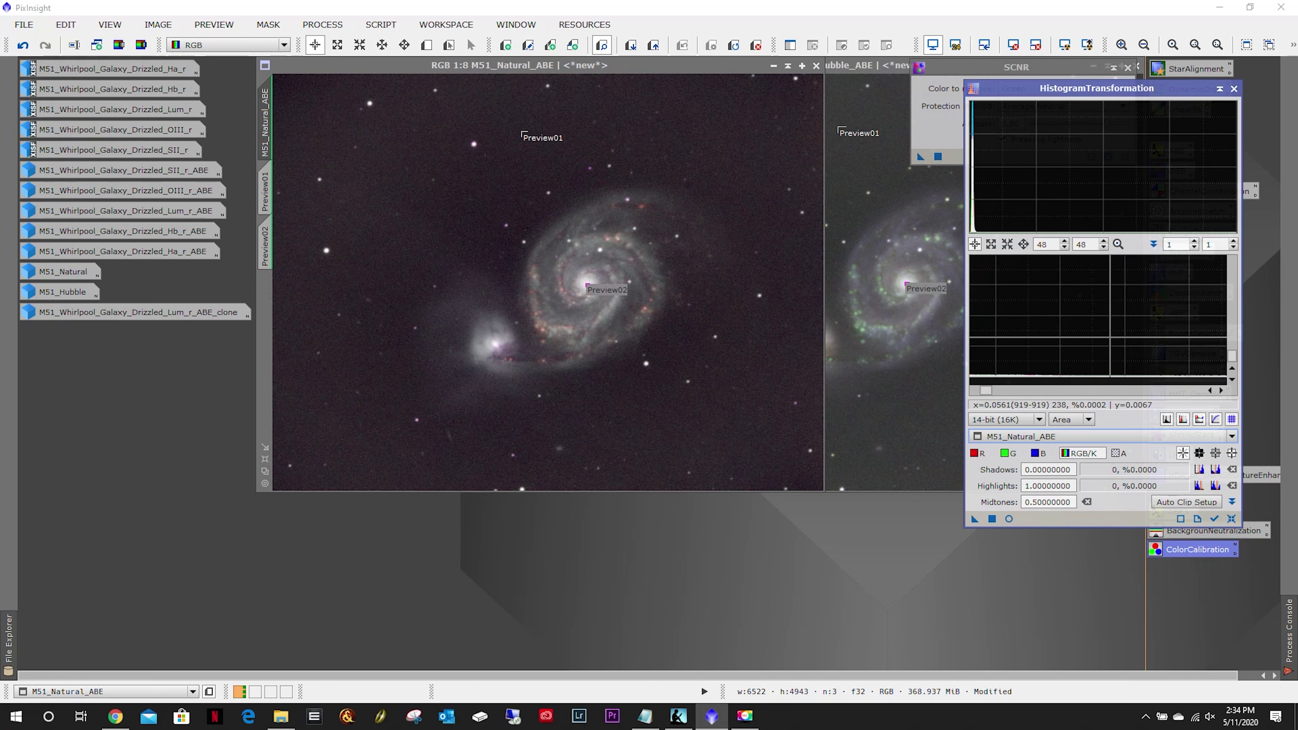
scroll(1099, 315, "down", 20)
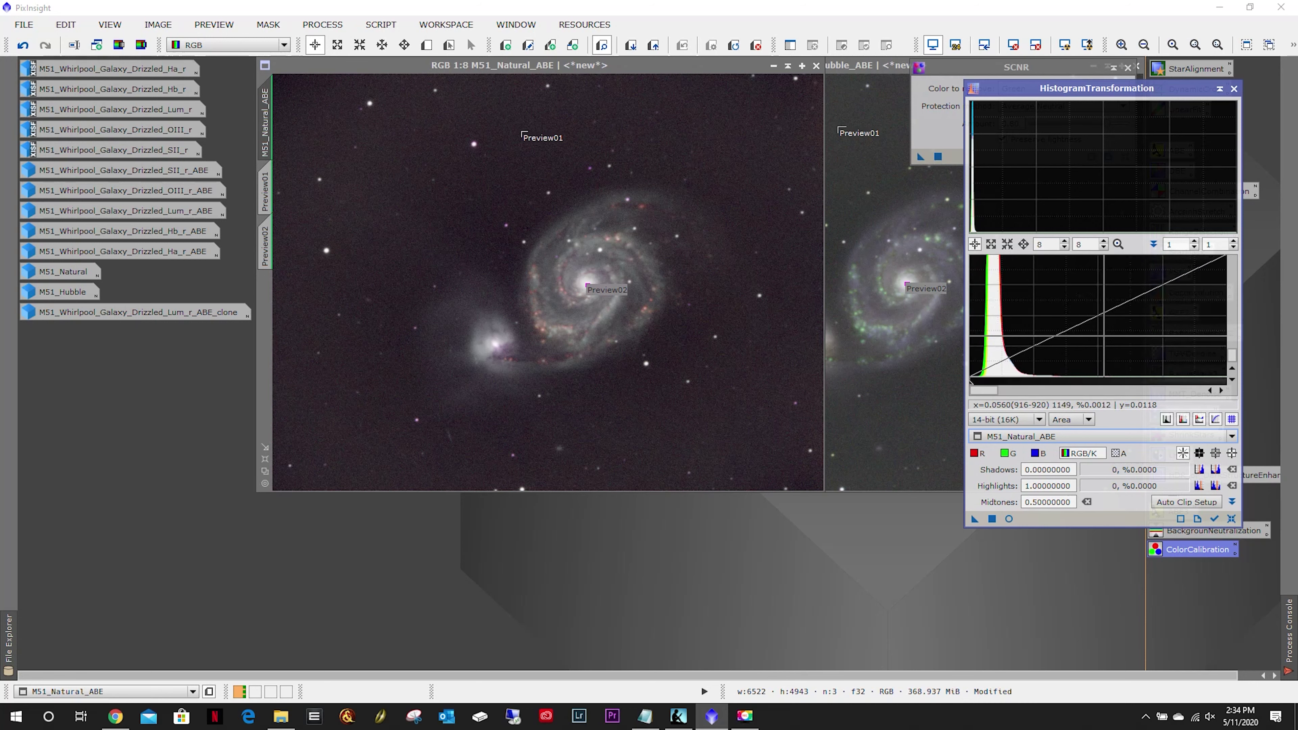
scroll(1099, 314, "up", 10)
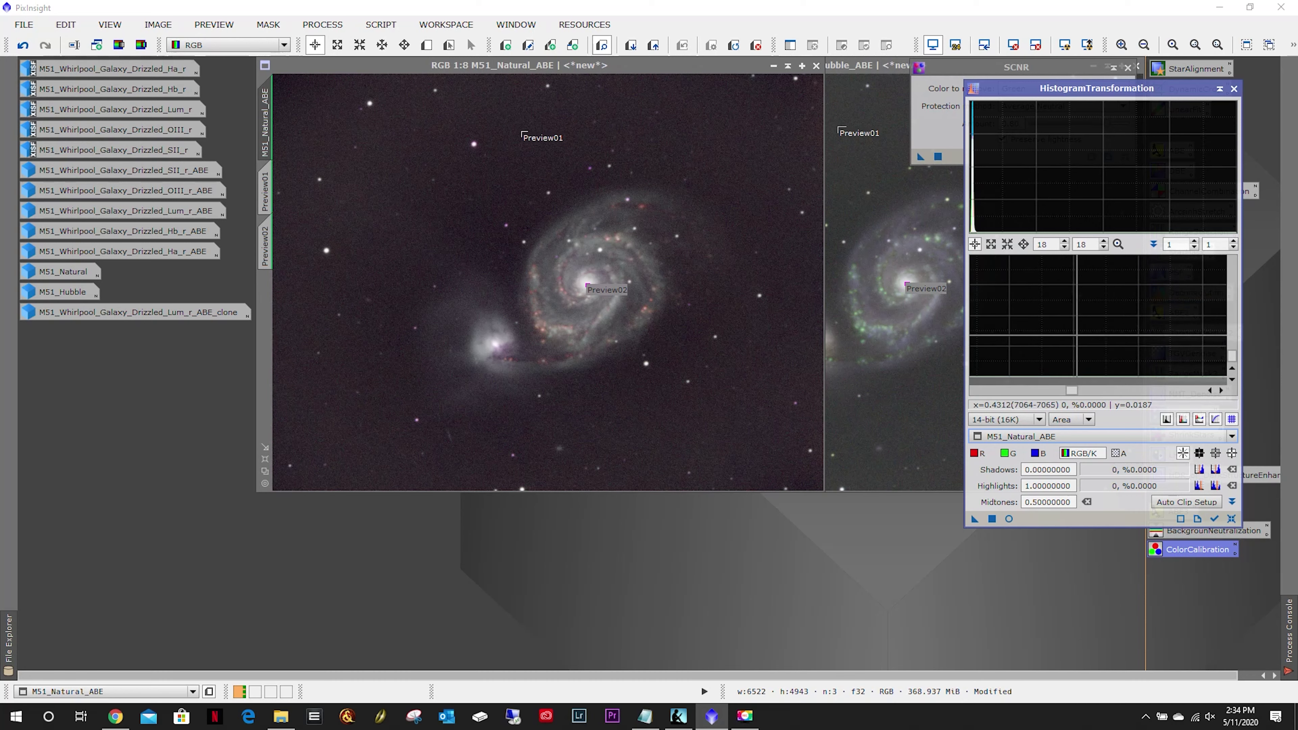
left_click_drag(1072, 393, 974, 400)
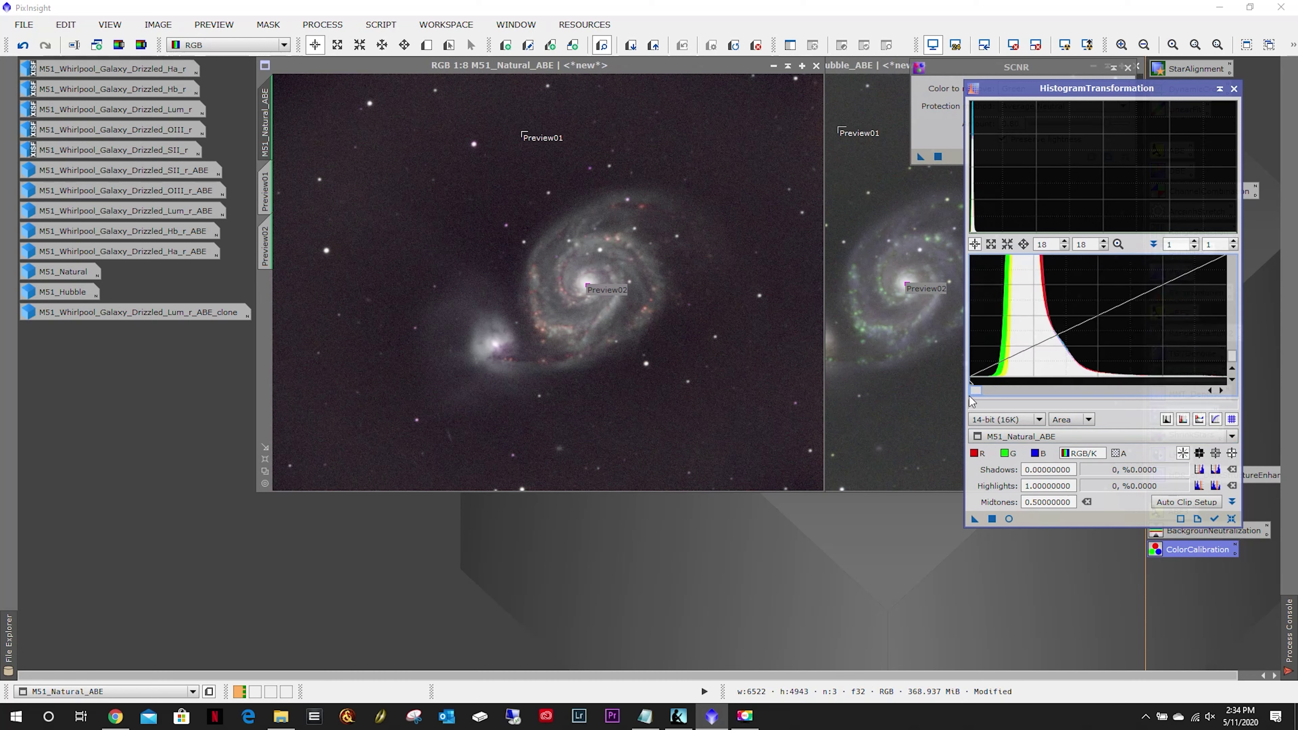
mouse_move(1233, 360)
left_mouse_down()
mouse_move(1228, 246)
mouse_move(1222, 378)
left_mouse_up()
left_click(1234, 89)
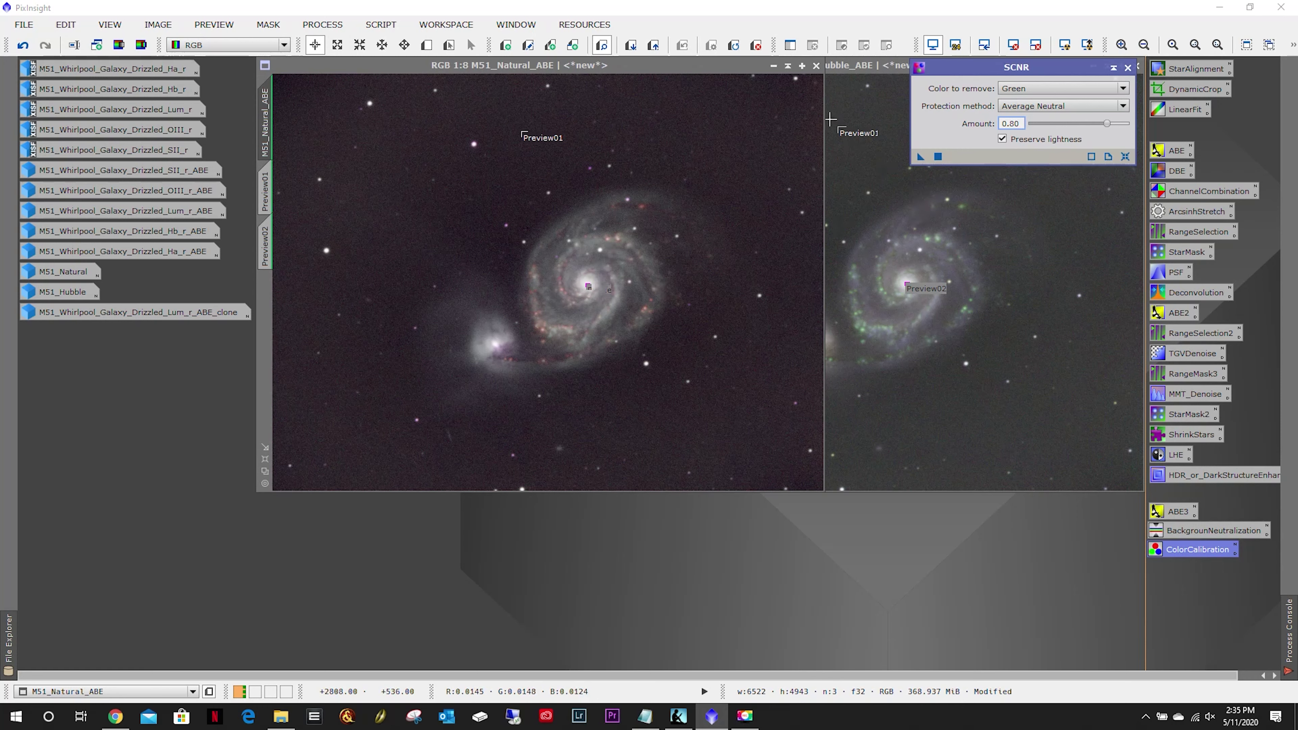
Apply SCNR to M51_Hubble_ABE with the same green removal, Average Neutral protection and an amount of 0.80.
left_click(986, 72)
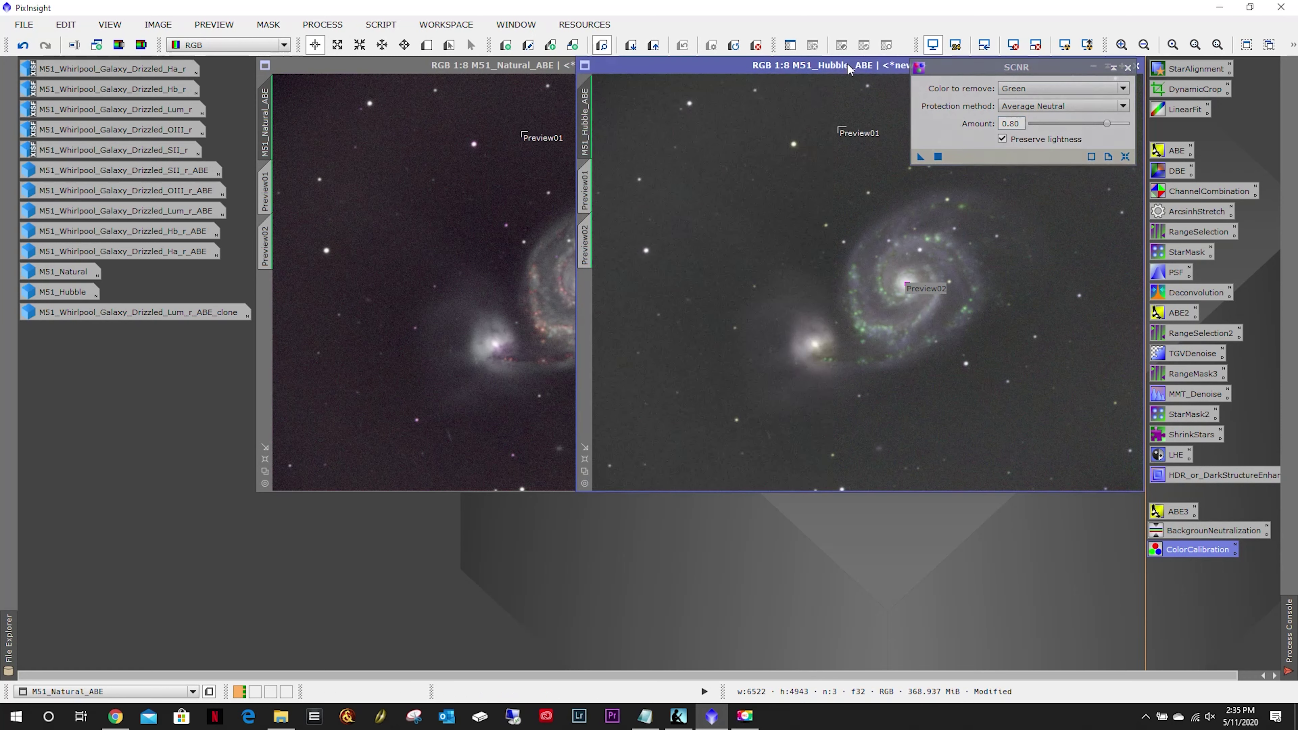
left_click(986, 71)
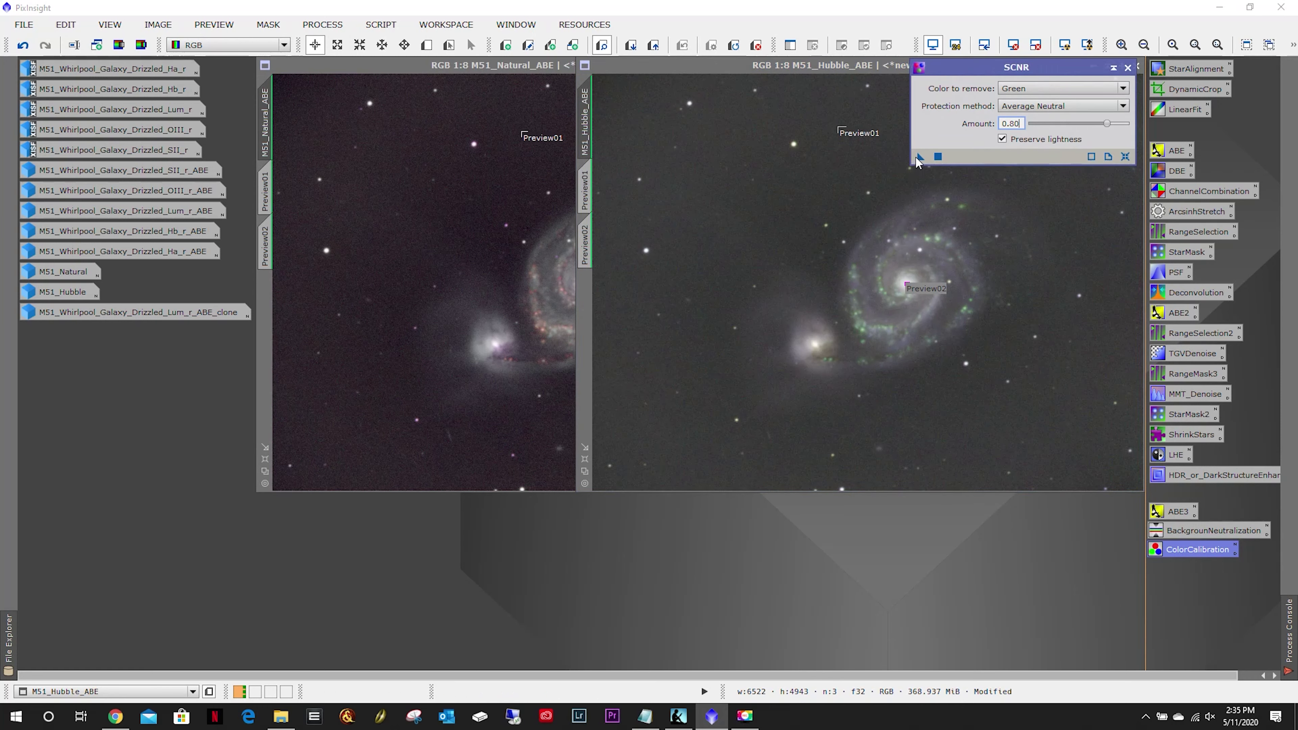
left_click_drag(837, 204, 835, 203)
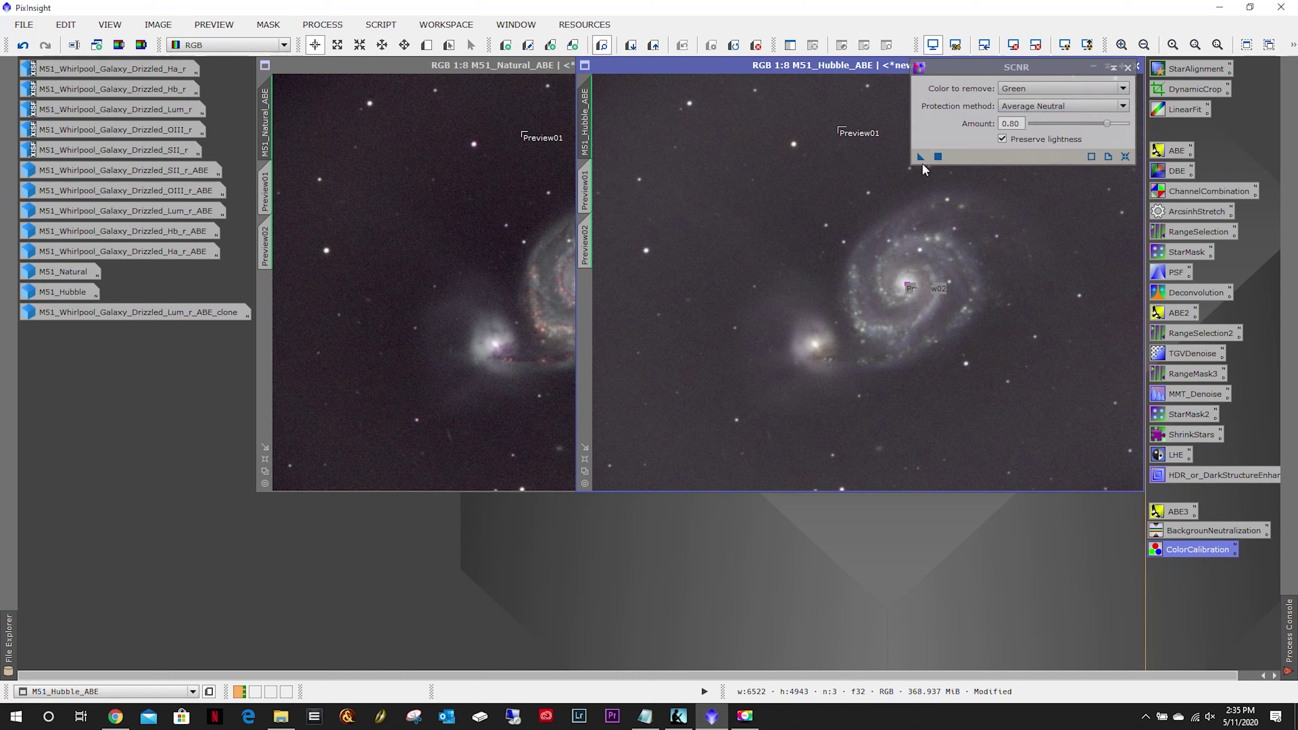
Save the SCNR settings as a workspace icon named SCNR below the ColorCalibration icon, and close the process window.
left_click_drag(916, 154, 925, 524)
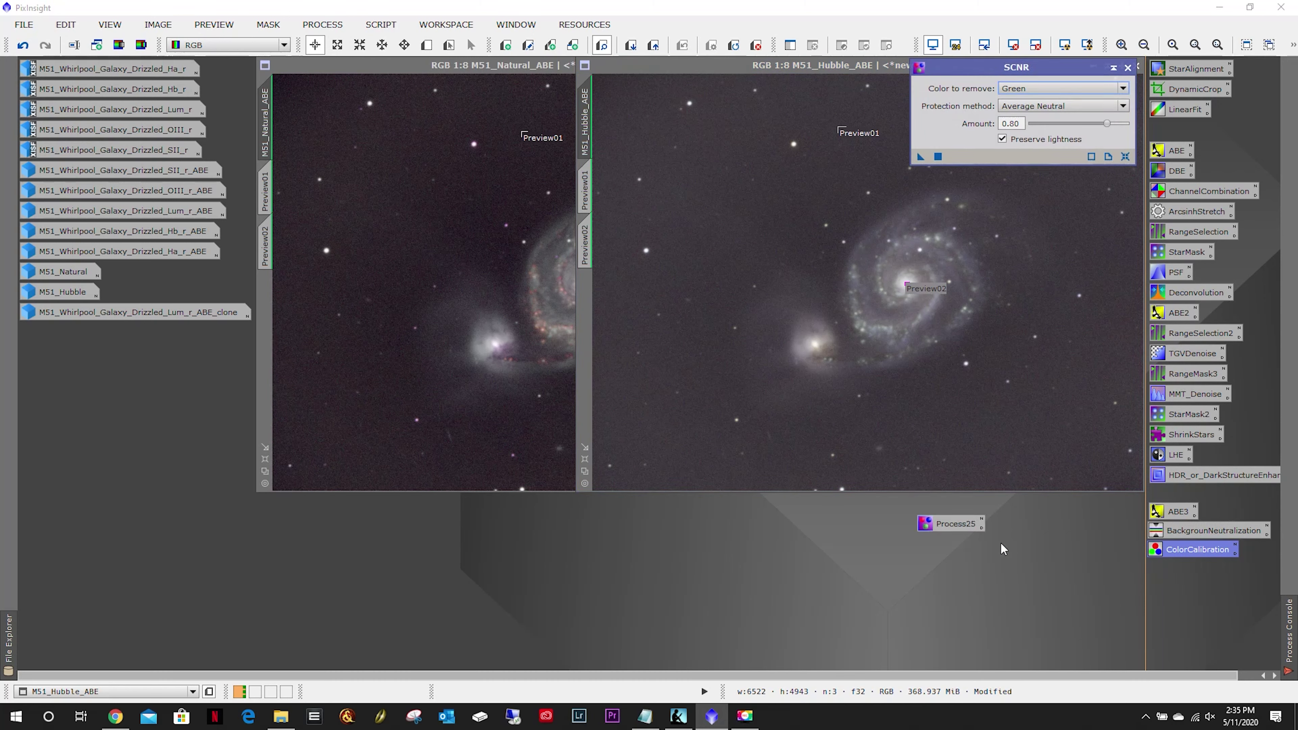
right_click(954, 533)
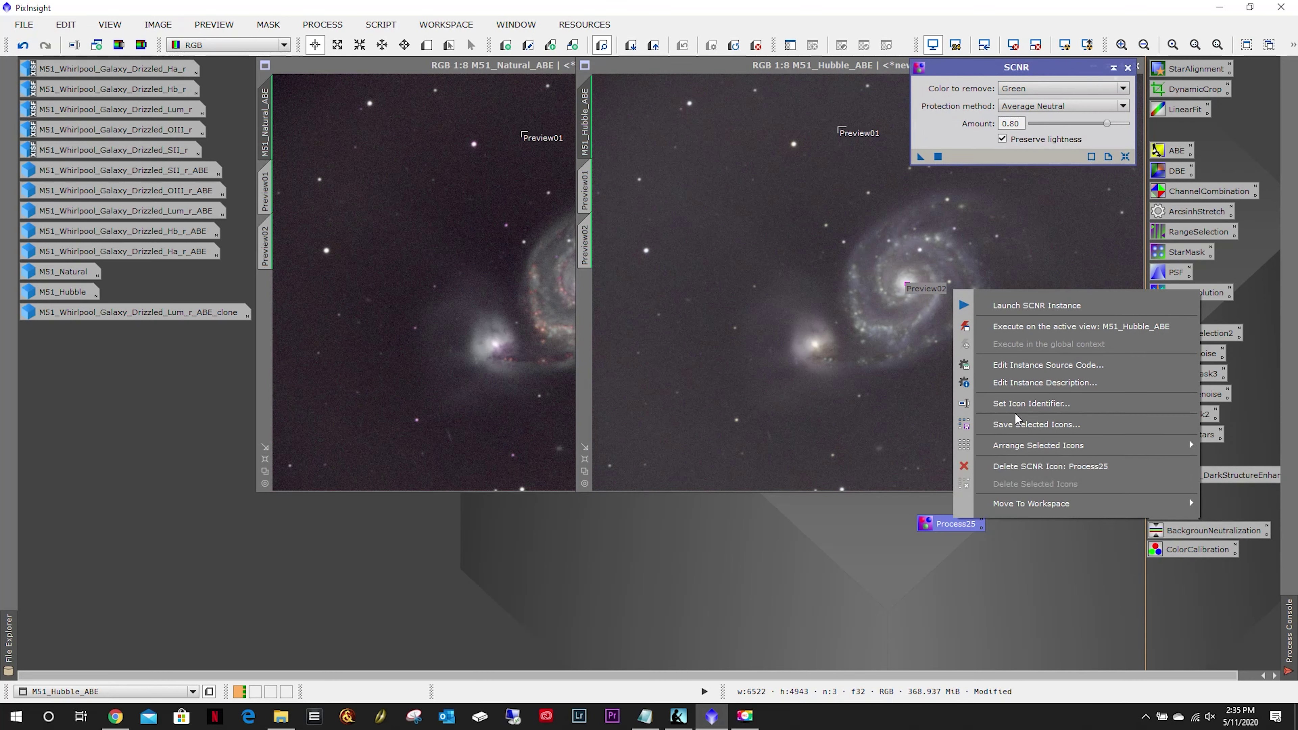
left_click(1019, 404)
type("SCNR")
key("Return")
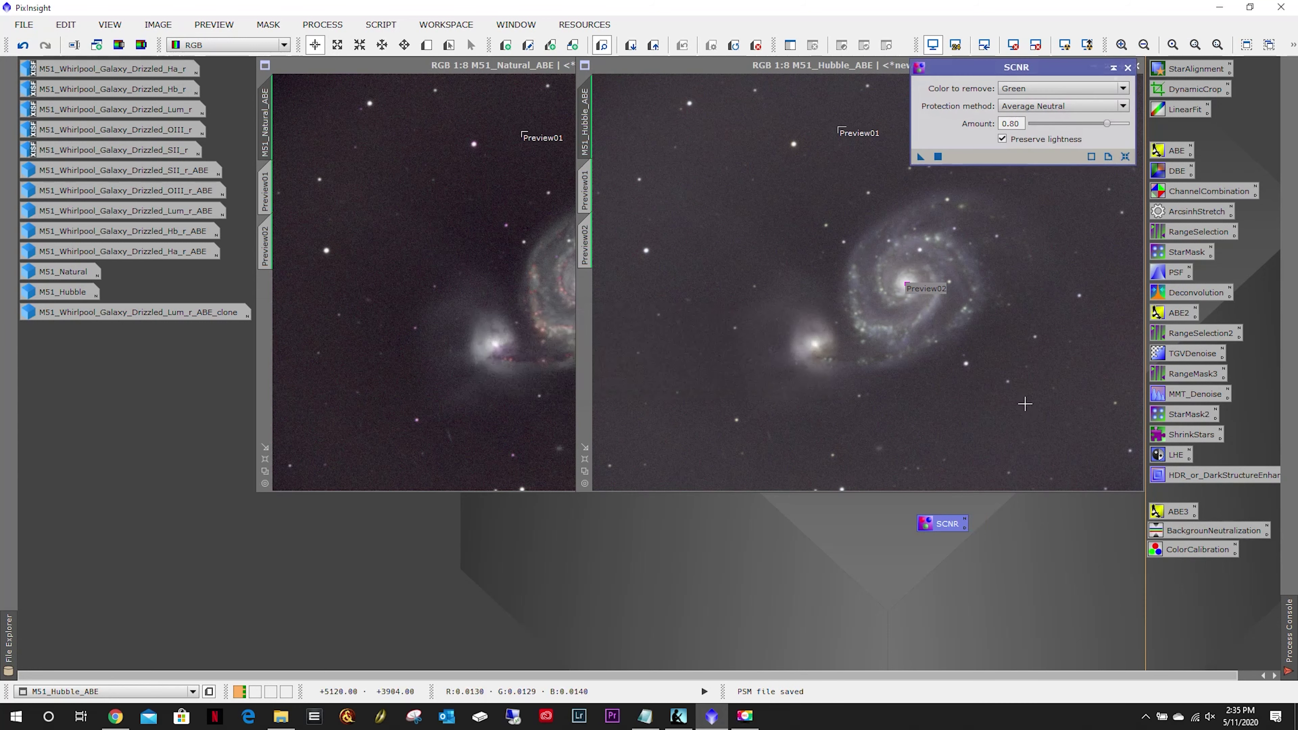
left_click_drag(935, 524, 1164, 568)
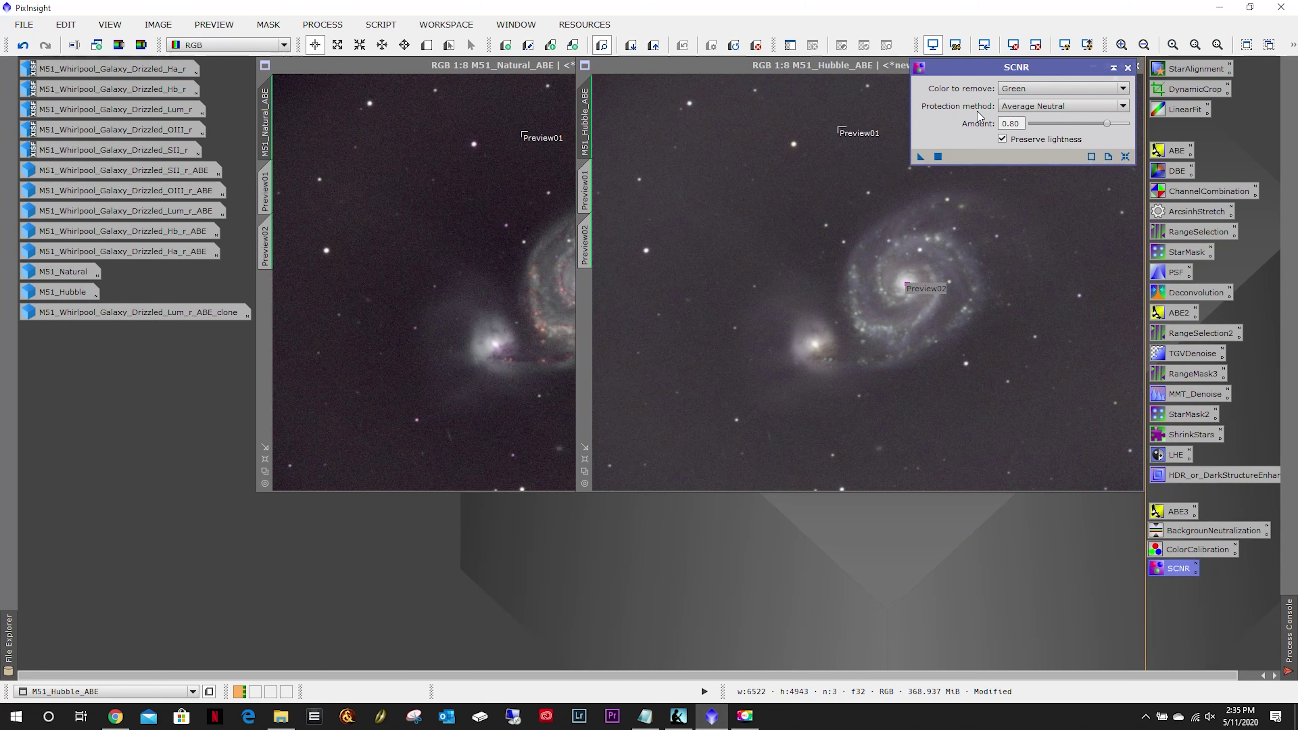
left_click(1127, 68)
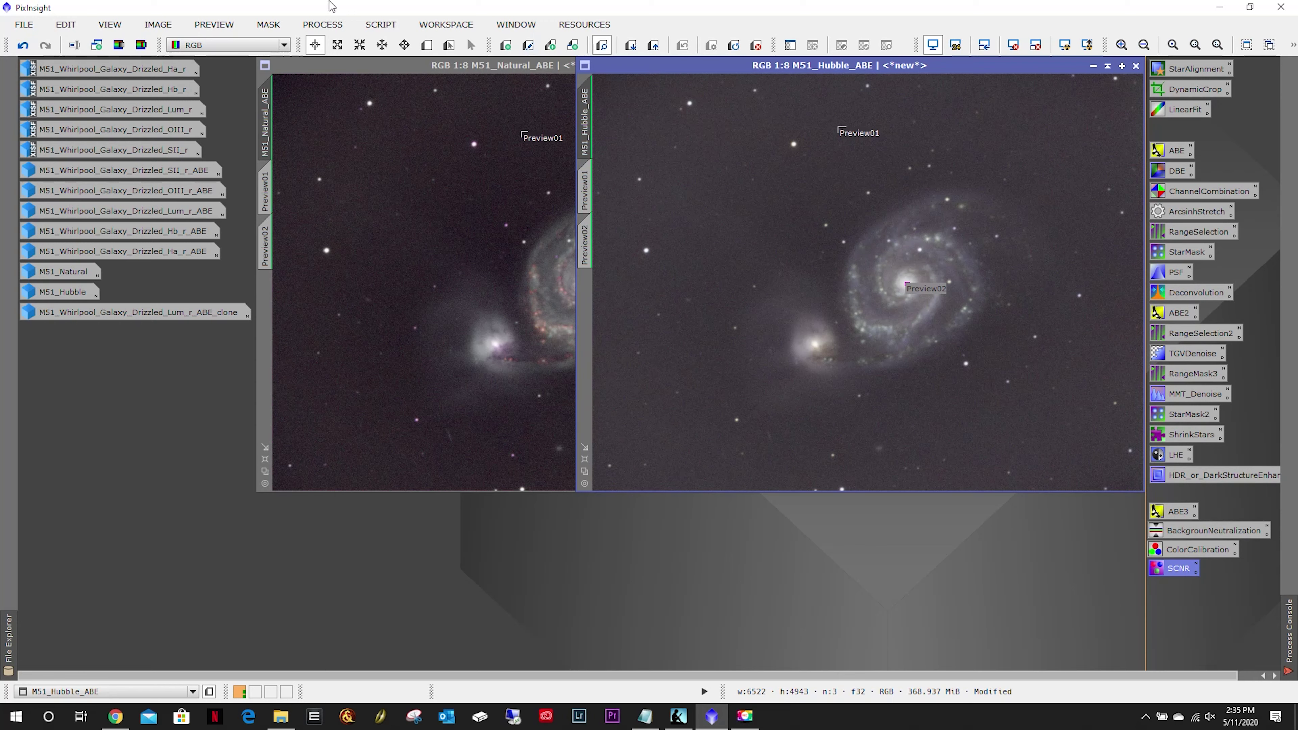
Open the TGVDenoise process and place its window below the galaxy in M51_Hubble_ABE.
left_click(337, 24)
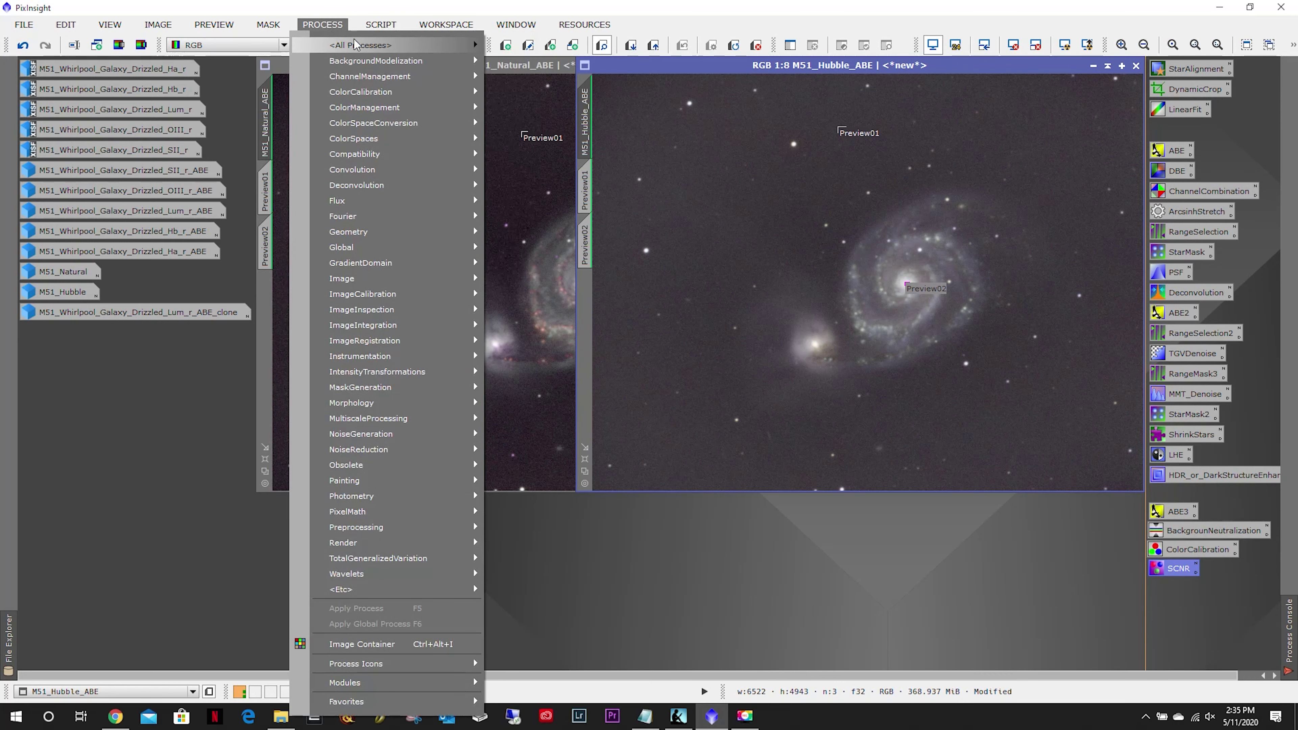
mouse_move(400, 50)
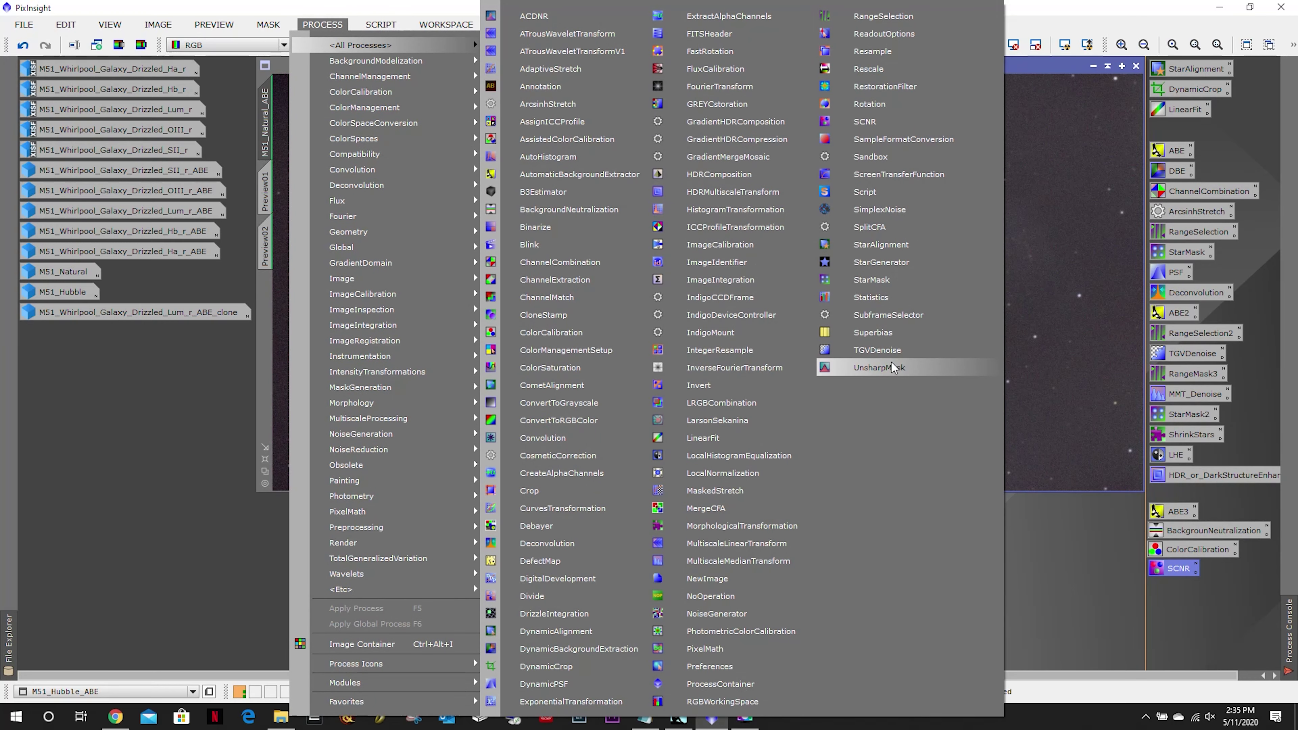
left_click(884, 351)
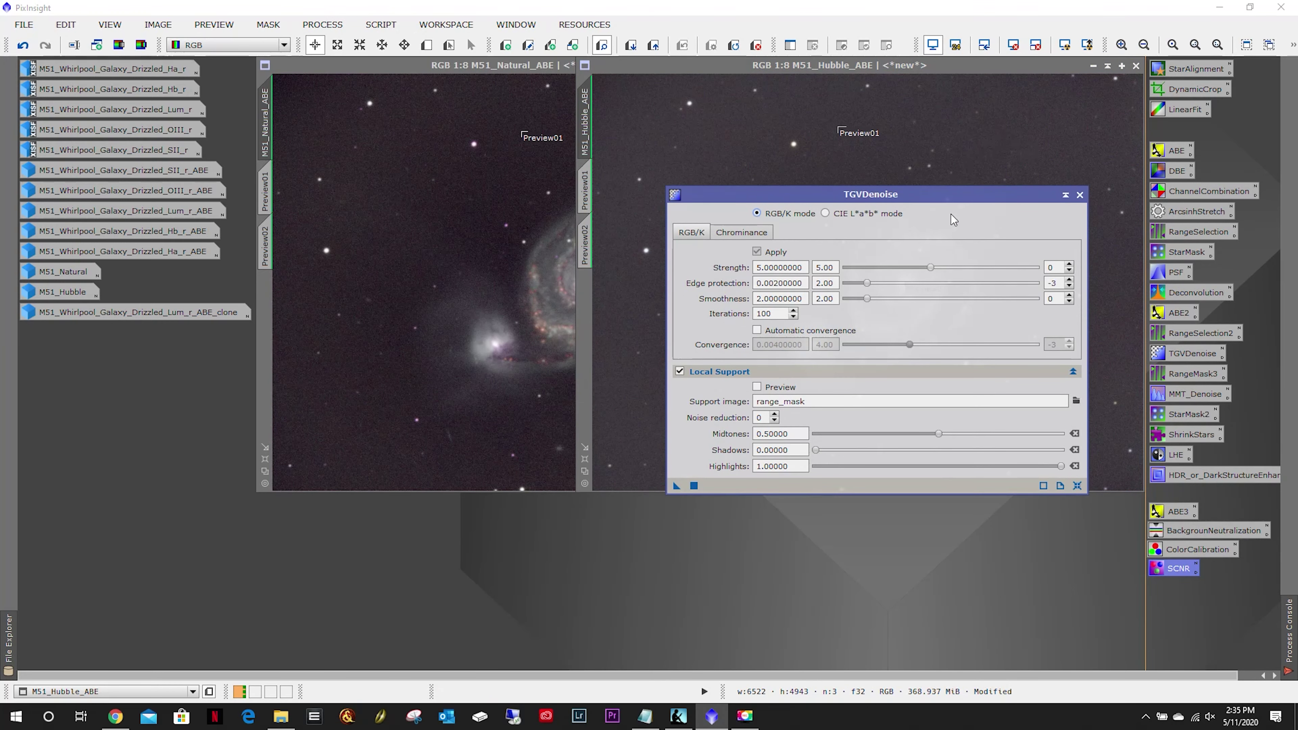
left_click_drag(953, 194, 1002, 359)
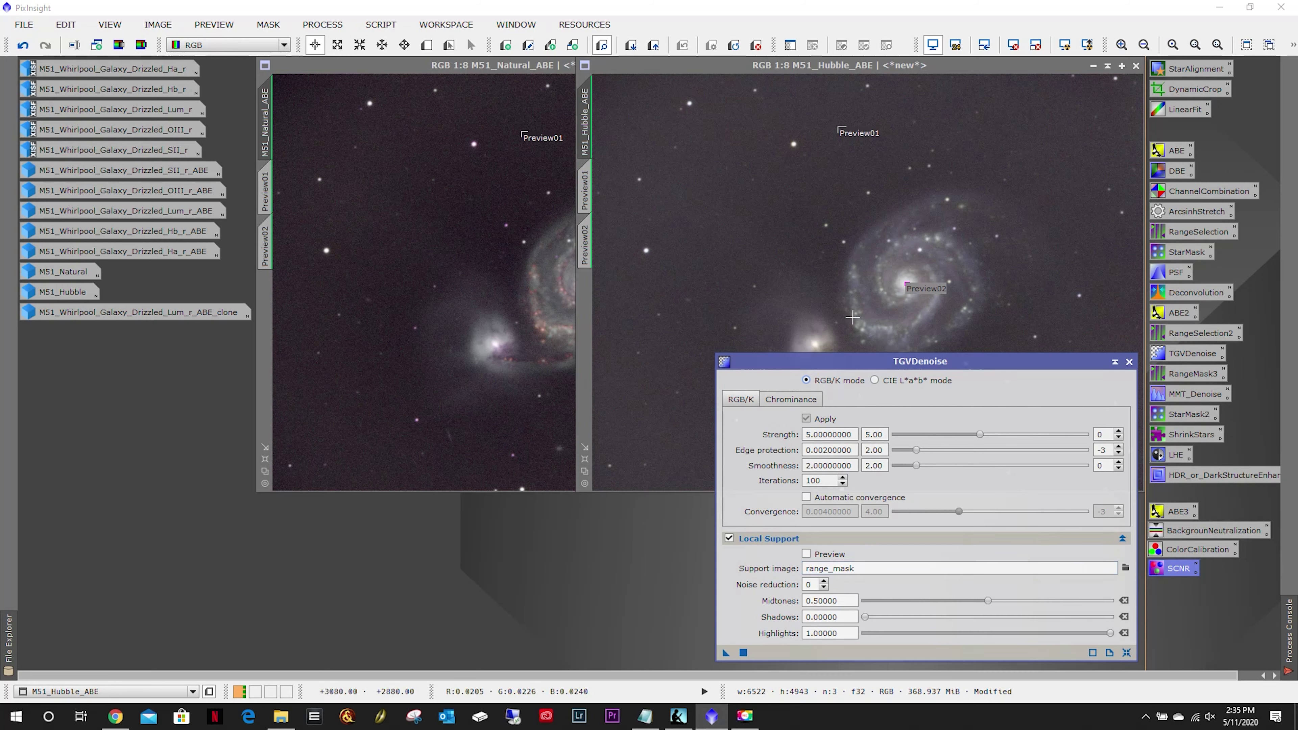
Delete all previews from M51_Hubble_ABE and M51_Natural_ABE.
left_click(586, 253)
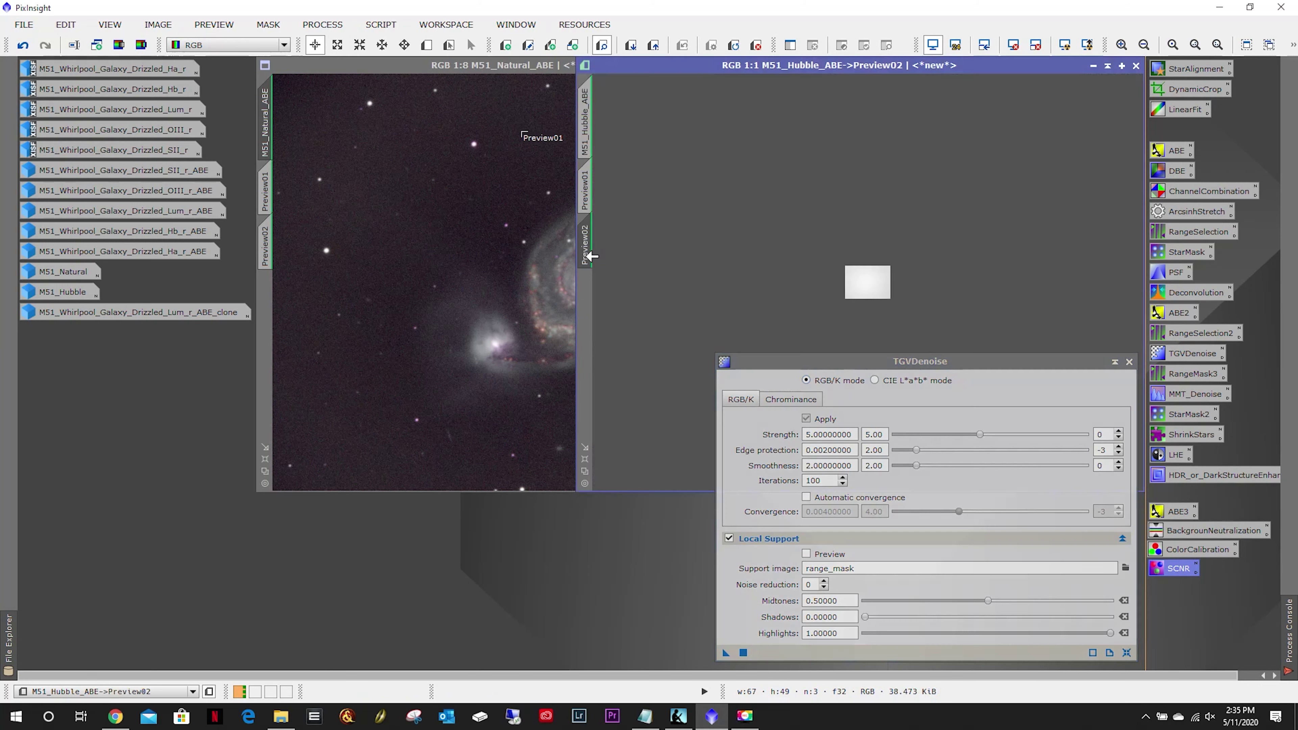
right_click(588, 255)
left_click(633, 385)
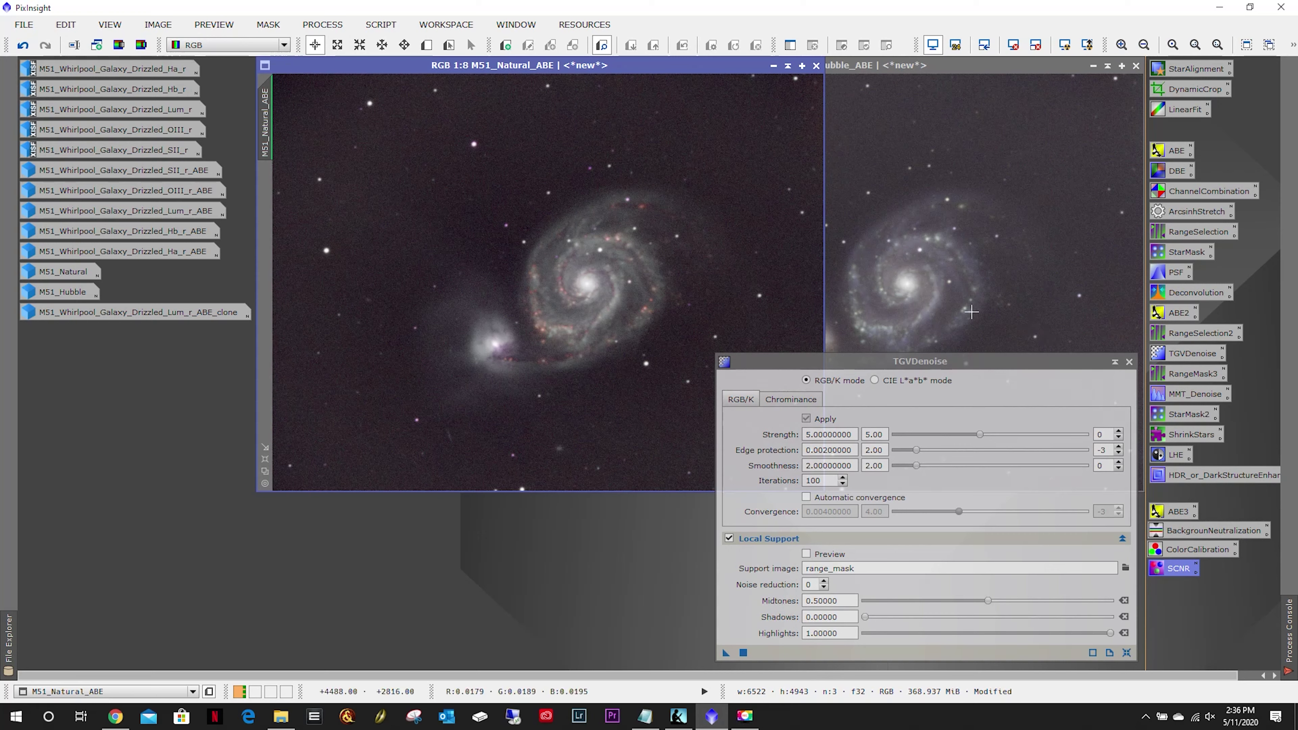
Open the RangeSelection process and start its real-time preview on M51_Natural_ABE.
left_click(322, 25)
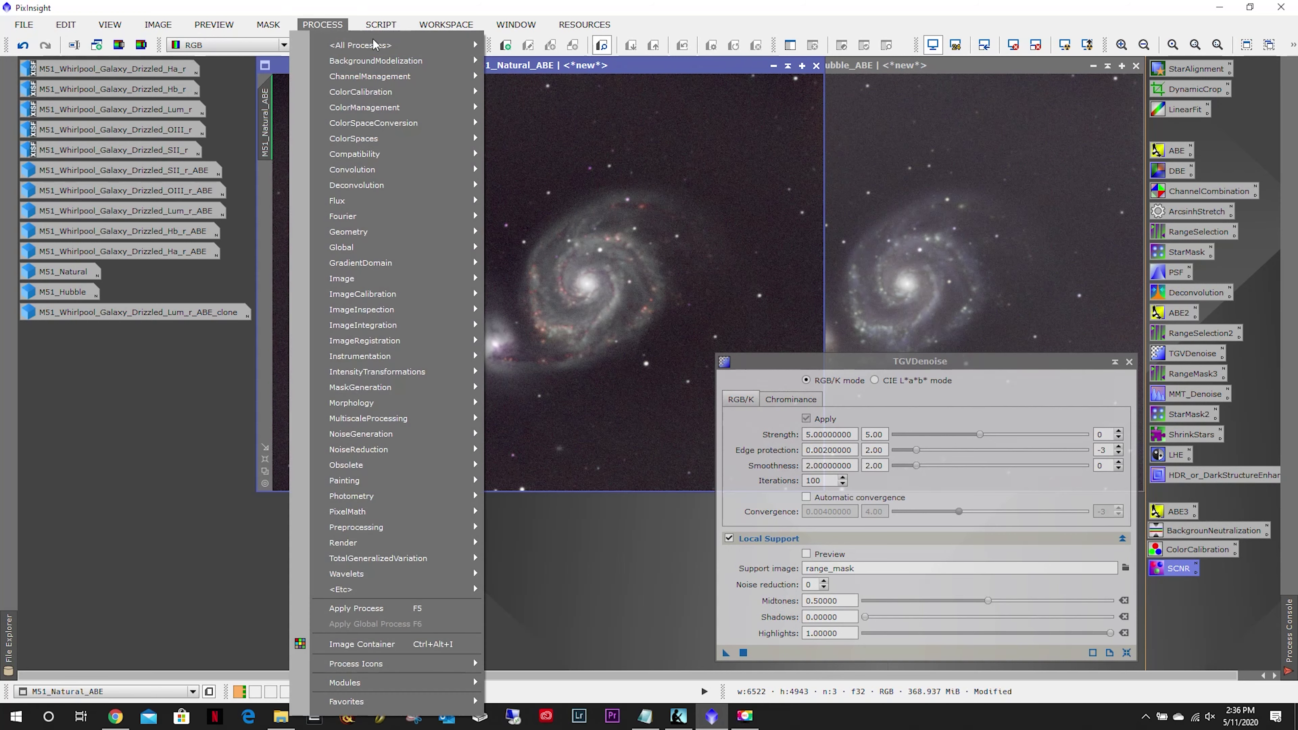
mouse_move(389, 45)
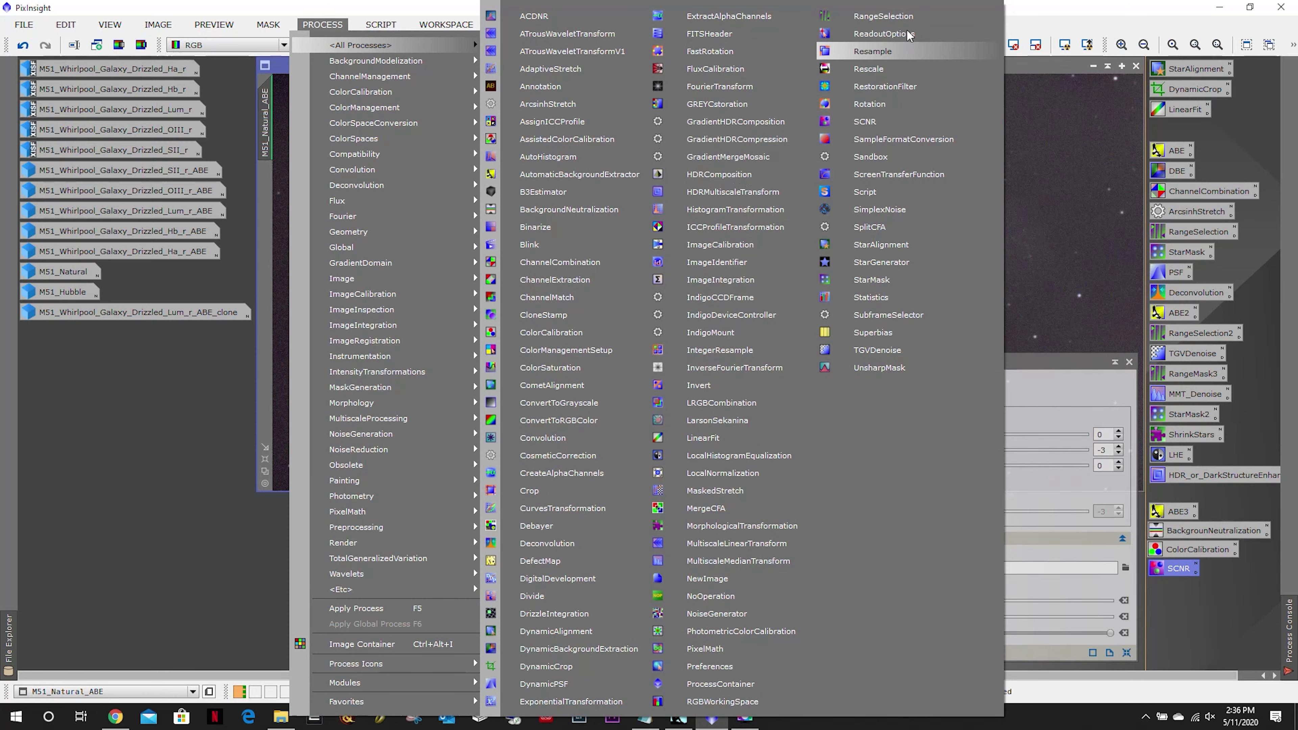
left_click(906, 19)
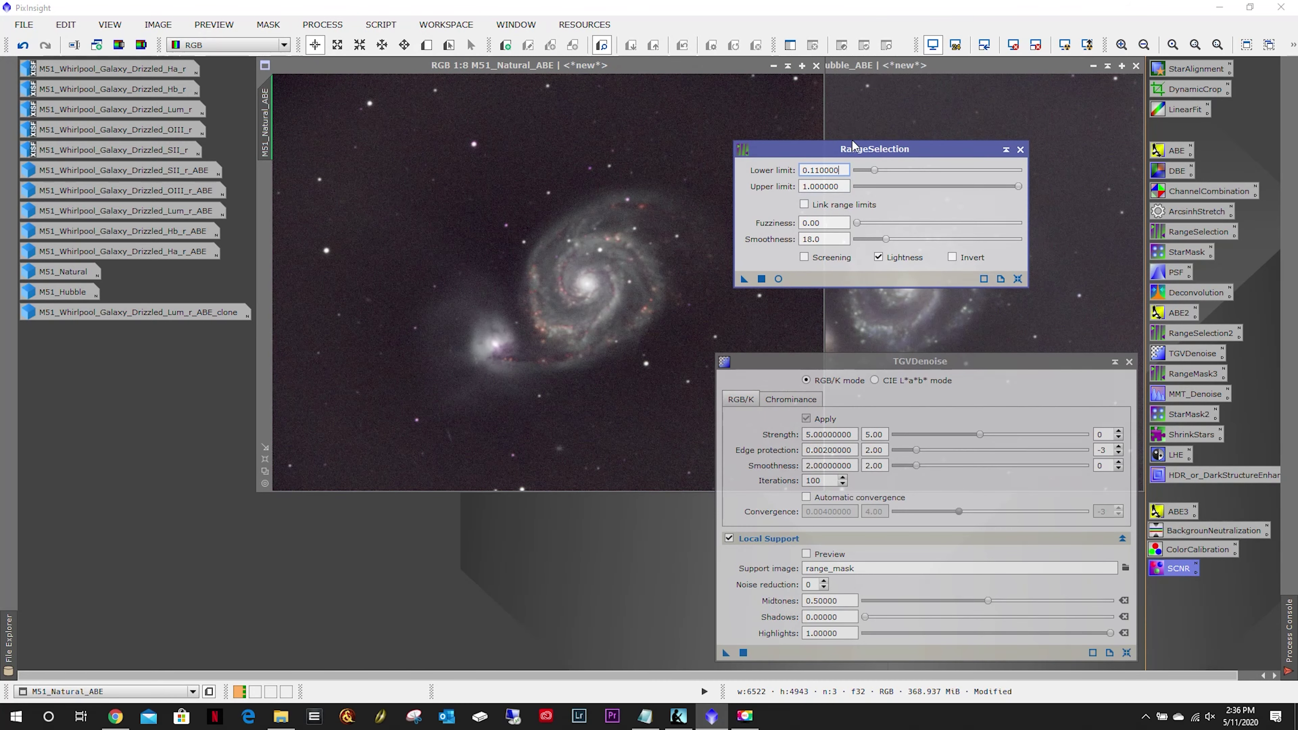
left_click_drag(805, 152, 902, 103)
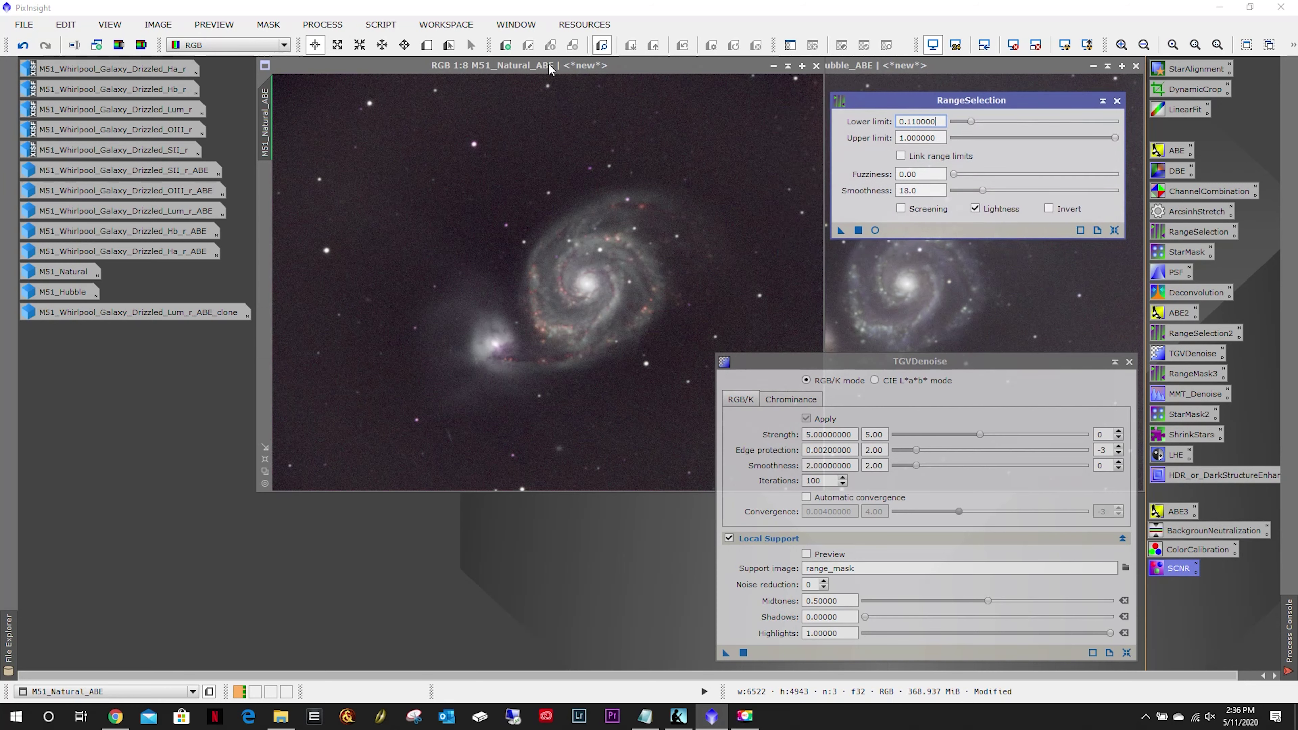
left_click(458, 65)
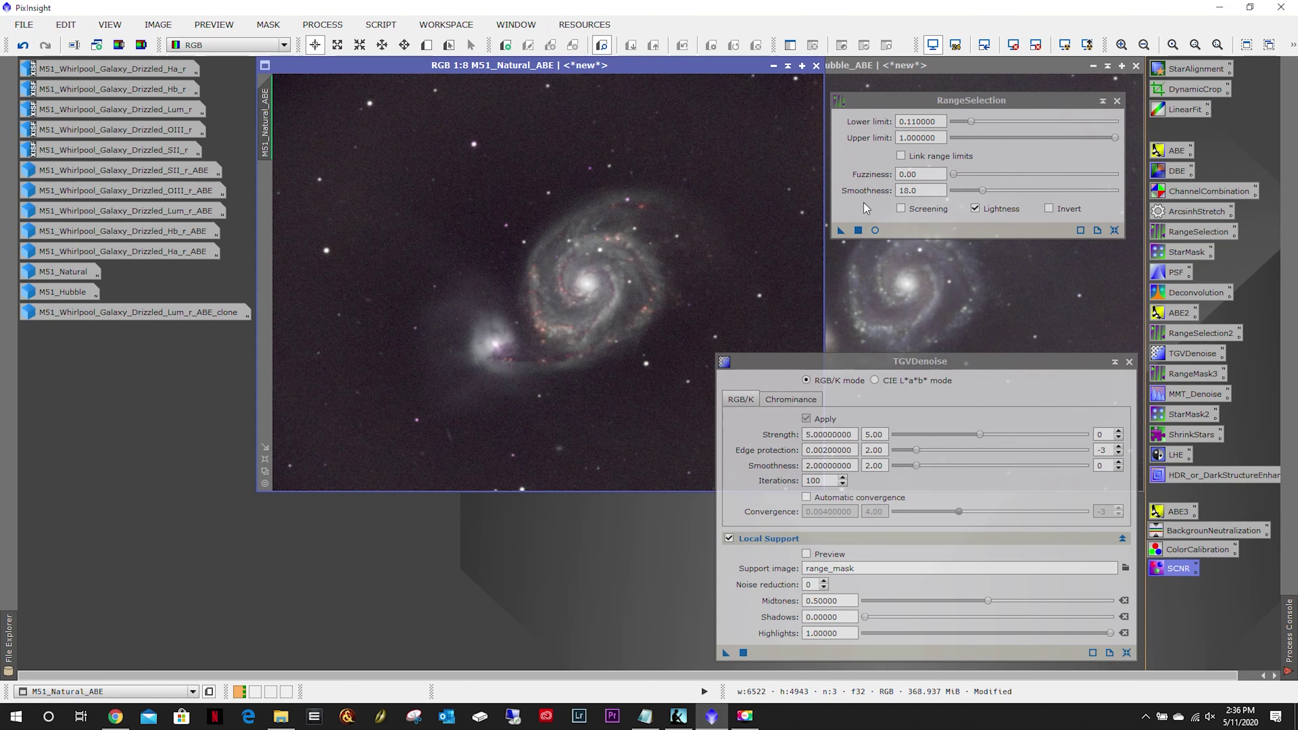
left_click(876, 230)
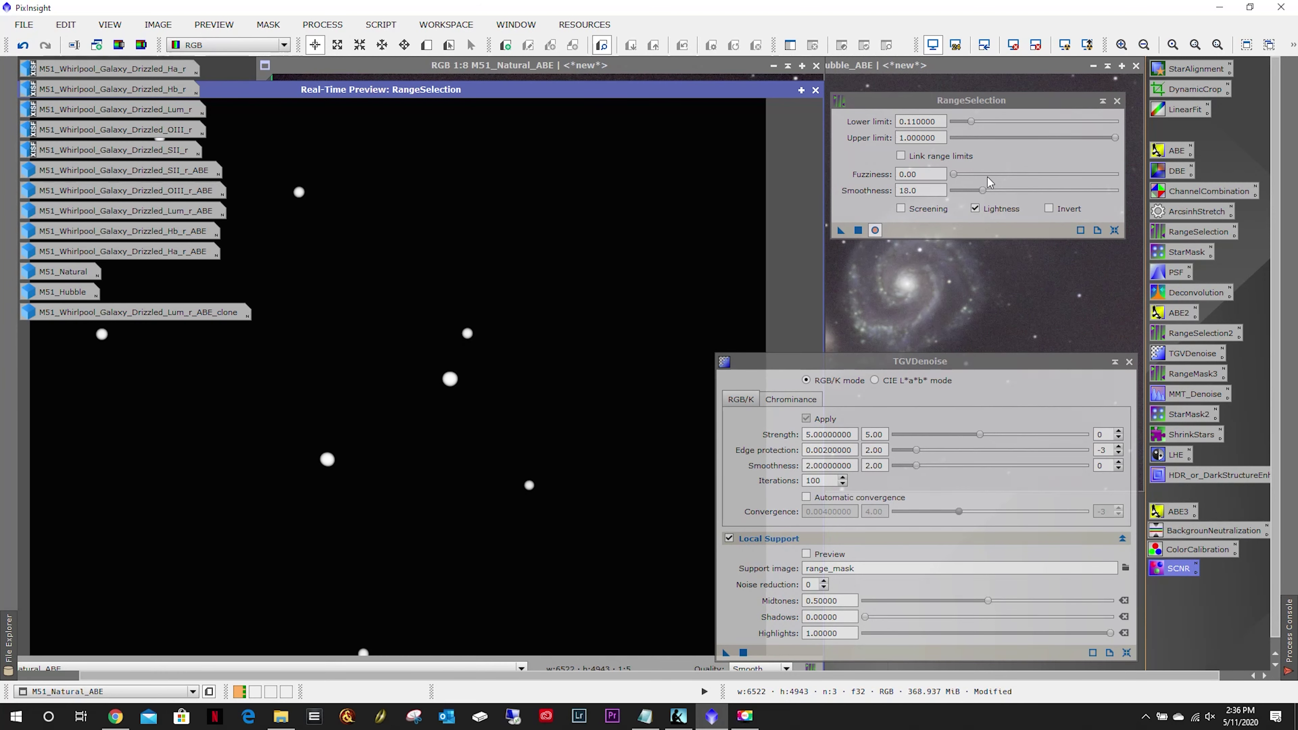
Set the range mask's lower limit to 0.01 and its smoothness to 0, keeping Lightness enabled.
mouse_move(1116, 137)
left_mouse_down()
mouse_move(997, 138)
mouse_move(1118, 141)
left_mouse_up()
left_click_drag(957, 121, 958, 127)
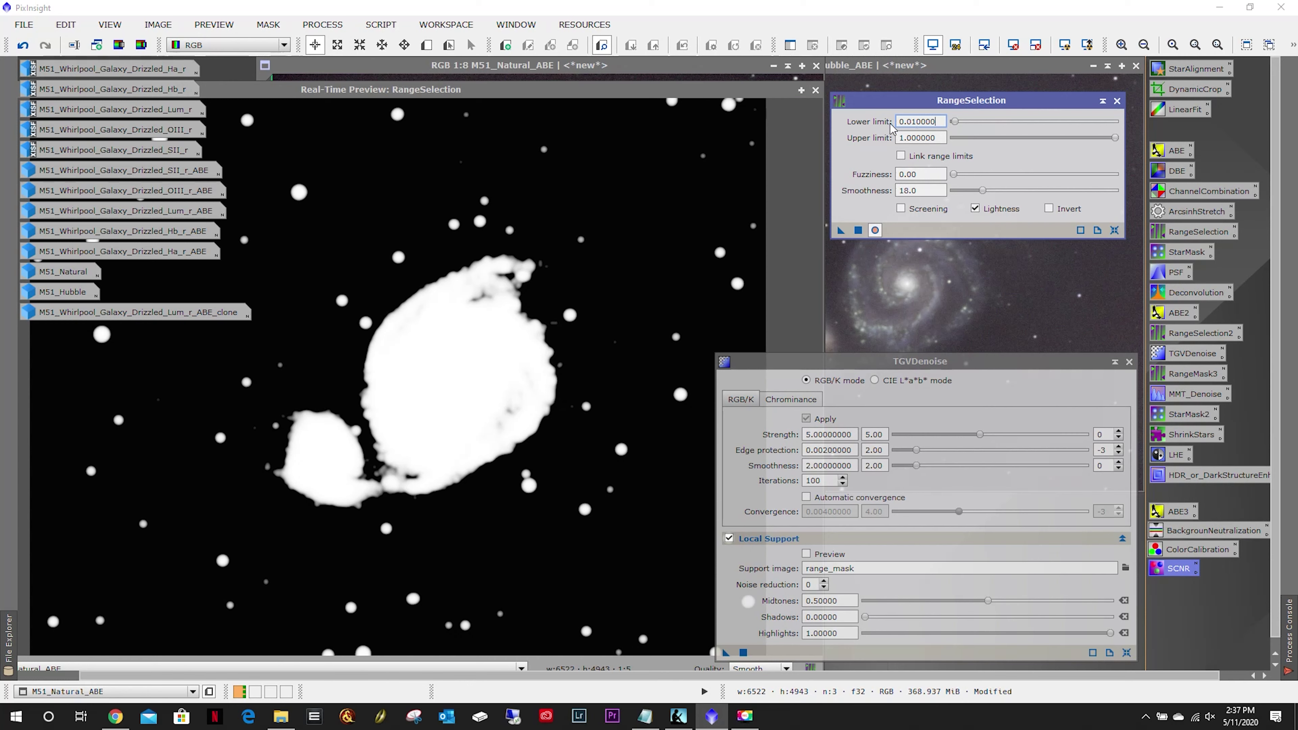
left_click(976, 207)
left_click_drag(983, 191, 948, 205)
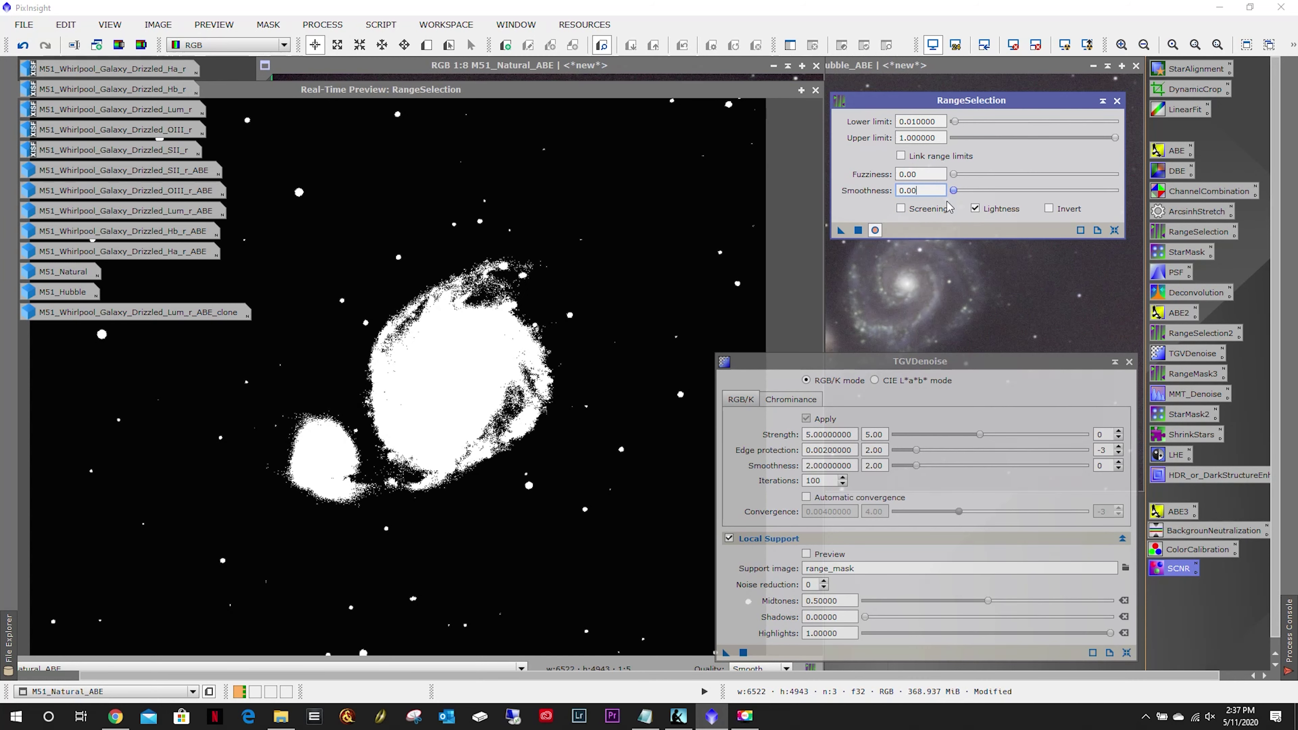
Fine-tune the RangeSelection lower limit, trying 0.009 and then 0.0095.
left_click(915, 122)
type("09")
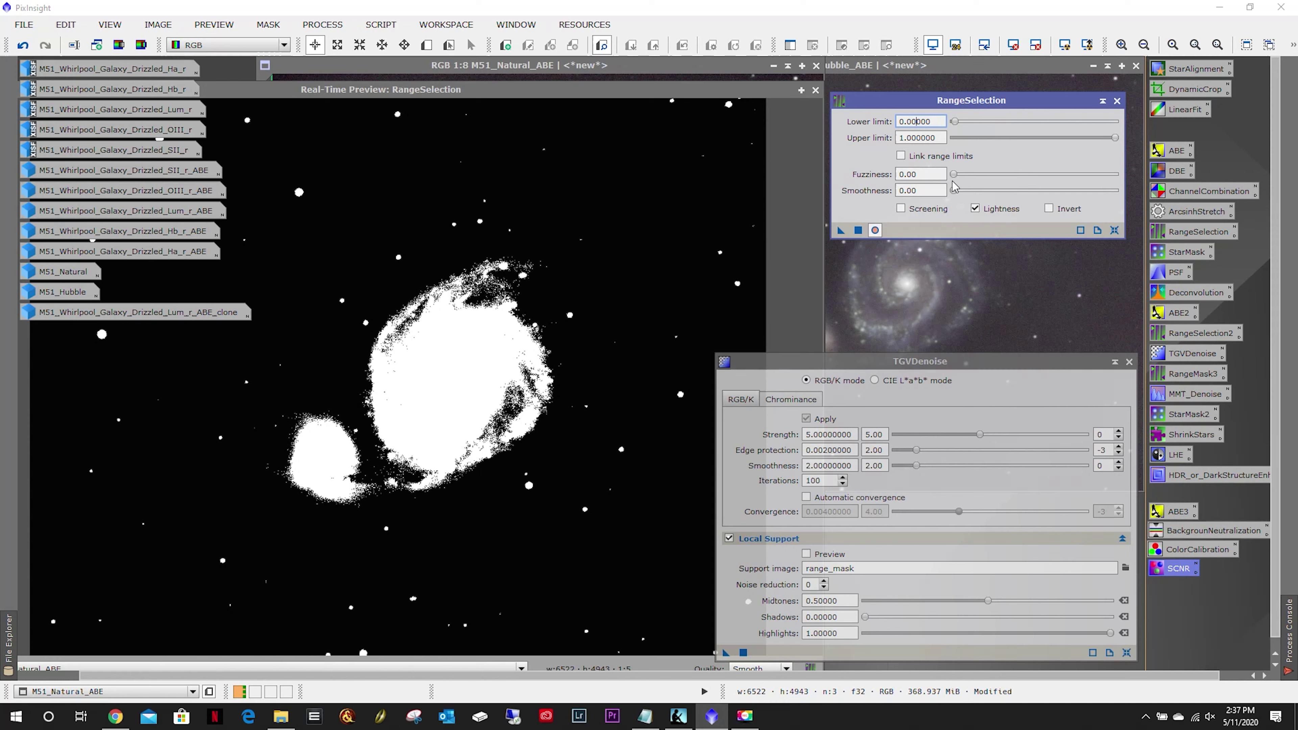
key("Return")
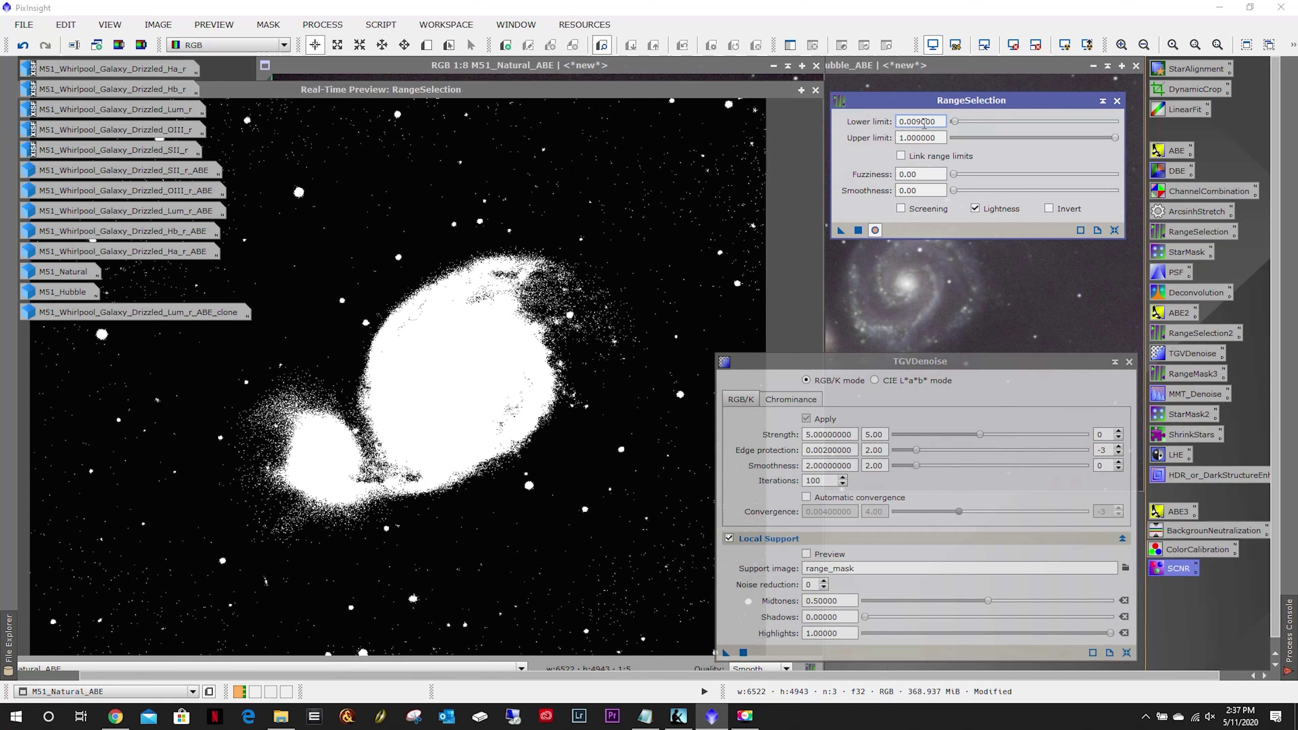
type("0")
type("9")
type("5")
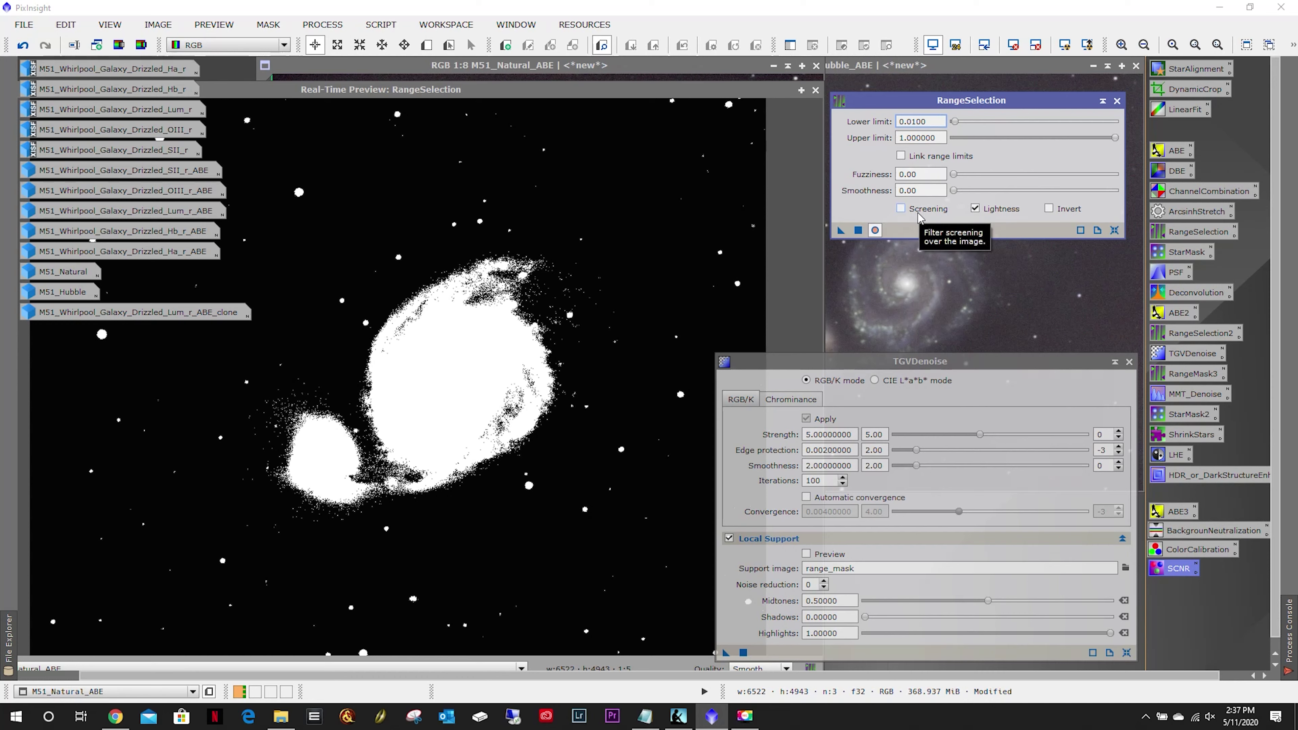
Set the RangeSelection lower limit to 0.0100 and generate a range mask from M51_Natural_ABE.
type("100")
key("Return")
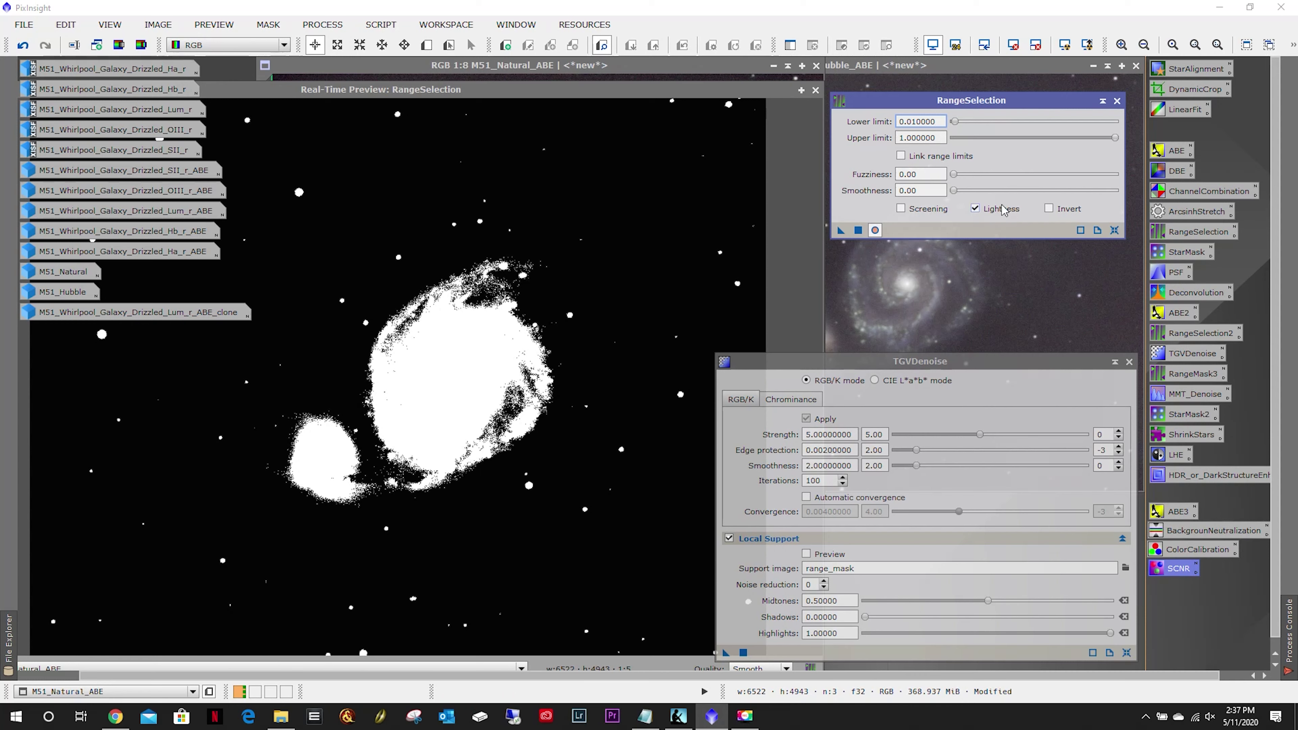
left_click(816, 91)
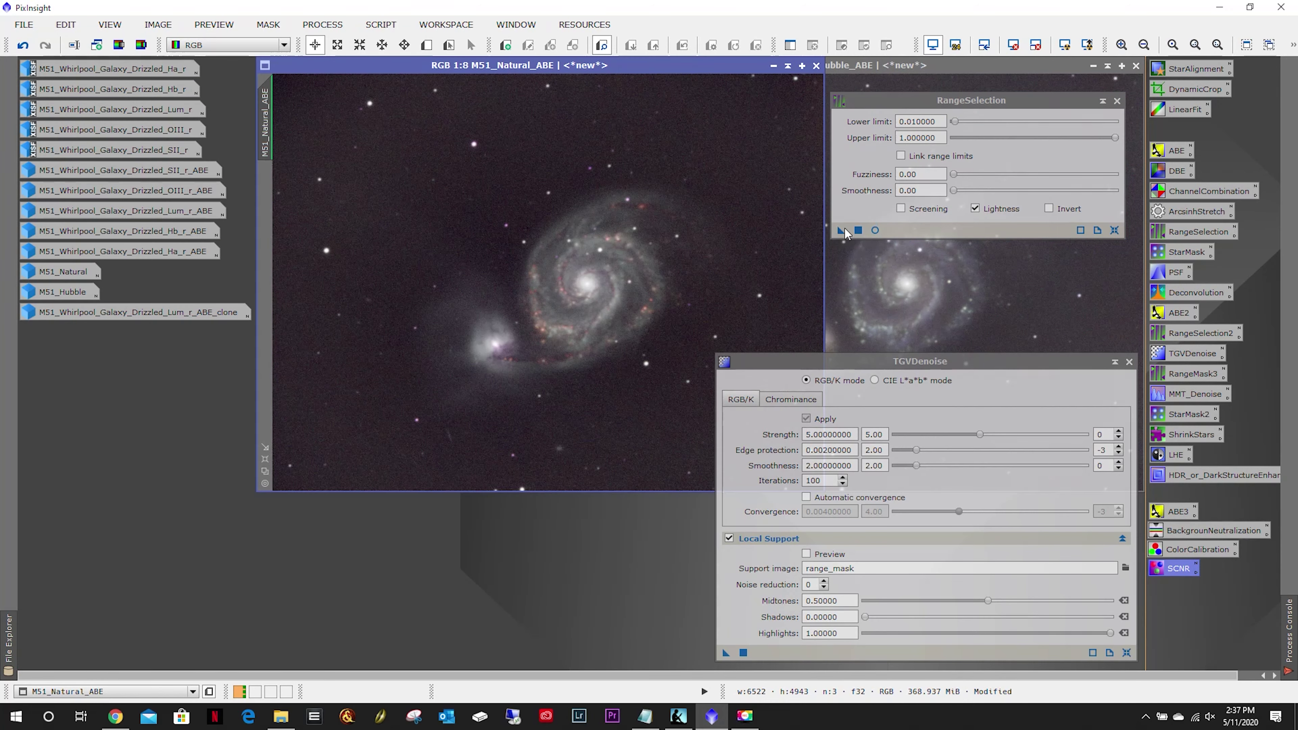
left_click_drag(840, 230, 600, 182)
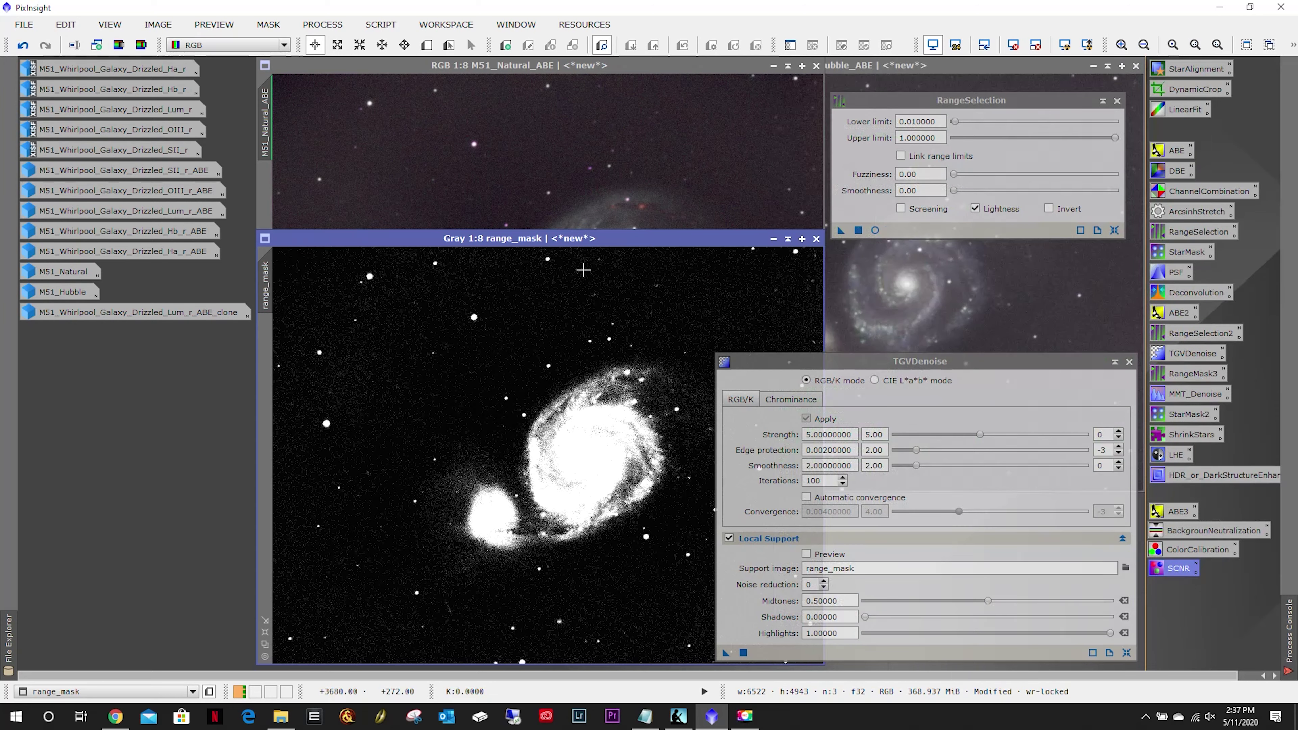
Minimize the new range_mask image and park its icon in the workspace's empty lower area.
left_click_drag(654, 238, 564, 130)
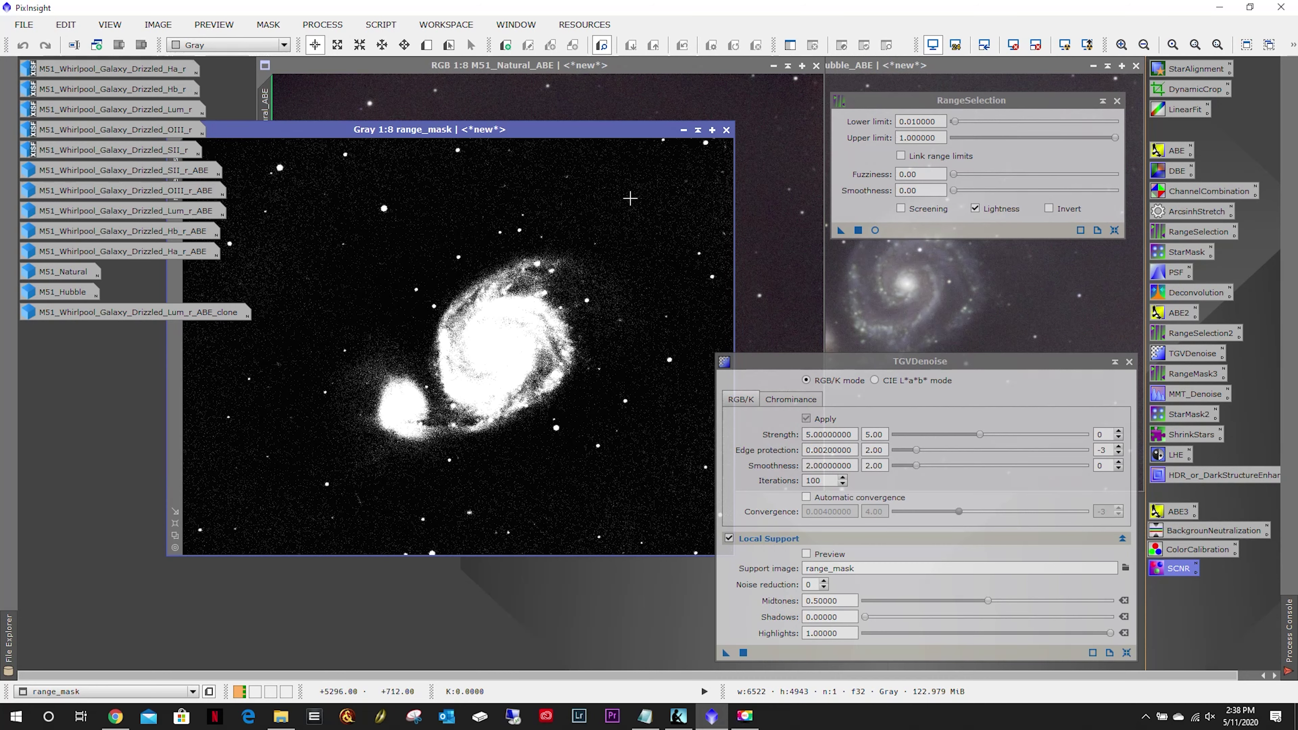
left_click(684, 130)
left_click_drag(491, 347, 70, 649)
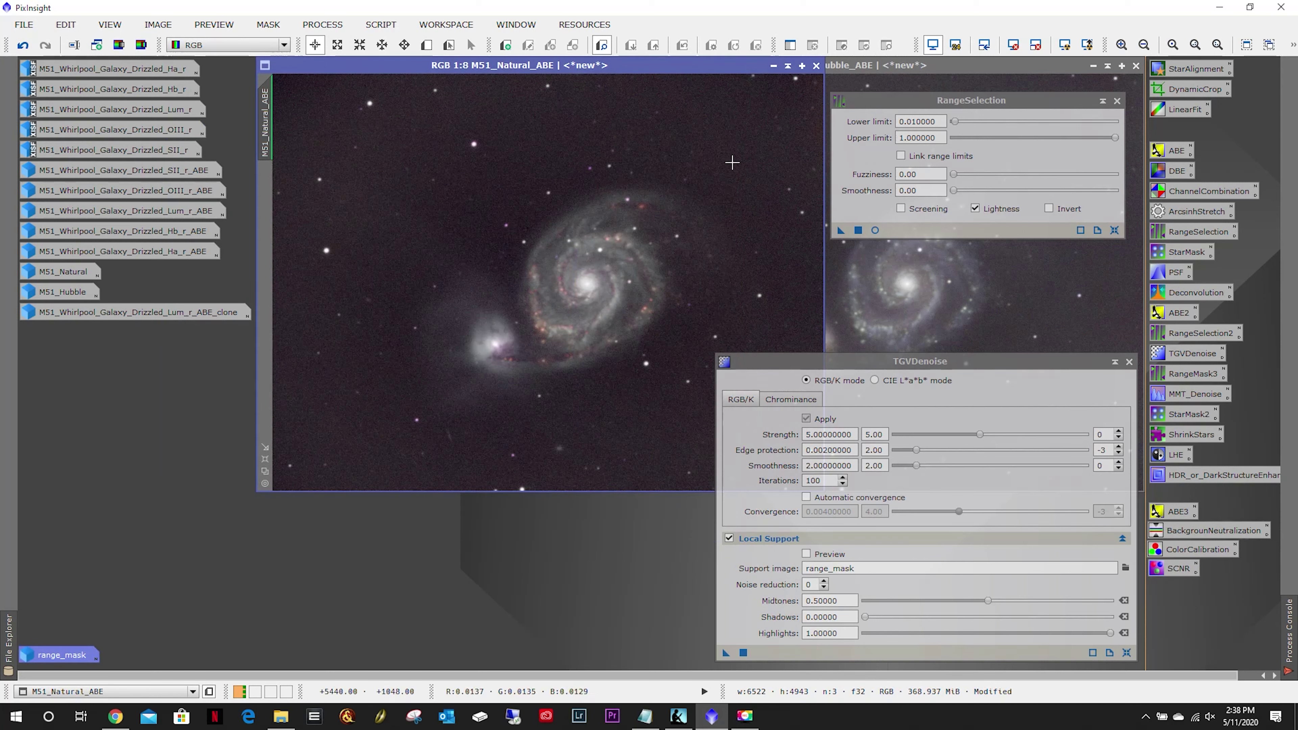
Preview RangeSelection in real time on M51_Hubble_ABE and set its lower limit to 0.011.
left_click(930, 66)
left_click(879, 231)
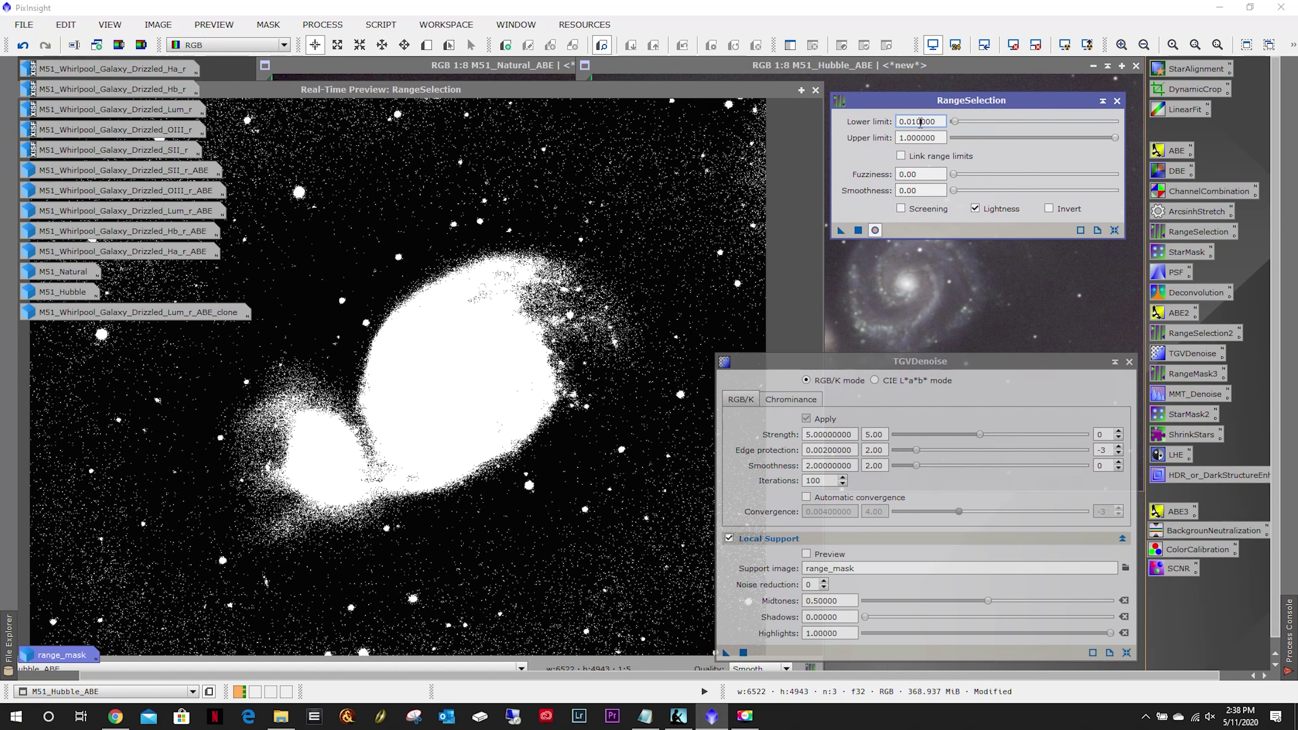
key("BackSpace")
type("1")
key("Return")
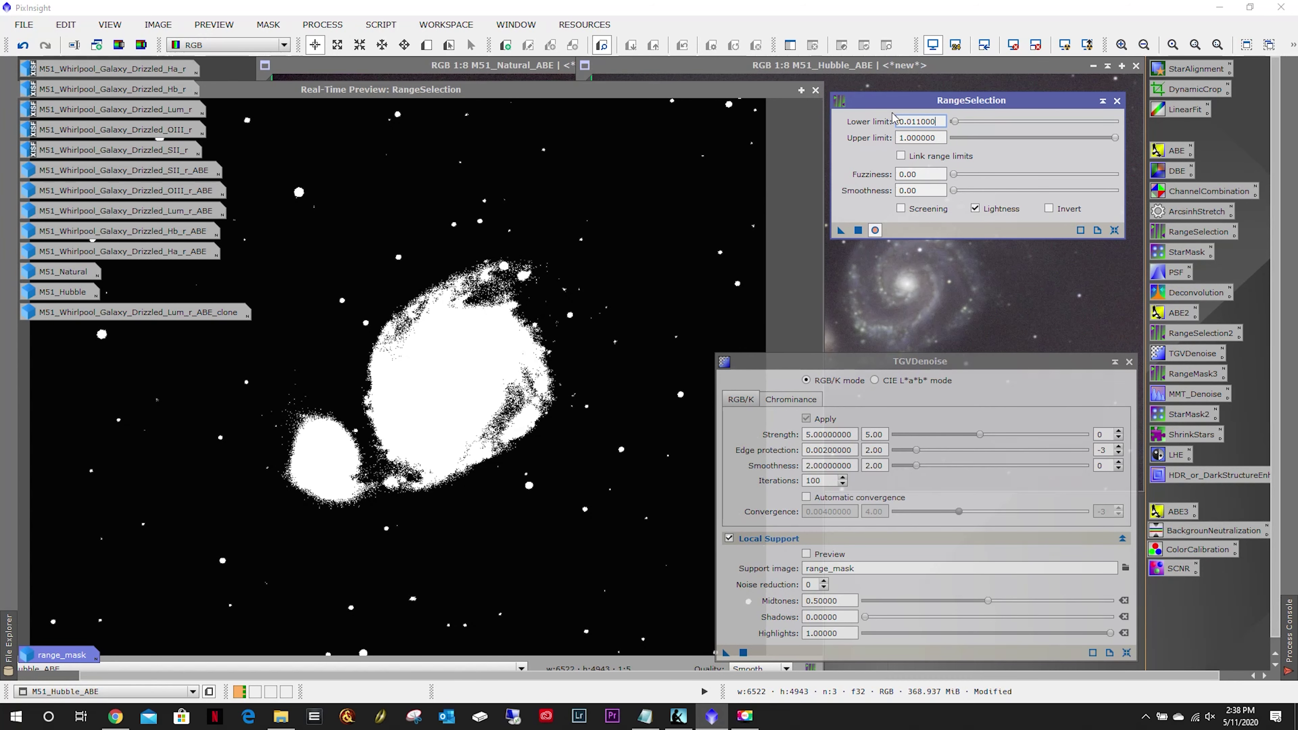
Generate a range mask from M51_Hubble_ABE and park it minimized beside the range_mask icon.
left_click(816, 90)
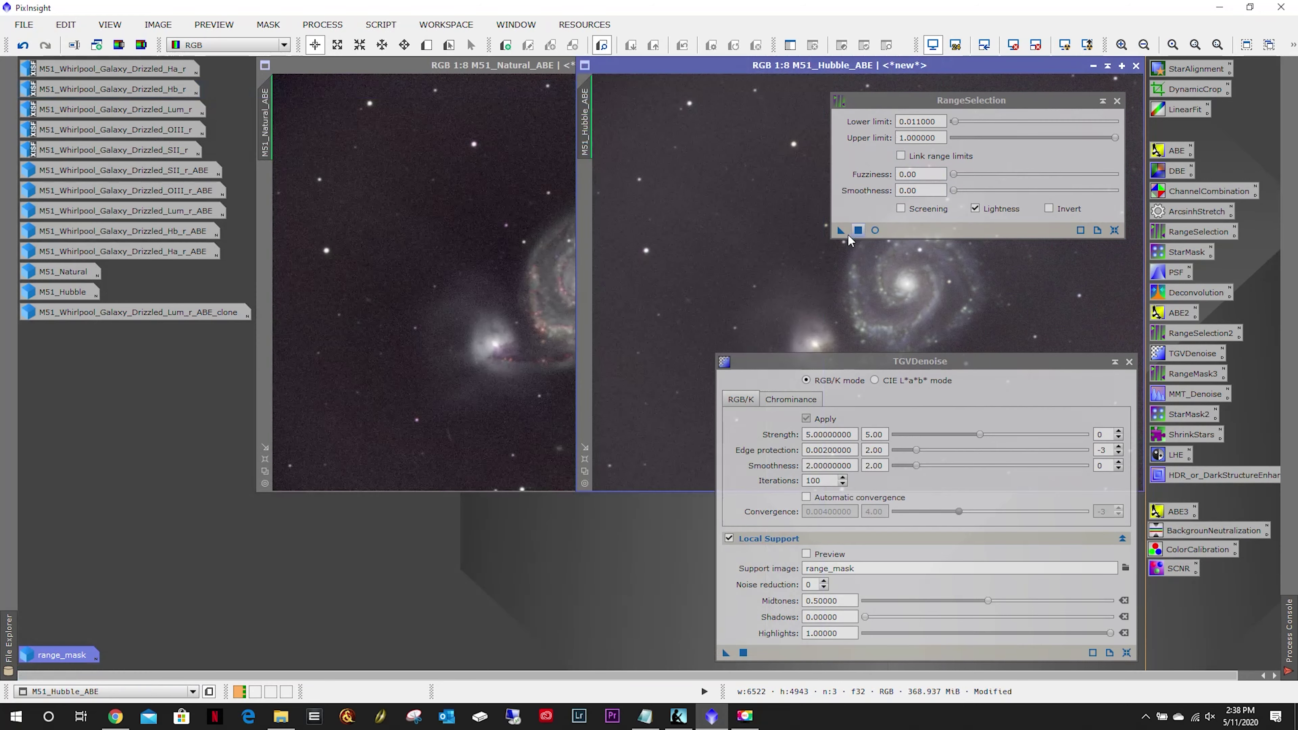
left_click_drag(841, 231, 727, 221)
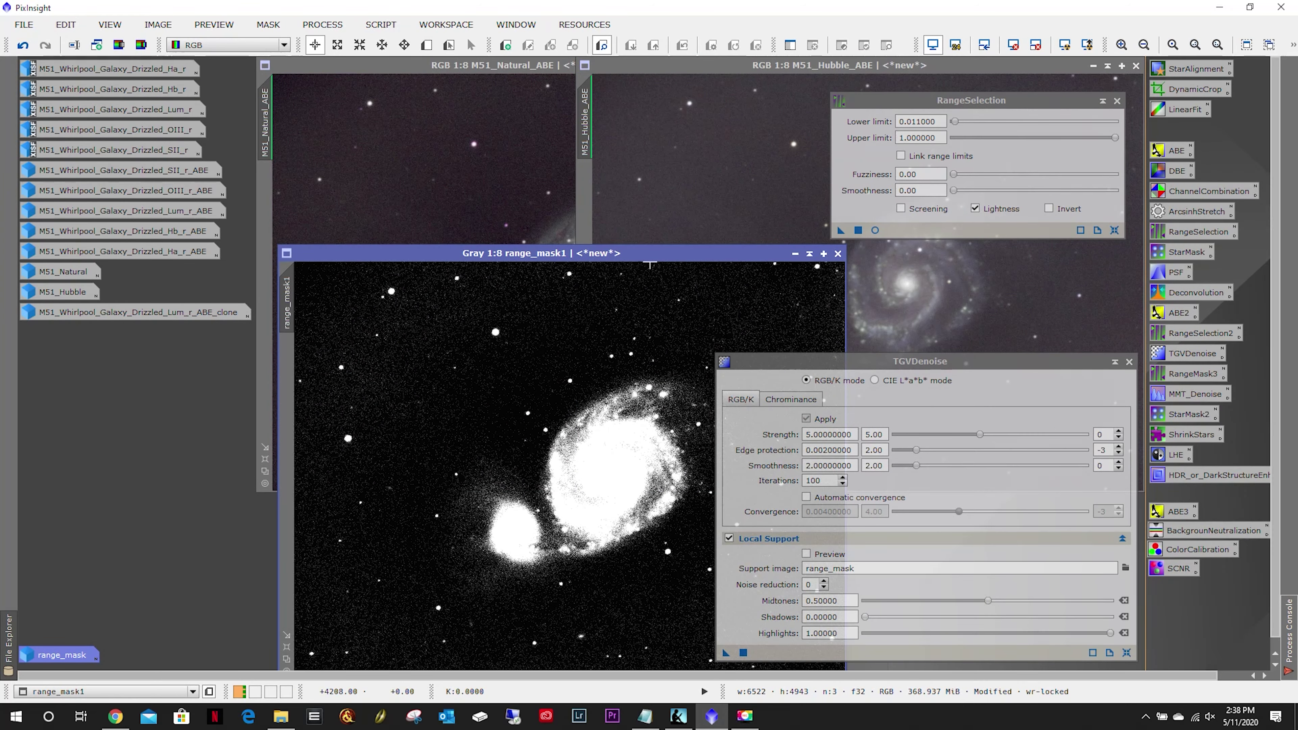
left_click(795, 254)
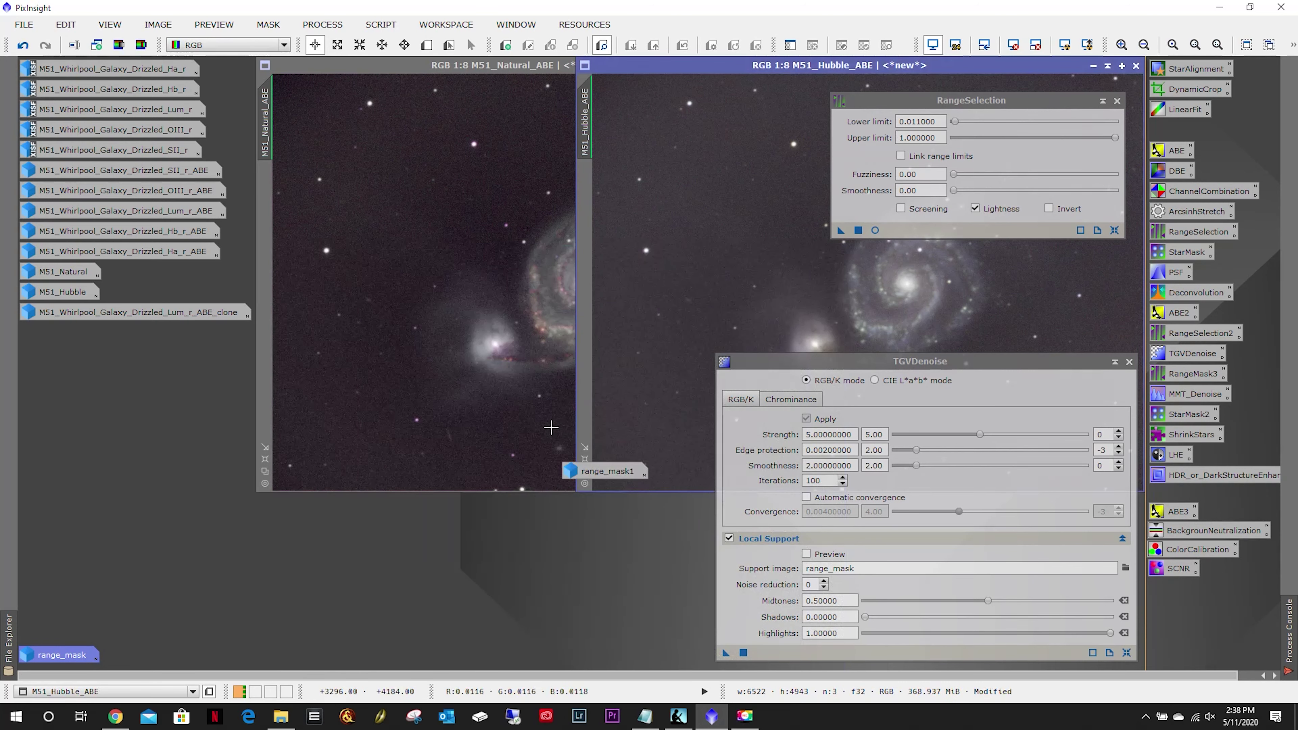
left_click_drag(611, 473, 137, 665)
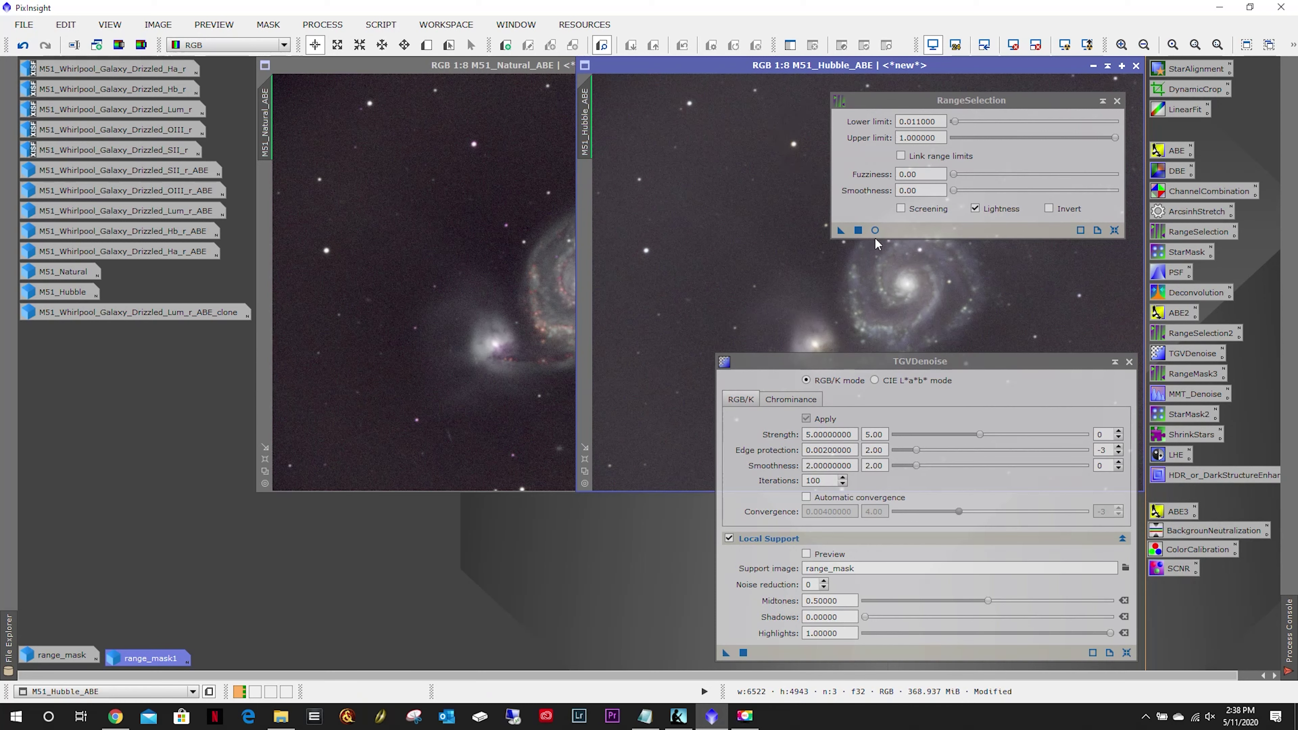
Save the RangeSelection settings as a process icon named RangeSelection4 below the SCNR icon, and close the RangeSelection process.
left_click_drag(841, 231, 590, 573)
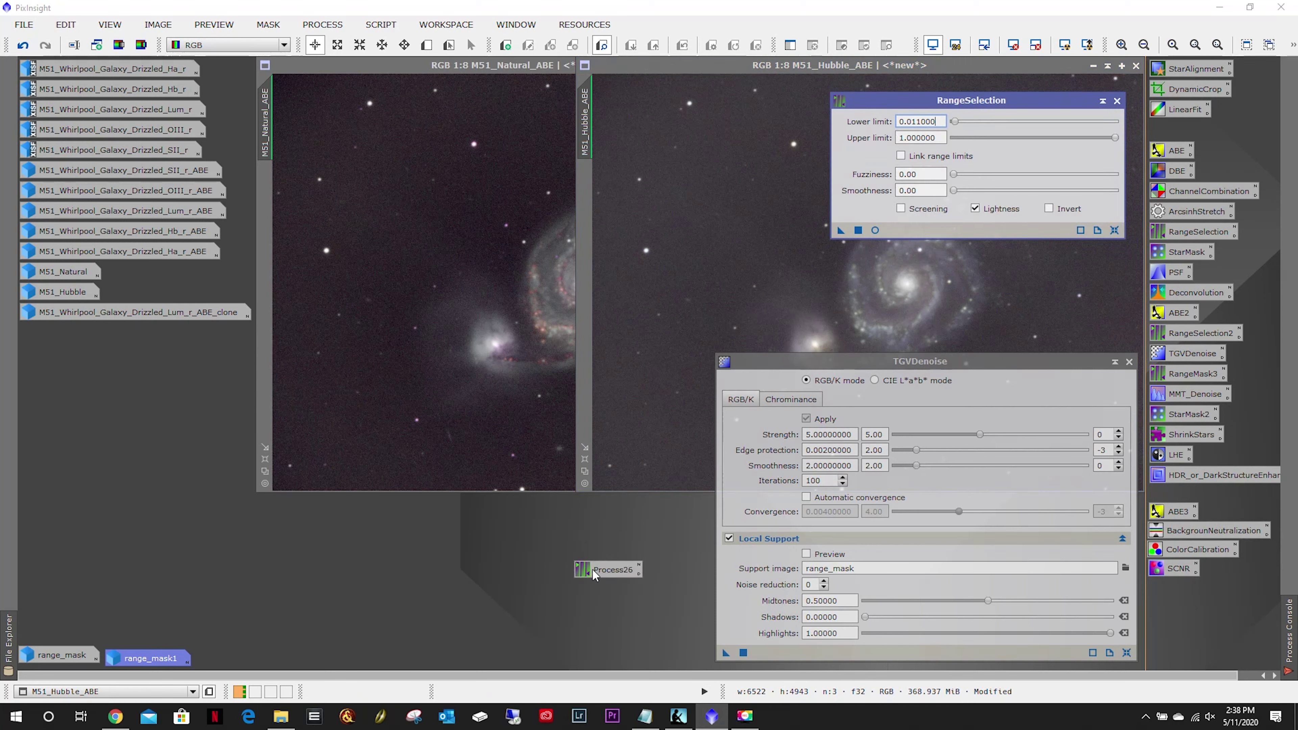
right_click(593, 569)
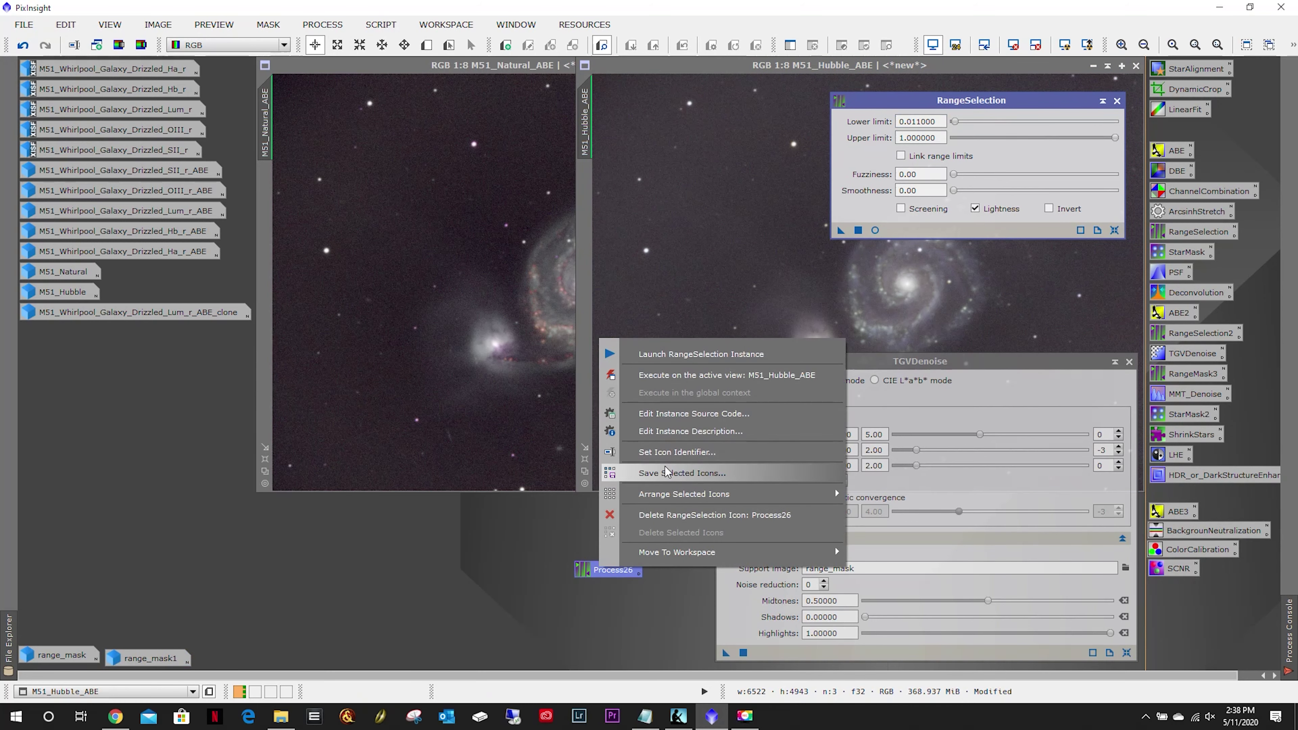
left_click(665, 453)
type("RangeSeletion")
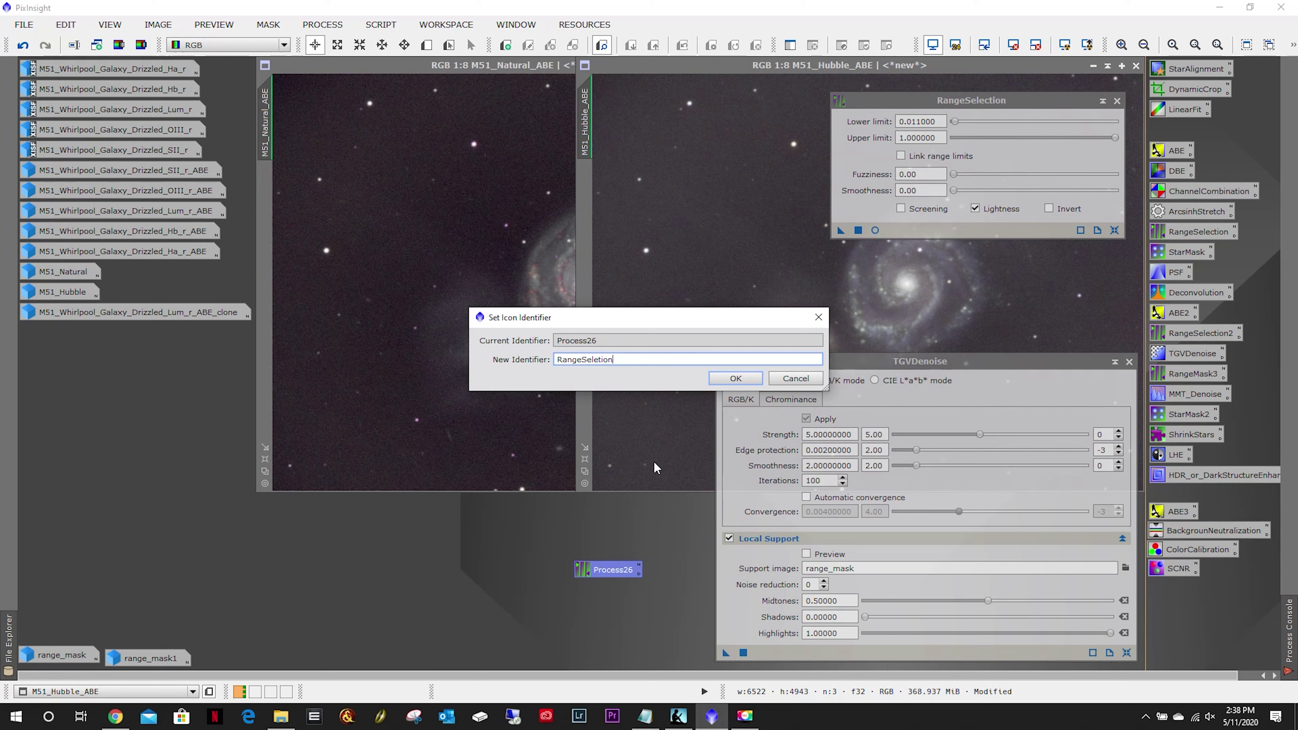
key("BackSpace")
key("BackSpace")
key("BackSpace")
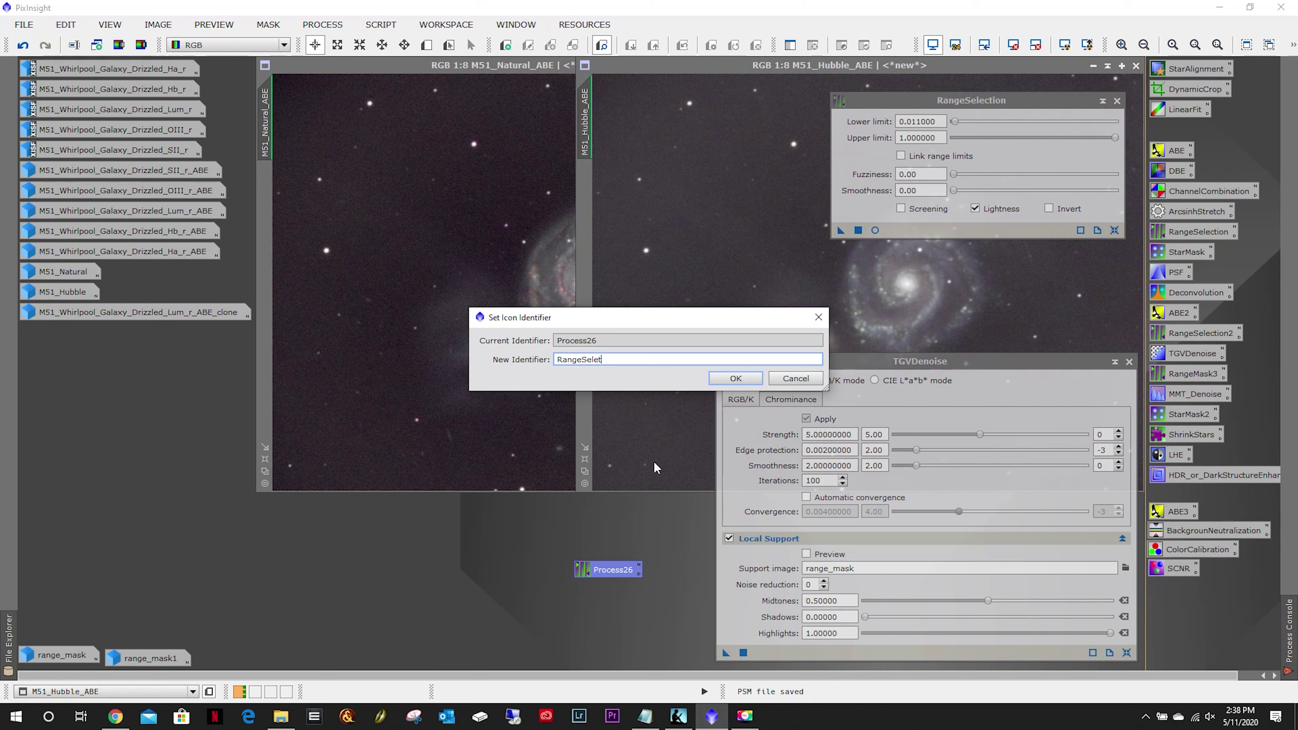
type("ction4")
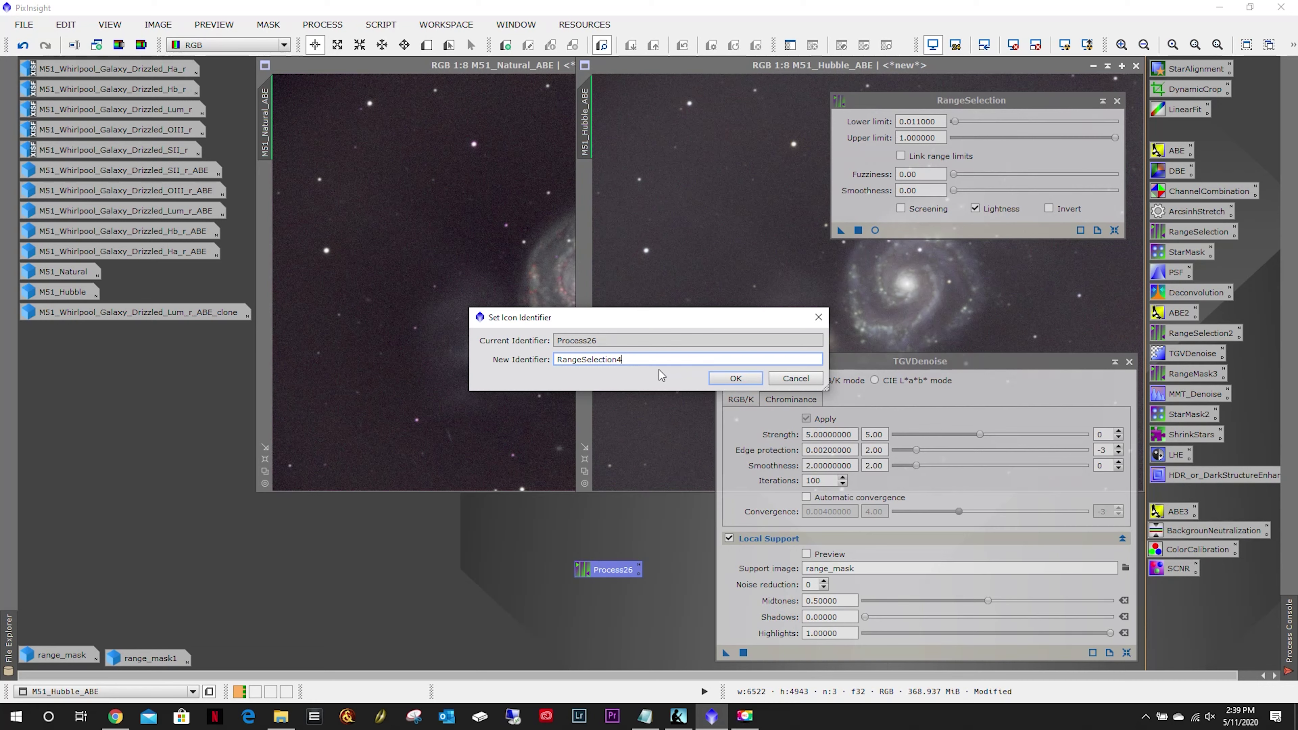
left_click(743, 380)
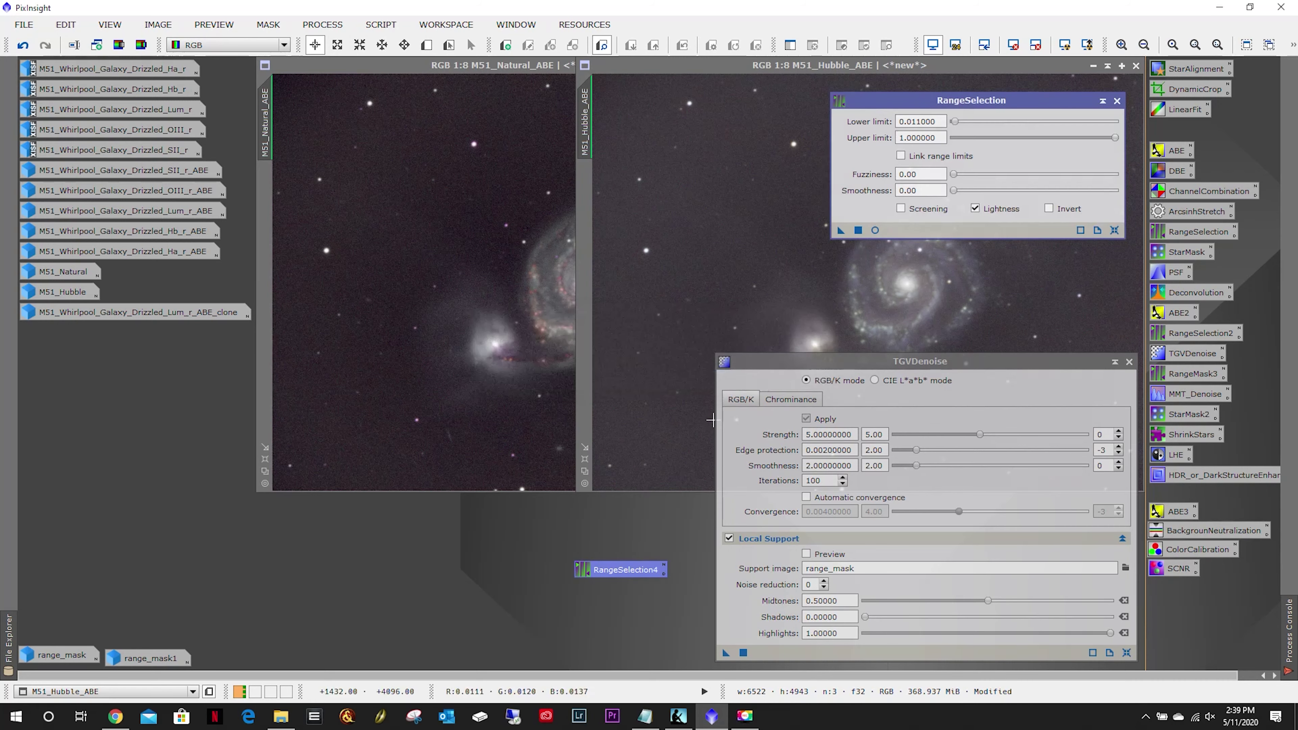
left_click_drag(1257, 591, 1172, 597)
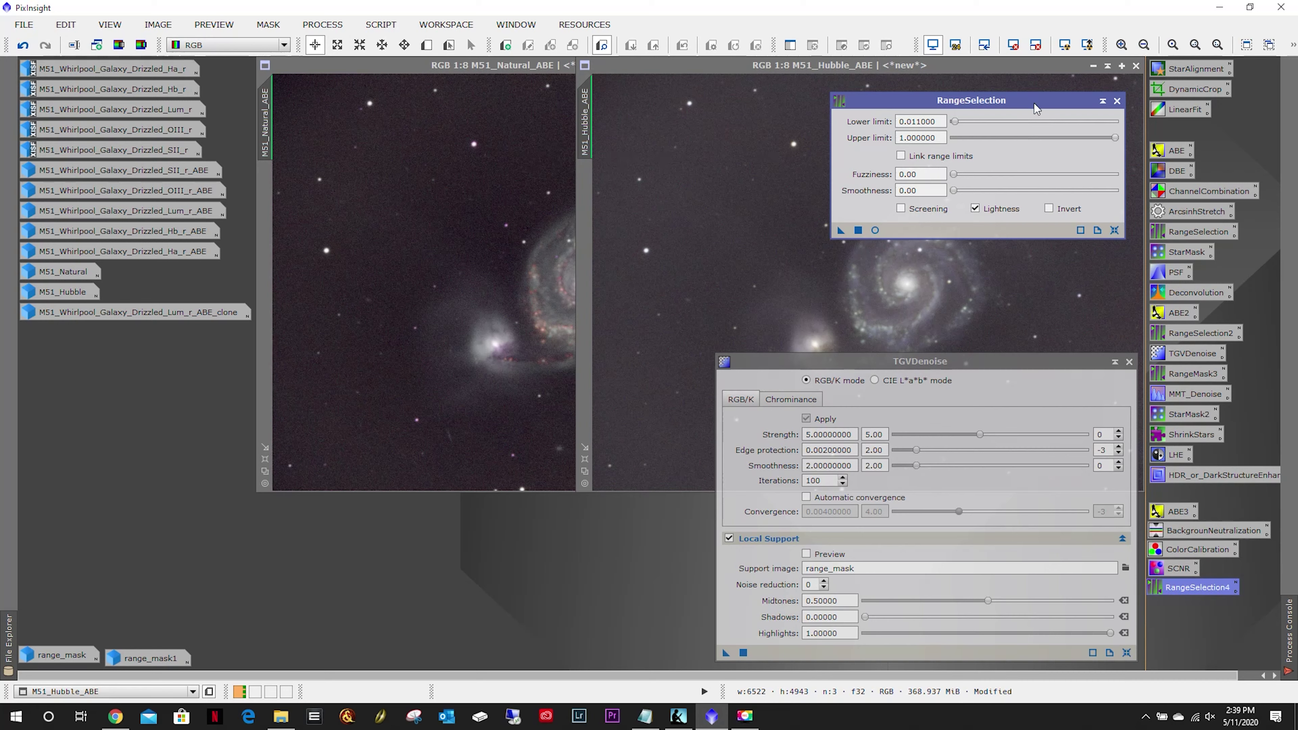
left_click(1118, 102)
Restore range_mask, apply it as the mask of M51_Natural_ABE, and minimize it again.
double_click(62, 655)
left_click_drag(397, 135, 661, 108)
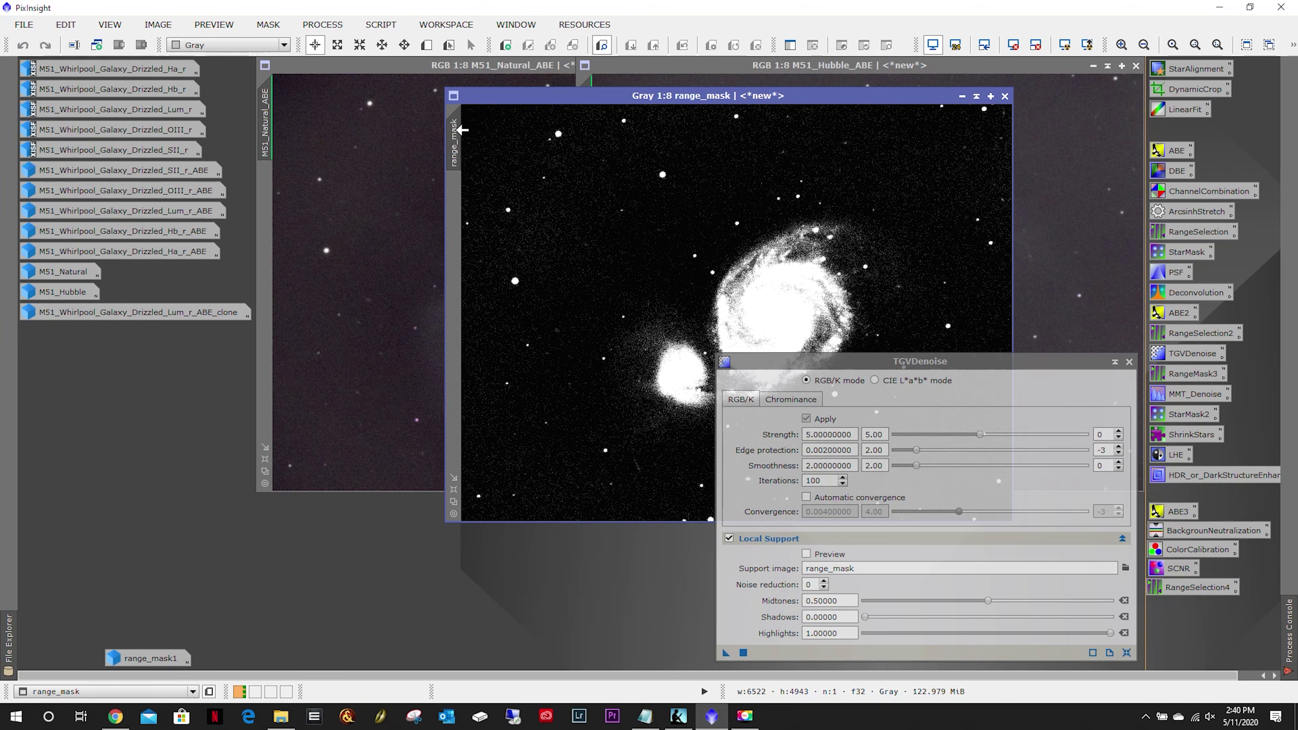
left_click_drag(456, 136, 267, 214)
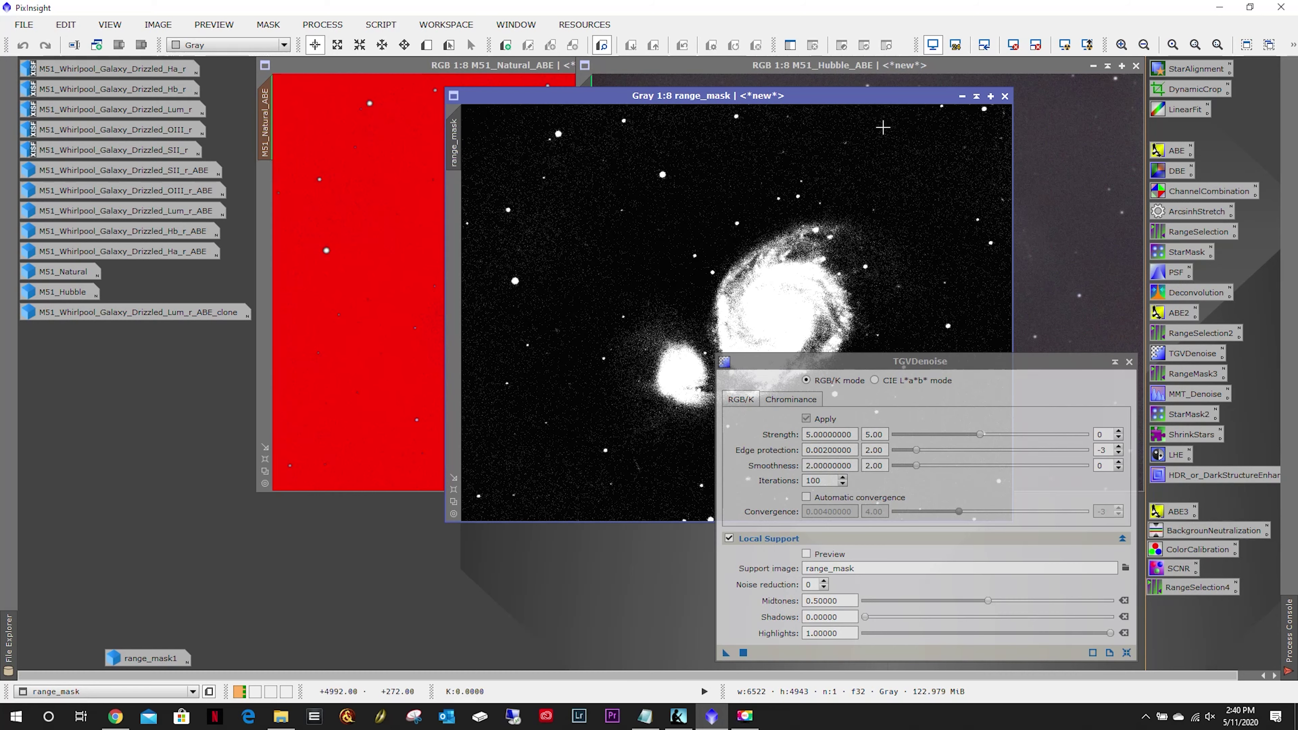
left_click(964, 95)
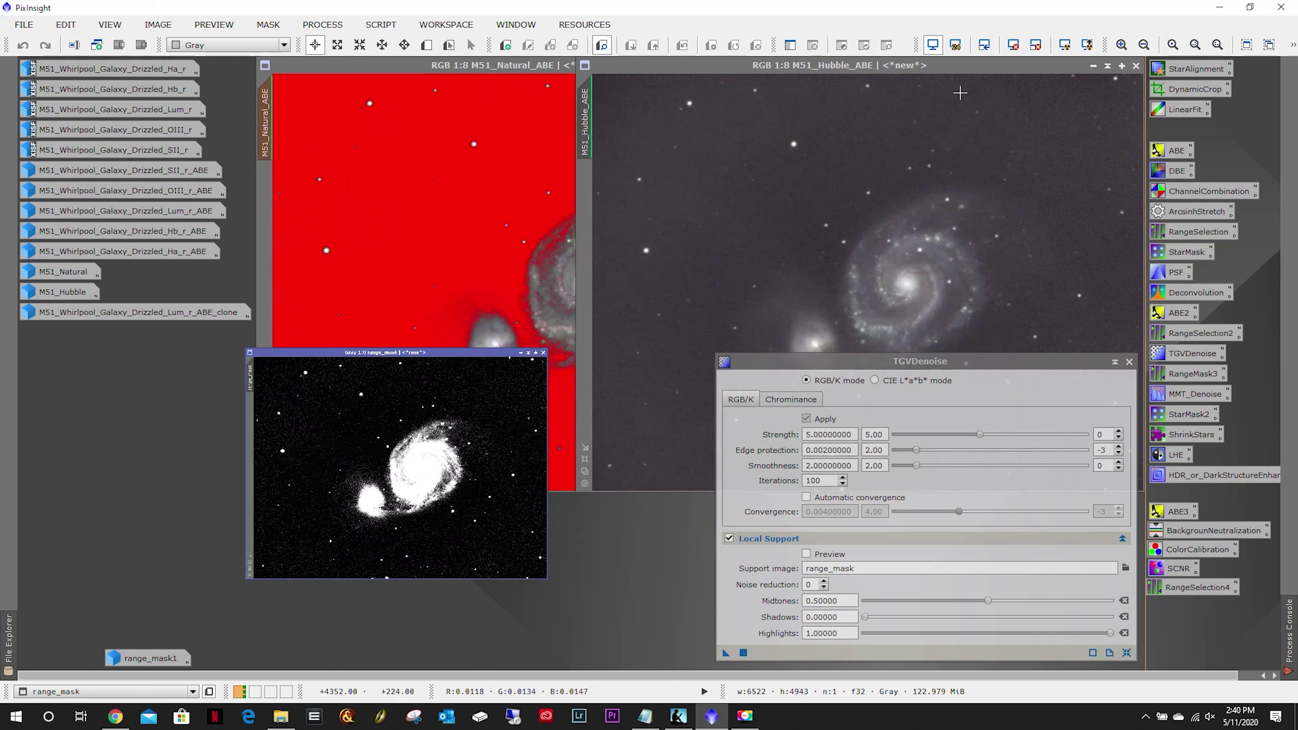
Restore range_mask1, apply it as the mask of M51_Hubble_ABE, and minimize it again.
double_click(137, 660)
left_click_drag(409, 283, 586, 204)
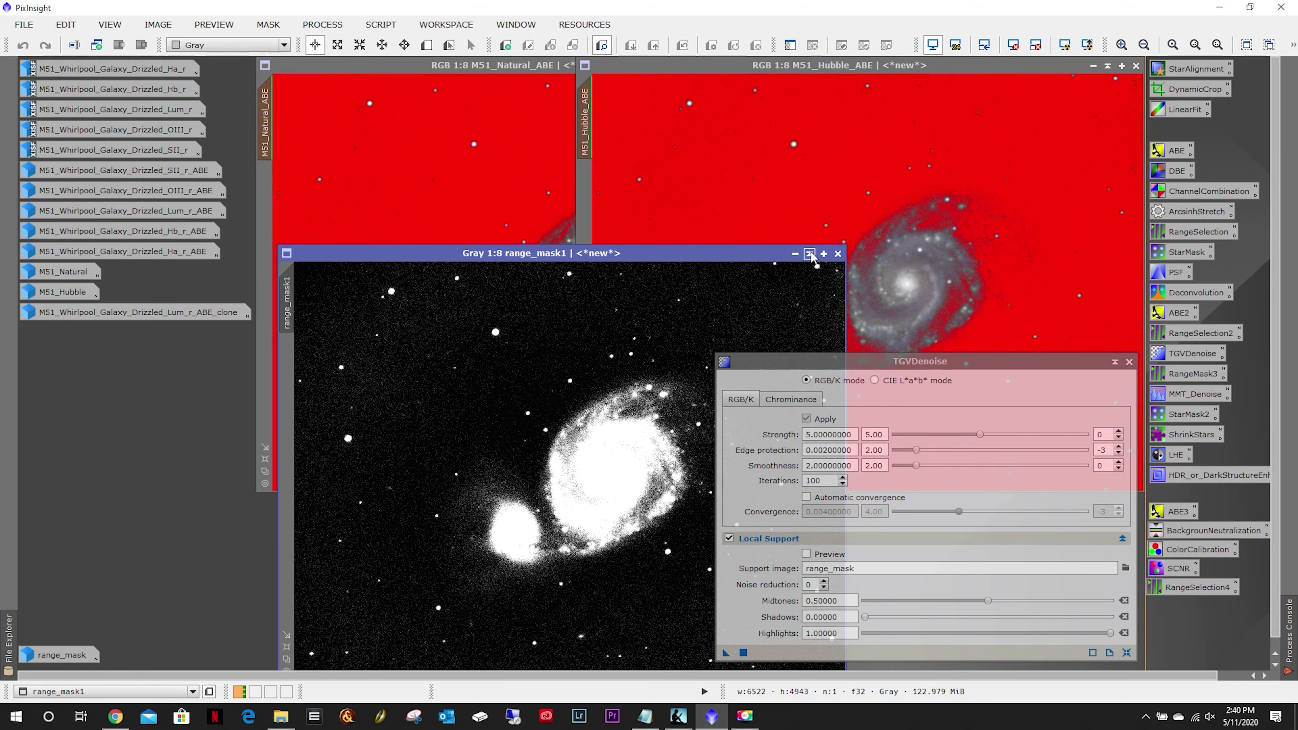
left_click(795, 254)
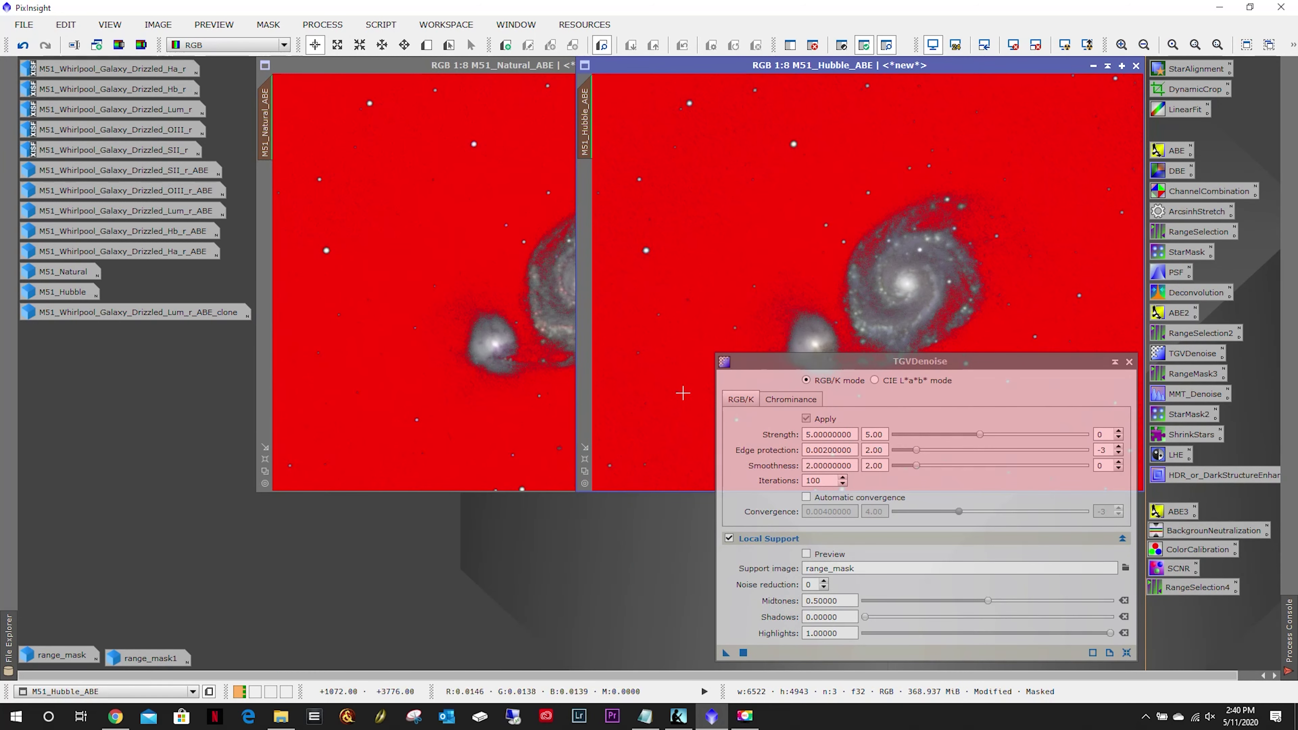
Disable Local Support in the TGVDenoise settings.
left_click(820, 372)
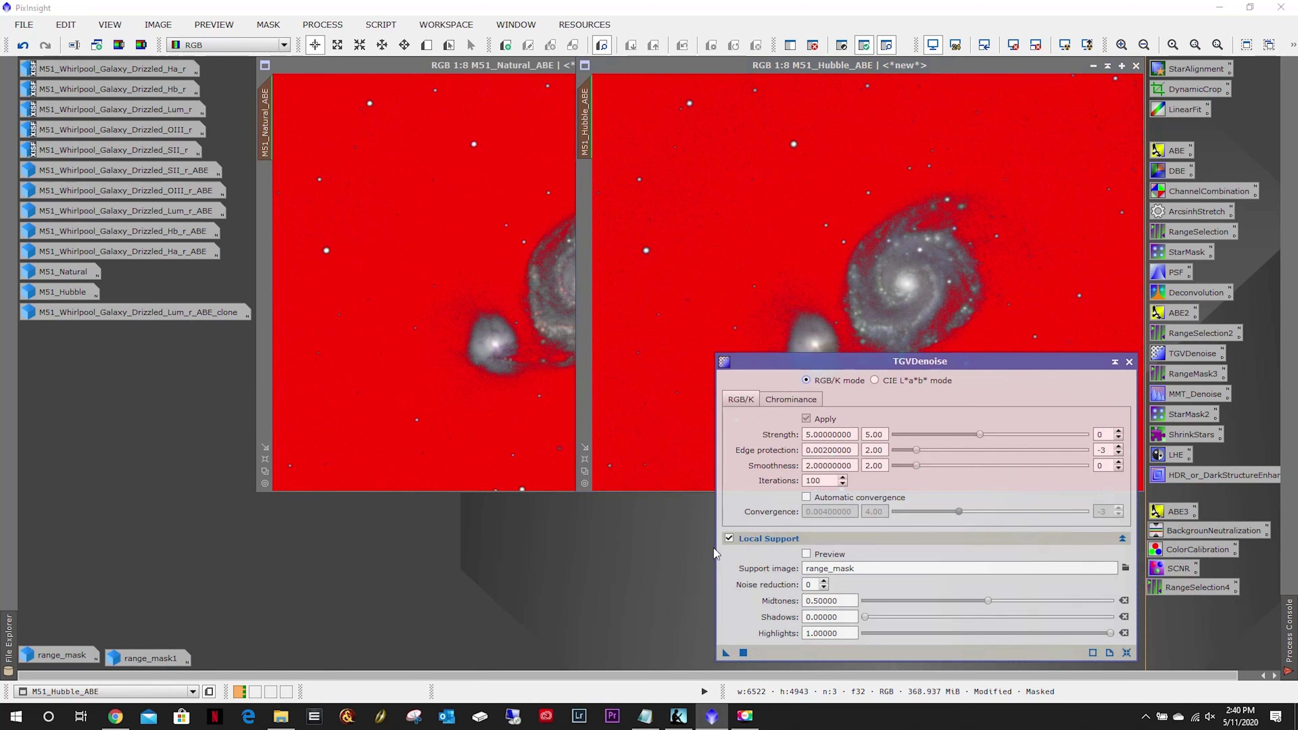
left_click(729, 538)
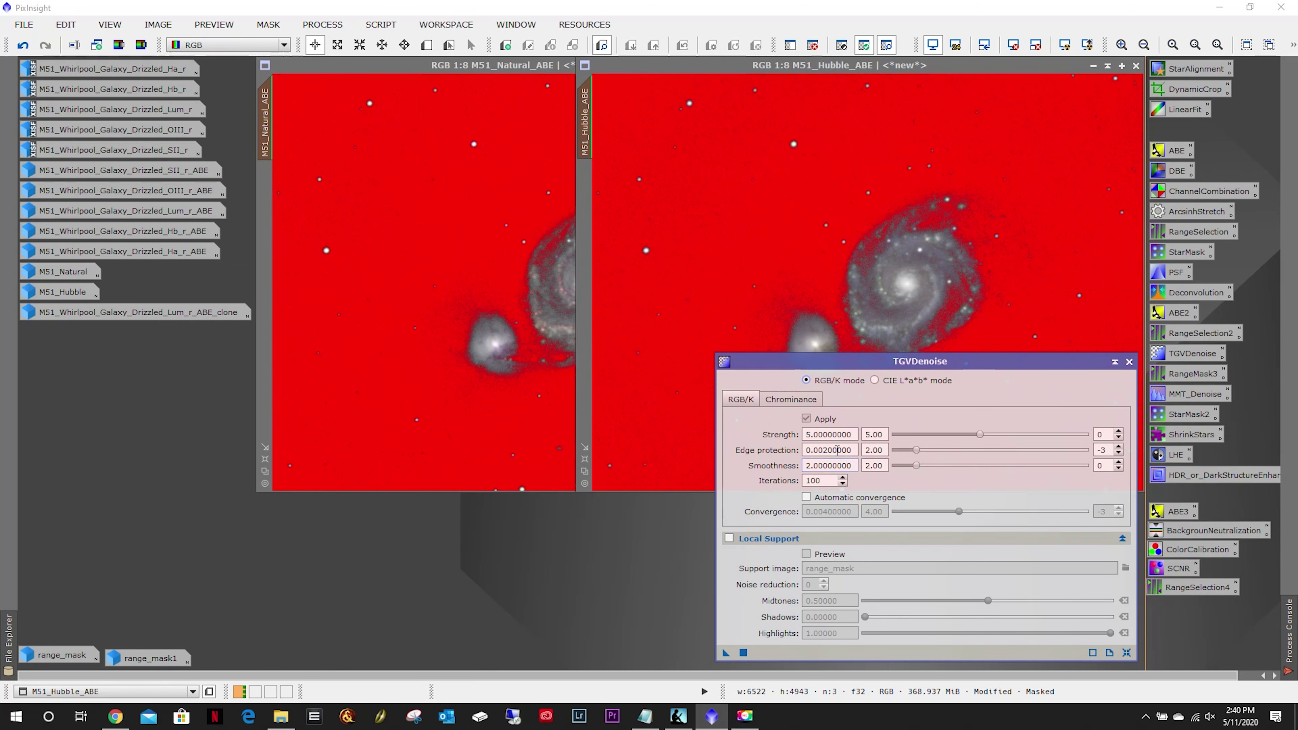
Invert the masks on M51_Natural_ABE and M51_Hubble_ABE so the galaxies are protected and the backgrounds are exposed.
left_click(388, 73)
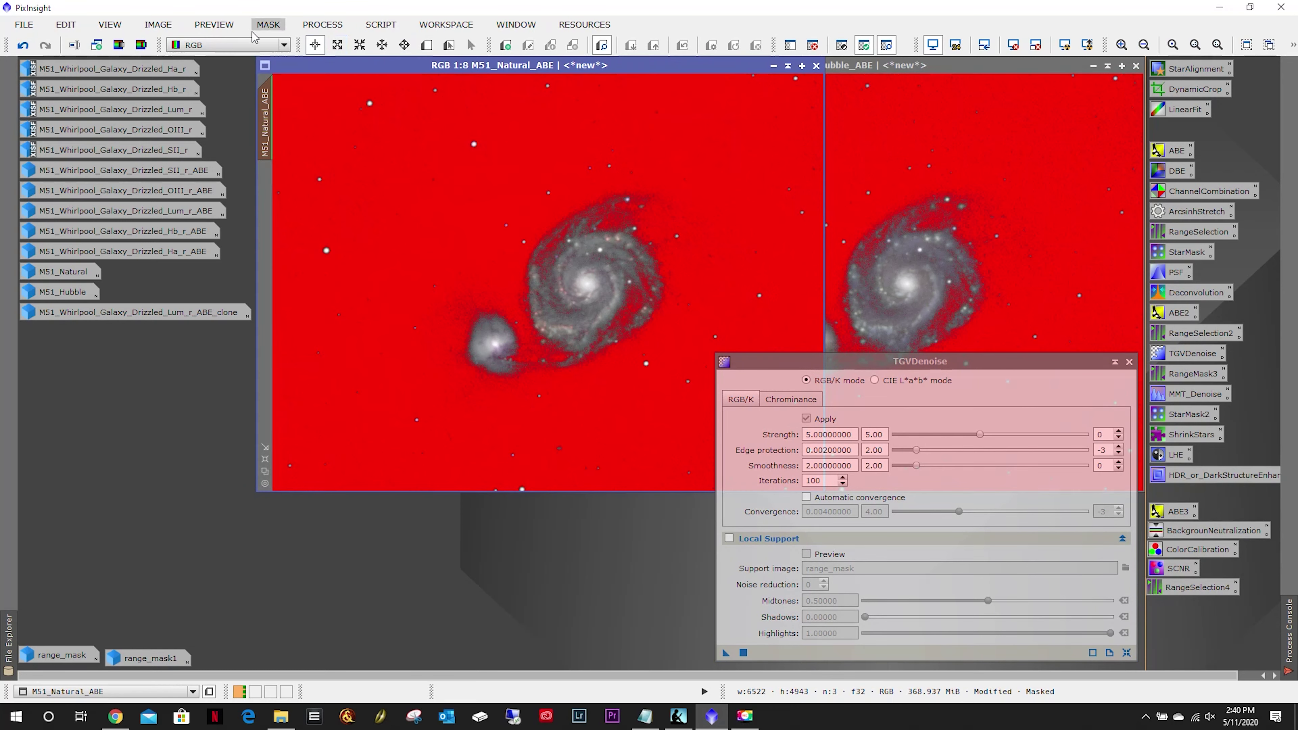
left_click(269, 24)
left_click(290, 81)
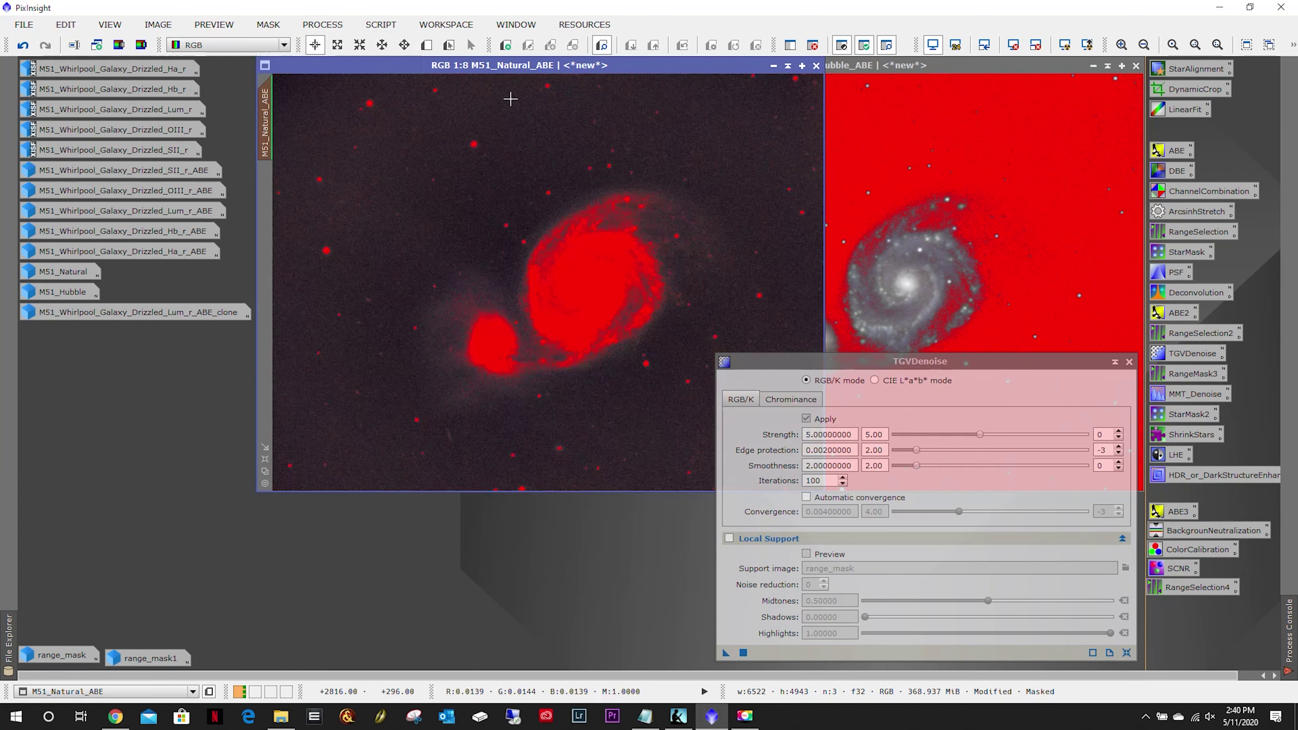
left_click(926, 69)
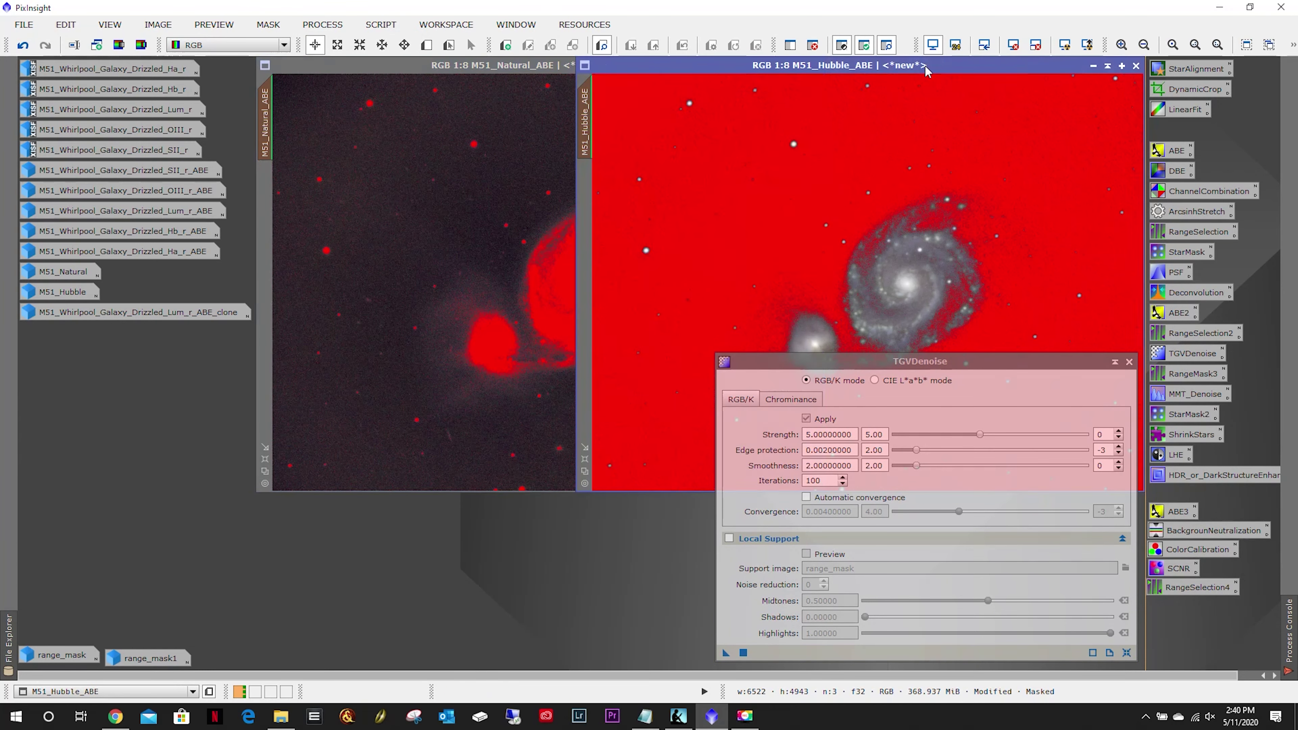
left_click(269, 25)
left_click(286, 87)
Hide the mask overlays on M51_Hubble_ABE and M51_Natural_ABE while keeping both masks enabled.
left_click(268, 24)
left_click(289, 120)
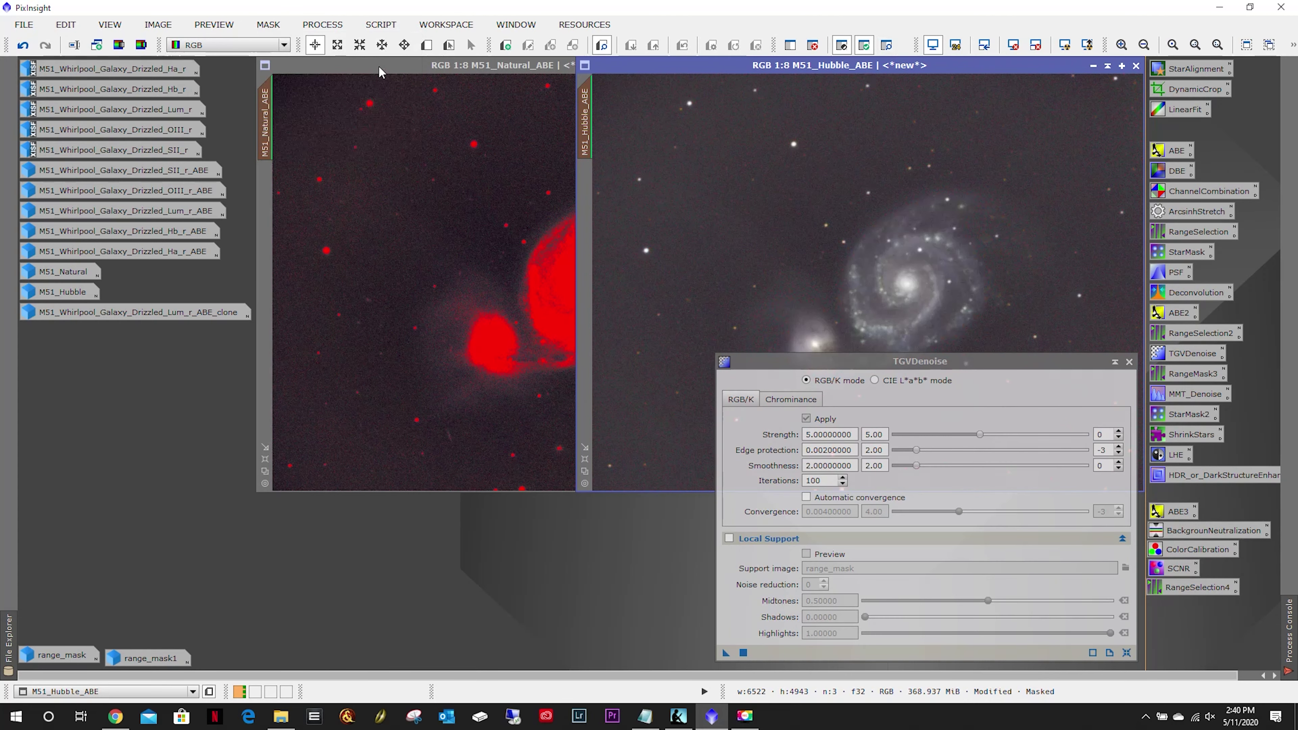
left_click(284, 92)
left_click(273, 27)
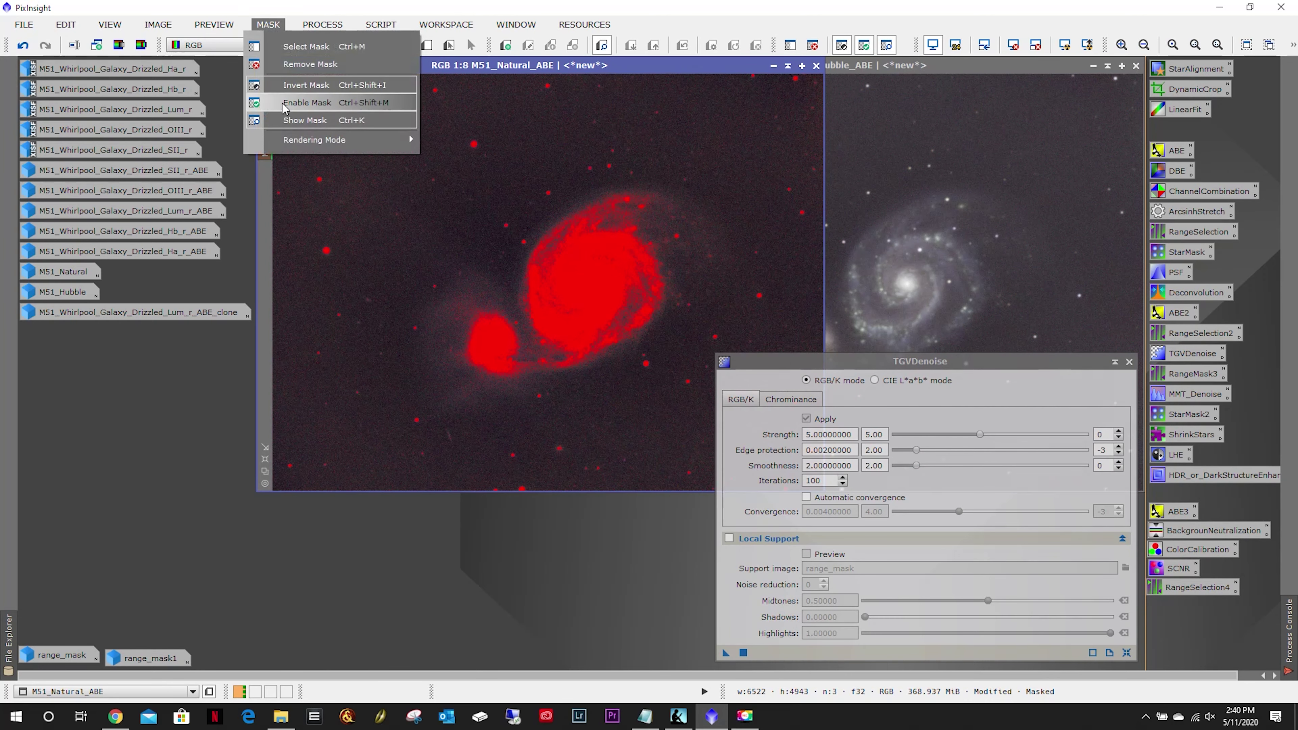
left_click(289, 121)
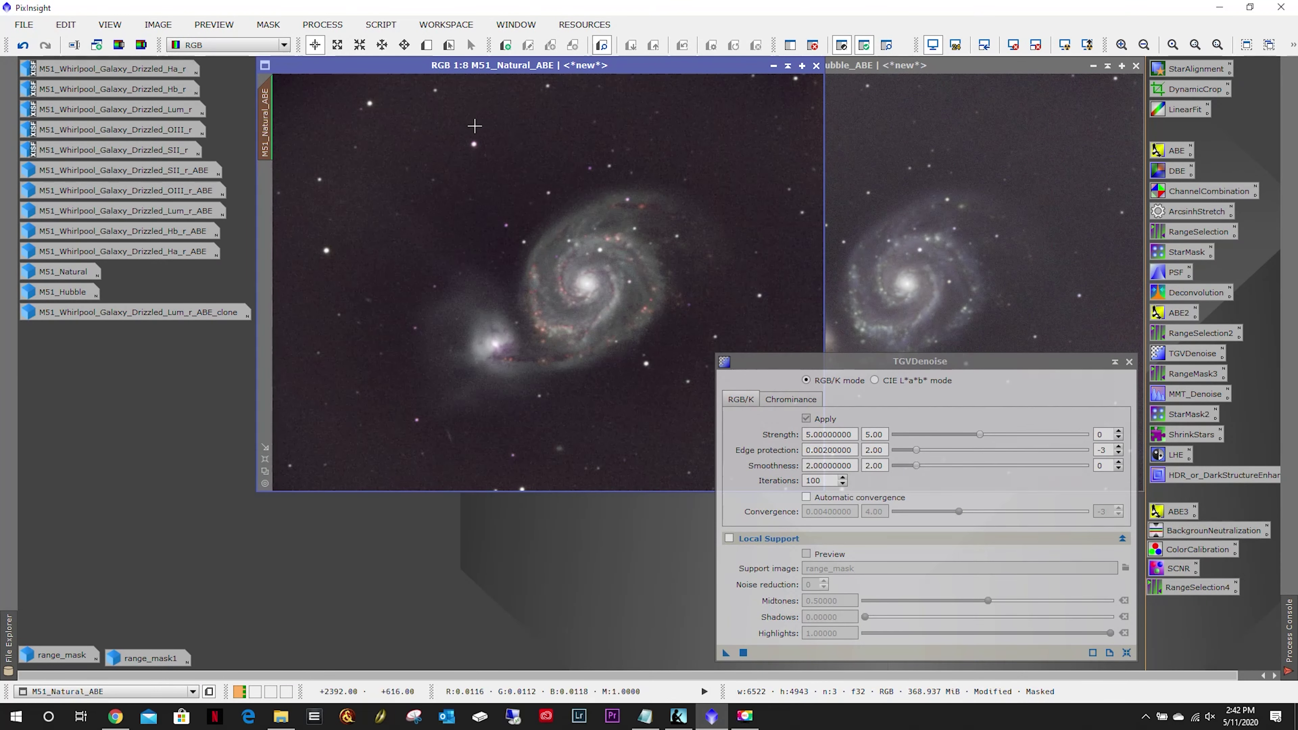
Compare M51_Natural_ABE before and after noise reduction, at full view and at 1:1 on the galaxy's spiral arms.
left_click(23, 46)
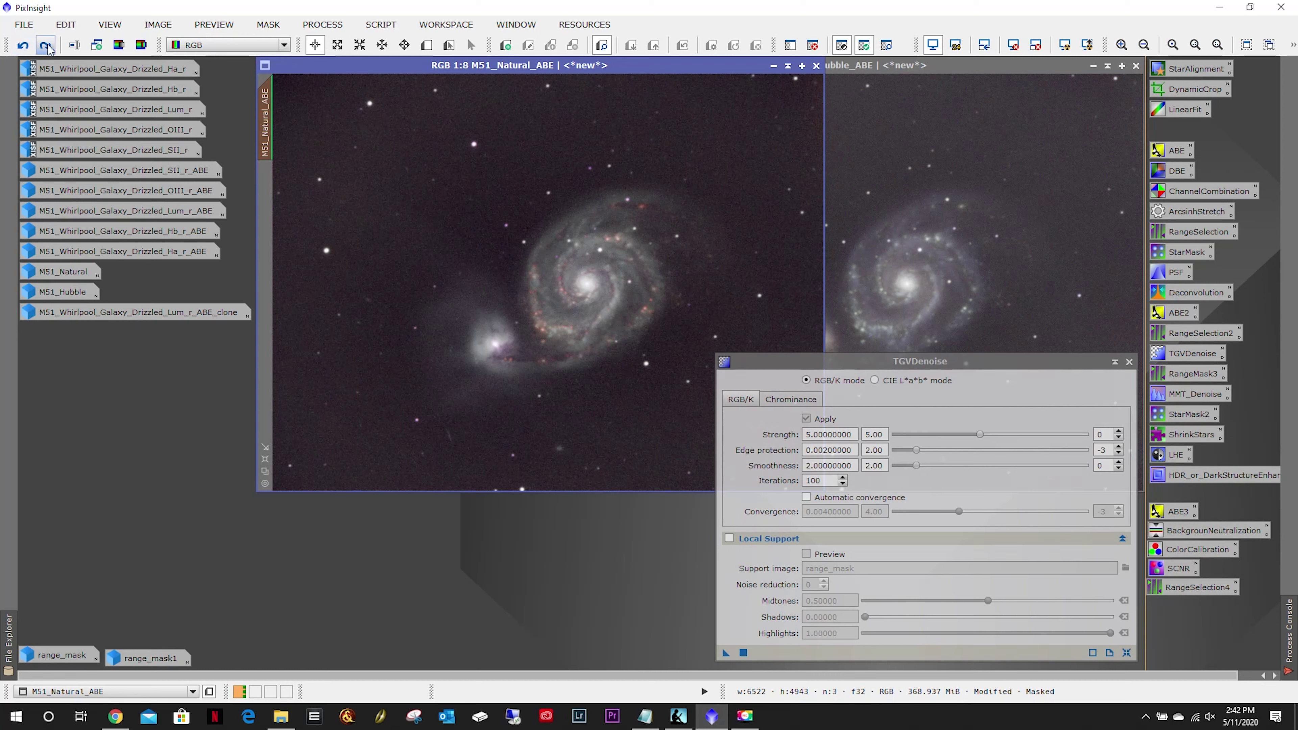
left_click(48, 47)
left_click(24, 46)
left_click(44, 46)
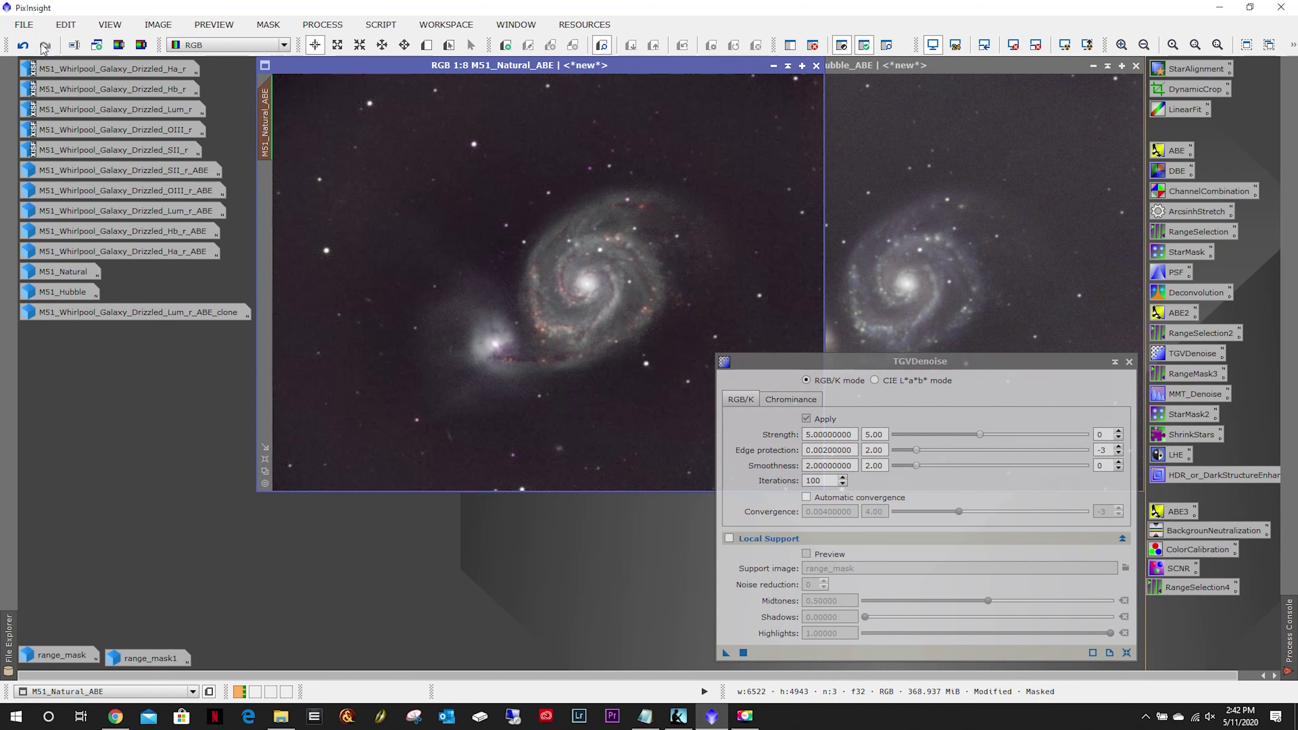
left_click(23, 47)
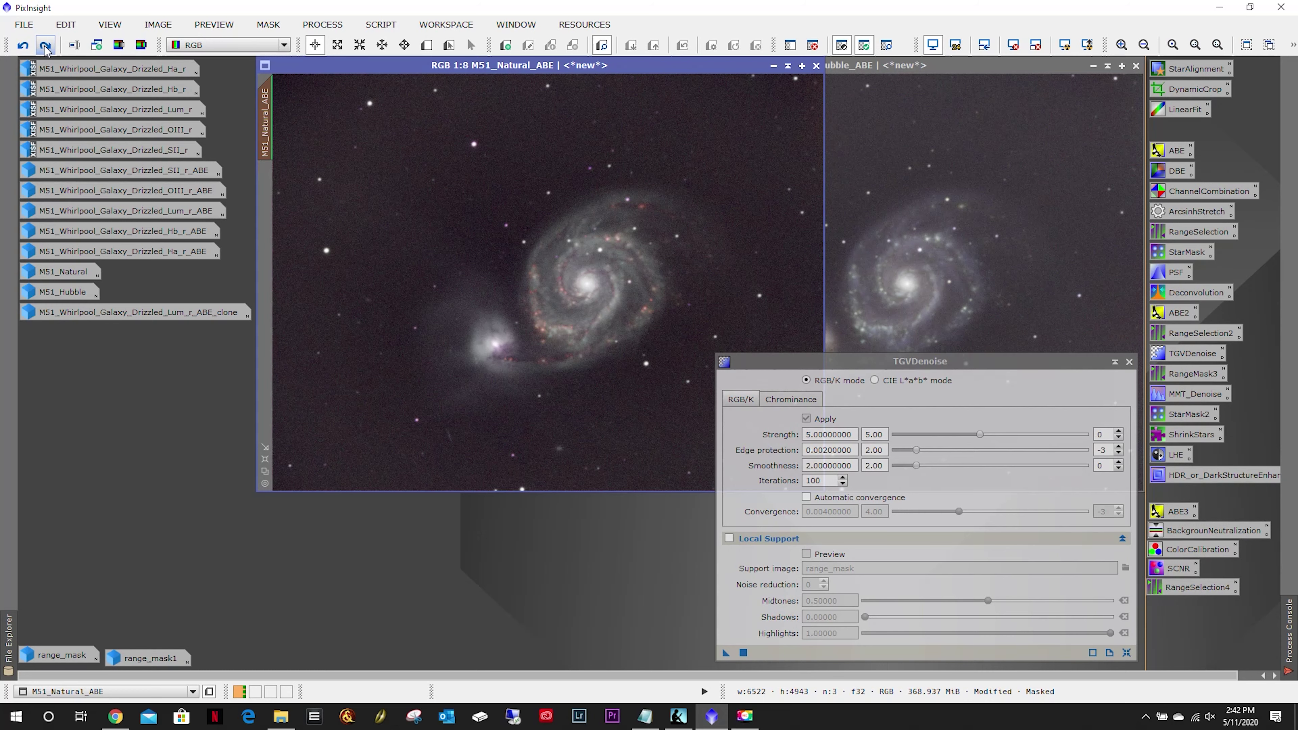
left_click(45, 46)
scroll(378, 130, "up", 7)
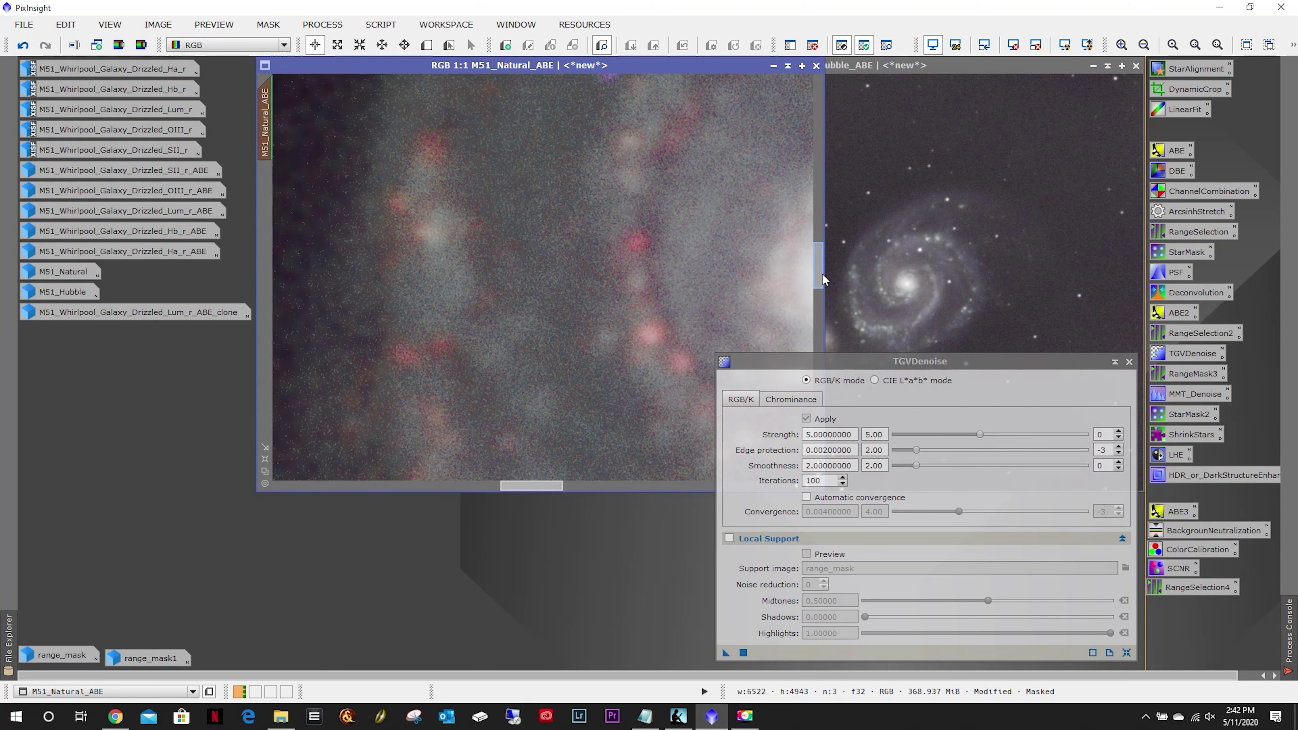
left_click_drag(819, 279, 819, 266)
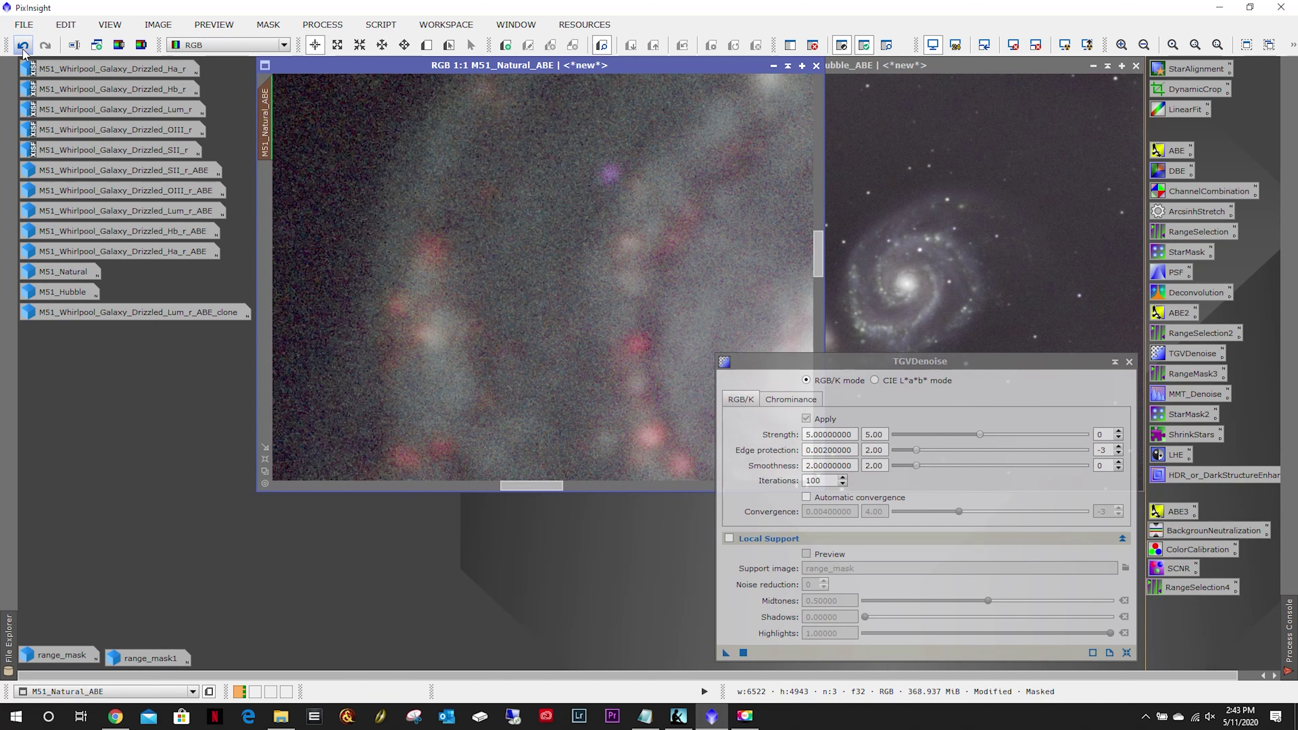
left_click(45, 45)
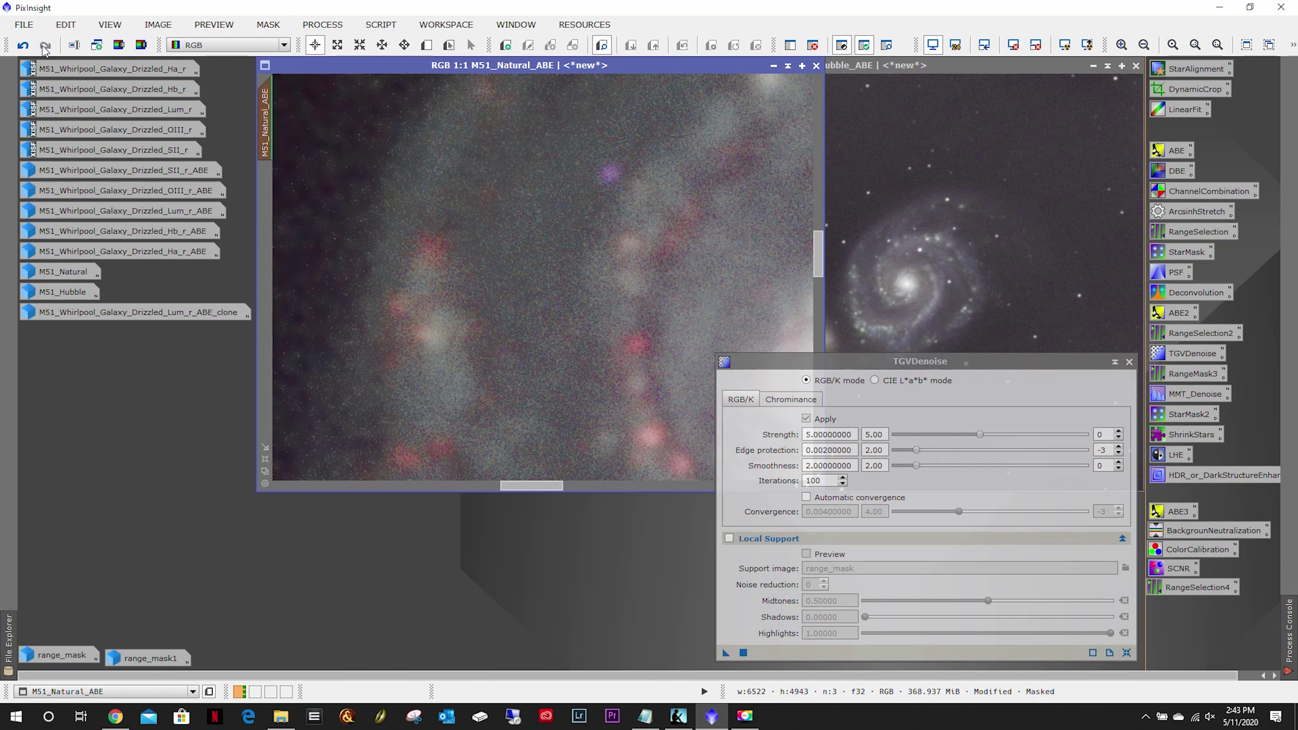
Compare the empty background sky of M51_Natural_ABE at 1:1 before and after noise reduction.
scroll(445, 195, "down", 2)
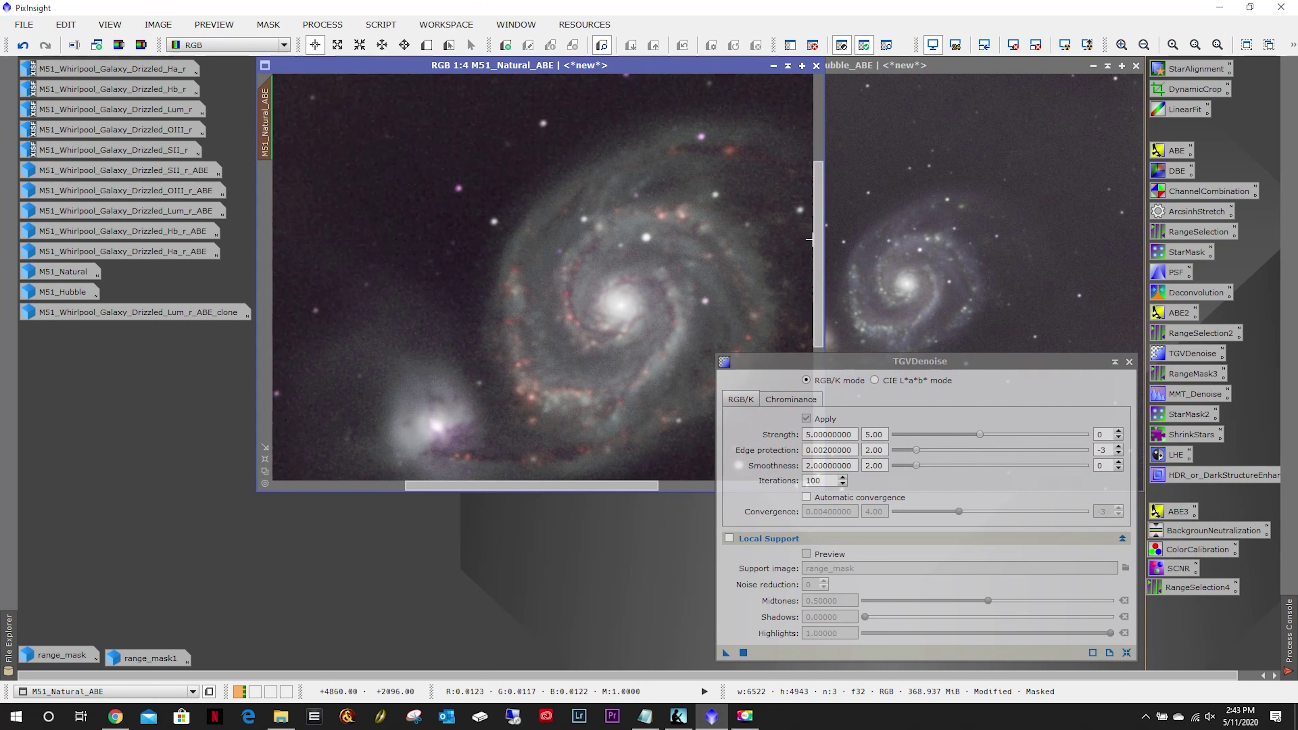
left_click_drag(818, 231, 818, 144)
scroll(596, 116, "up", 3)
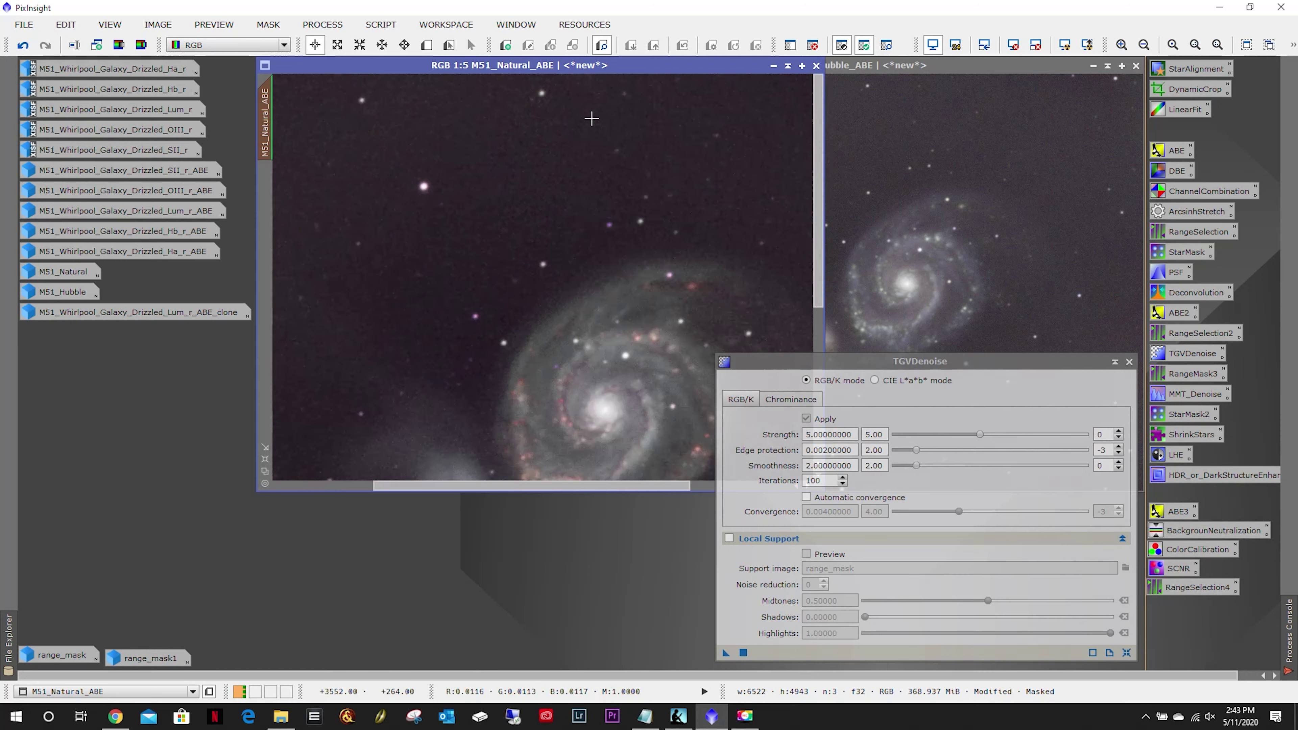
left_click_drag(819, 238, 806, 139)
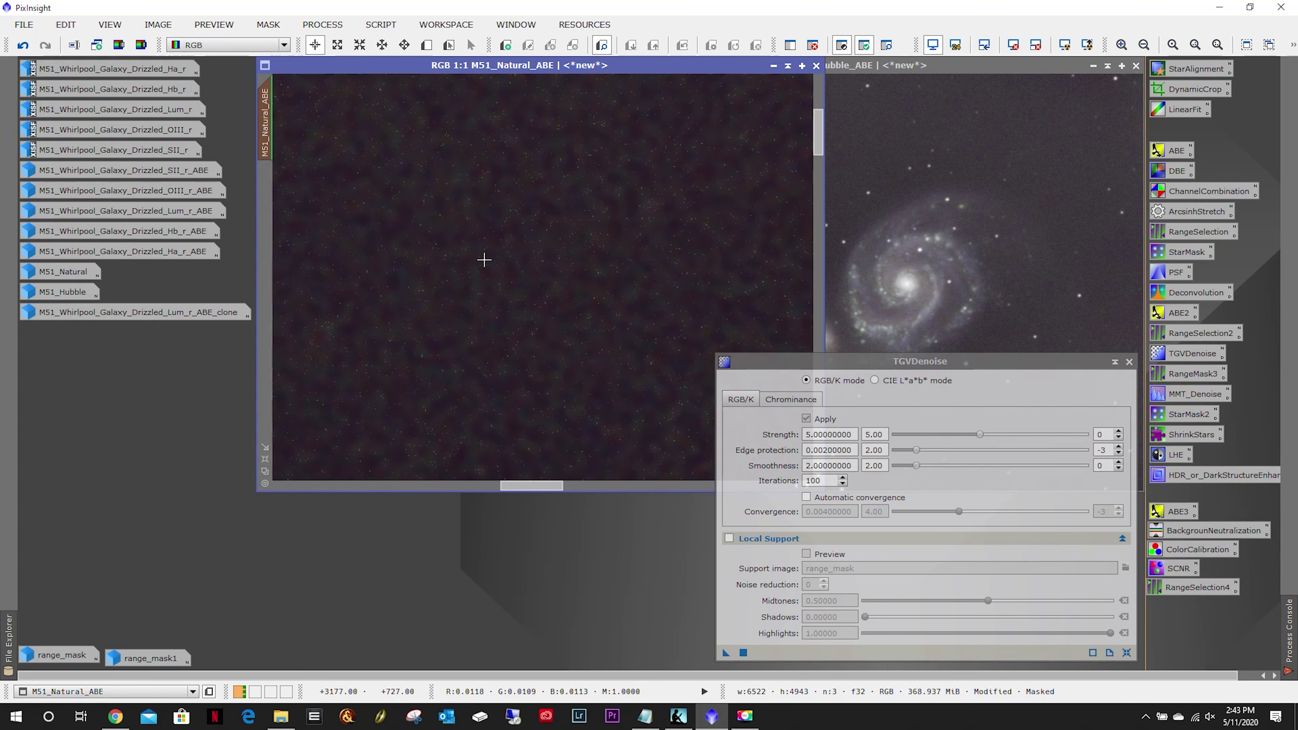
left_click(21, 46)
left_click(45, 47)
Close TGVDenoise and undo the noise reduction on M51_Natural_ABE.
left_click(1131, 362)
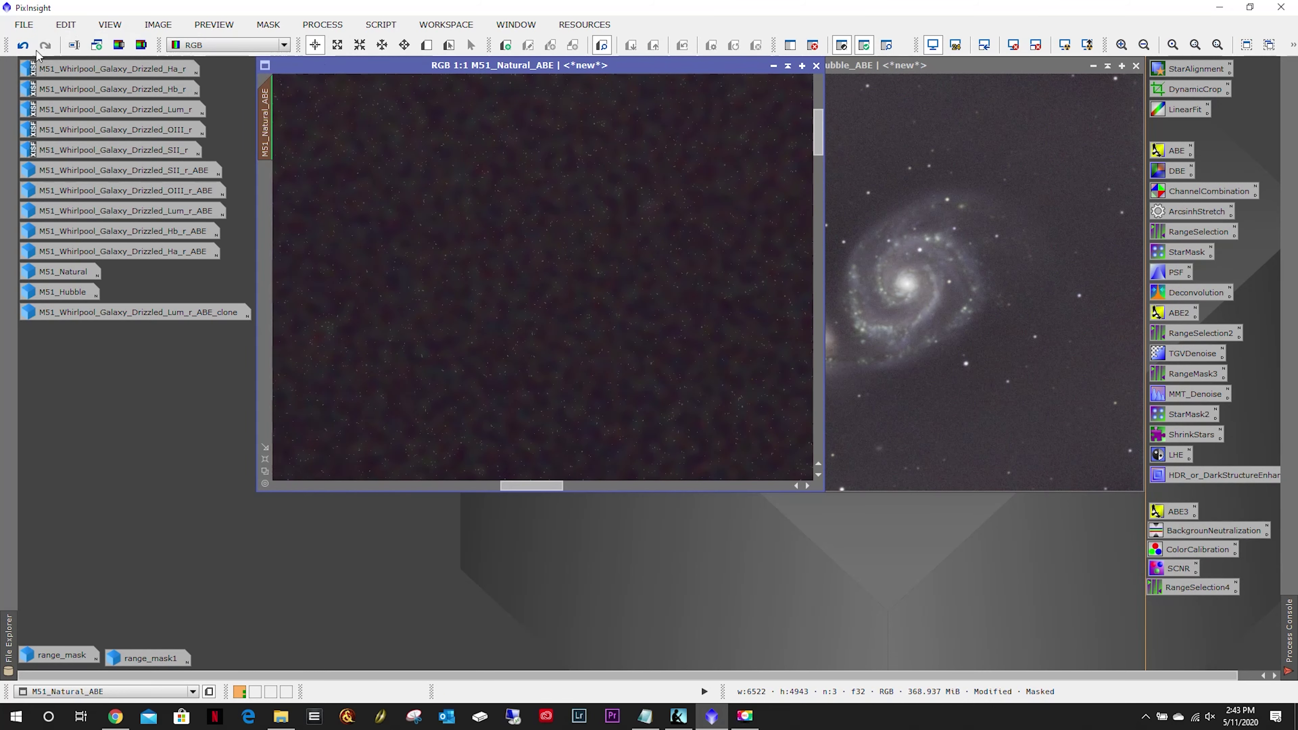
left_click(23, 45)
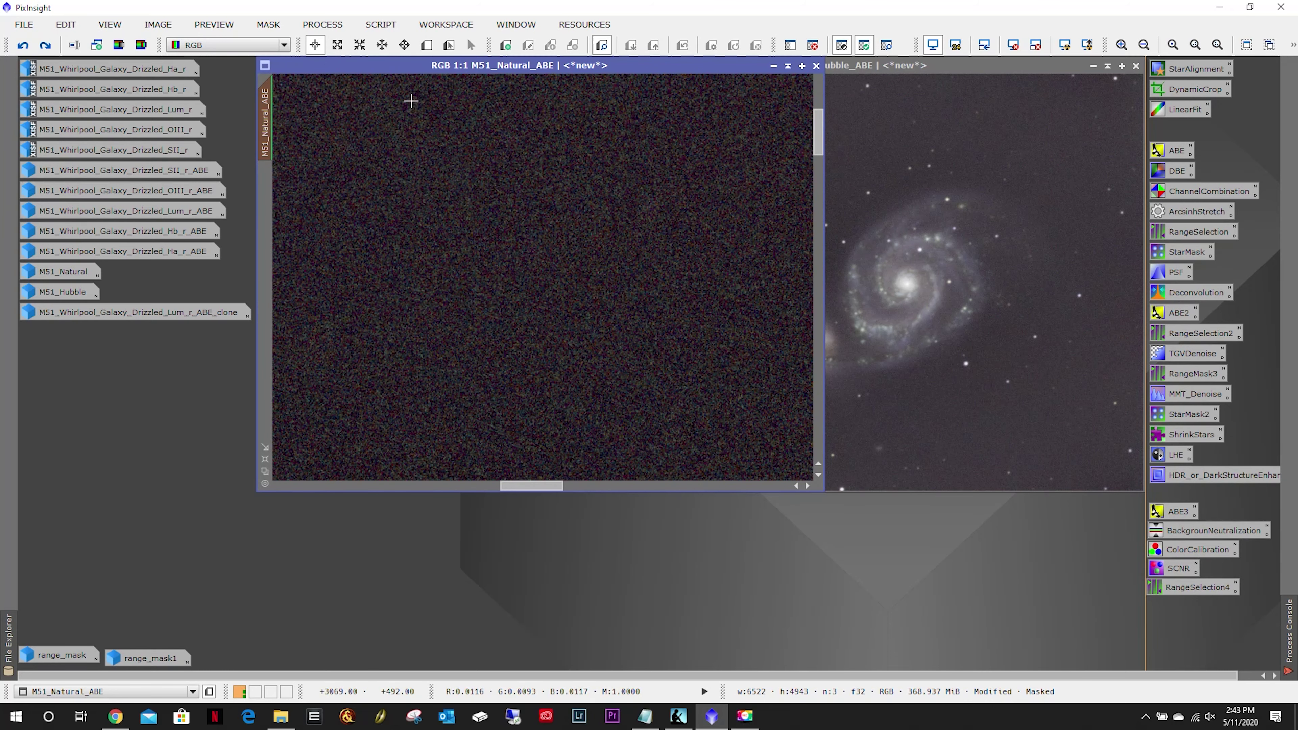
scroll(412, 152, "down", 2)
scroll(412, 153, "down", 5)
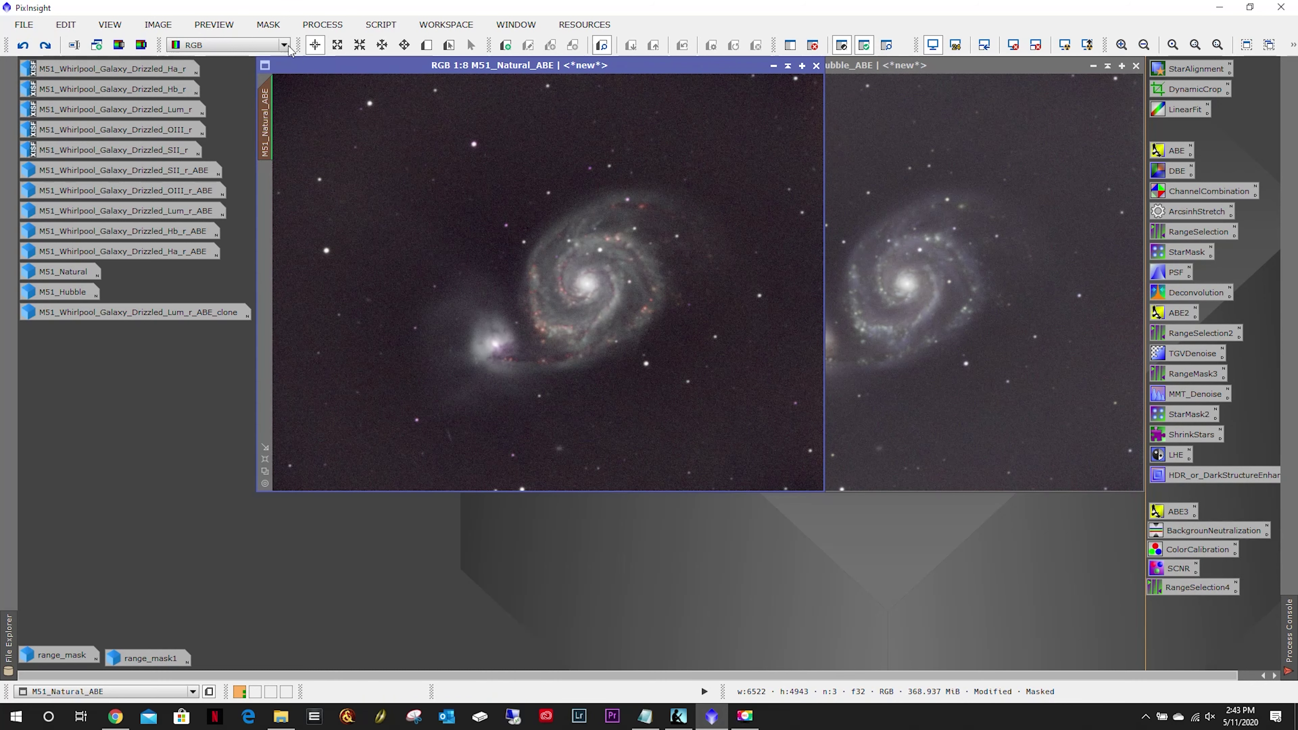
Remove the masks from M51_Natural_ABE and M51_Hubble_ABE.
left_click(268, 25)
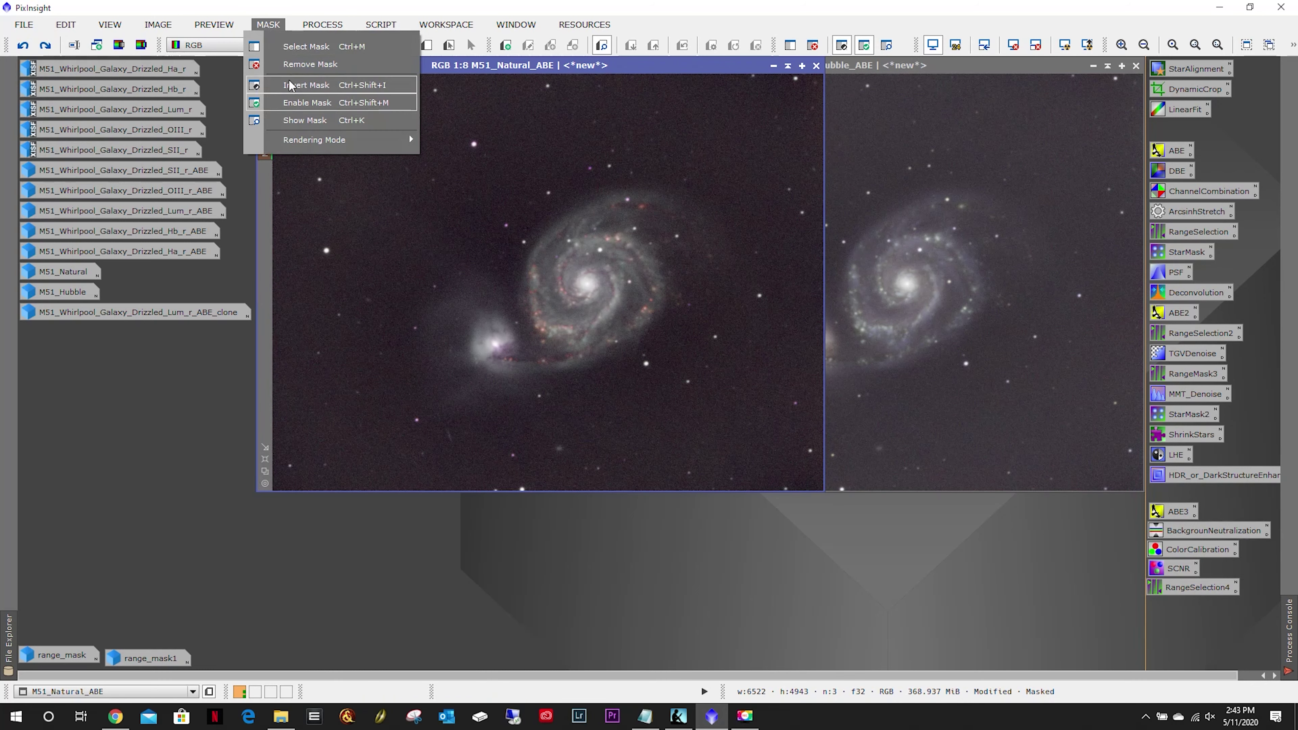
left_click(306, 65)
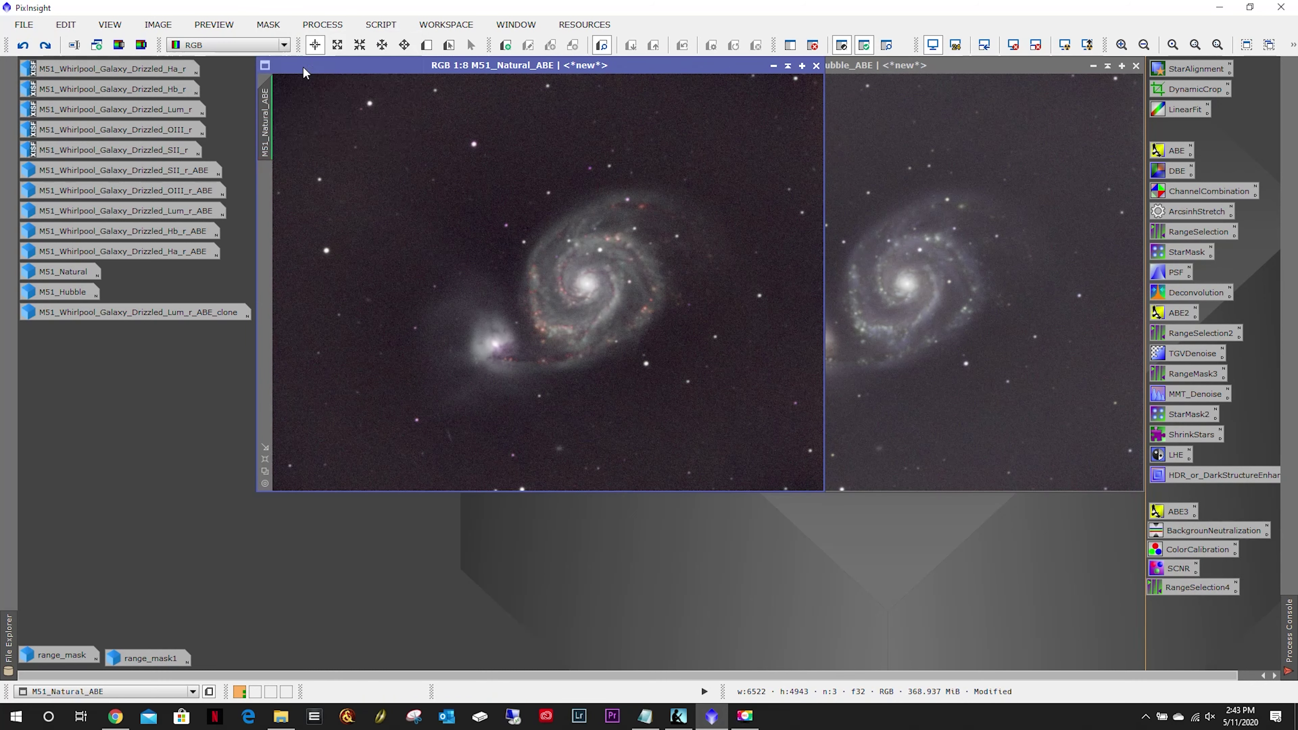
left_click(942, 113)
left_click(269, 25)
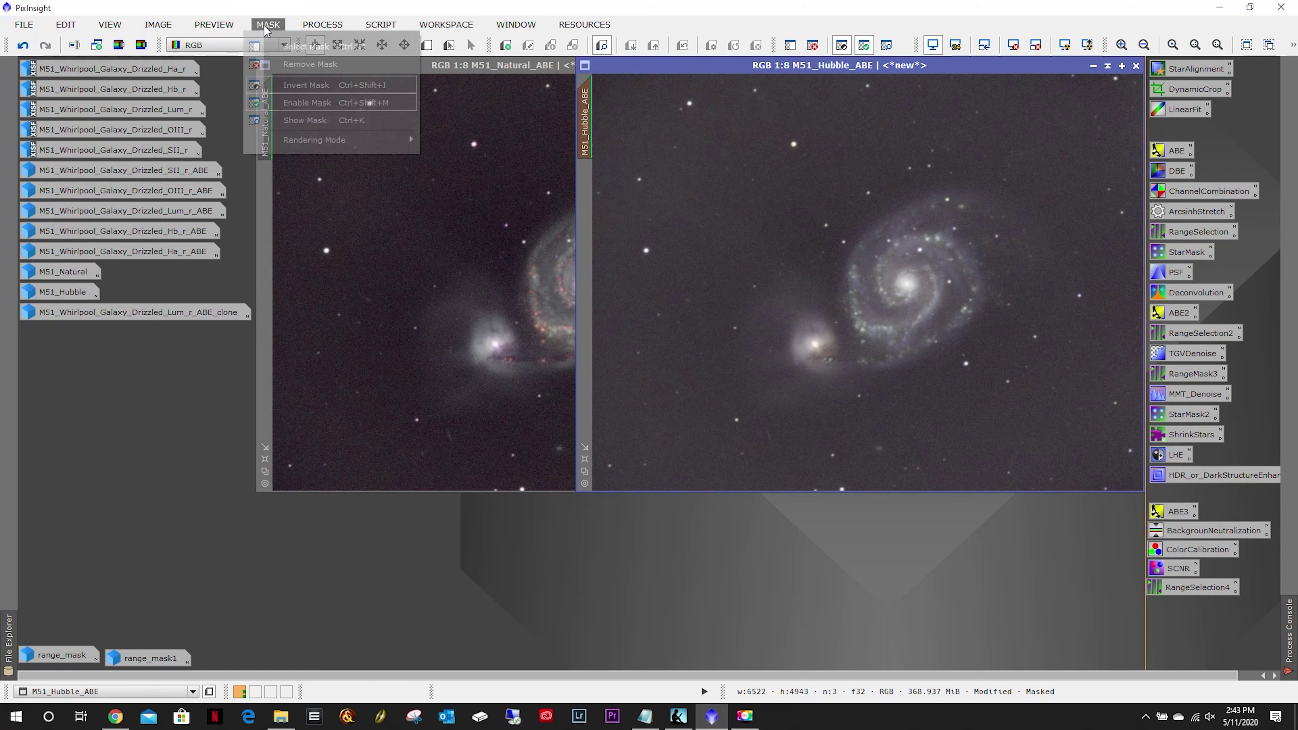
left_click(301, 67)
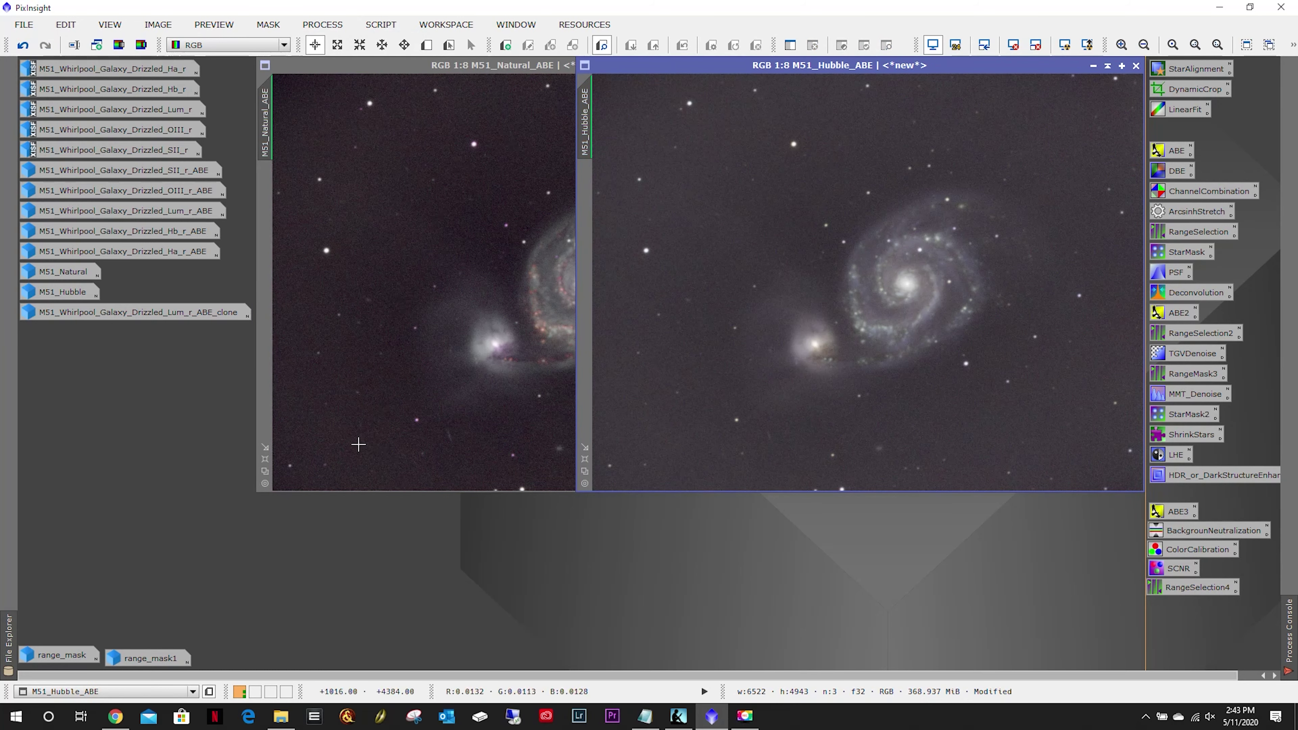
Restore and close the range_mask and range_mask1 images, discarding any remaining mask references.
double_click(81, 656)
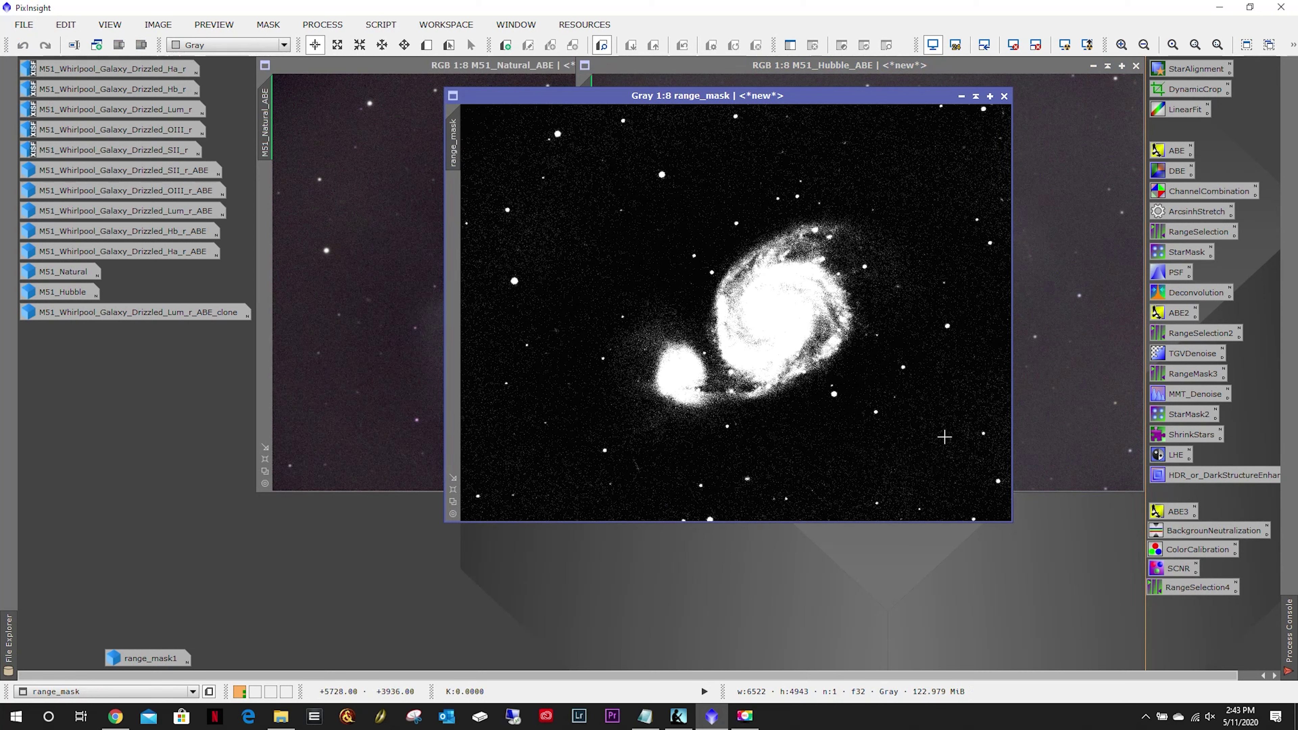
left_click(1003, 99)
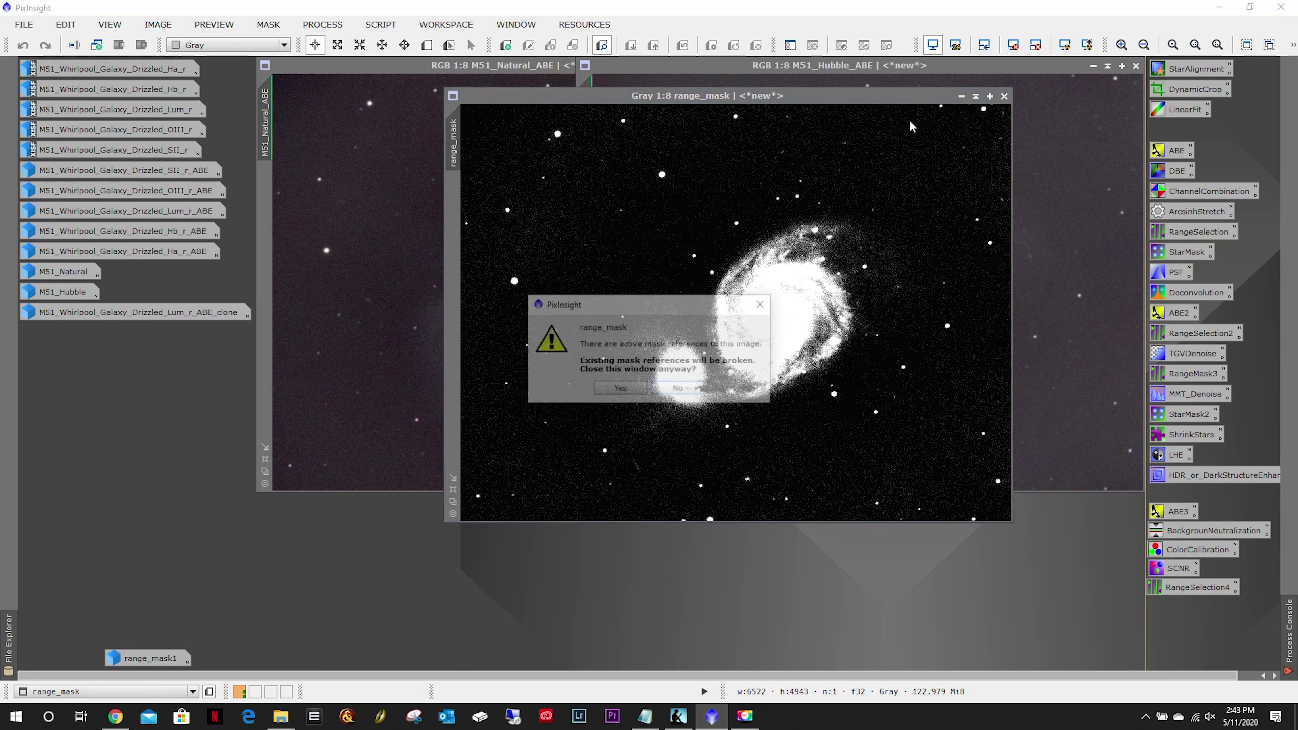
left_click(621, 392)
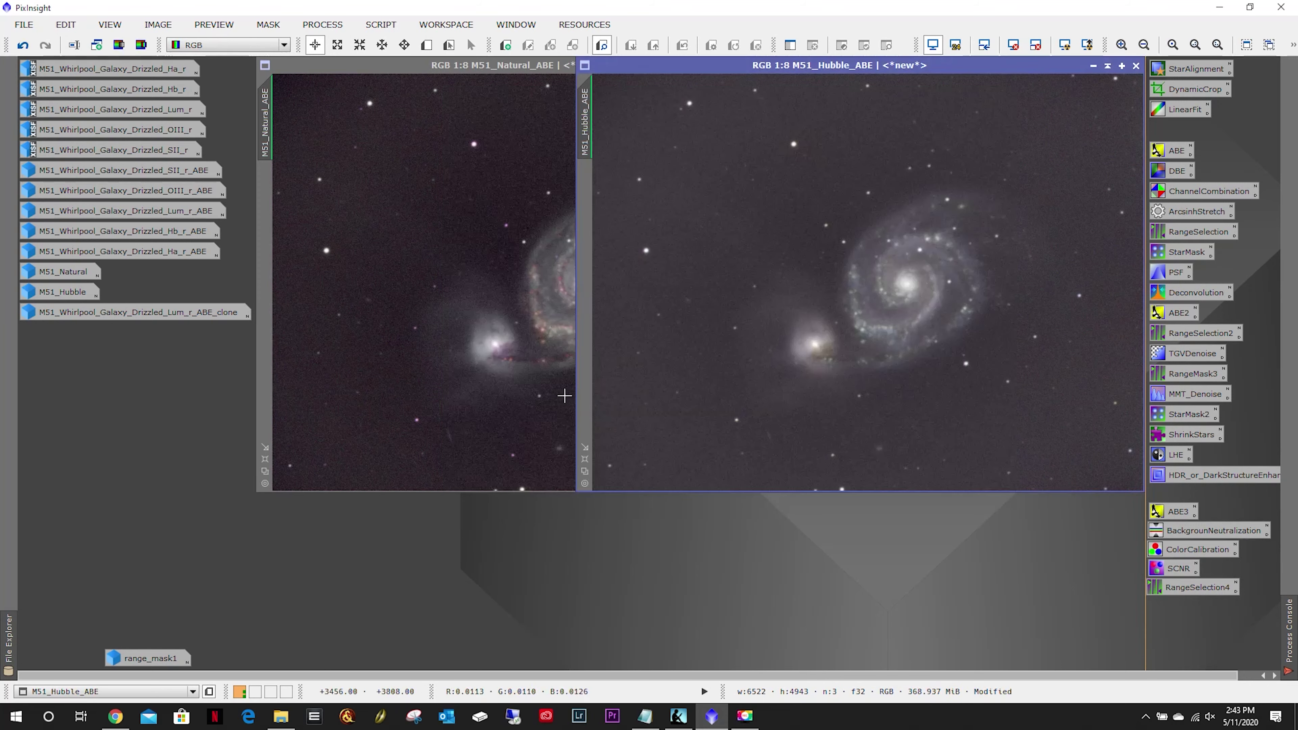
double_click(153, 655)
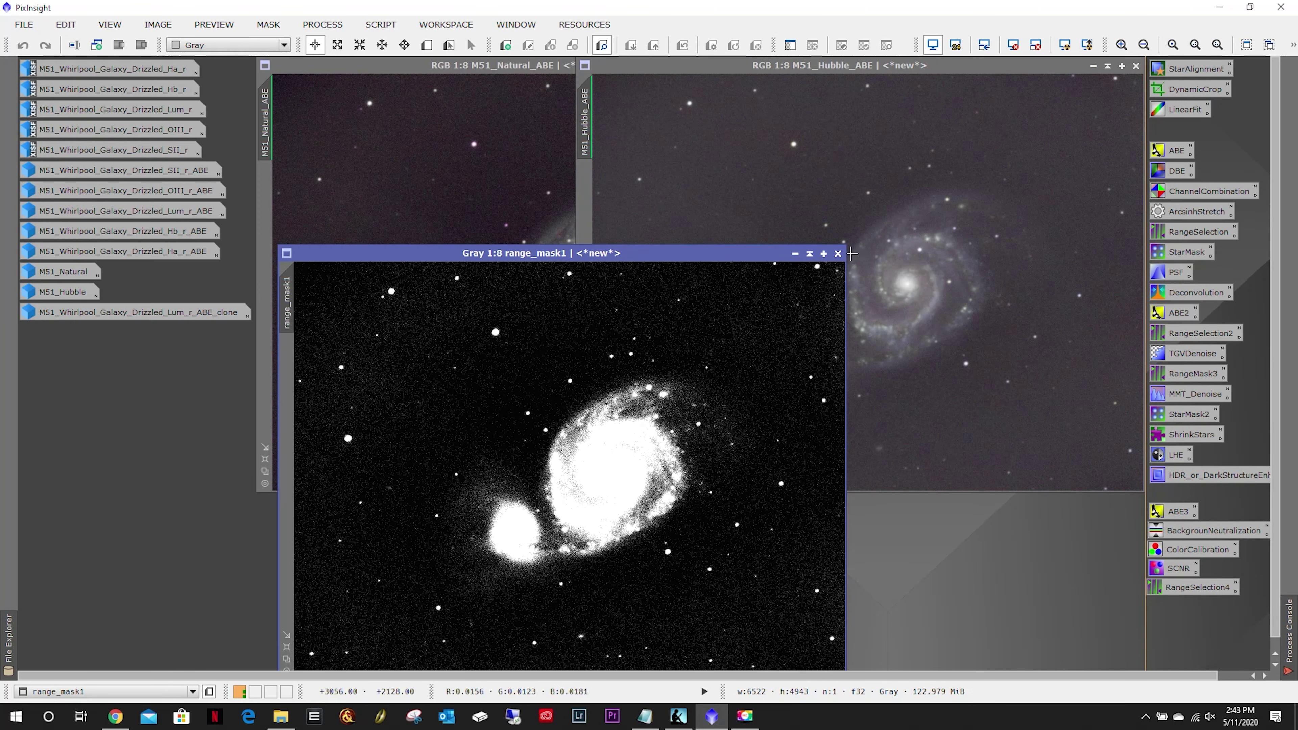
left_click(838, 253)
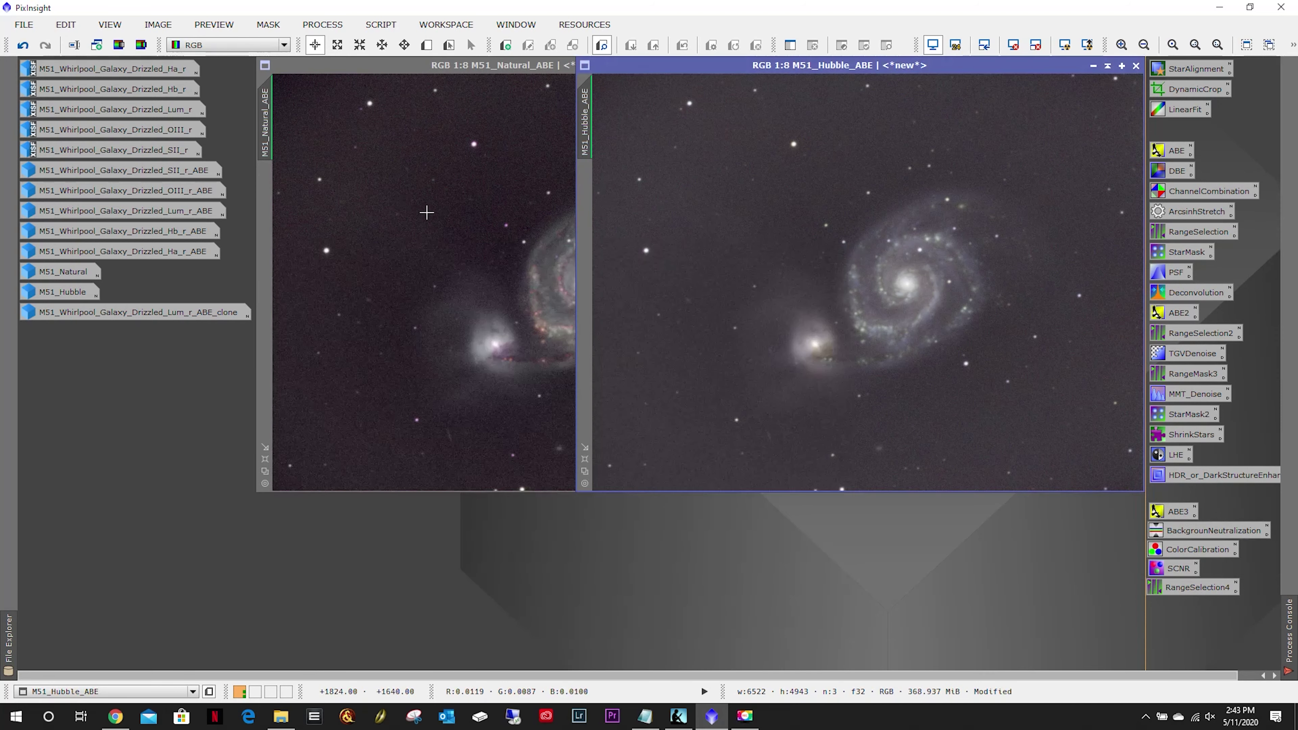
Extract the lightness of M51_Natural_ABE as a separate grayscale image and move it clear of the colour image's title bar.
left_click(408, 63)
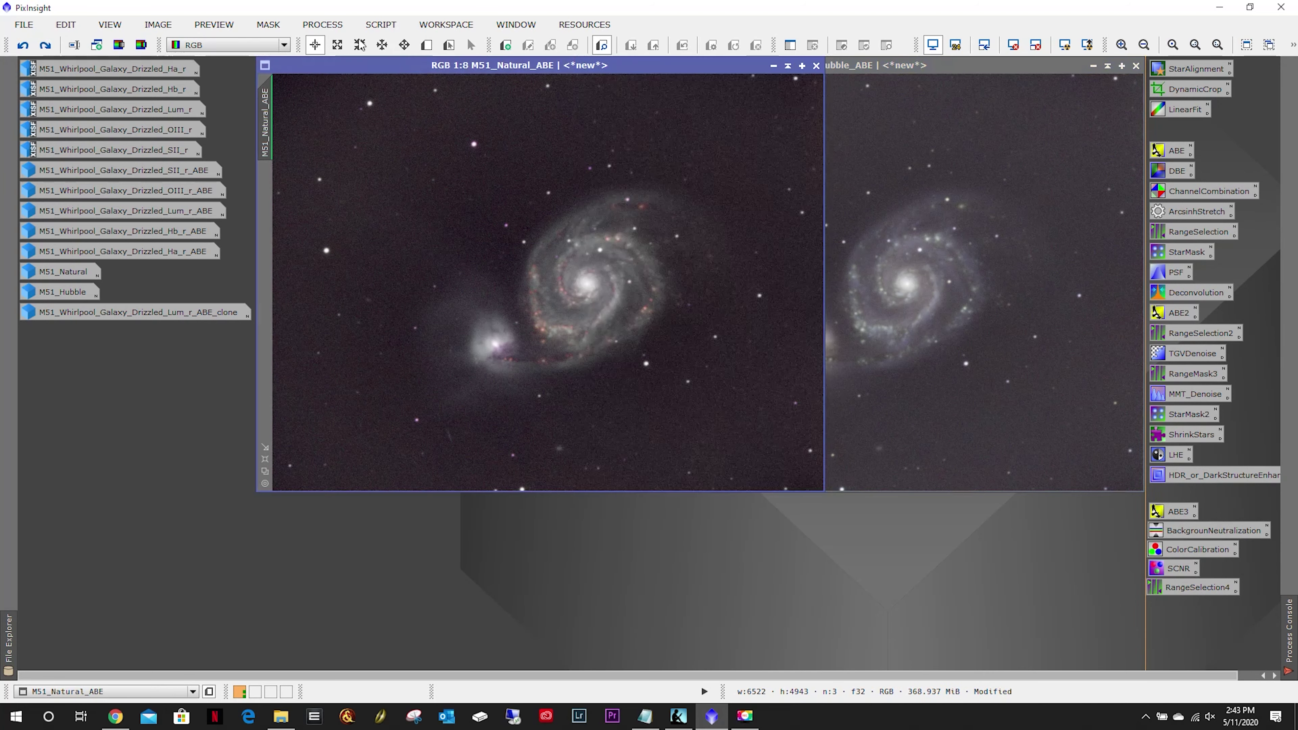
left_click(120, 46)
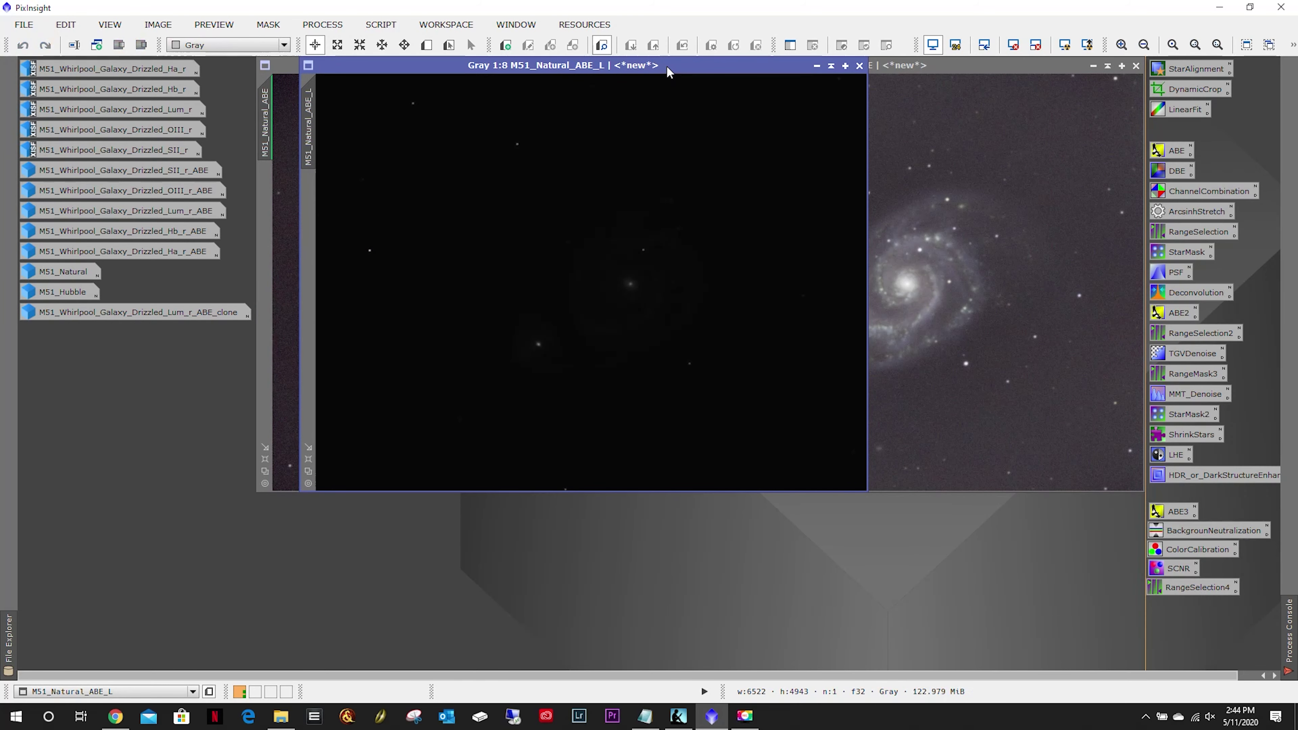
left_click_drag(641, 68, 636, 185)
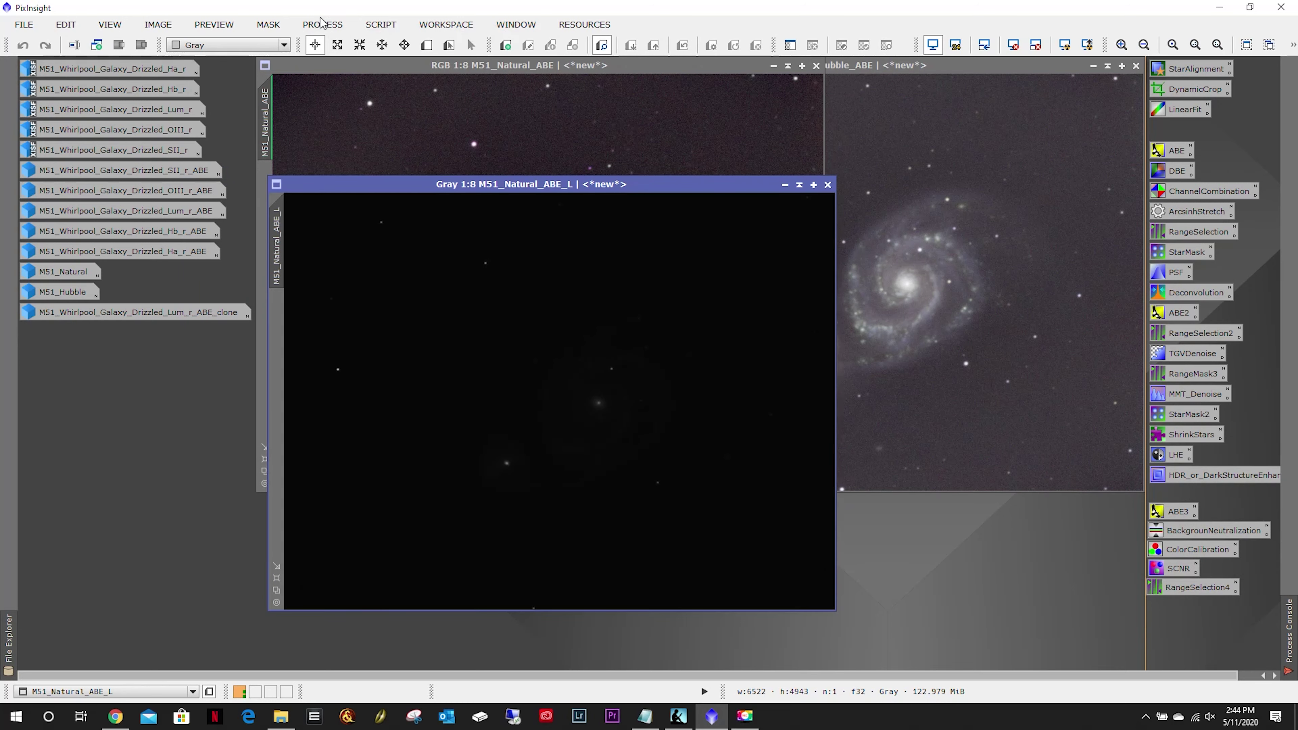
Set up ArcsinhStretch for the lightness image in real-time preview, with an estimated black point refined to 0.005420 and stretch factor 53.4.
left_click(330, 27)
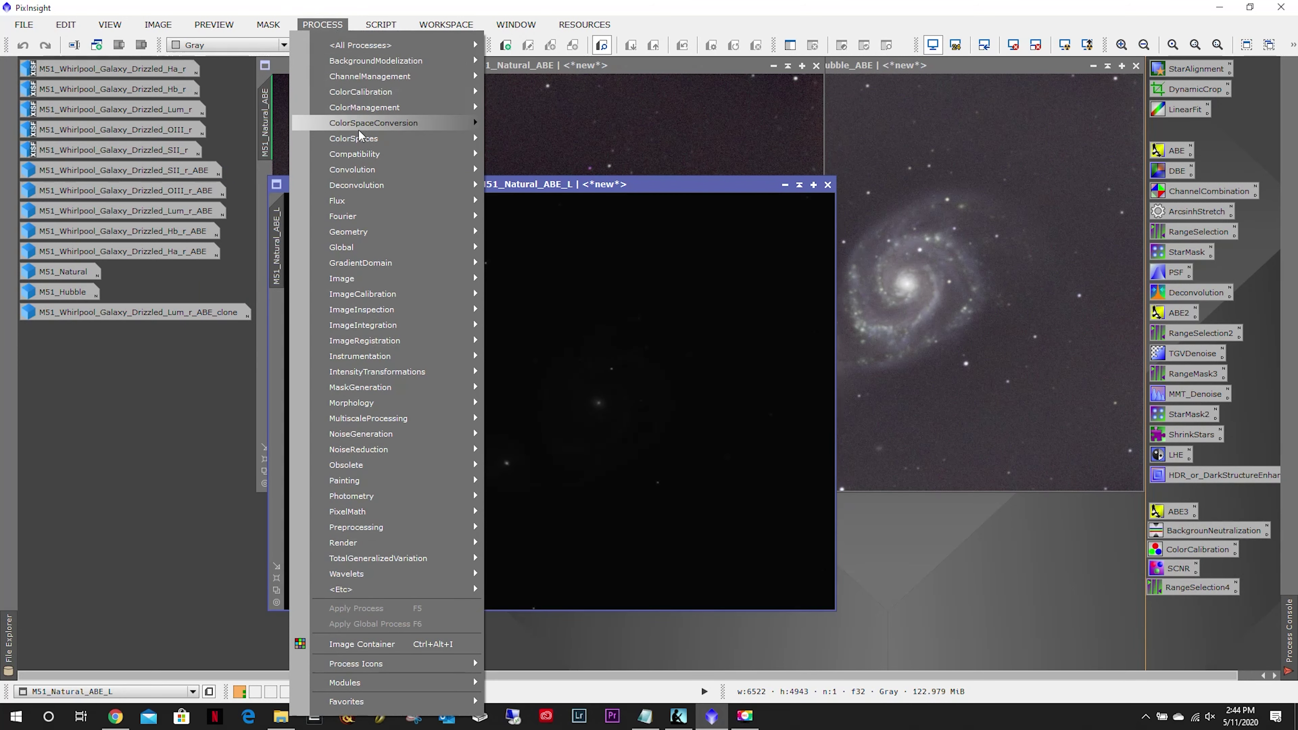
mouse_move(371, 41)
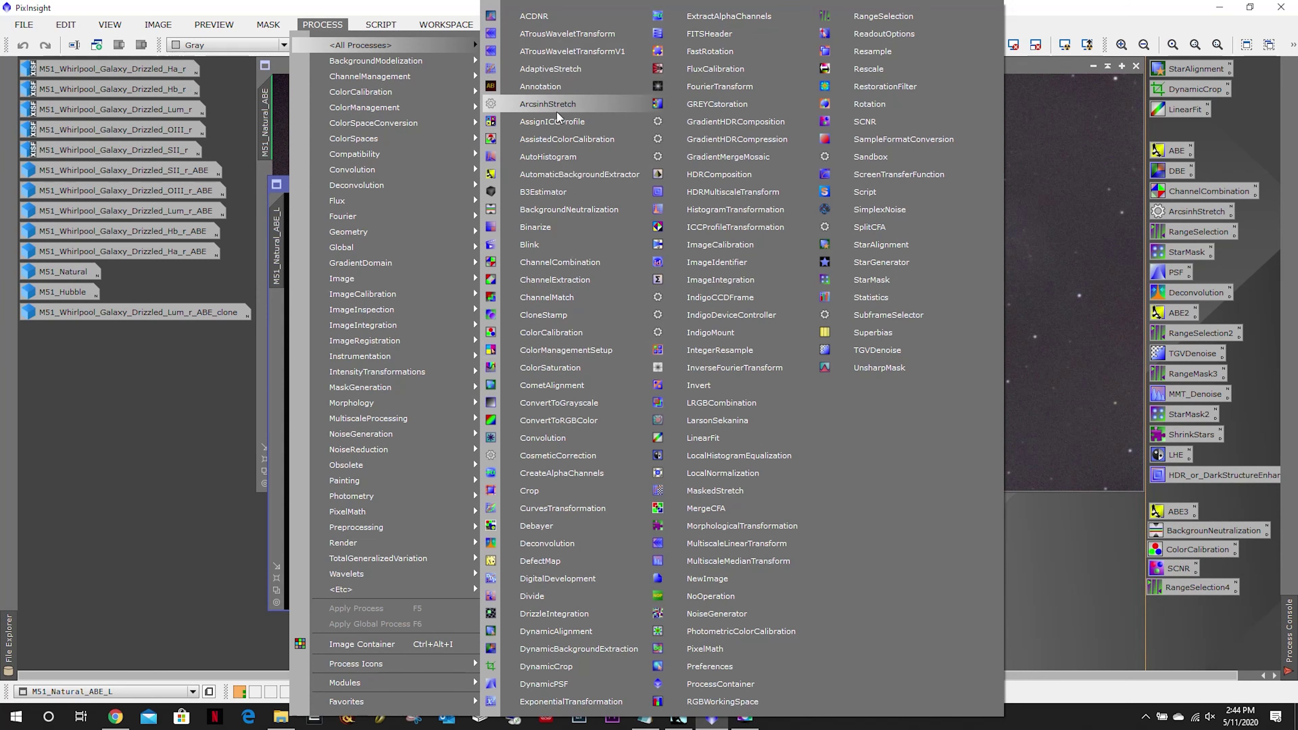
left_click(542, 104)
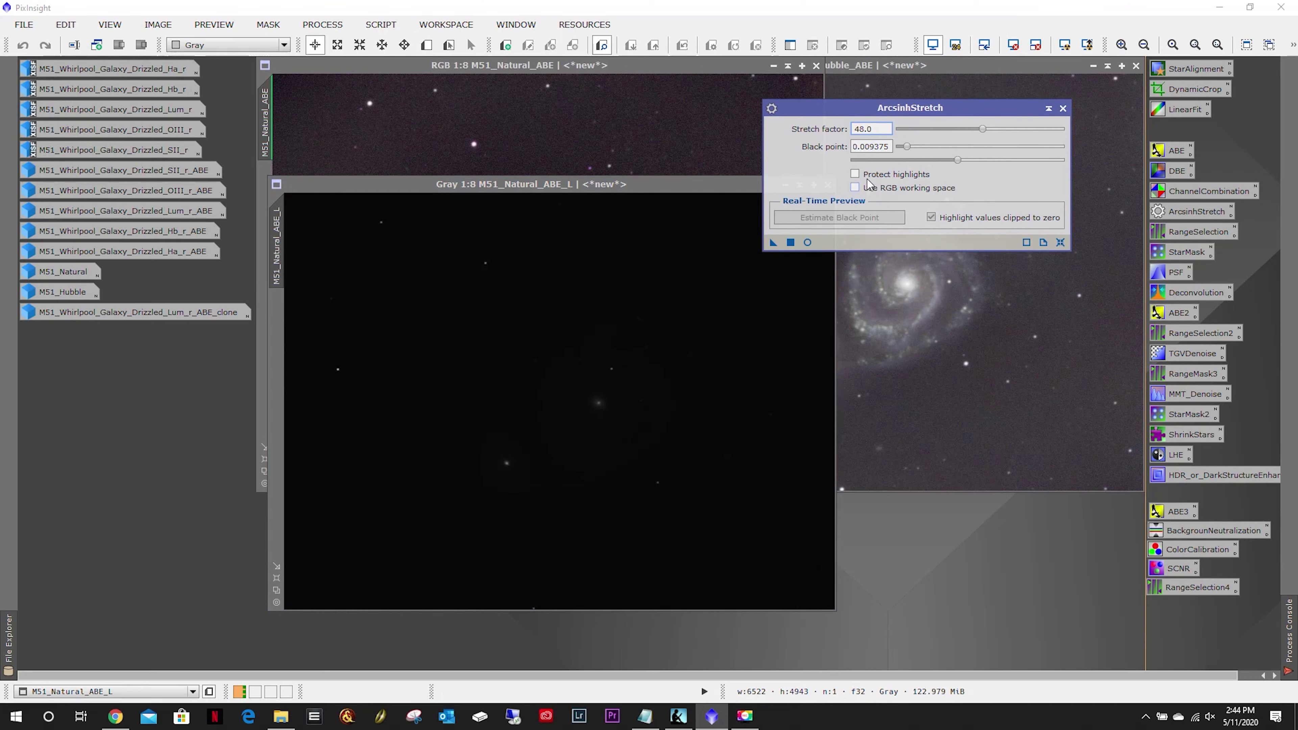
left_click(807, 243)
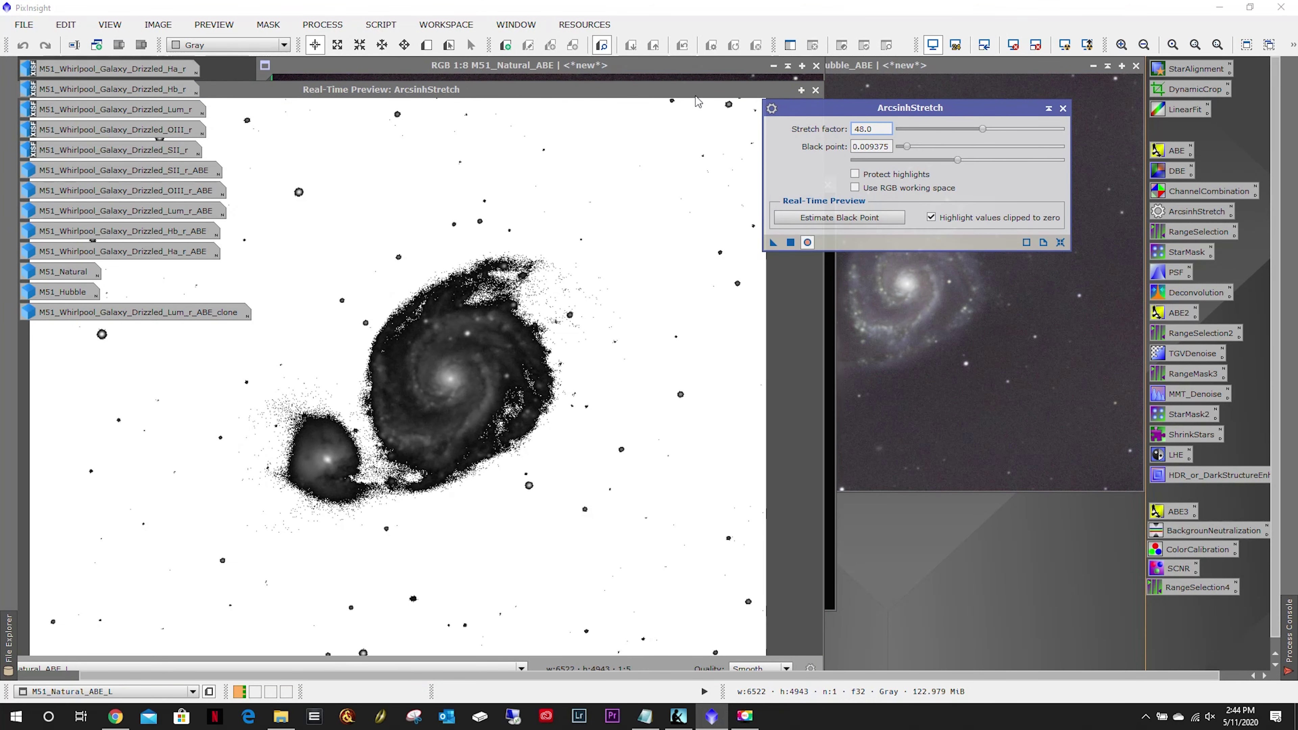
left_click(840, 217)
left_click_drag(958, 160, 876, 163)
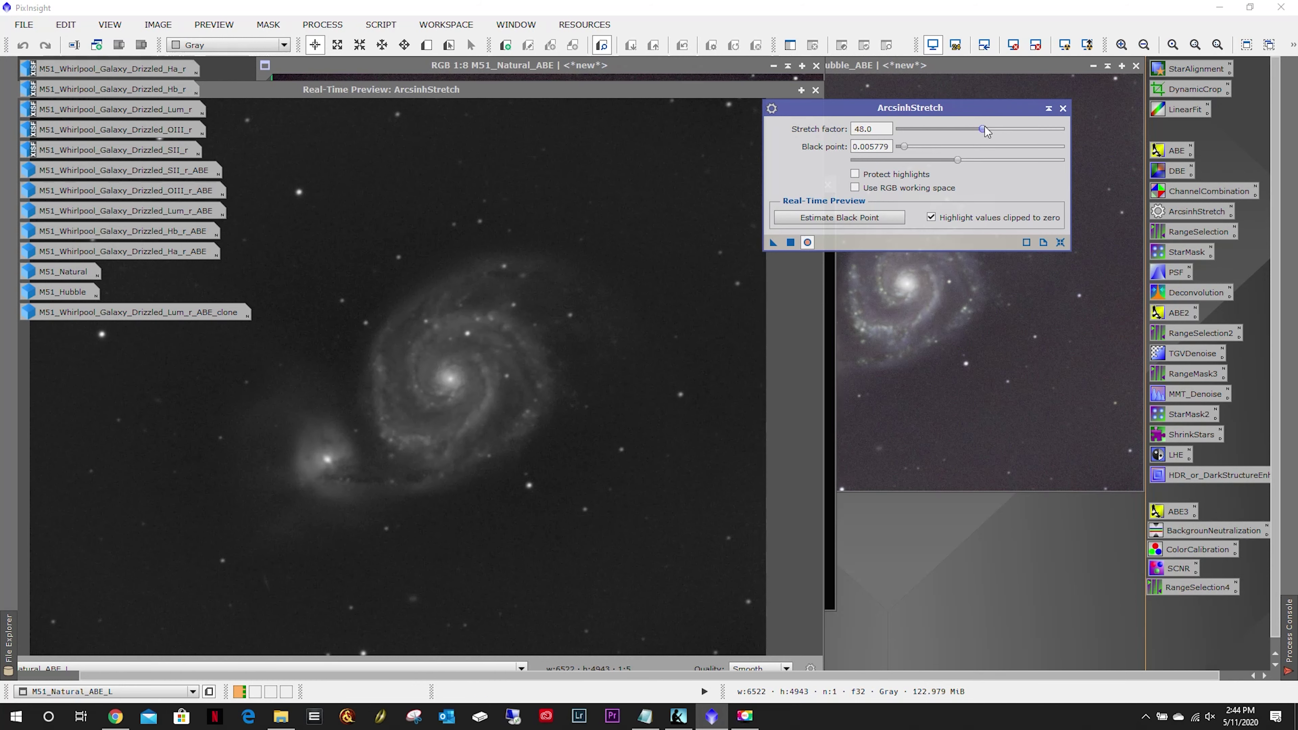
mouse_move(998, 137)
left_mouse_down()
mouse_move(859, 164)
mouse_move(1001, 135)
mouse_move(986, 132)
left_mouse_up()
Close the real-time preview, apply the ArcsinhStretch settings to M51_Natural_ABE_L, and close the tool.
left_click_drag(774, 242, 680, 335)
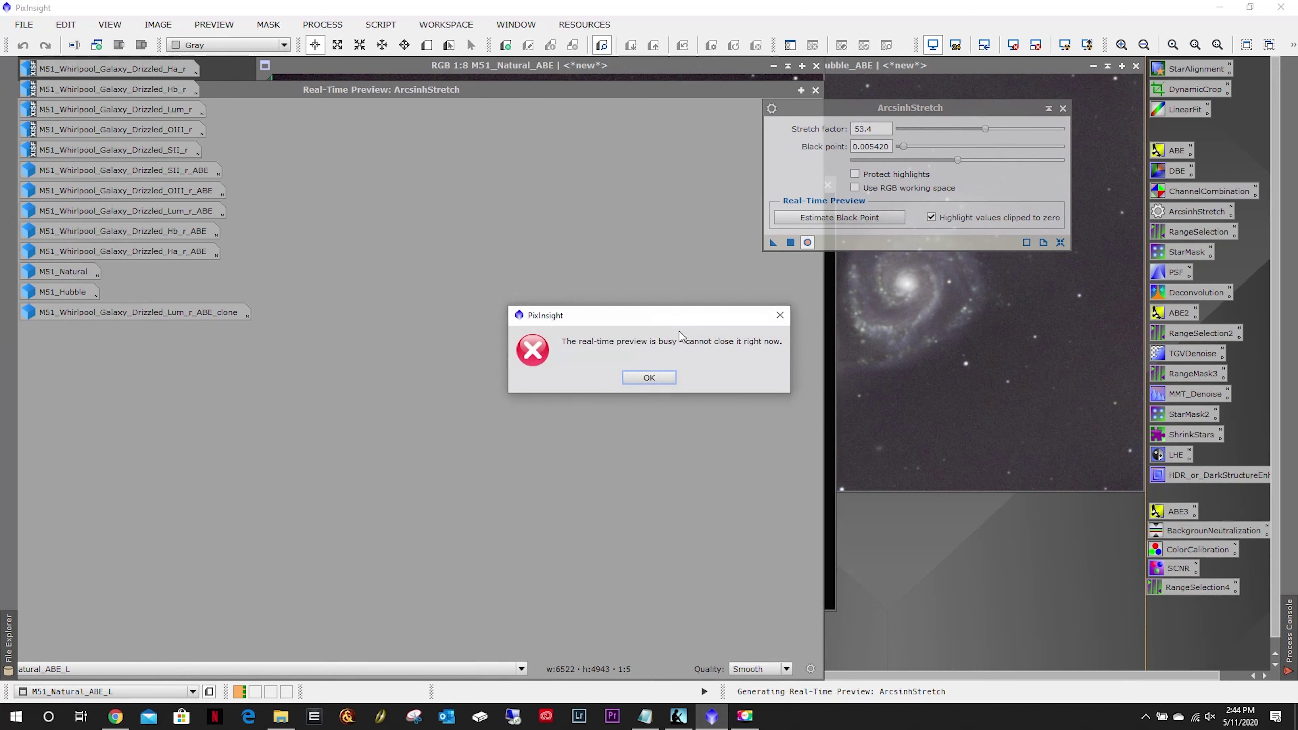
left_click(650, 378)
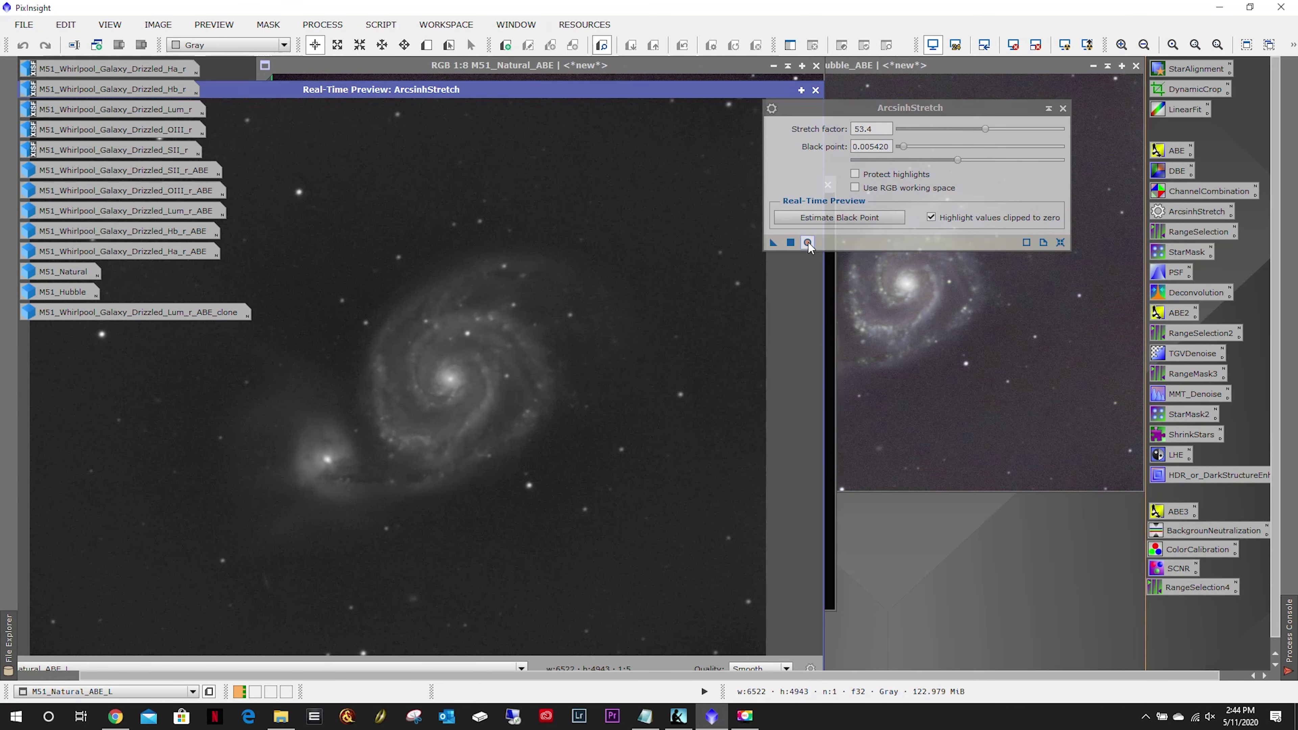
left_click(808, 243)
left_click(815, 91)
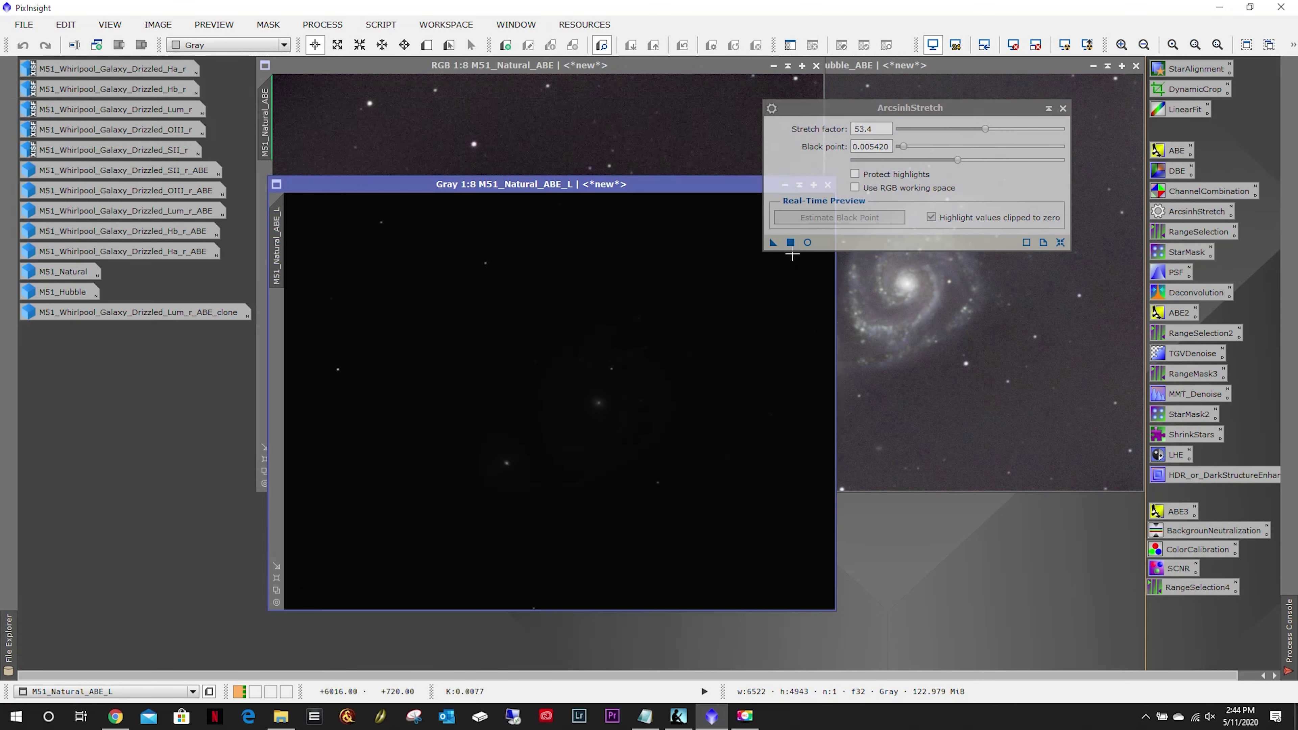
left_click_drag(593, 291, 595, 296)
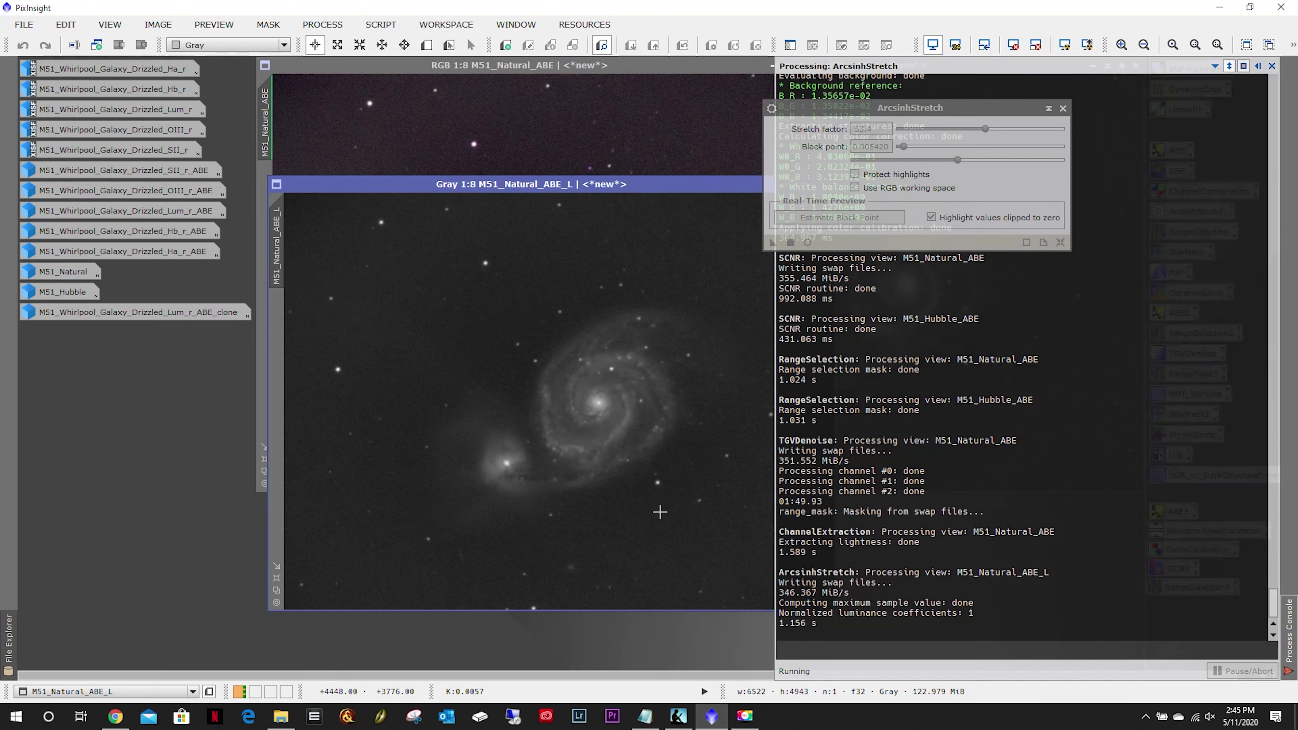
left_click(1063, 108)
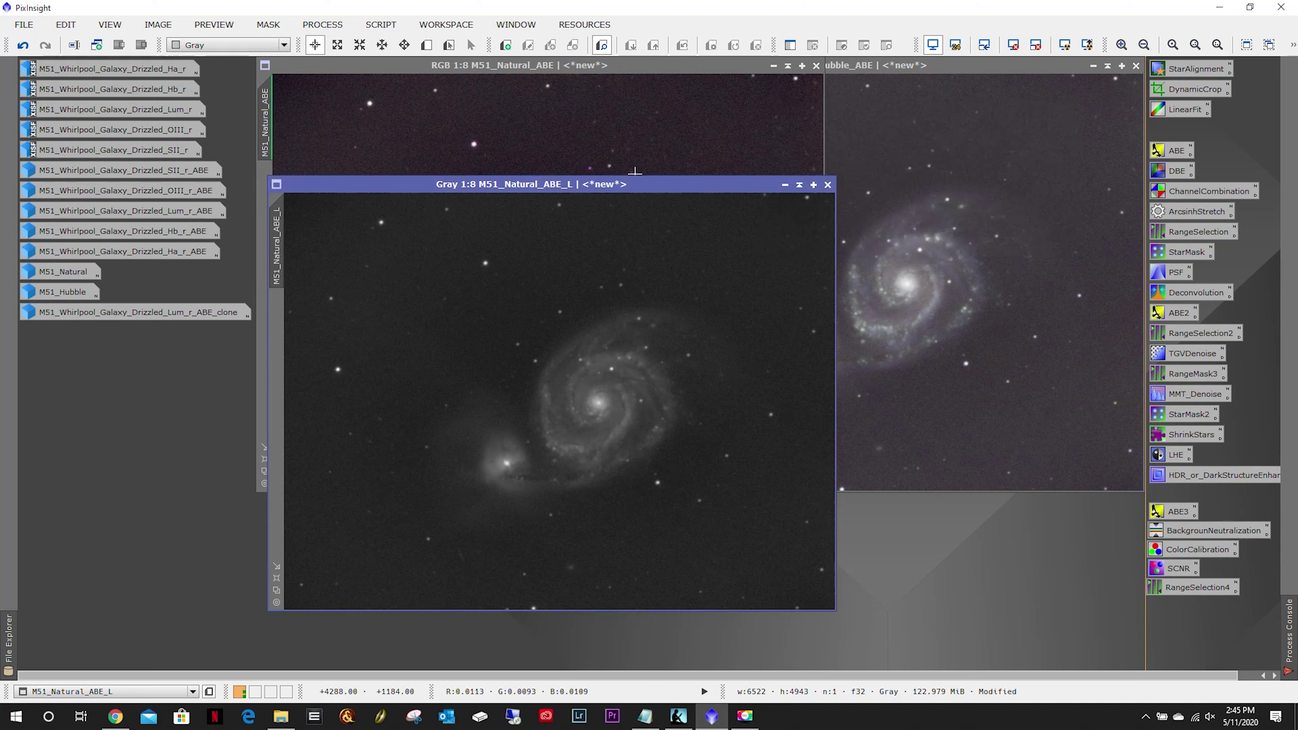
Create a range mask from M51_Natural_ABE_L using RangeSelection with lower limit 0.21 and smoothness 28.0, checking it in real-time preview.
left_click(335, 26)
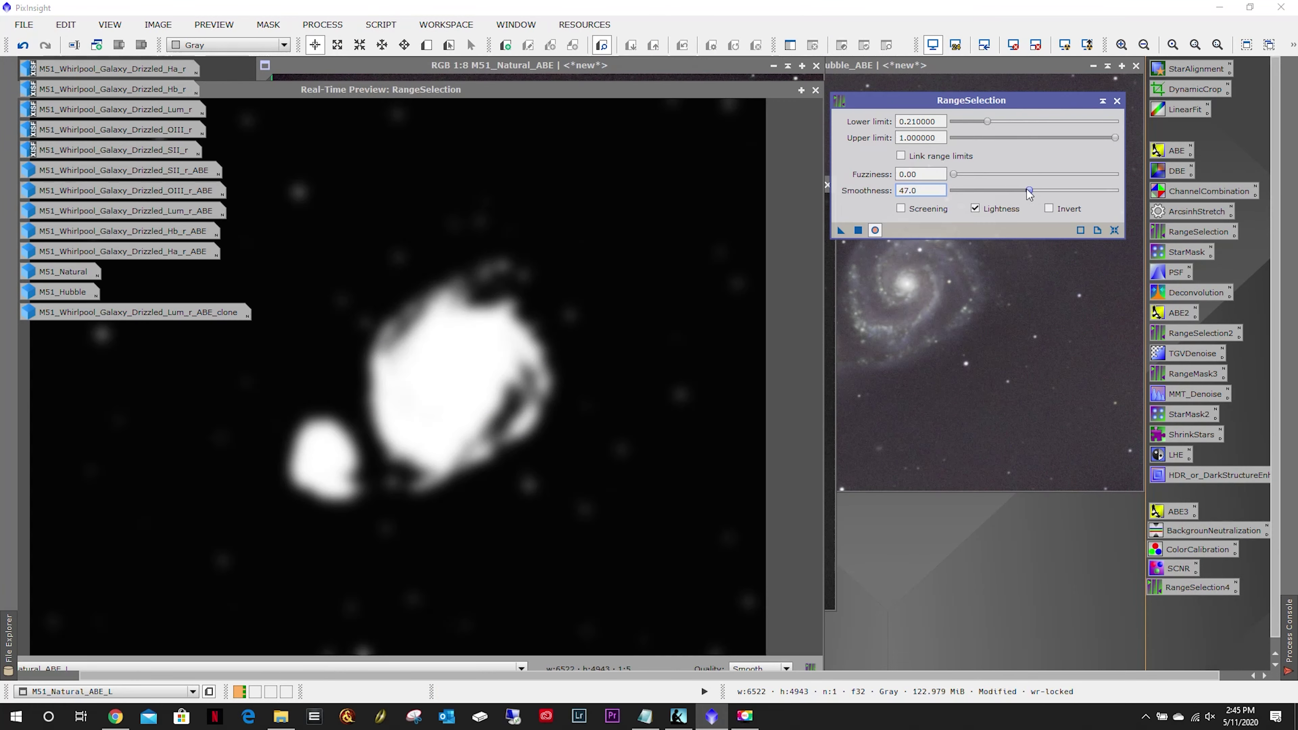
left_click_drag(1029, 192, 986, 193)
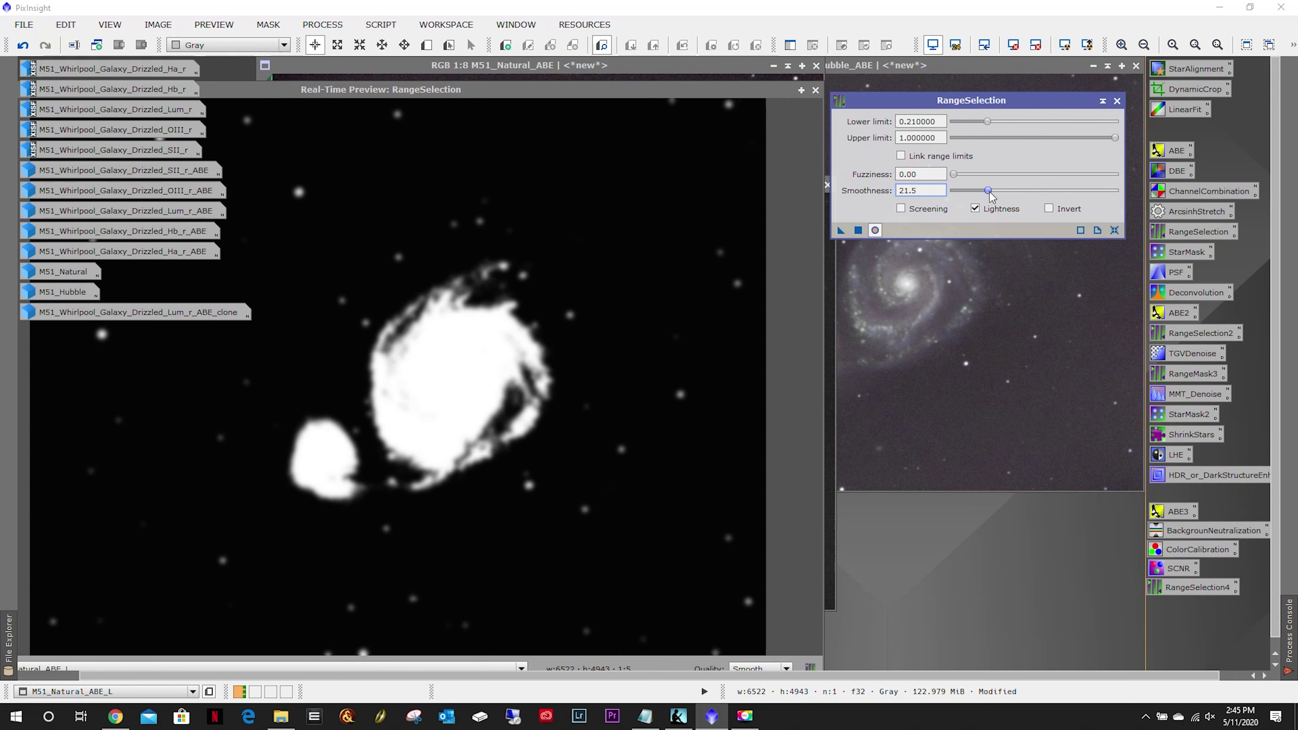
left_click_drag(957, 179, 1000, 194)
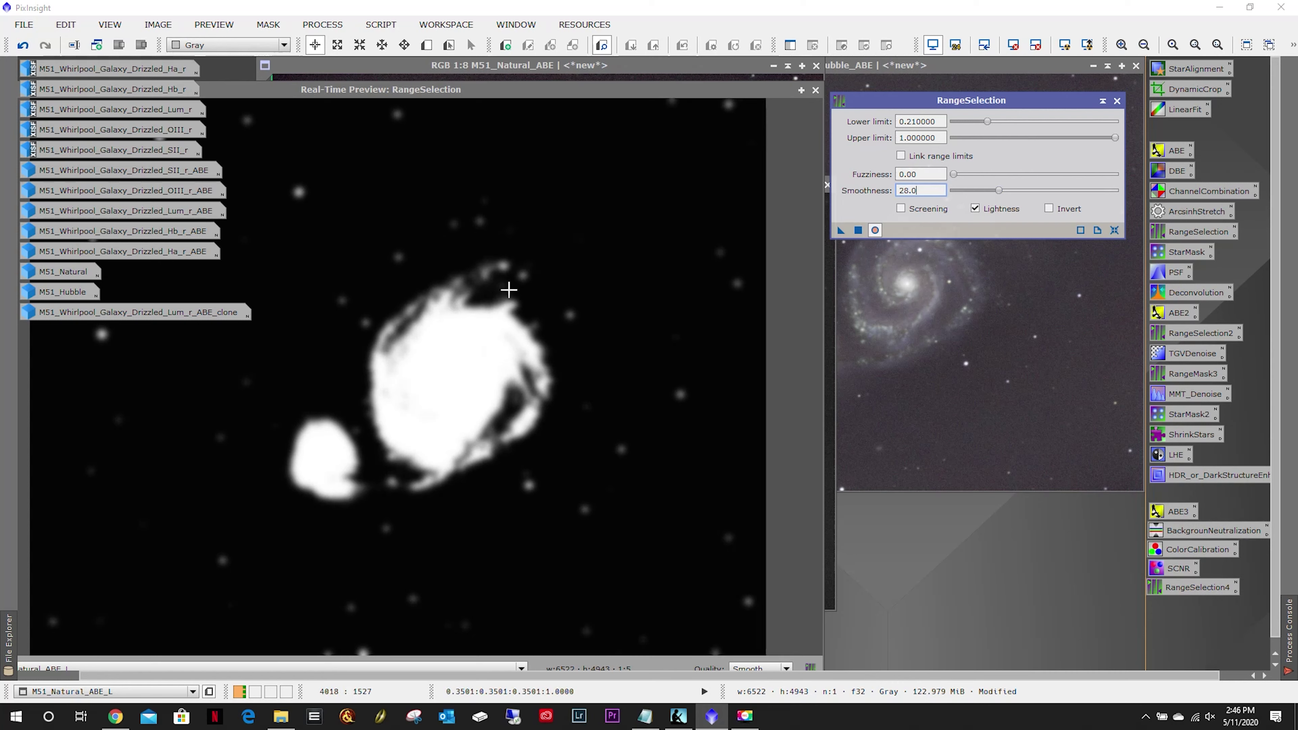
left_click(816, 90)
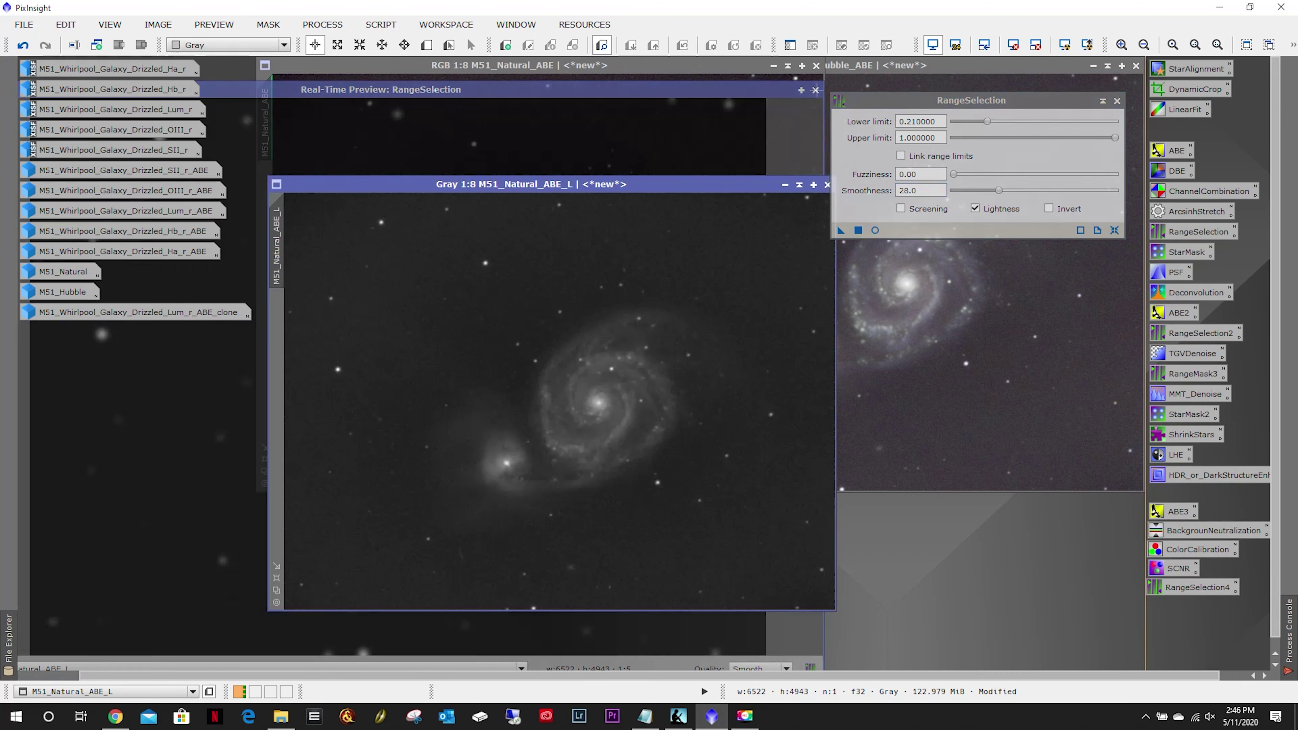
left_click_drag(841, 231, 619, 292)
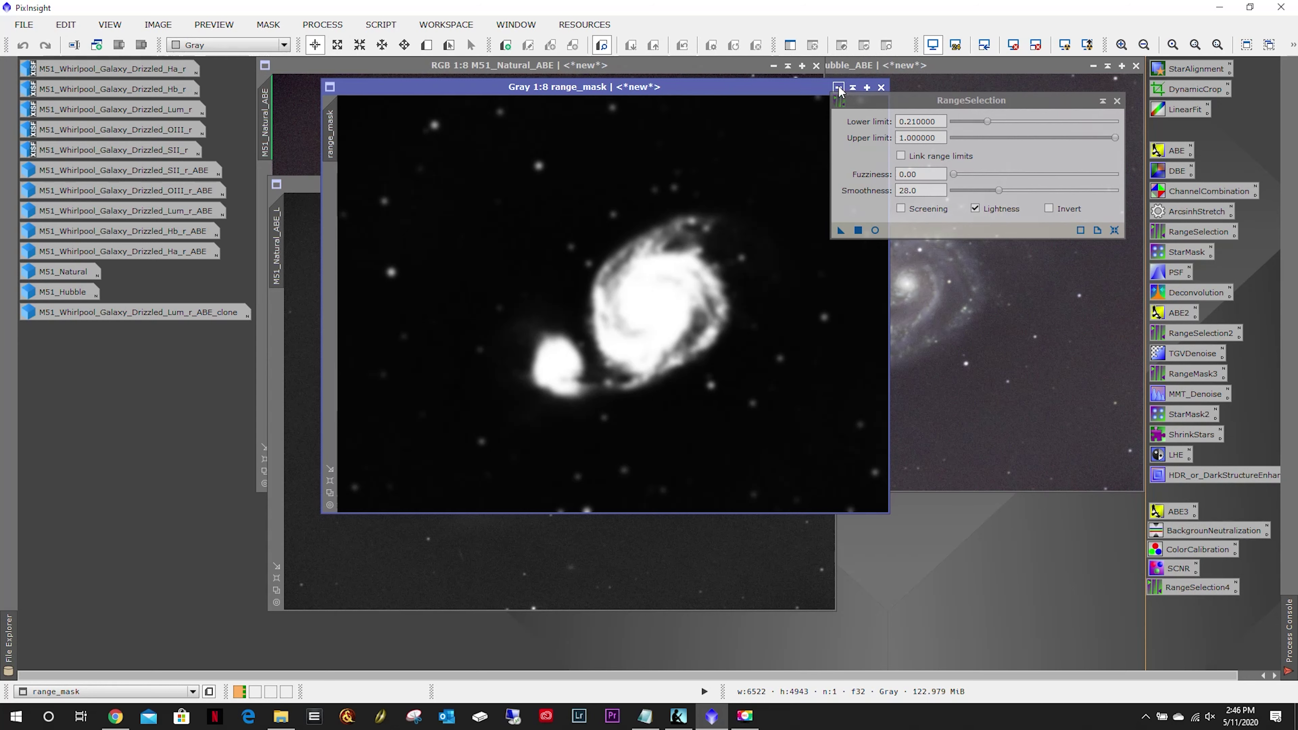
Mask M51_Natural_ABE with range_mask, and park the mask and lightness images as icons clear of the colour image.
left_click(299, 211)
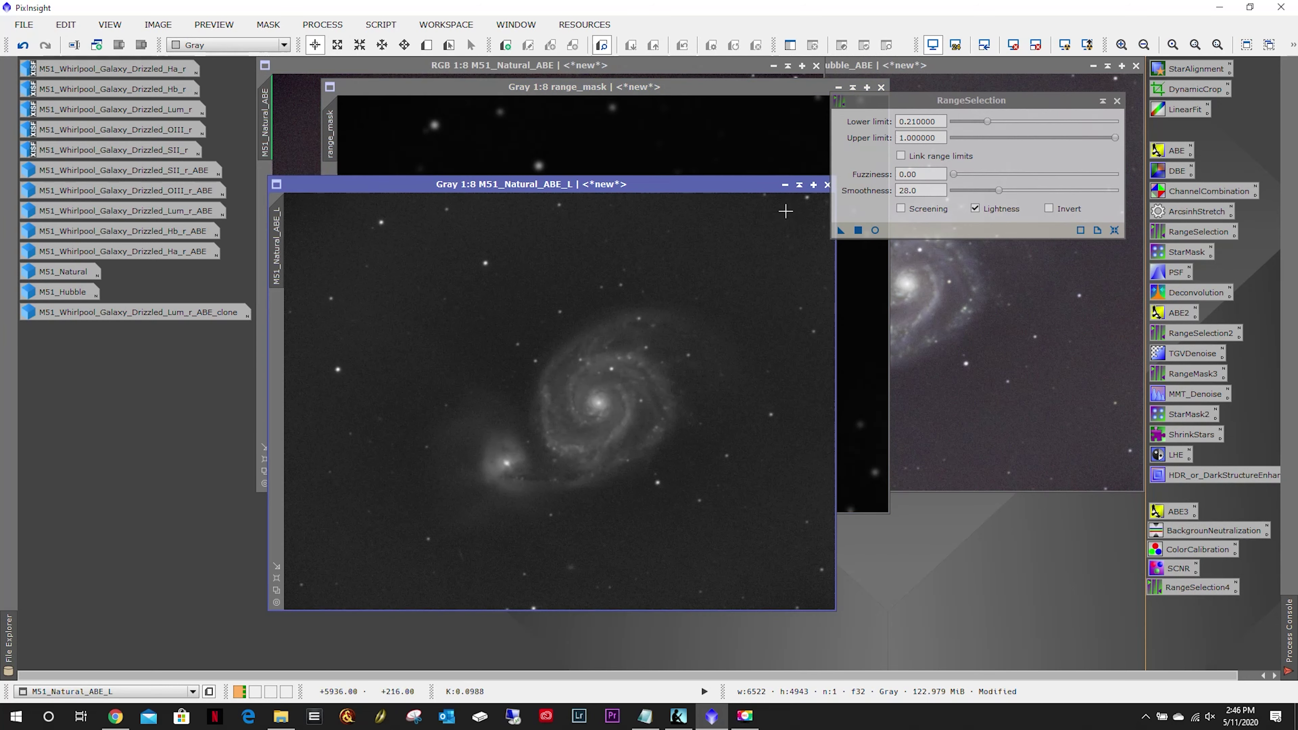
left_click(785, 185)
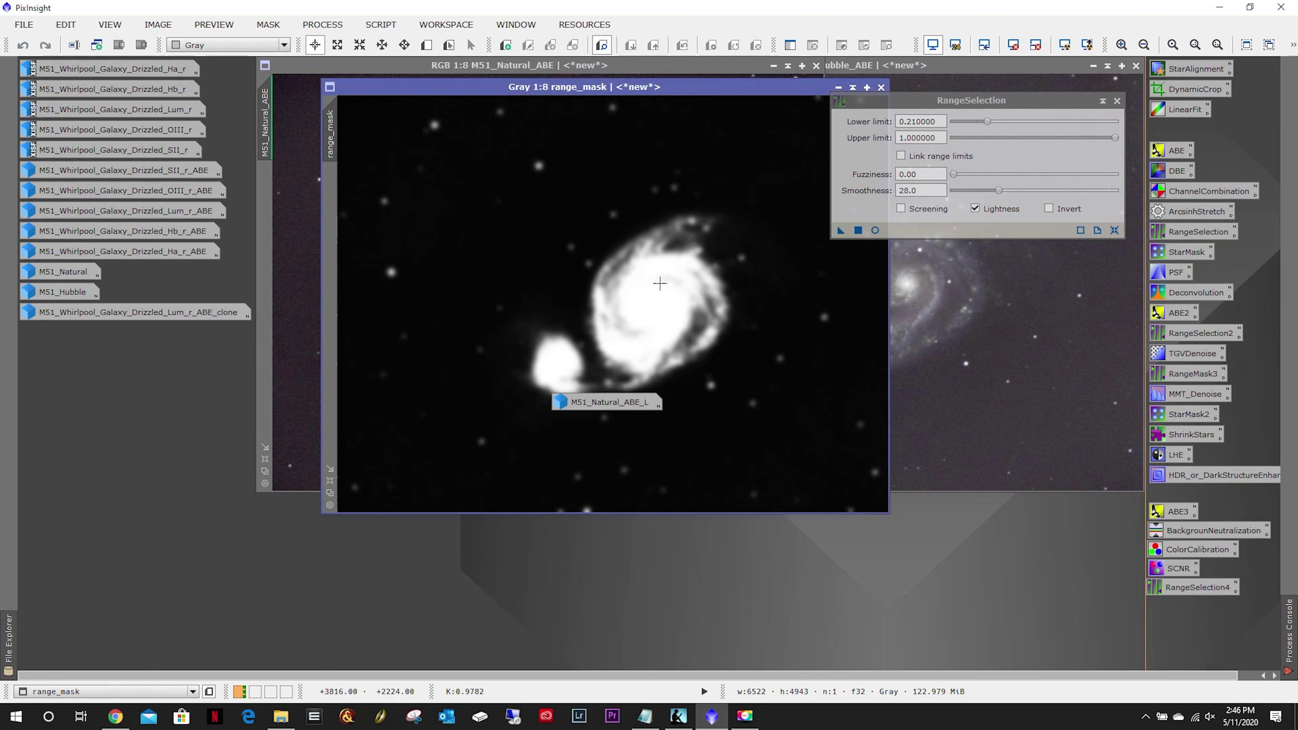
left_click_drag(330, 134, 270, 207)
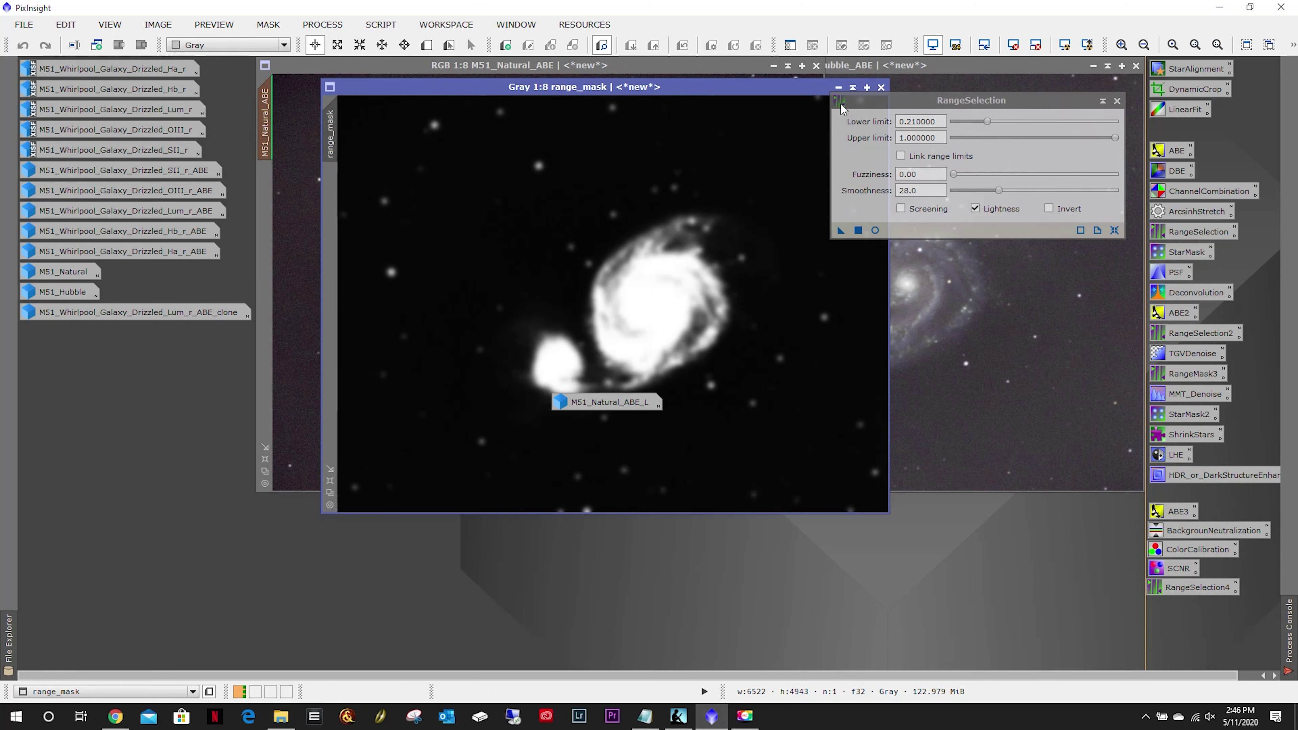
left_click(839, 88)
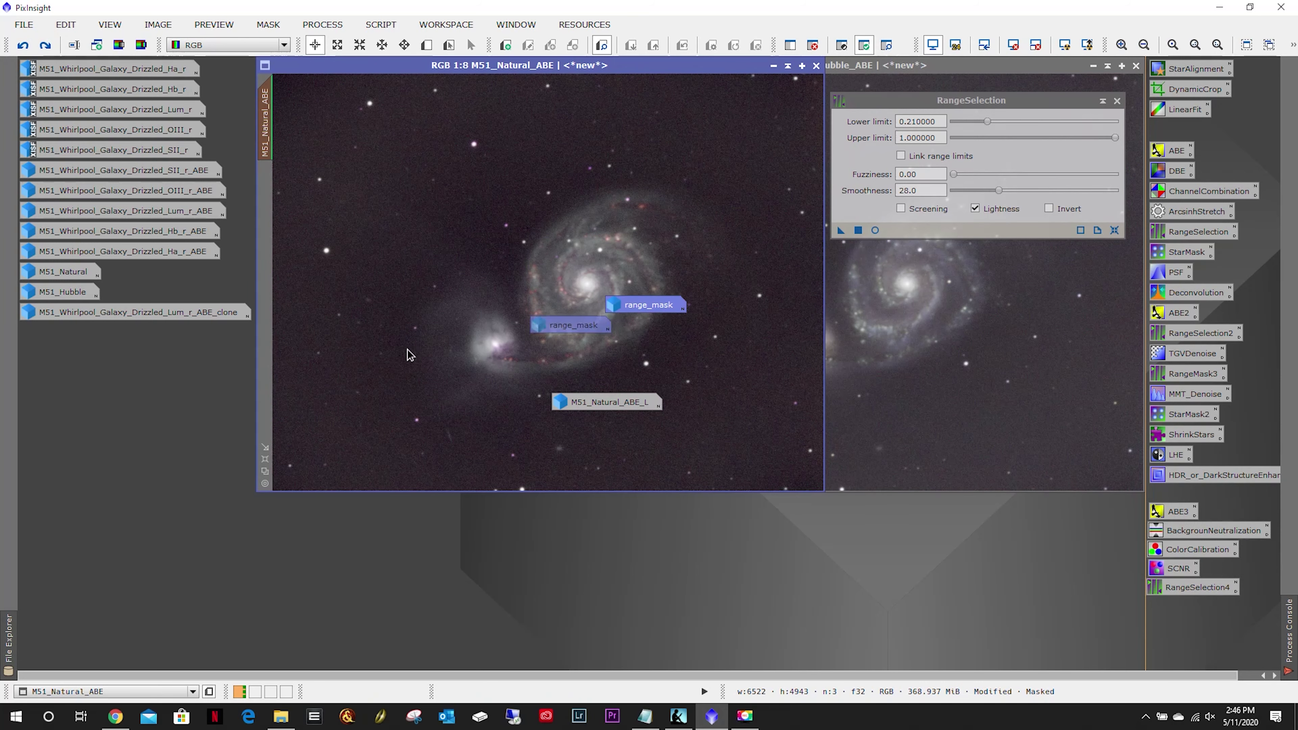
left_click_drag(68, 455, 68, 456)
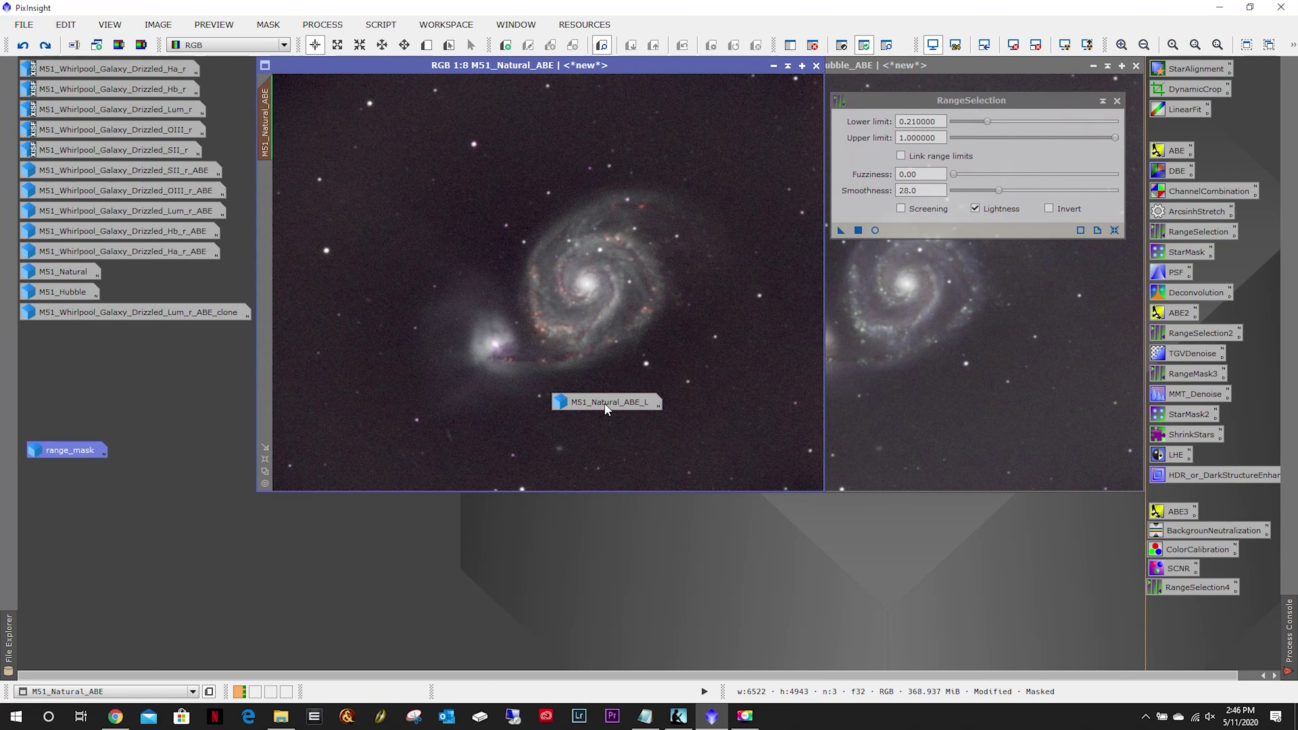
left_click_drag(604, 407, 79, 481)
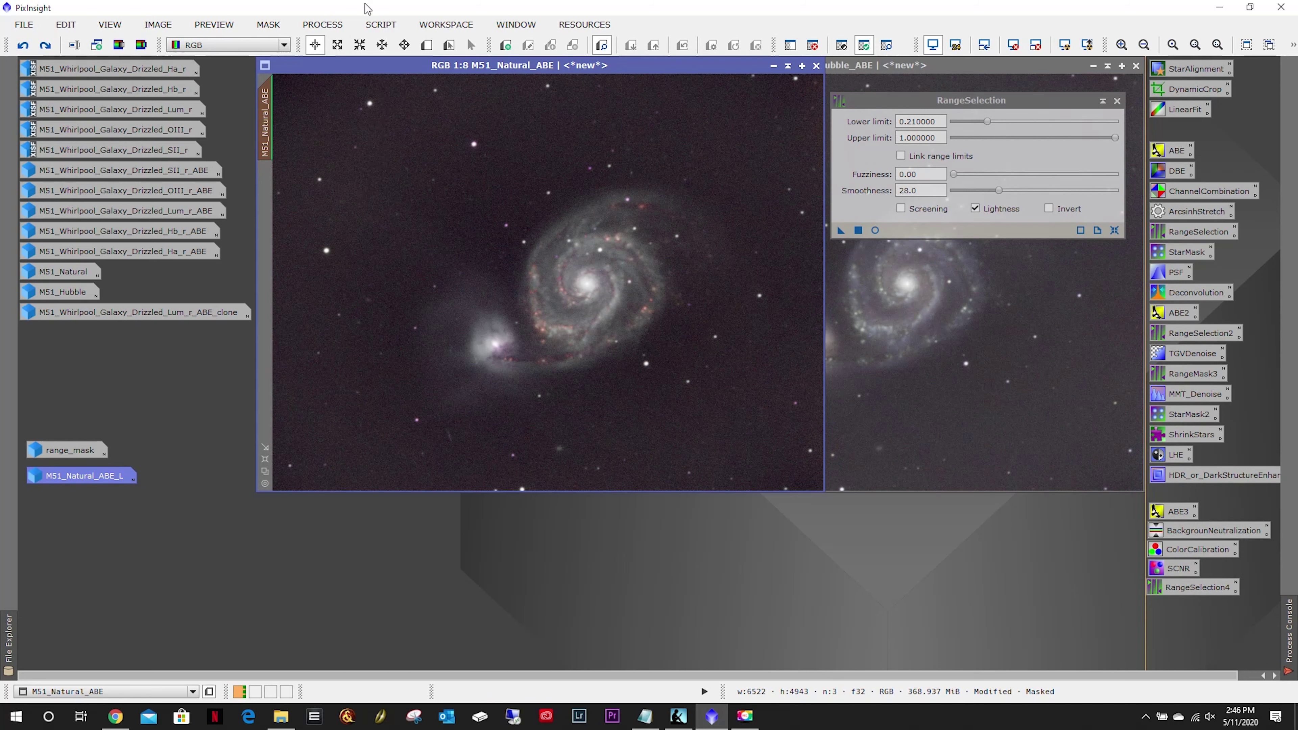
Show the mask on M51_Natural_ABE, invert it to protect the galaxies, and hide the overlay.
left_click(269, 25)
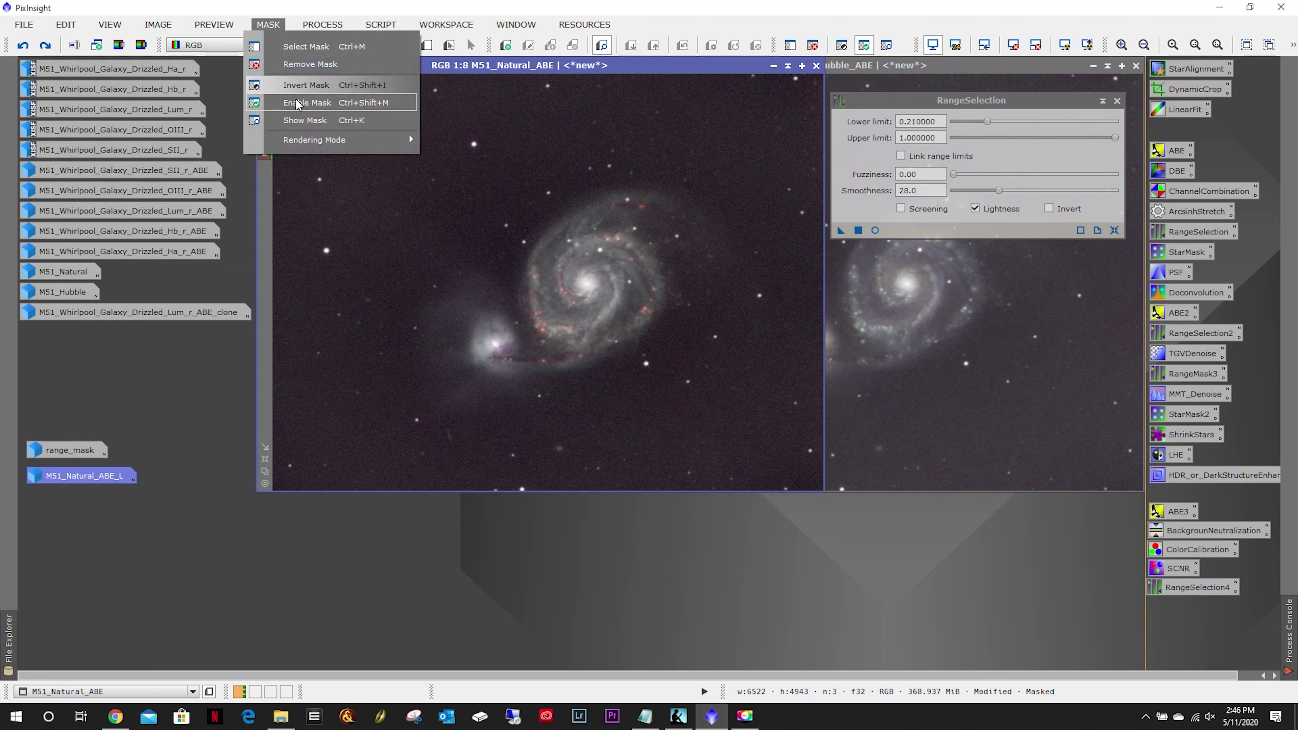
left_click(294, 122)
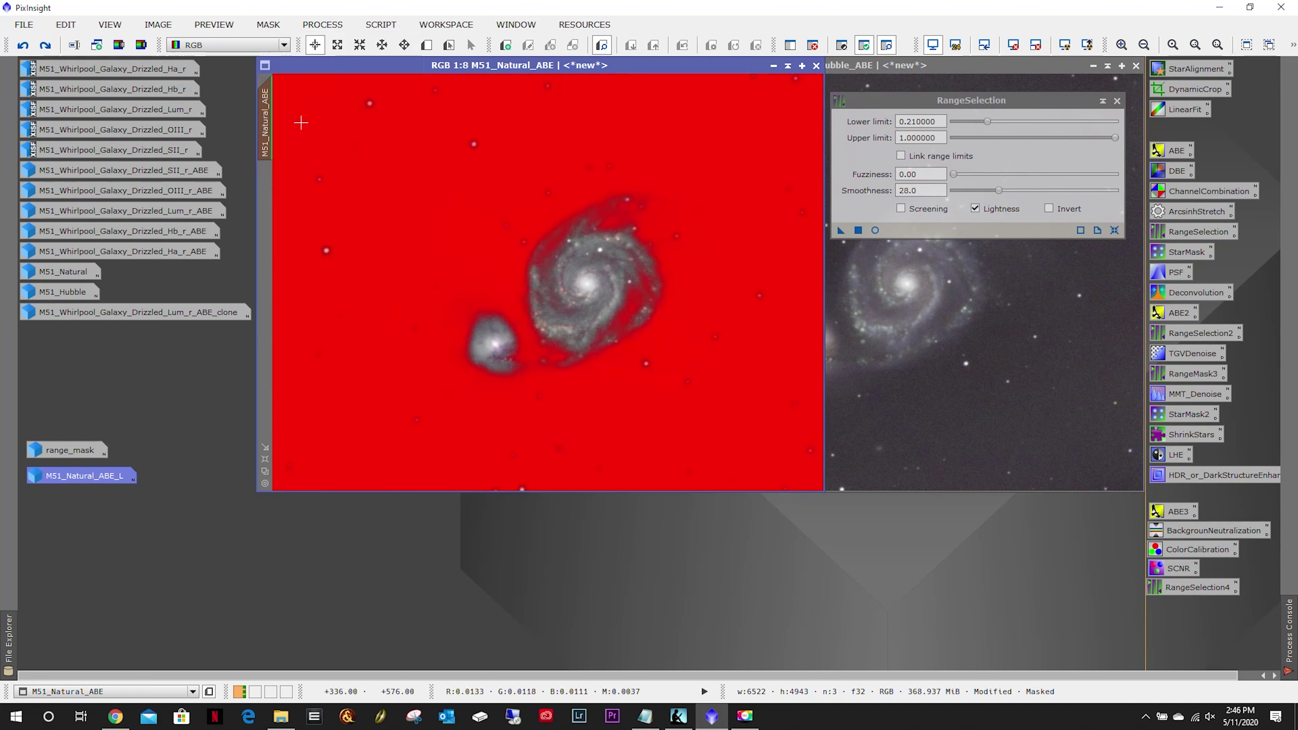
left_click(268, 24)
left_click(294, 83)
left_click(268, 24)
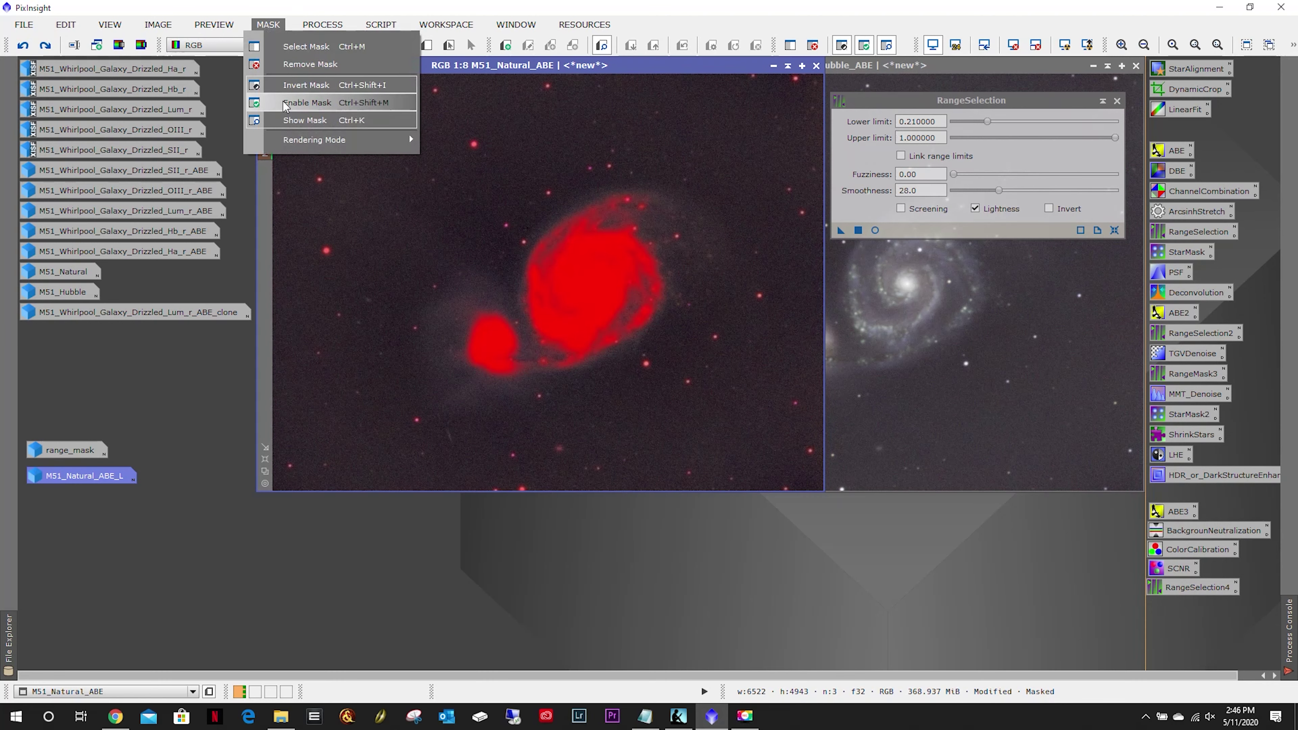
left_click(294, 122)
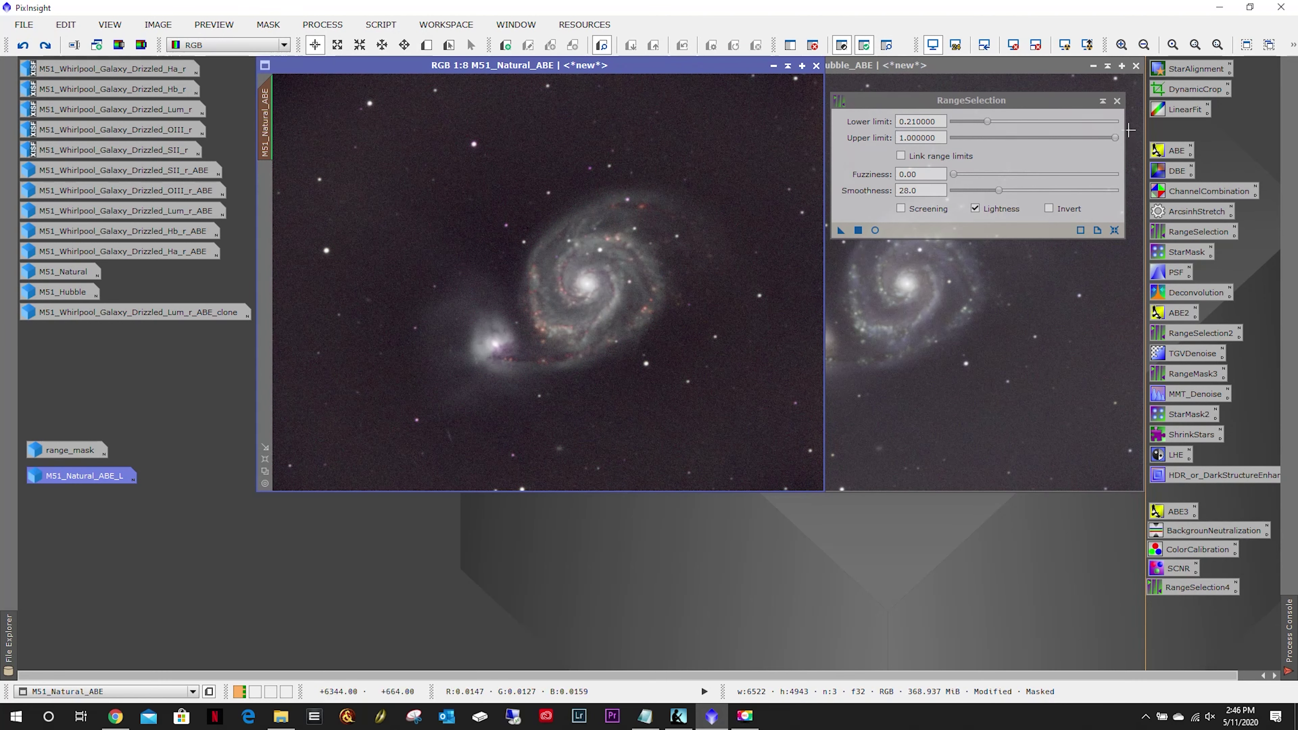
Close RangeSelection and apply TGVDenoise to the masked M51_Natural_ABE with strength 5, edge protection 0.002, smoothness 2 and 100 iterations.
left_click(1118, 101)
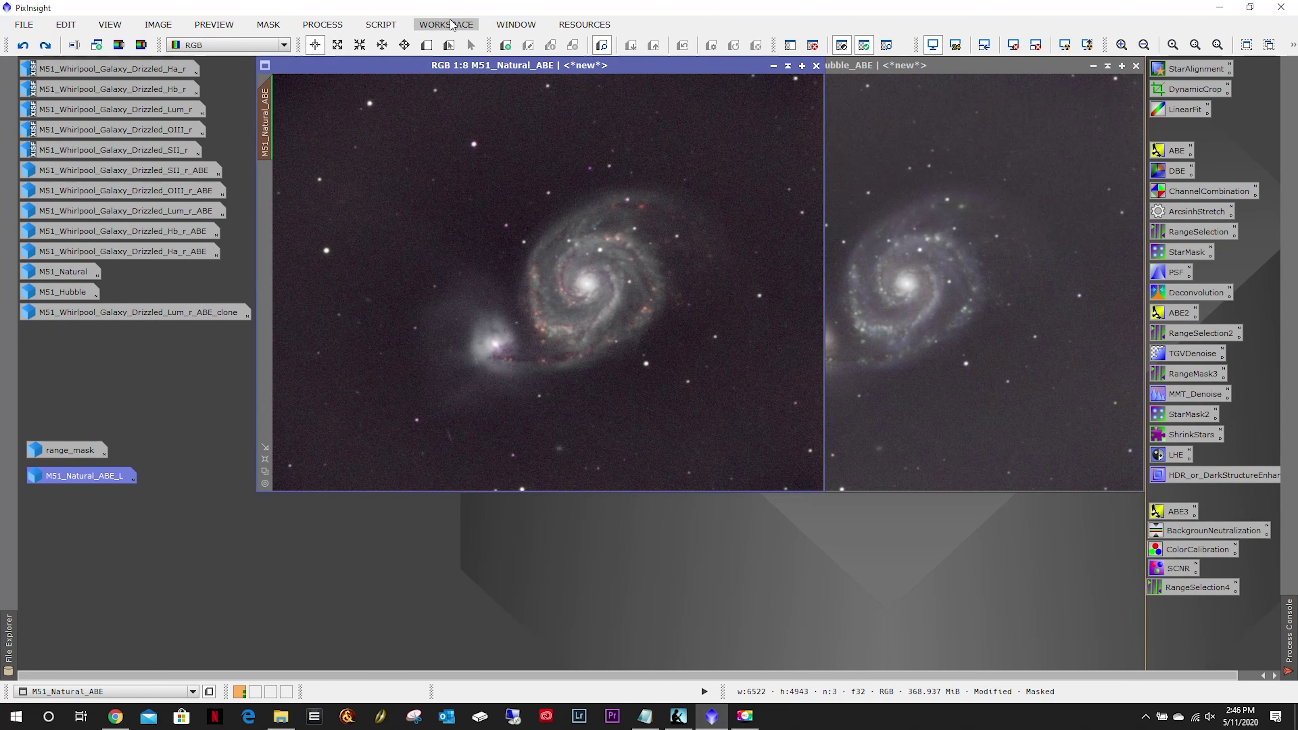
left_click(339, 27)
mouse_move(361, 47)
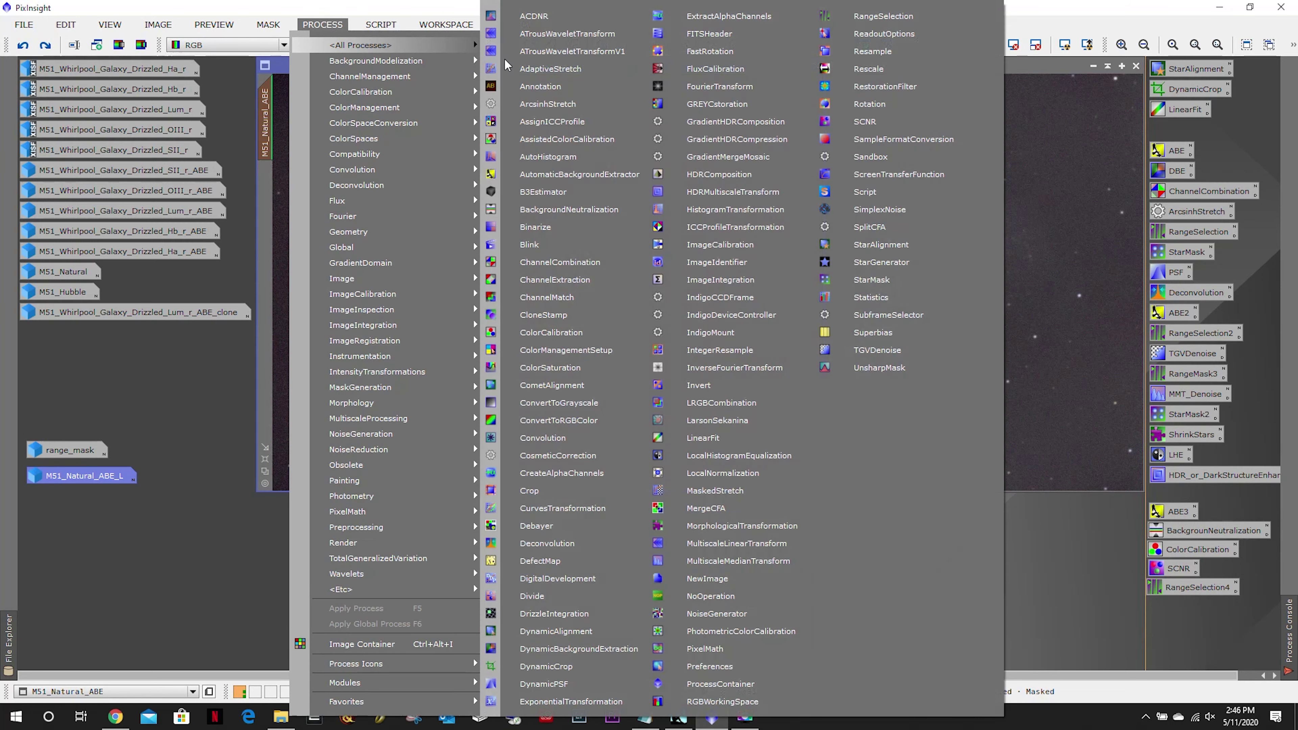
left_click(883, 351)
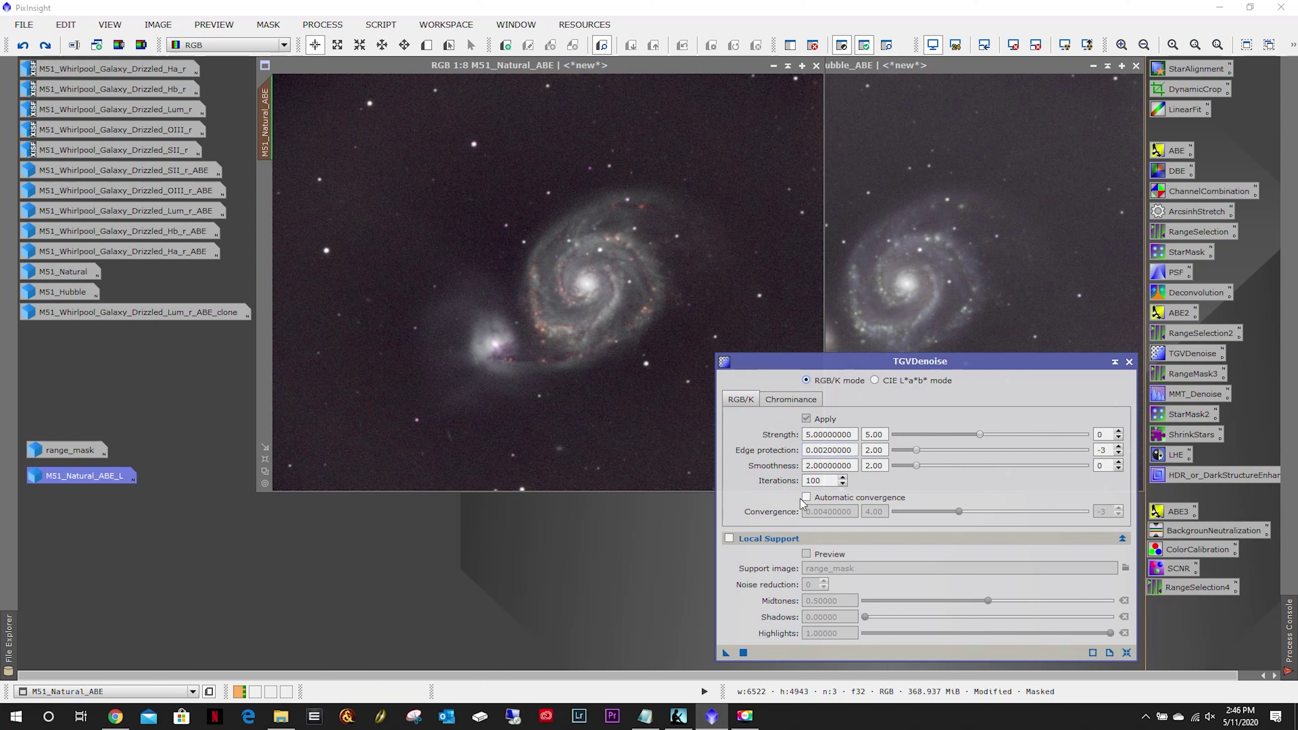
left_click_drag(722, 657, 611, 439)
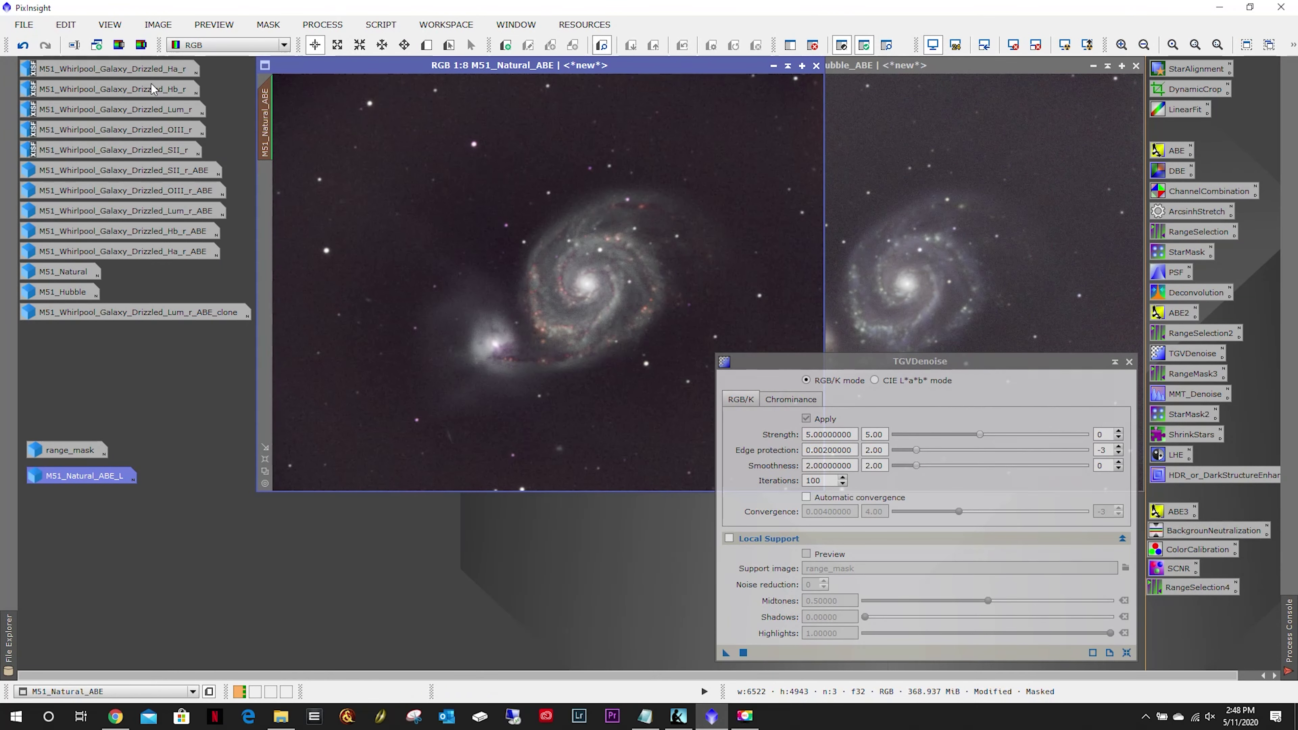
Compare M51_Natural_ABE before and after the noise reduction, examining both the galaxy and background at full size.
left_click(23, 47)
left_click(45, 46)
scroll(426, 133, "up", 7)
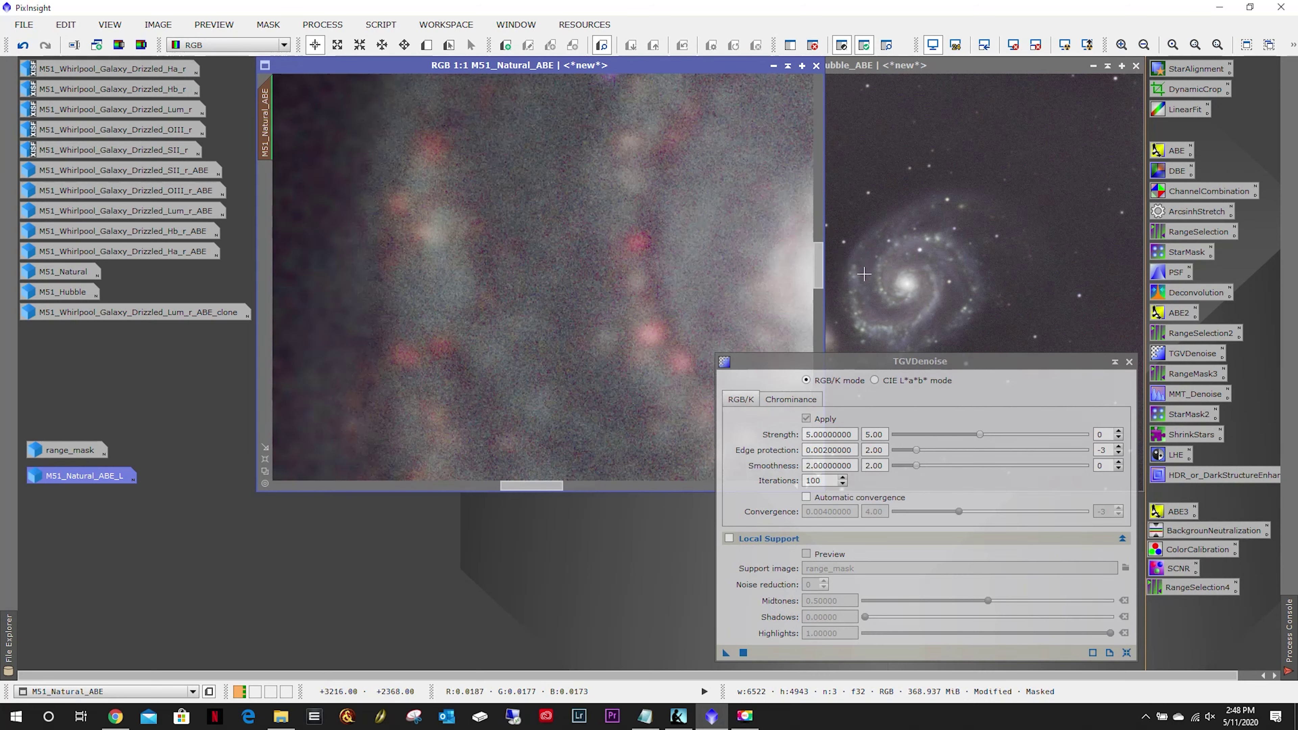
left_click_drag(818, 271, 816, 158)
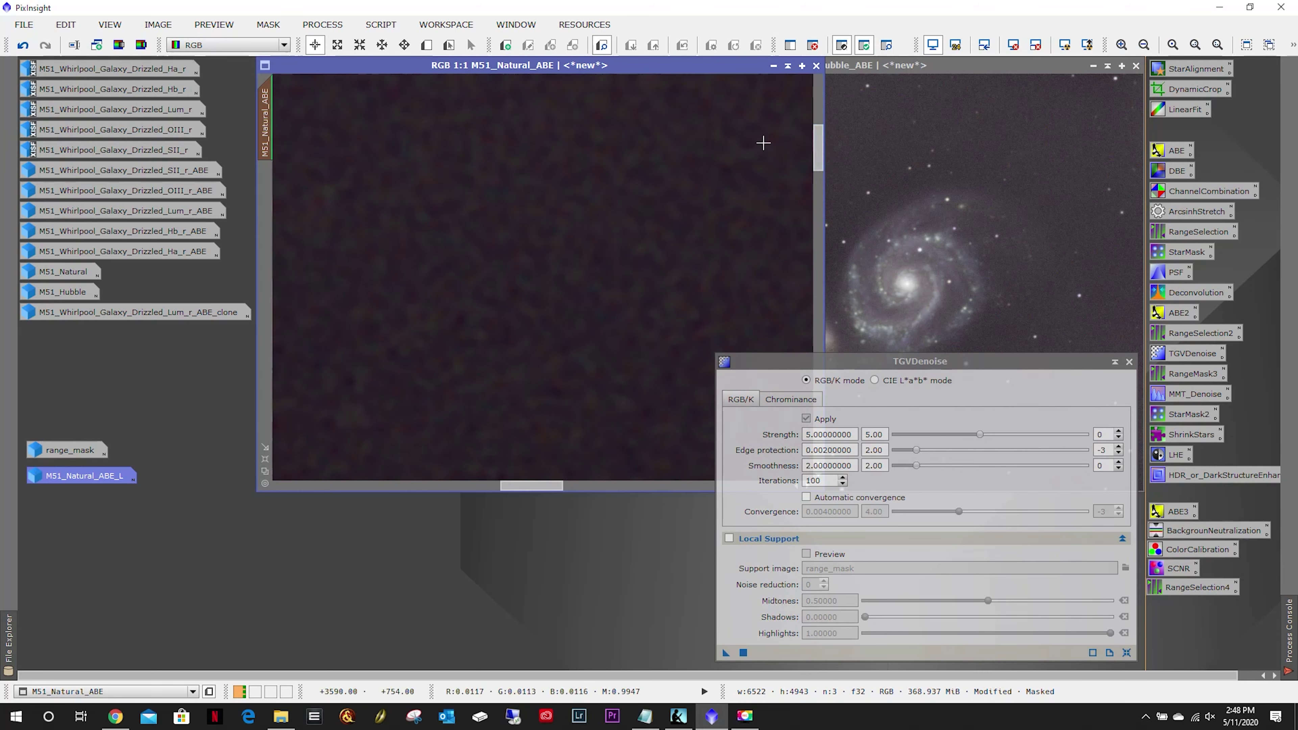
left_click(23, 46)
left_click(45, 46)
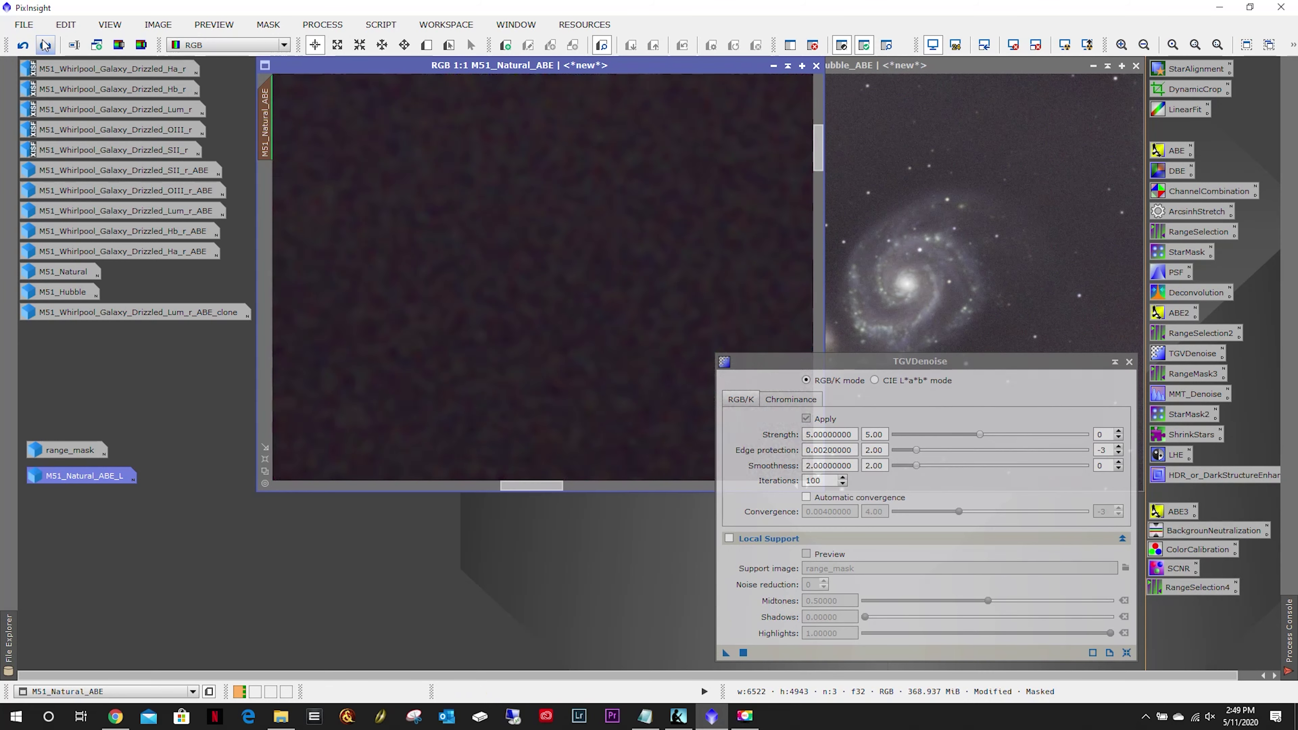
scroll(549, 221, "down", 5)
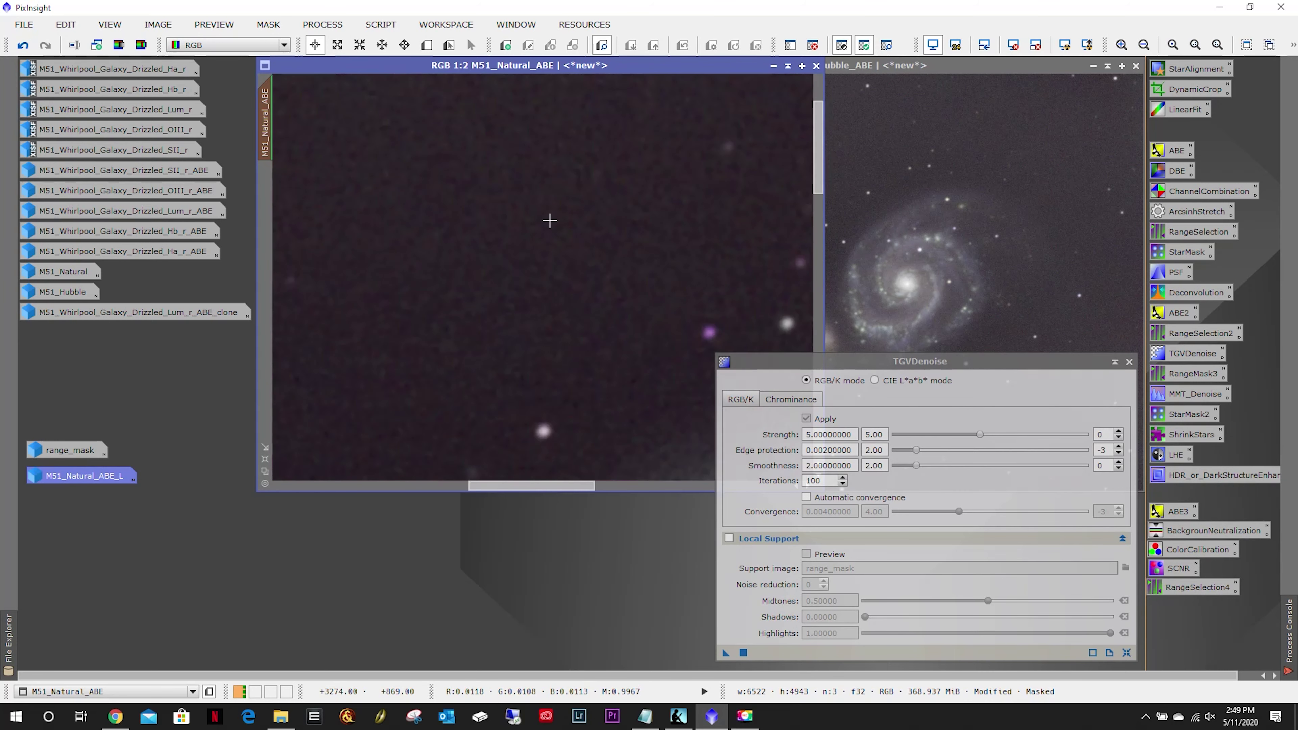
scroll(549, 221, "down", 2)
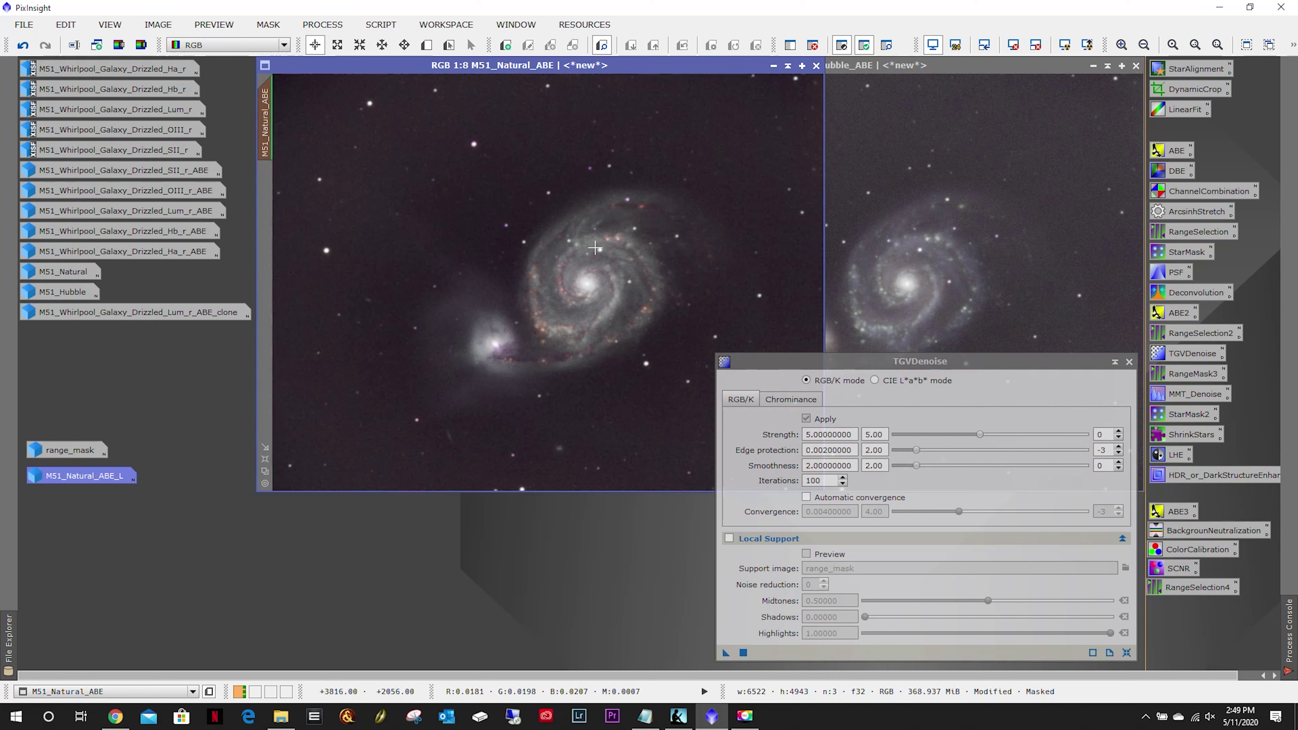
Move the range_mask and M51_Natural_ABE_L icons closer to the other image icons, and extract the lightness of M51_Hubble_ABE.
left_click_drag(156, 514, 51, 385)
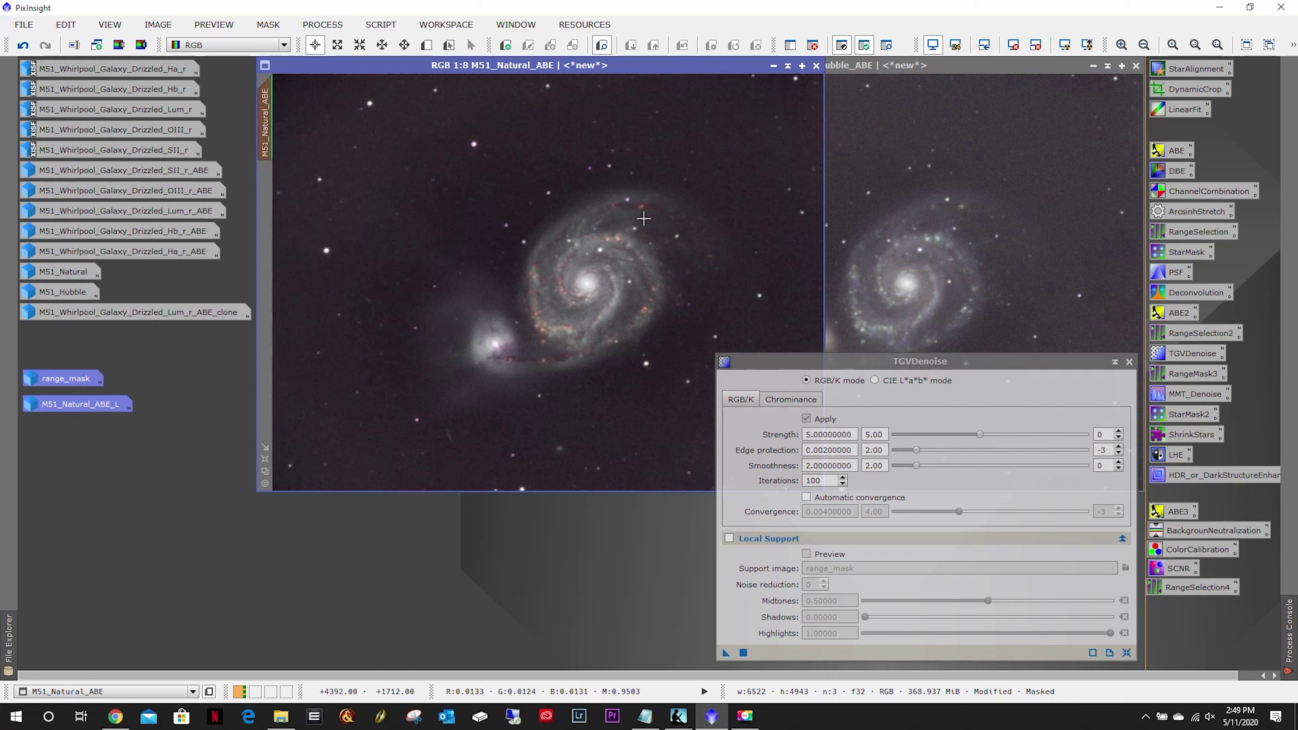
left_click(923, 68)
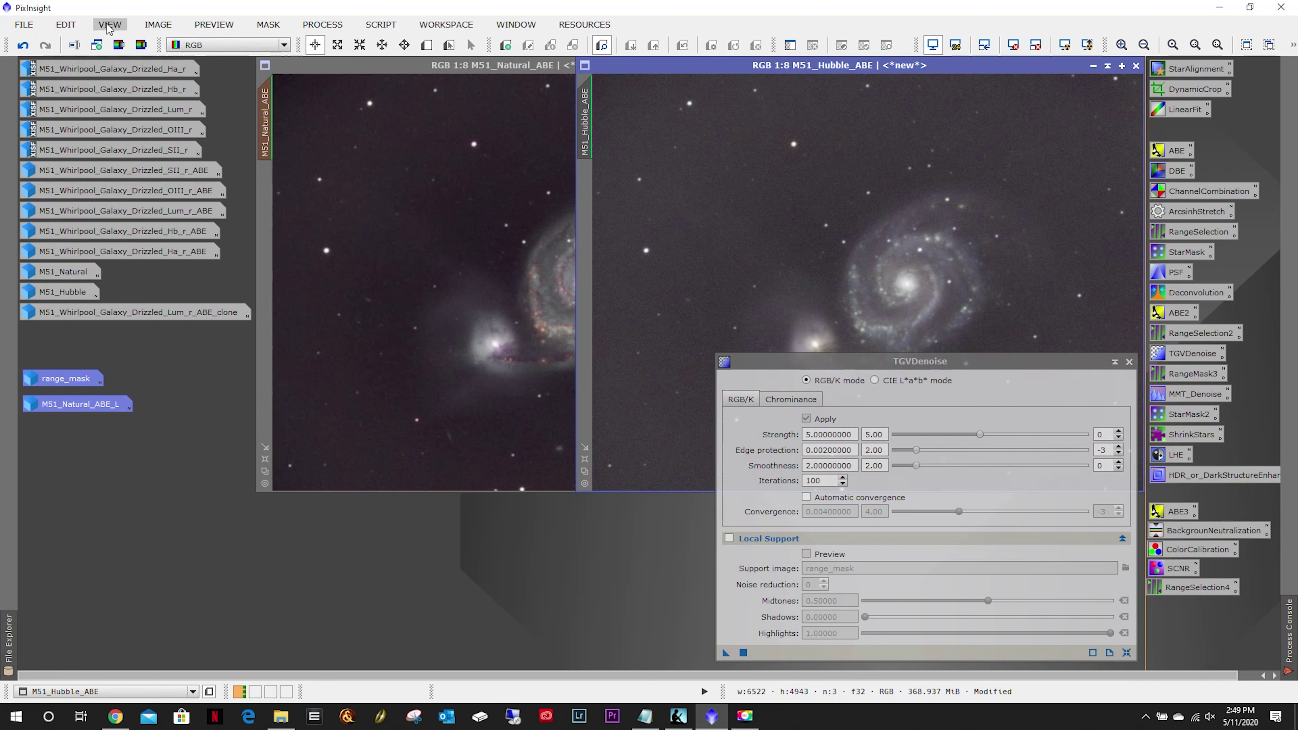
left_click(118, 46)
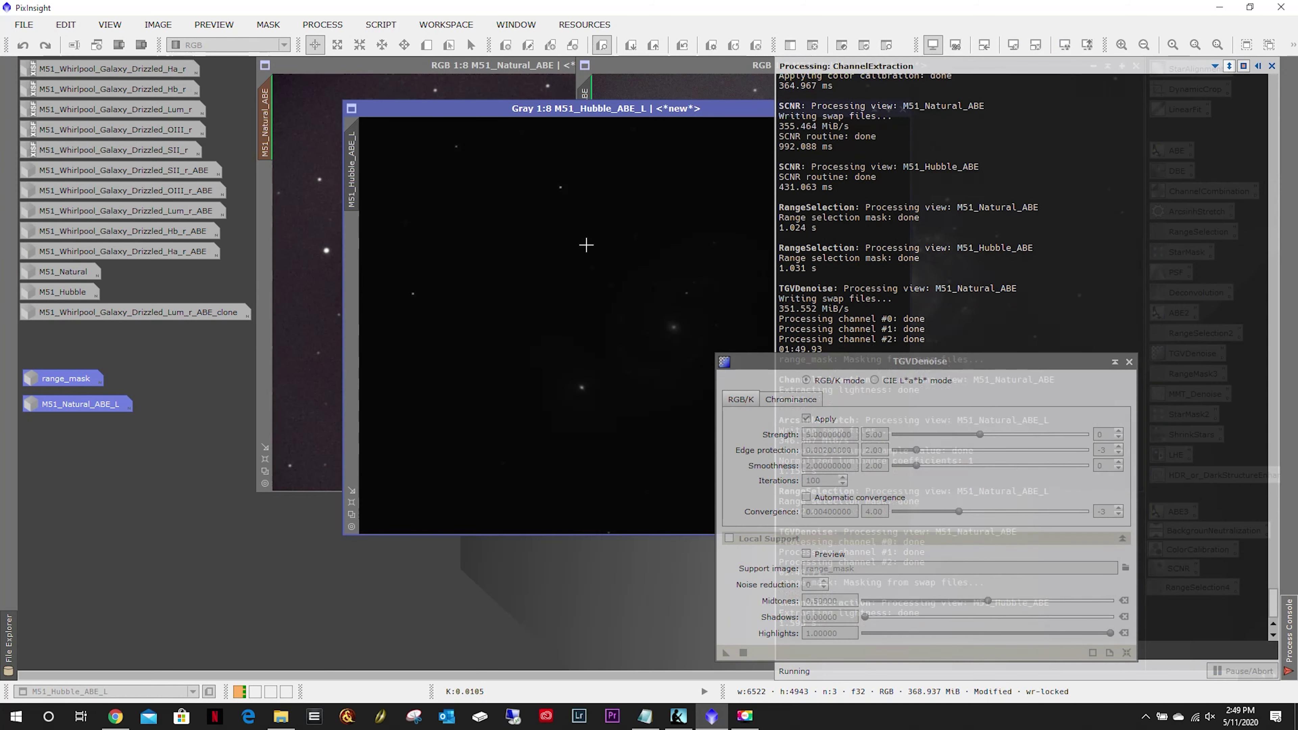
Open ArcsinhStretch in real-time preview for M51_Hubble_ABE_L and estimate its black point.
left_click(324, 25)
mouse_move(350, 46)
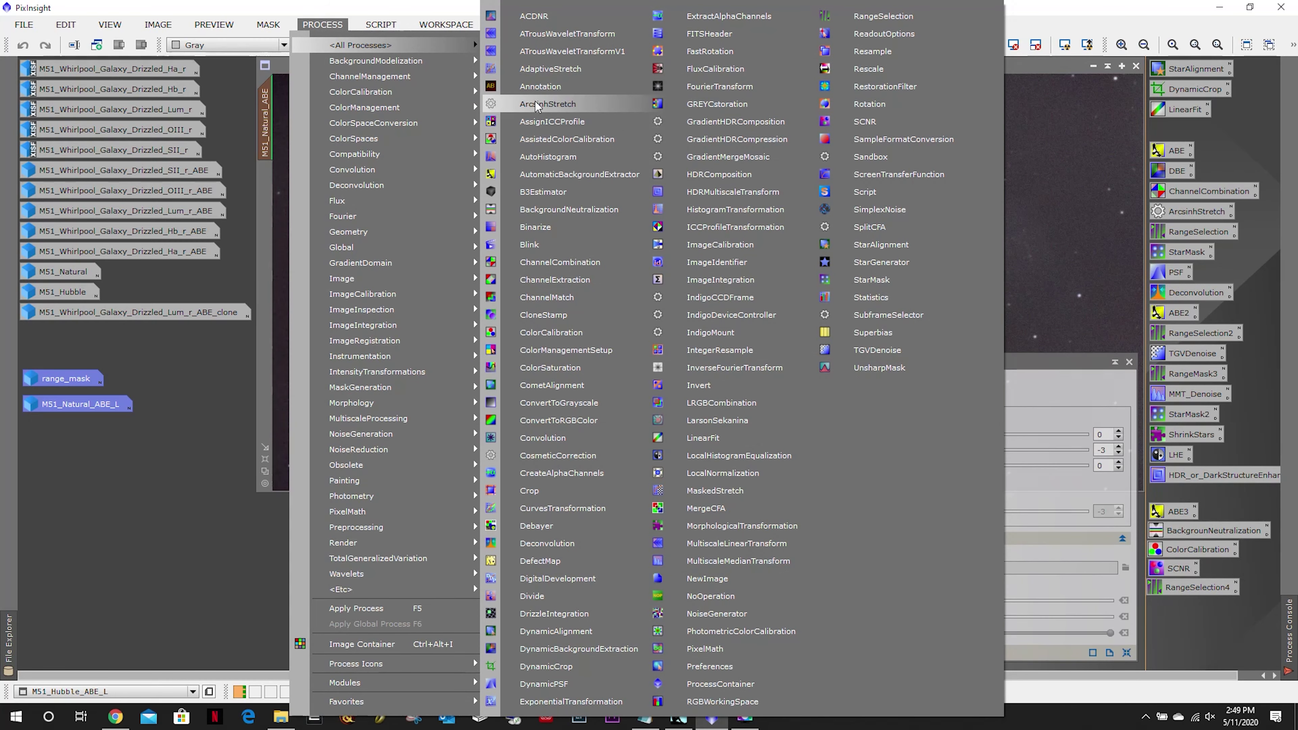
left_click(548, 103)
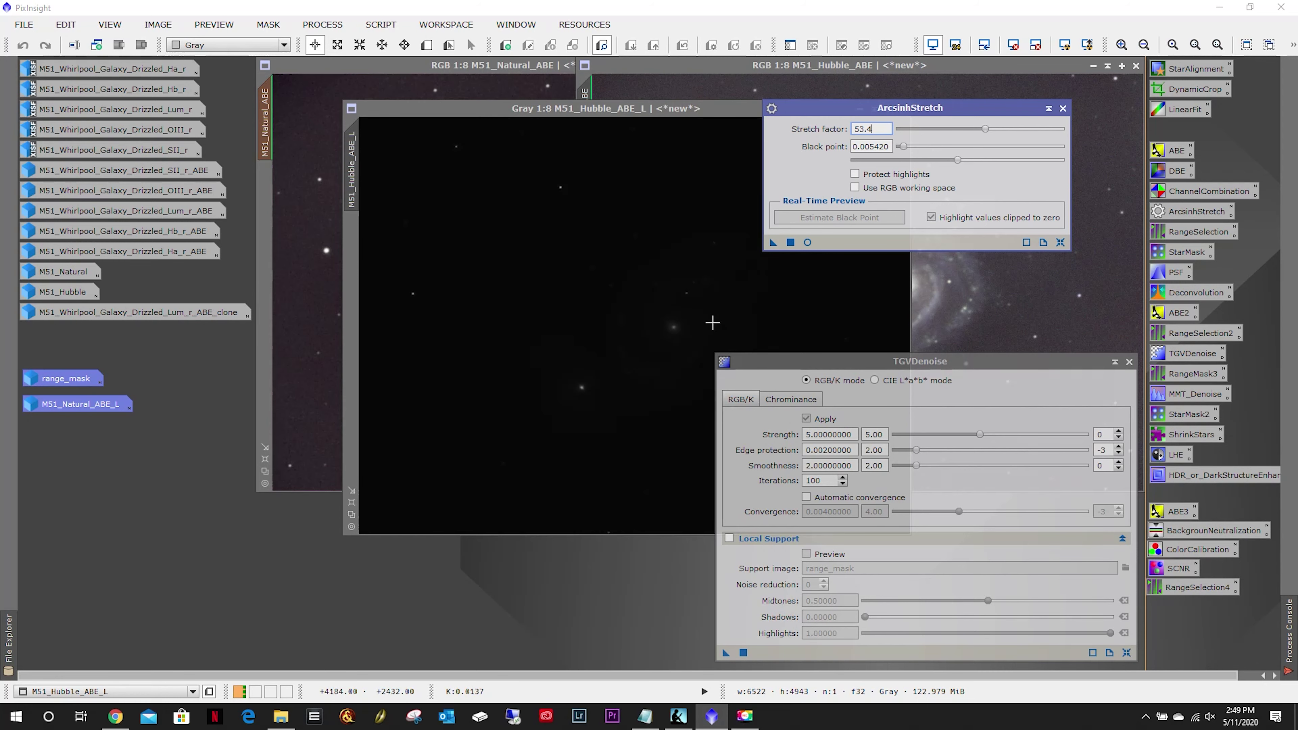
left_click(808, 243)
double_click(524, 94)
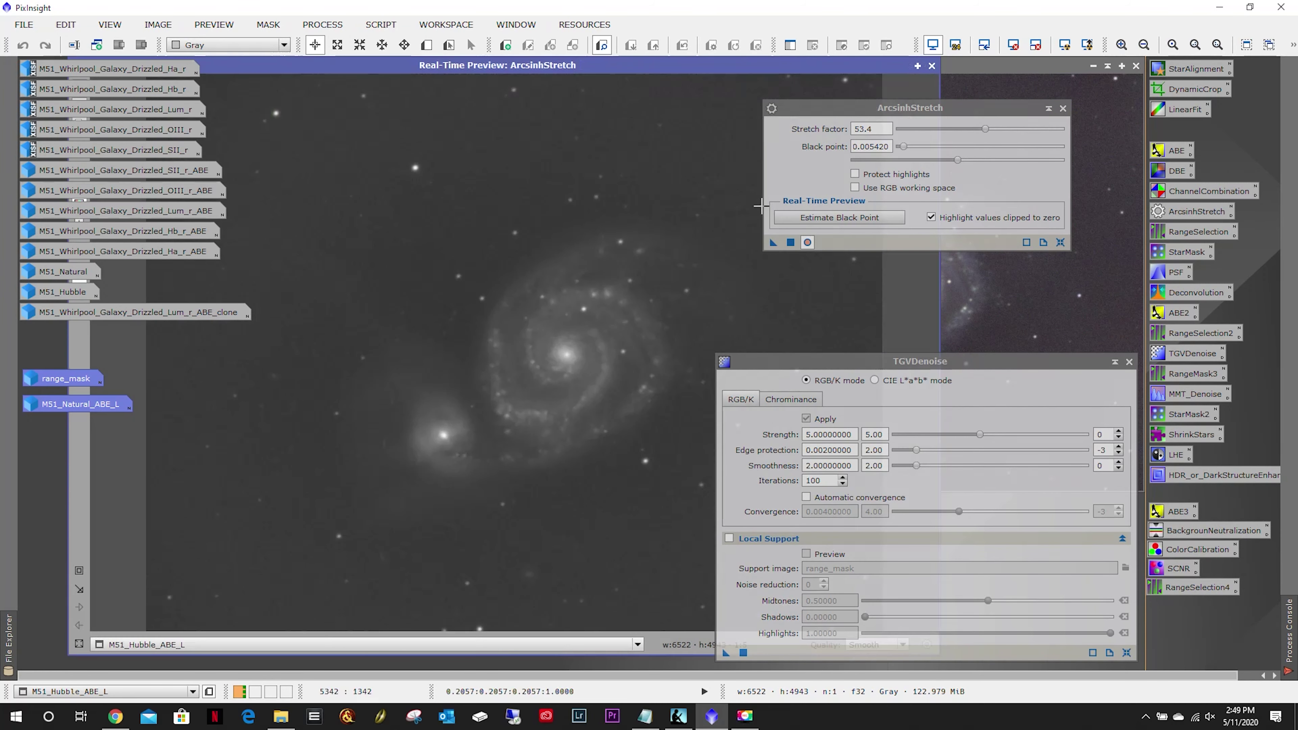
left_click(838, 218)
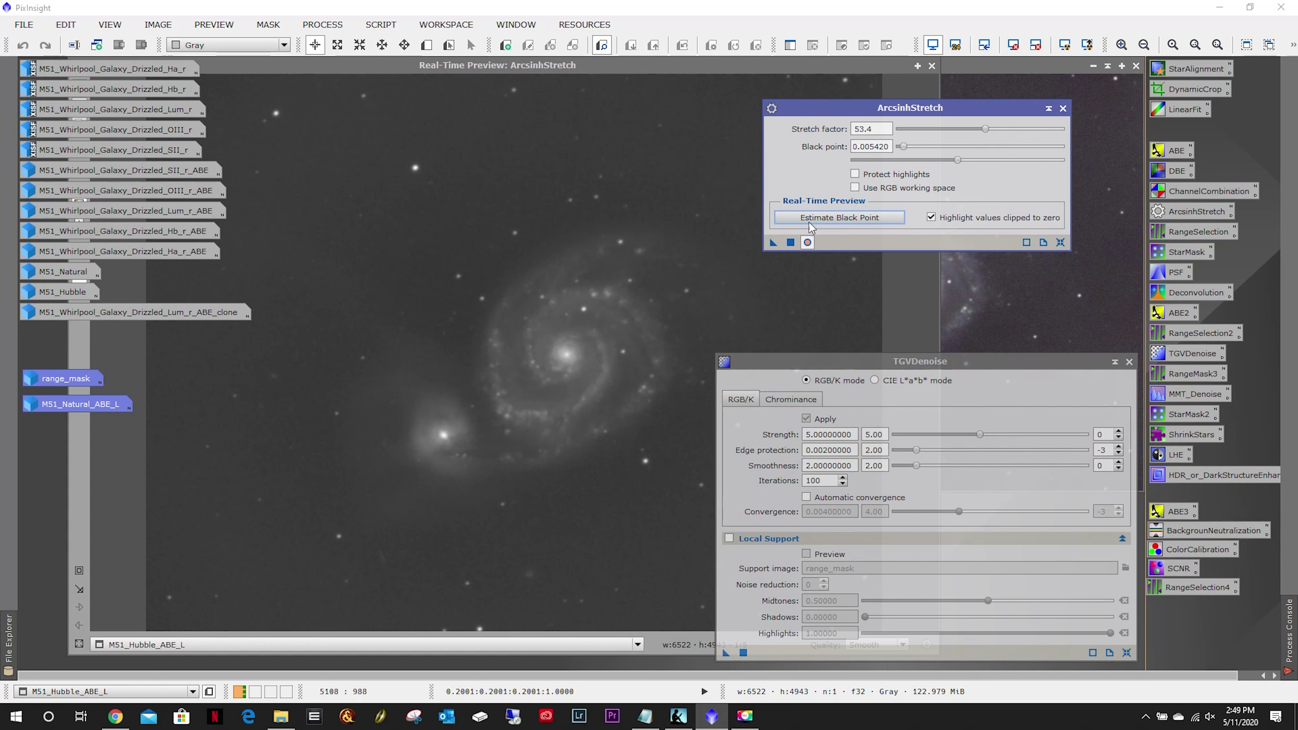
left_click(824, 219)
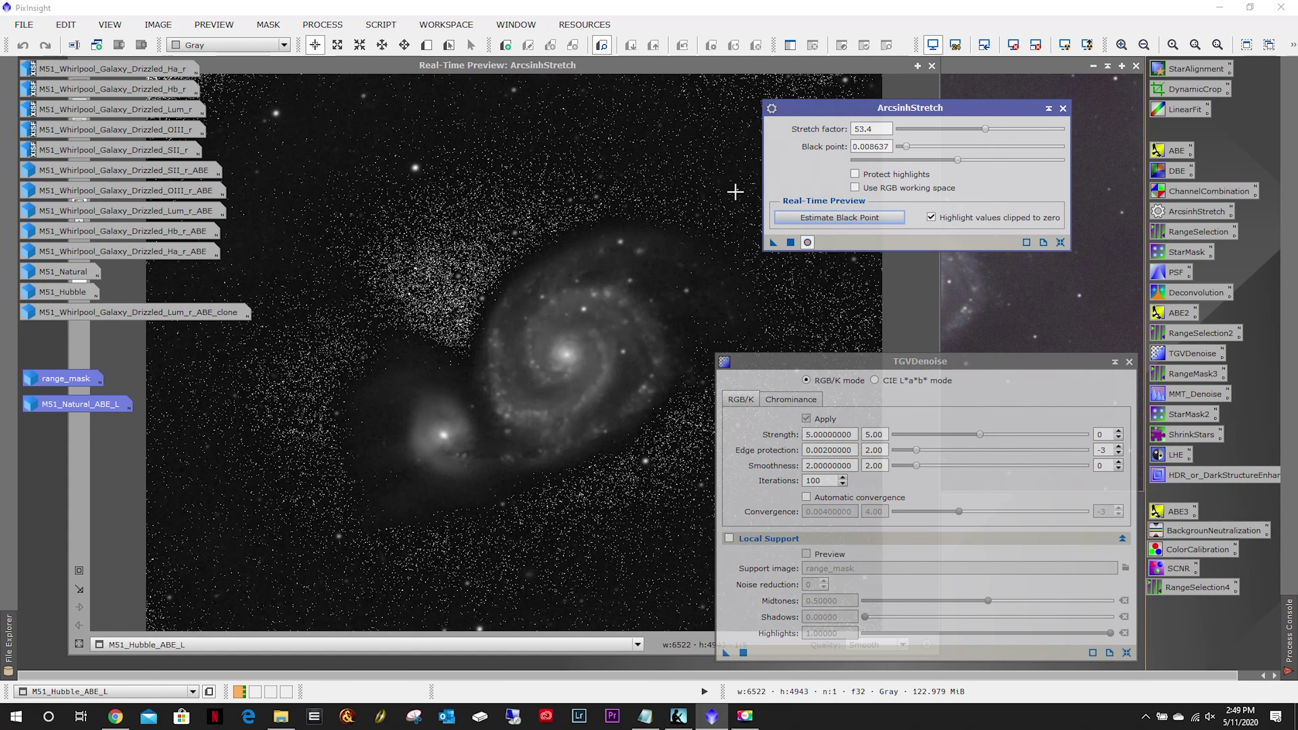
Refine the ArcsinhStretch black point to 0.007706 and the stretch factor to 61.0, and close the real-time preview.
left_click_drag(960, 165, 864, 163)
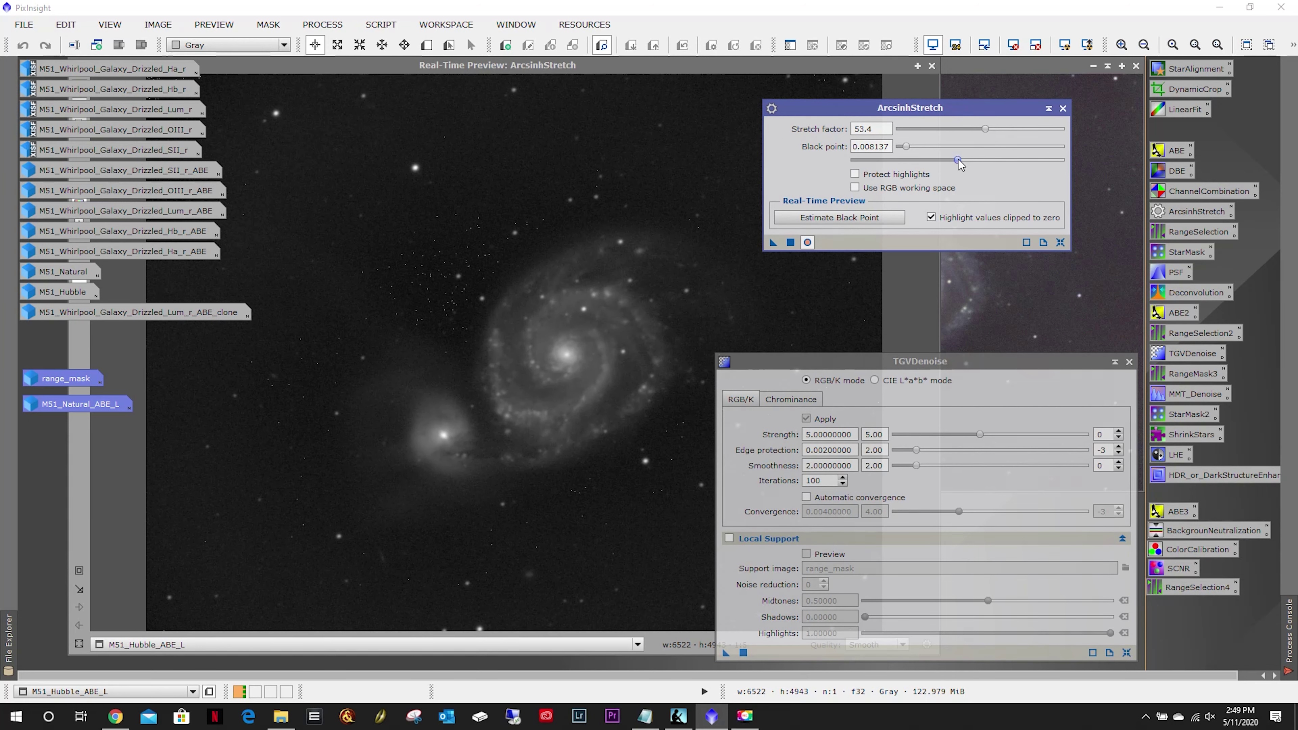
left_click_drag(958, 161, 870, 170)
left_click_drag(993, 129, 968, 130)
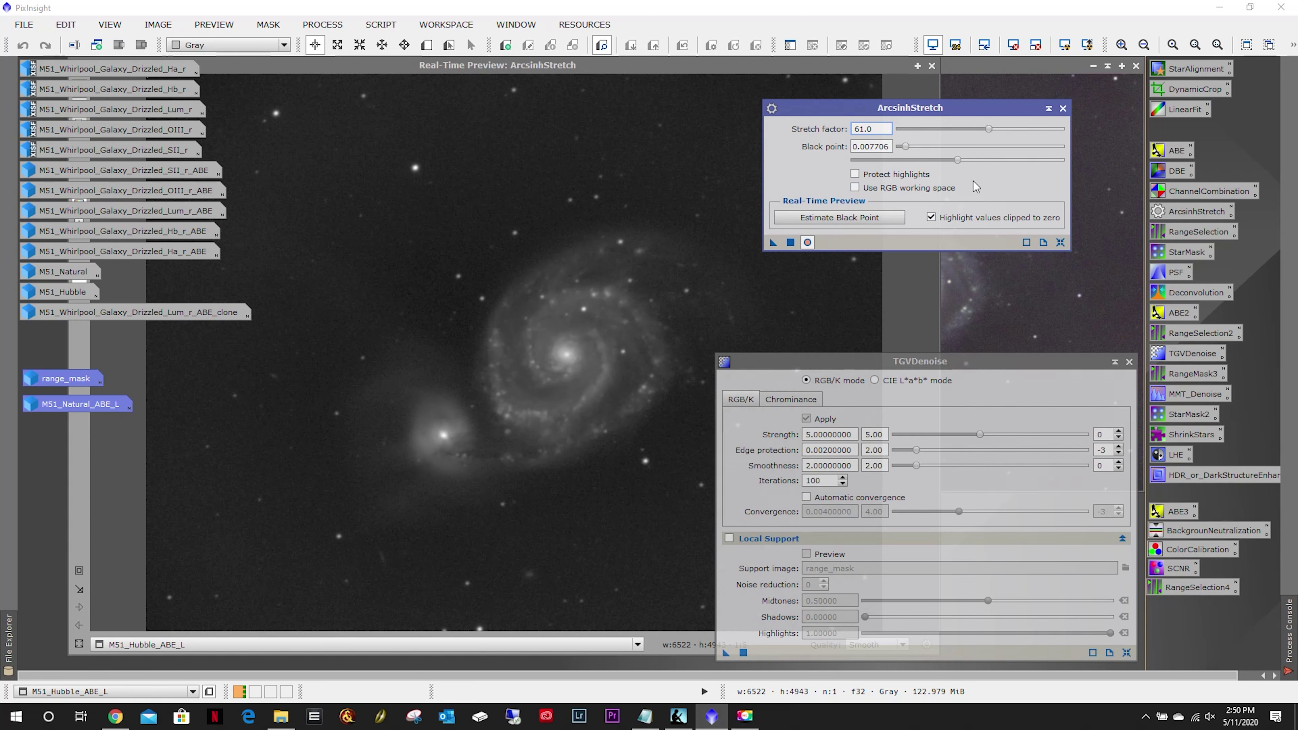
left_click(808, 238)
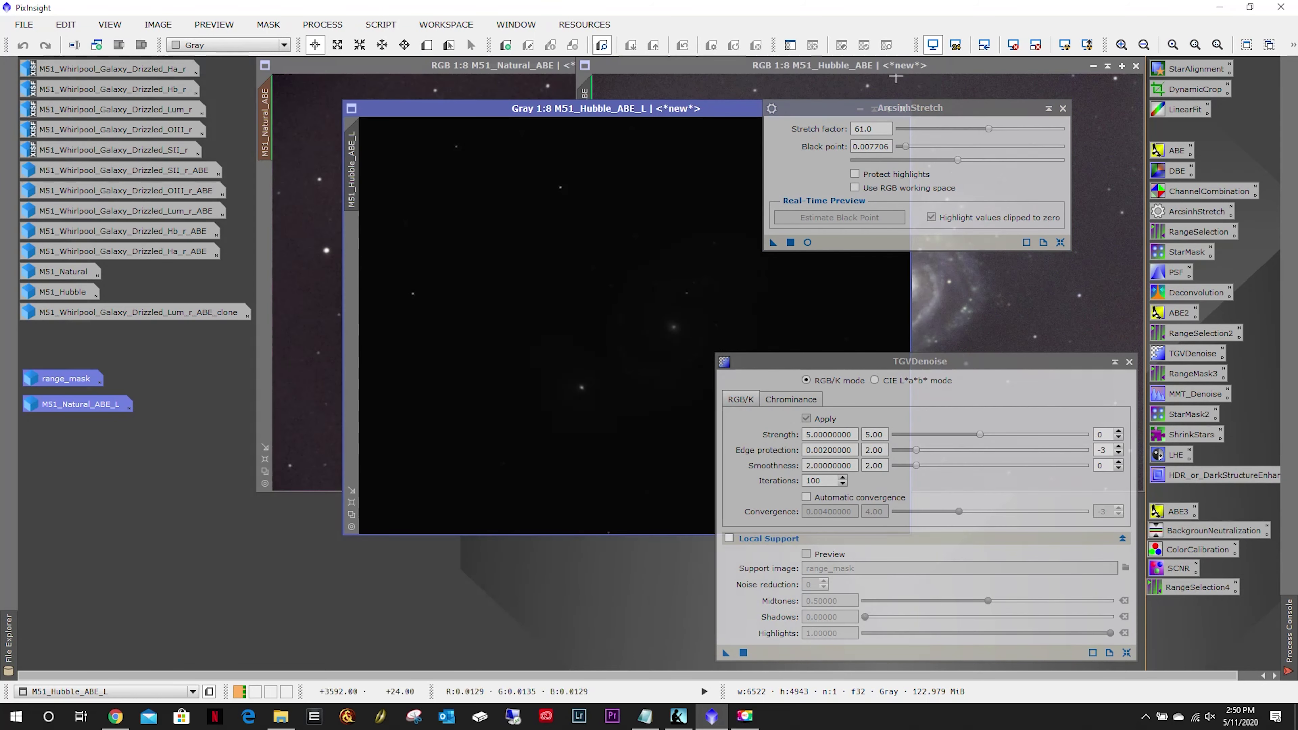
Apply the ArcsinhStretch to M51_Hubble_ABE_L, close it, and open RangeSelection in real-time preview for that image.
left_click_drag(773, 242, 560, 237)
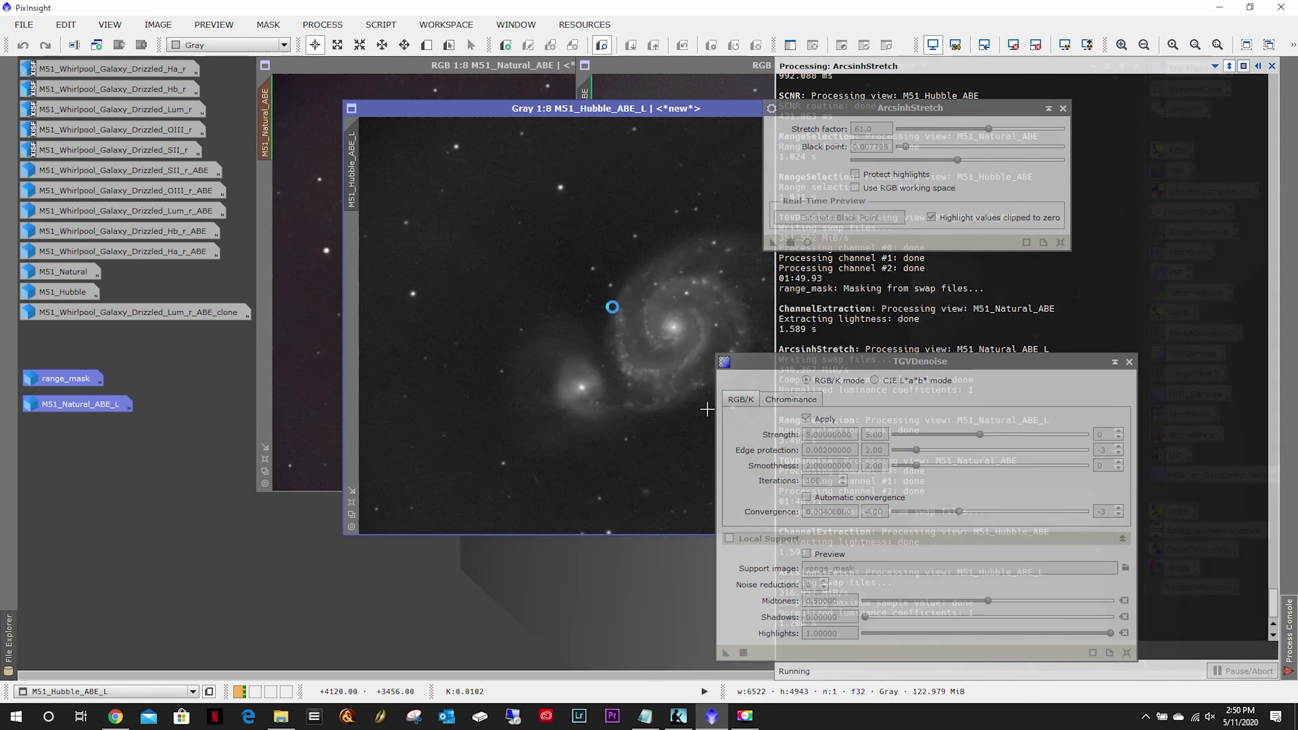
left_click(1062, 110)
left_click(322, 25)
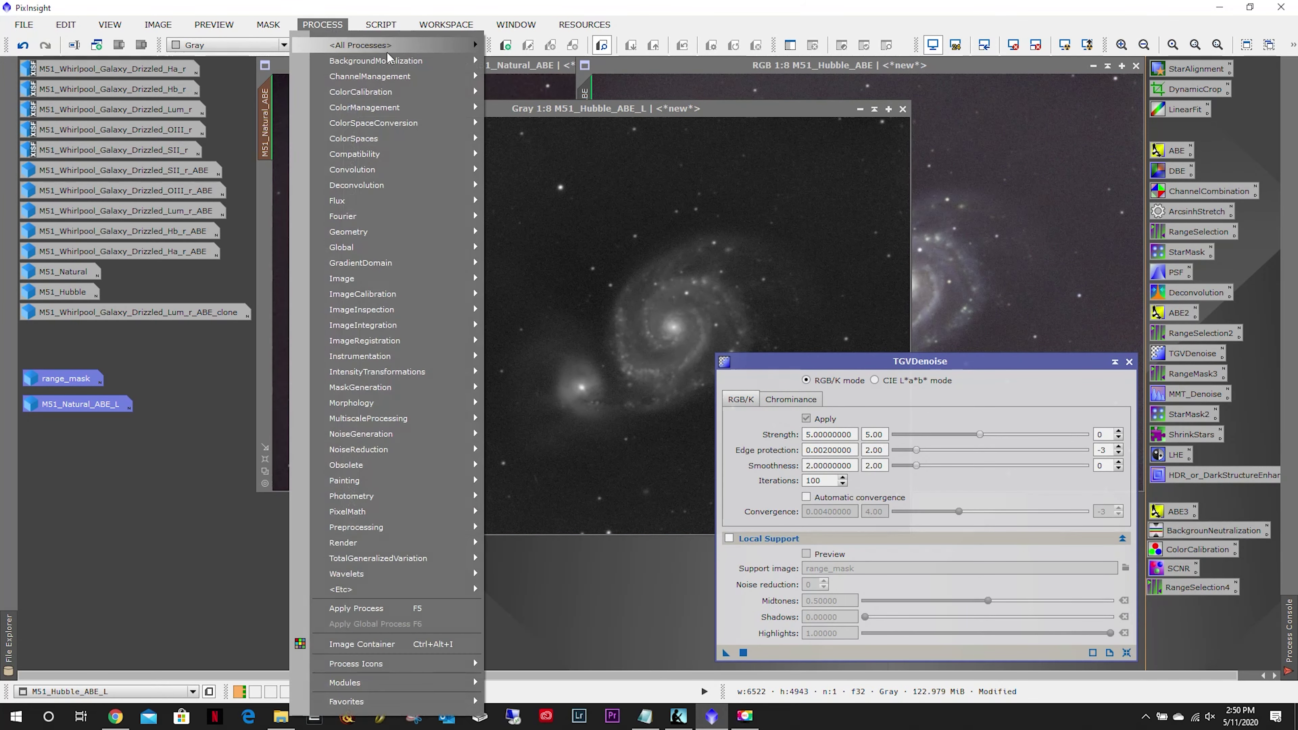
mouse_move(390, 49)
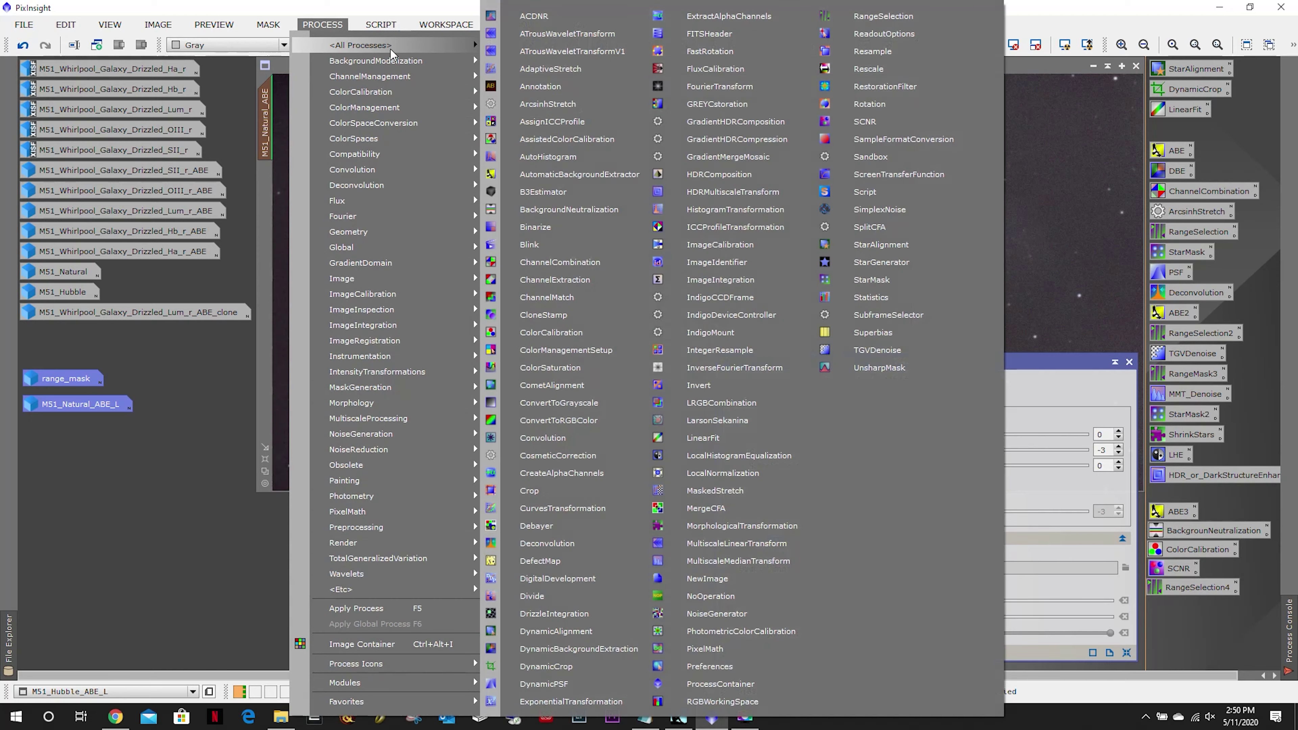
left_click(881, 20)
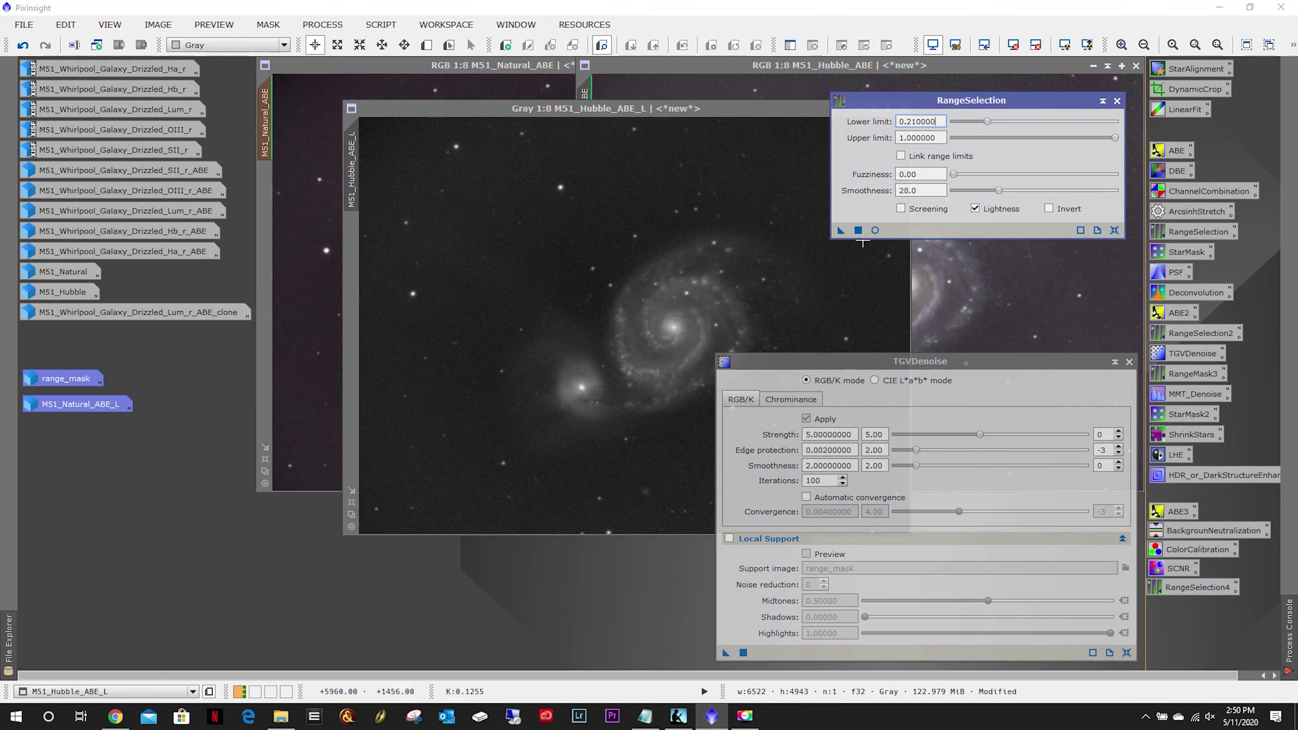
left_click(875, 230)
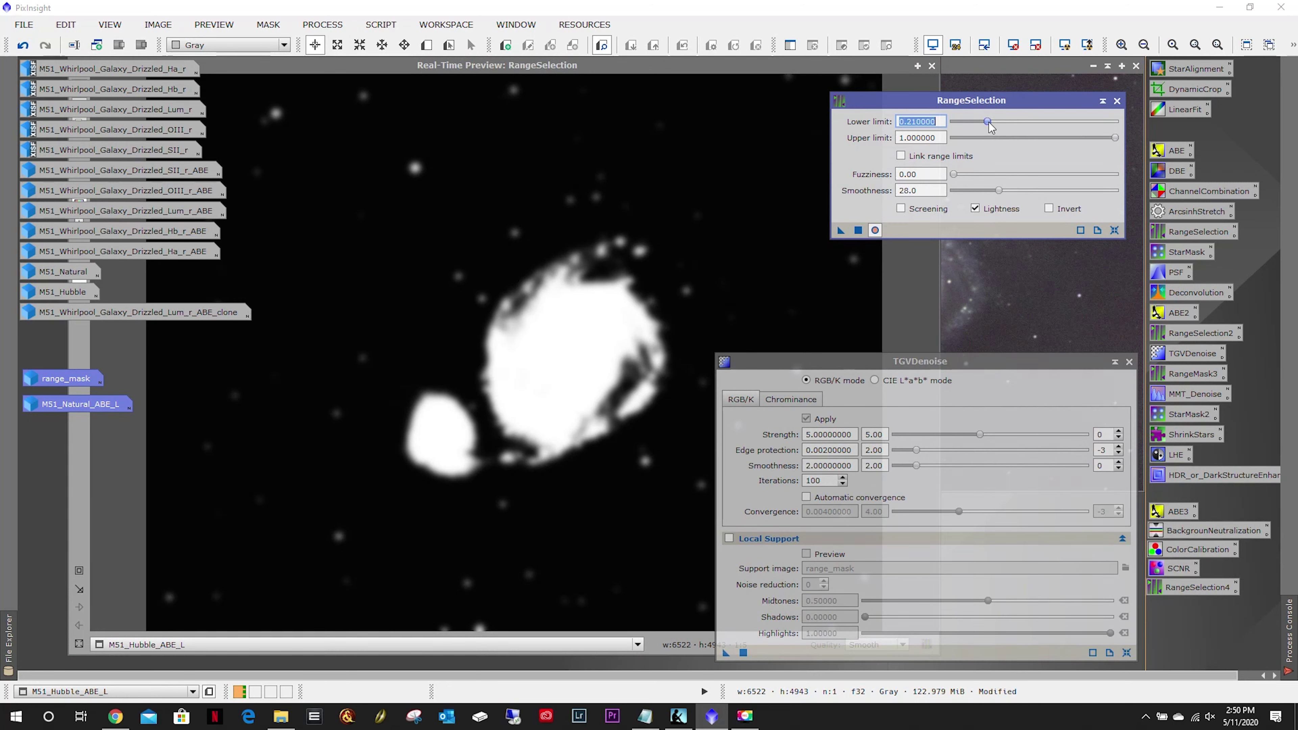
Create a range mask from M51_Hubble_ABE_L with a lower limit of 0.18 and smoothness of 30.5, ending the real-time preview.
left_click_drag(991, 127, 986, 128)
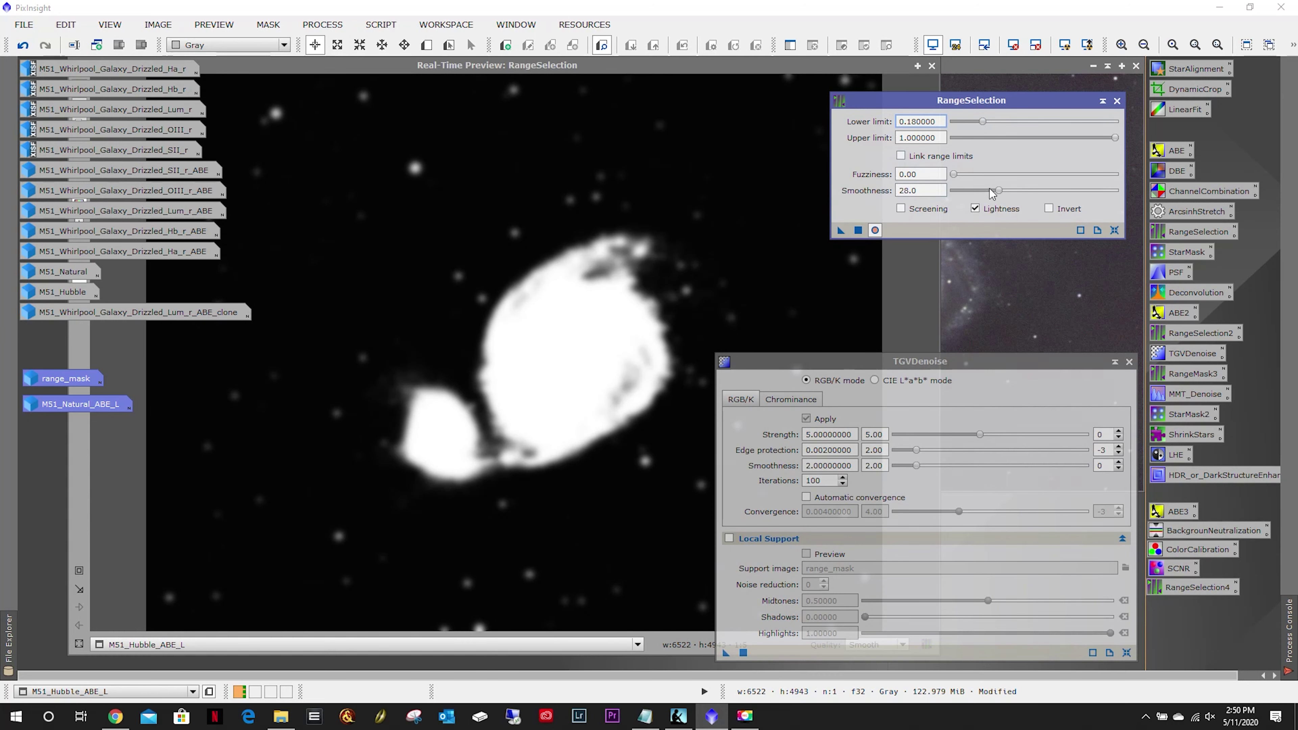
mouse_move(999, 190)
left_mouse_down()
mouse_move(1019, 192)
mouse_move(1004, 195)
left_mouse_up()
left_click(875, 231)
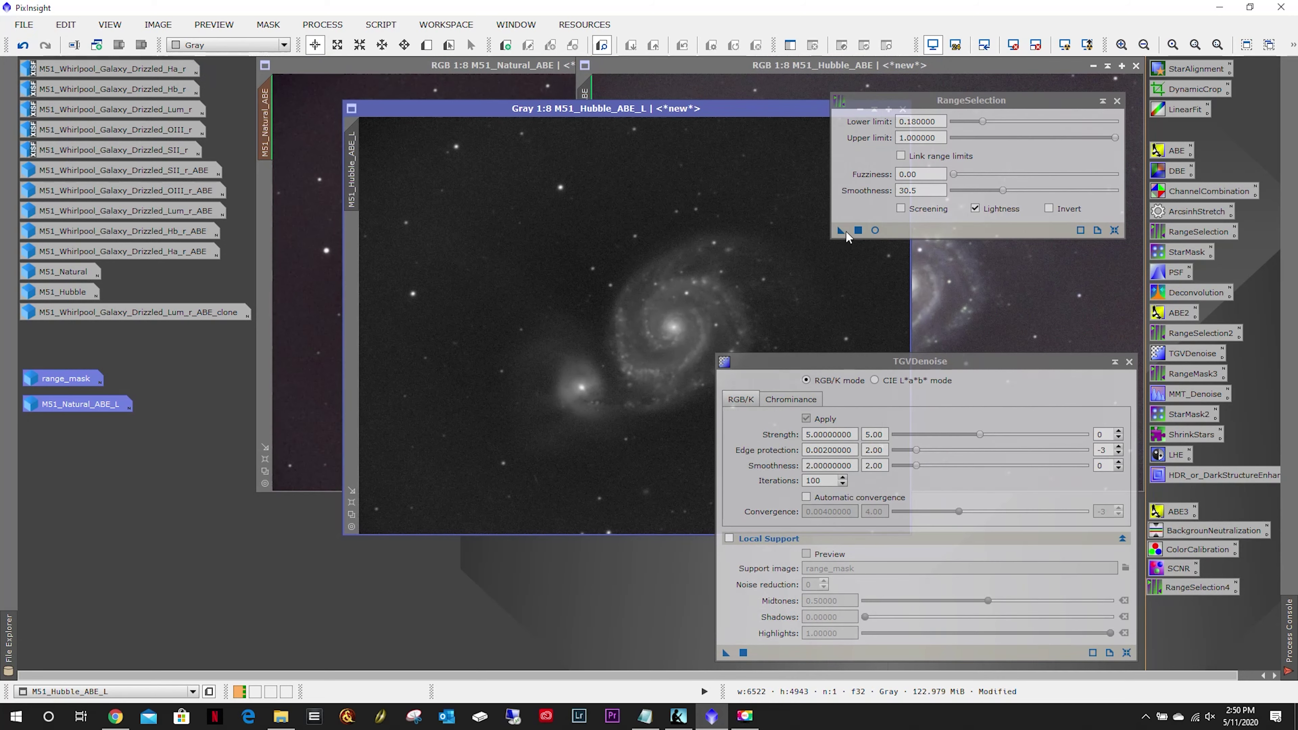
left_click_drag(841, 230, 547, 227)
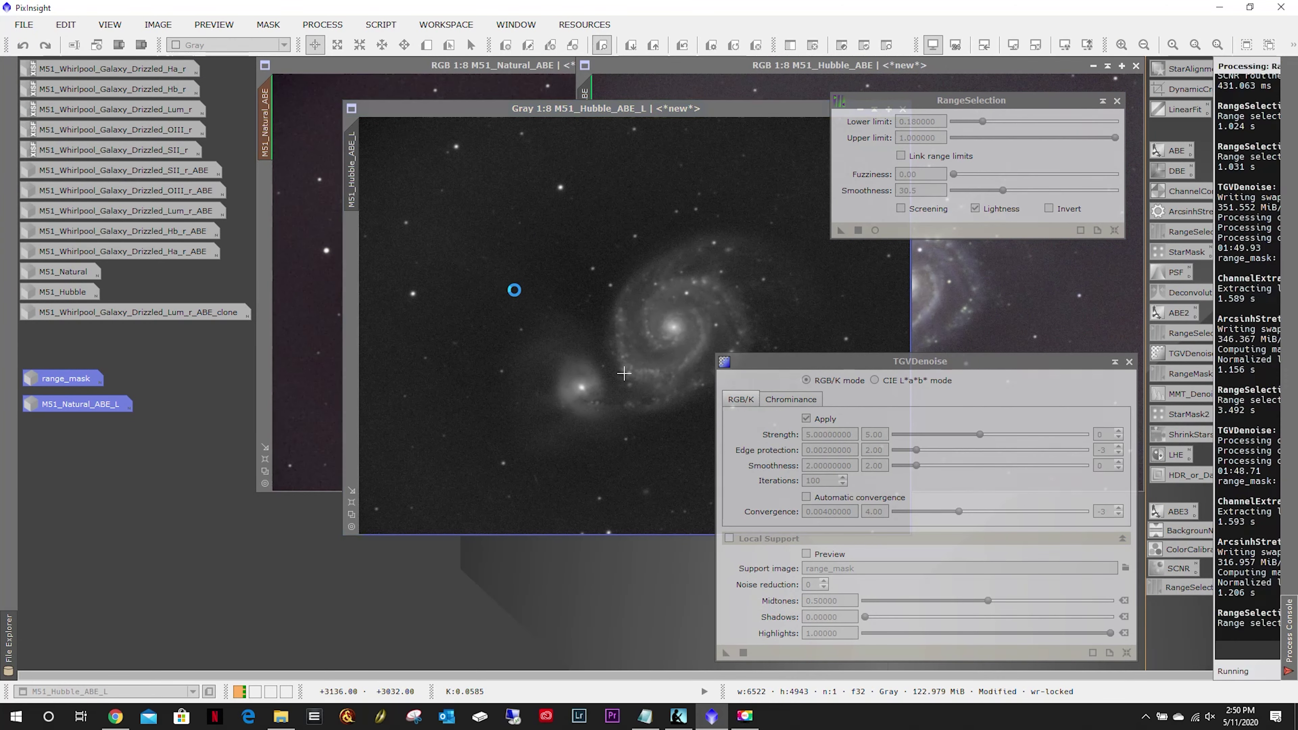
Minimize M51_Hubble_ABE_L, place its icon below M51_Natural_ABE_L, and move the range_mask1 window clear of M51_Hubble_ABE.
left_click_drag(752, 107, 729, 104)
left_click(704, 98)
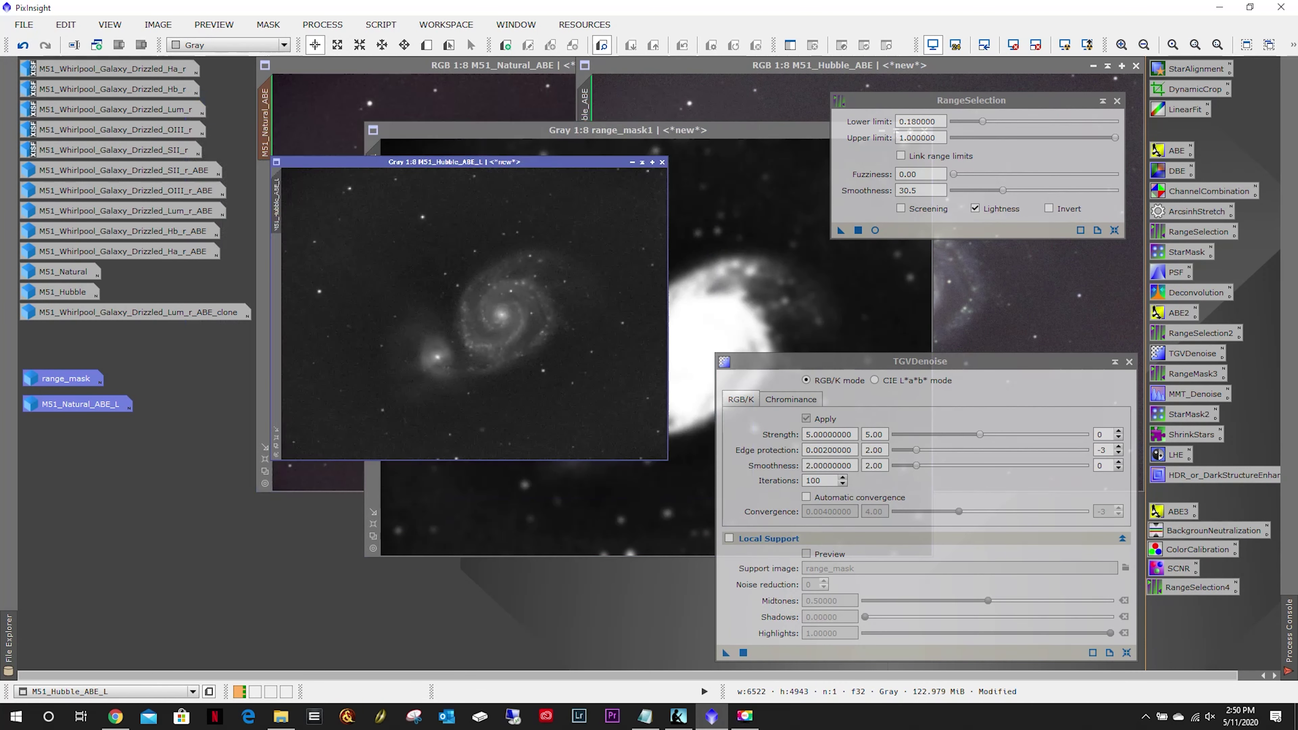
left_click_drag(524, 321, 75, 473)
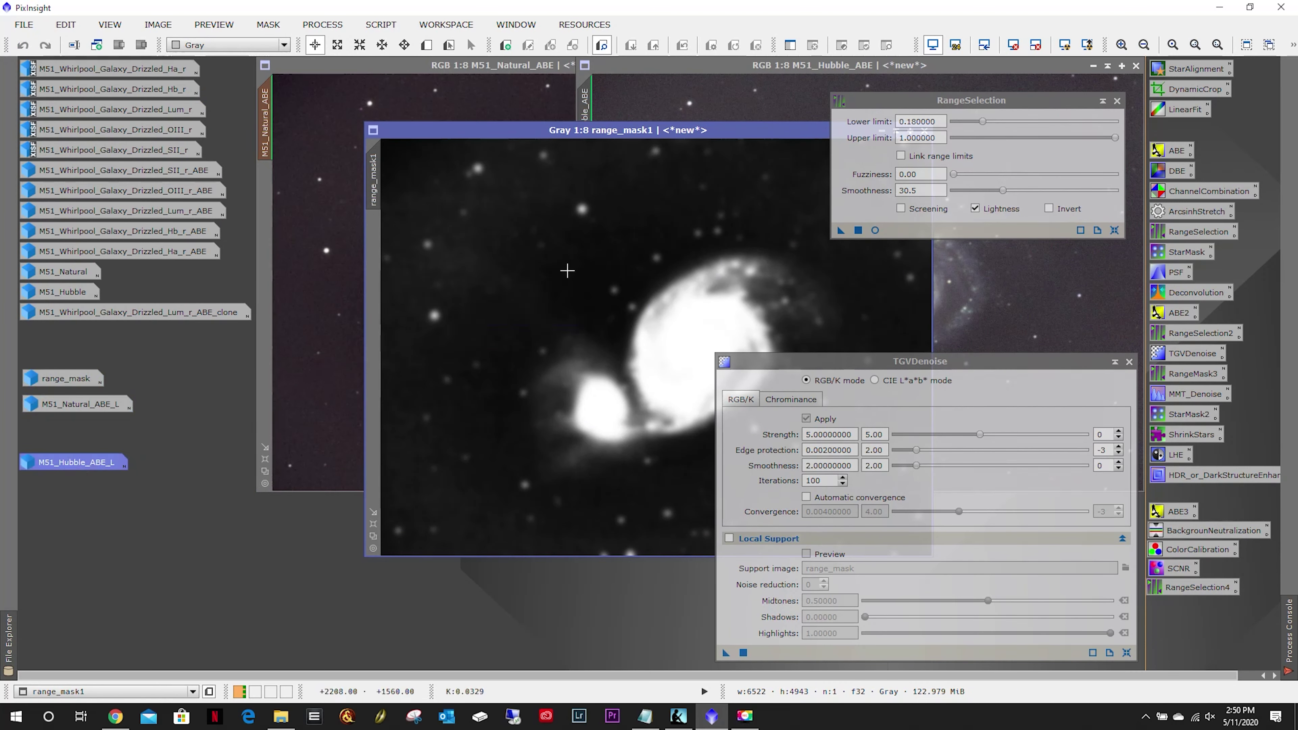
left_click_drag(704, 130, 637, 288)
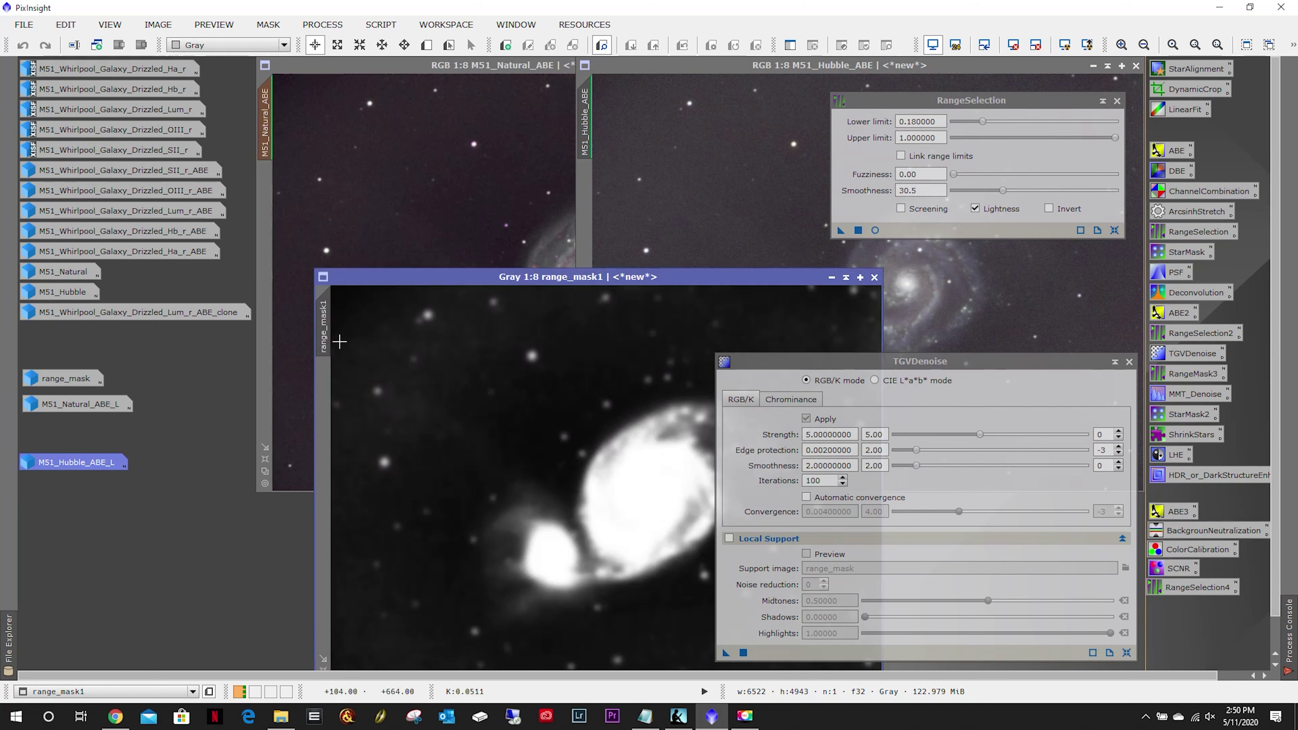
left_click_drag(324, 330, 577, 235)
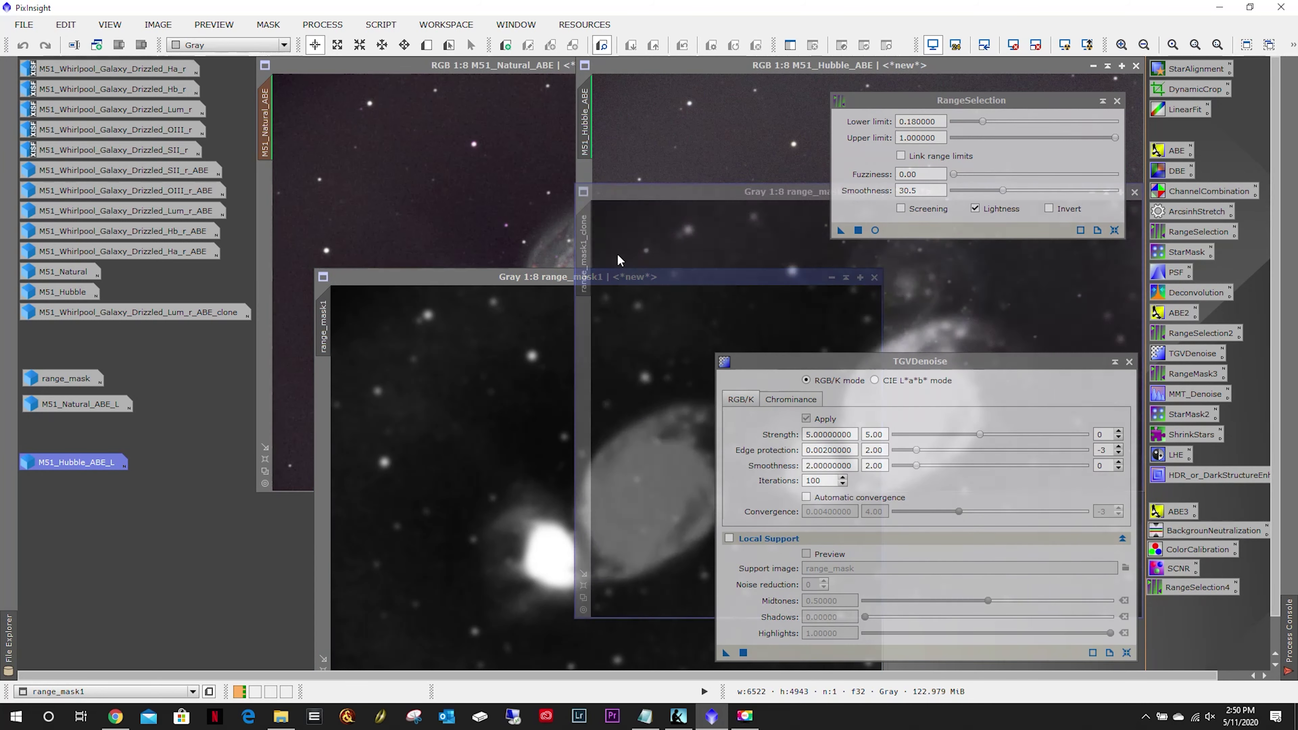
left_click_drag(724, 193, 362, 180)
left_click(774, 179)
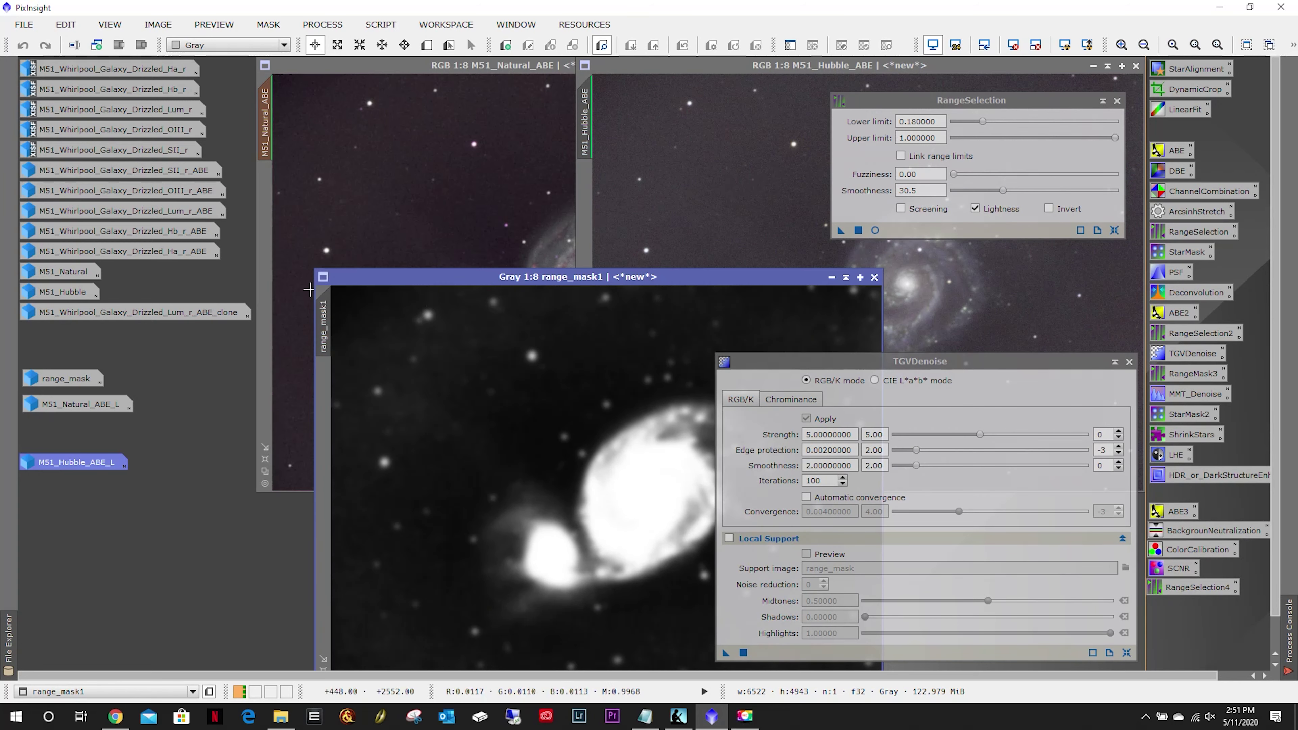
Assign range_mask1 as the mask of M51_Hubble_ABE, store its minimized icon below M51_Hubble_ABE_L, and close RangeSelection.
left_click_drag(324, 338, 587, 214)
left_click(832, 279)
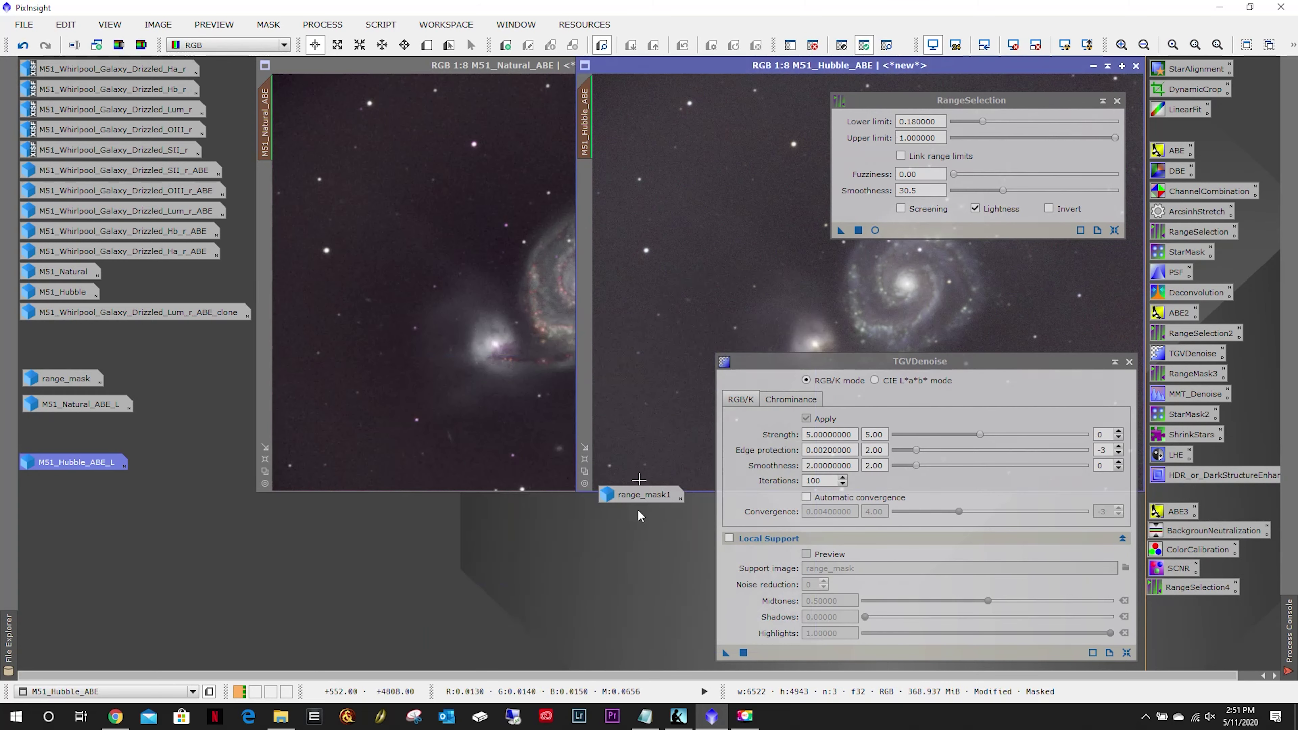
left_click_drag(639, 497, 34, 483)
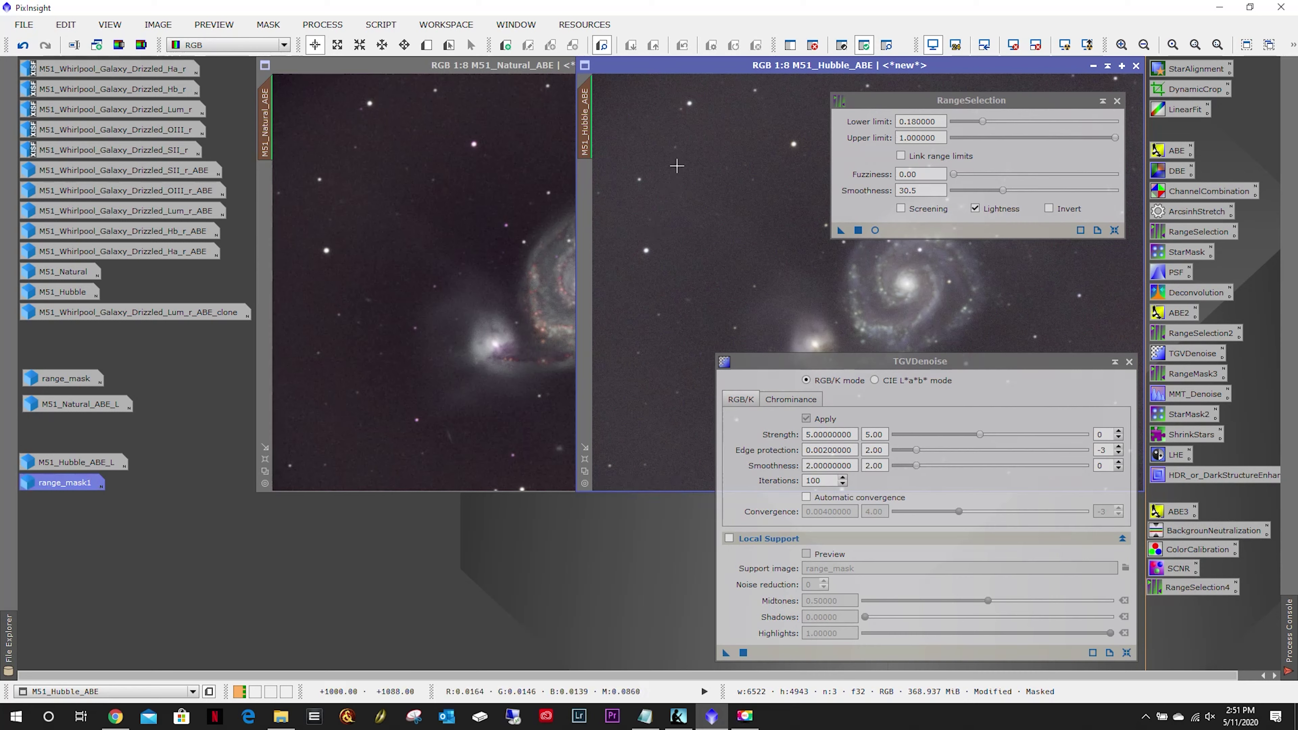
left_click(1118, 101)
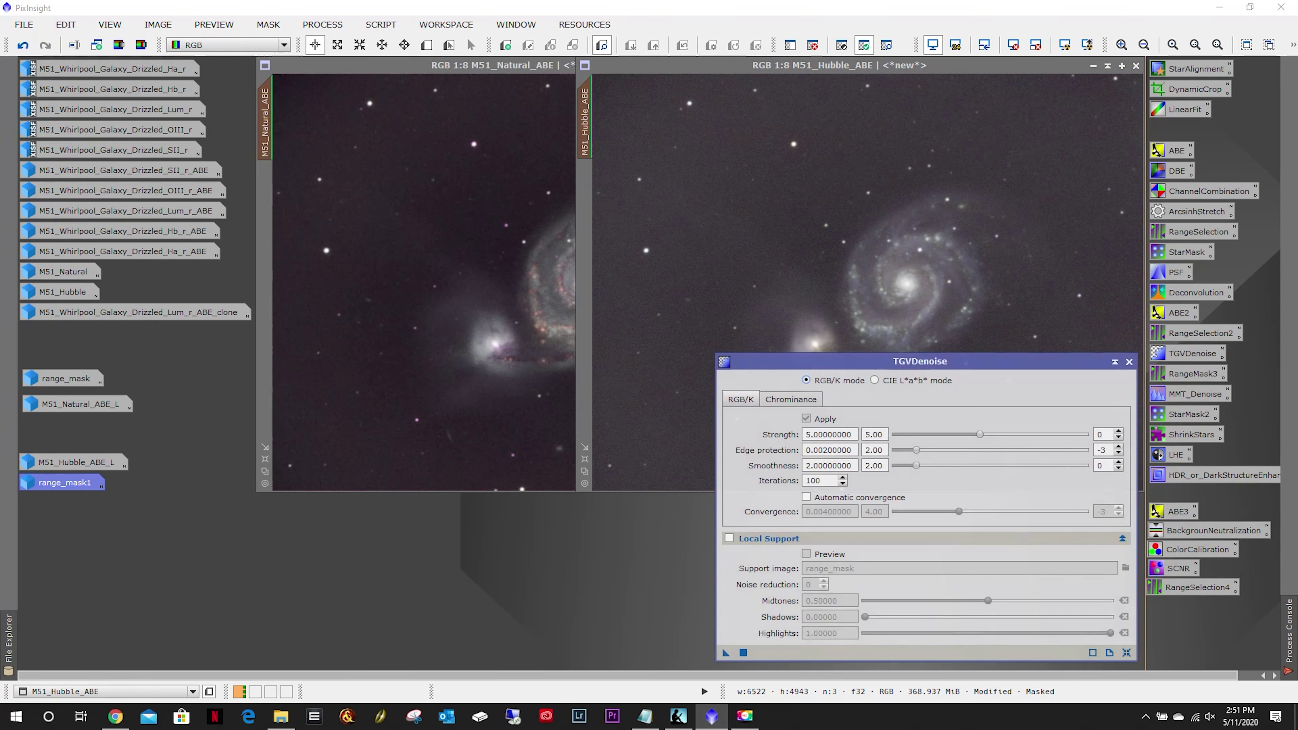
Show the mask on M51_Hubble_ABE, invert it to protect the galaxies, and hide the overlay again.
left_click(644, 75)
left_click(268, 25)
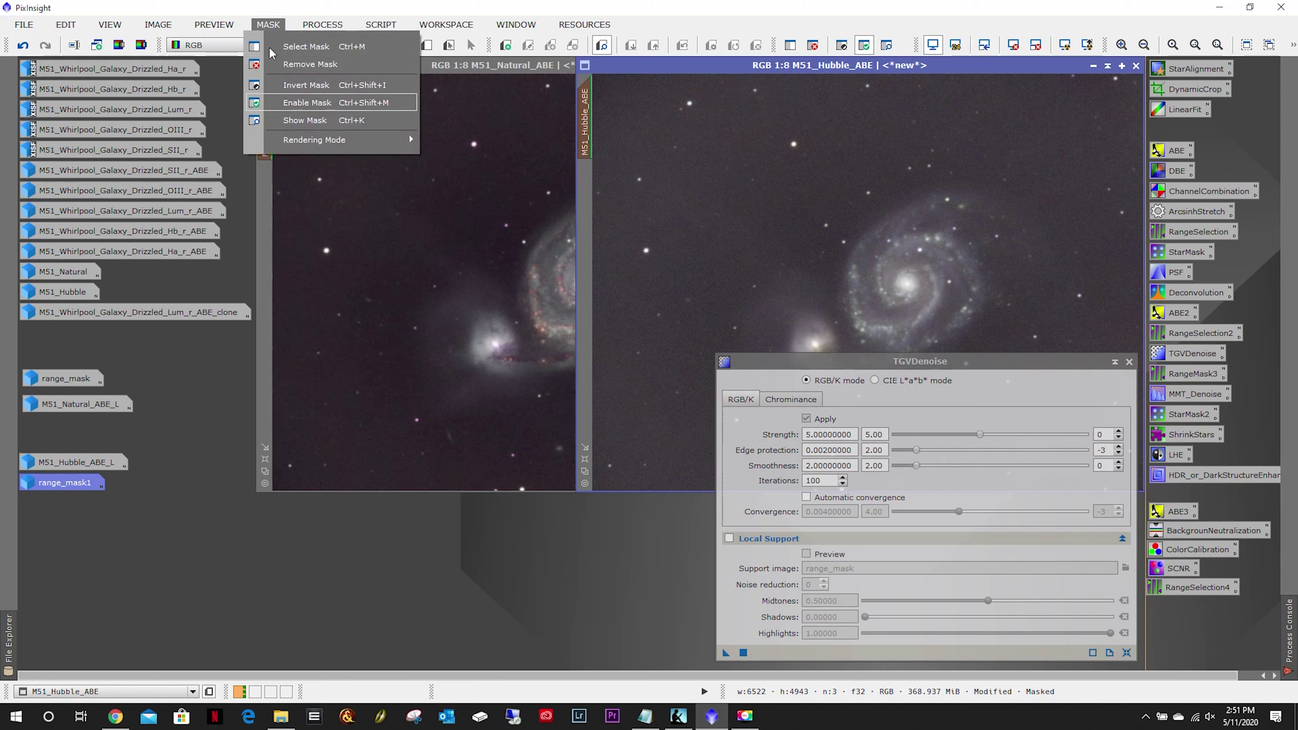
left_click(293, 121)
left_click(268, 24)
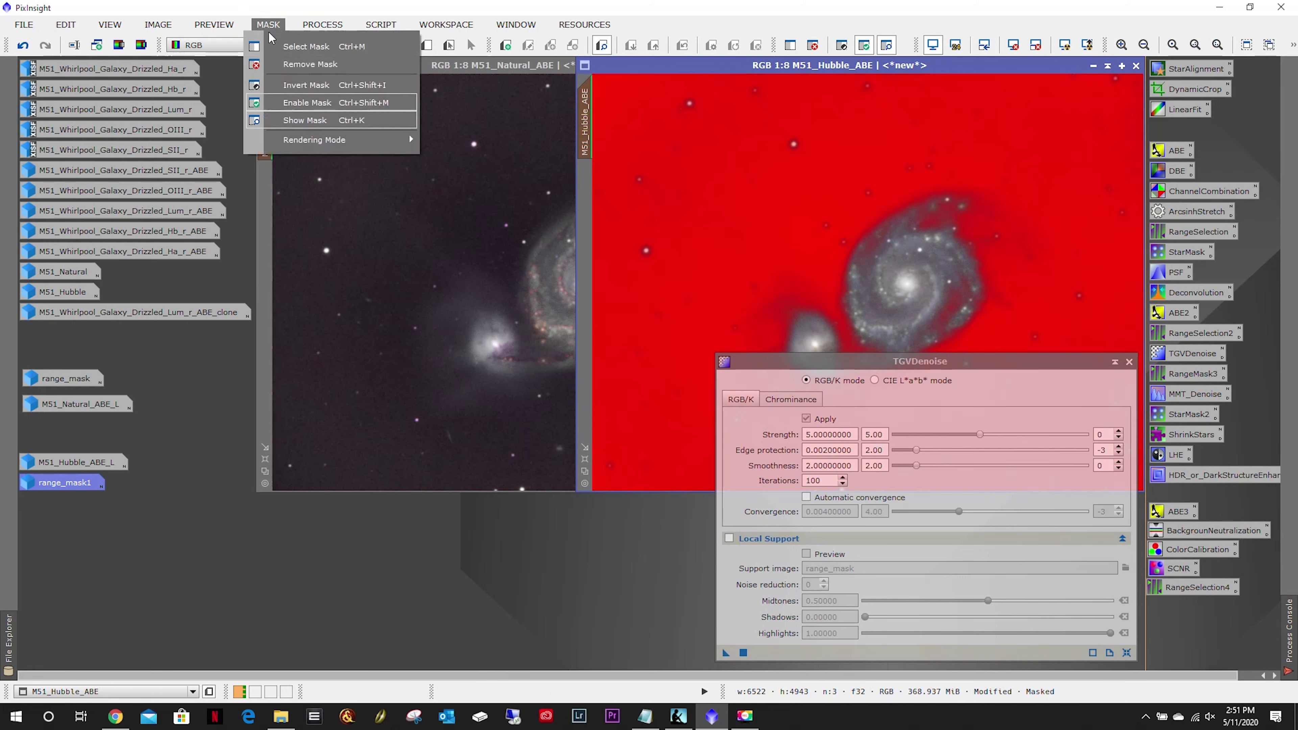
left_click(280, 86)
left_click(267, 24)
left_click(302, 120)
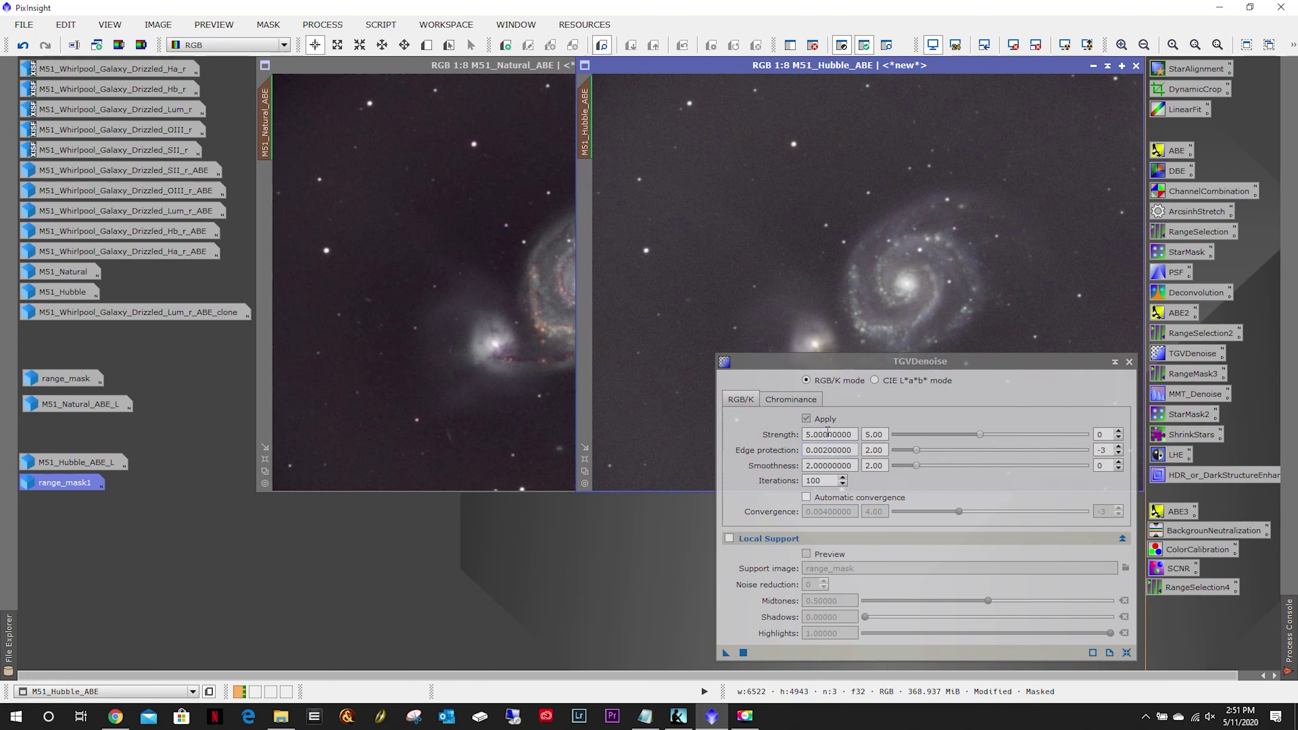
Apply TGVDenoise to M51_Hubble_ABE and compare the background before and after at full size.
left_click(725, 653)
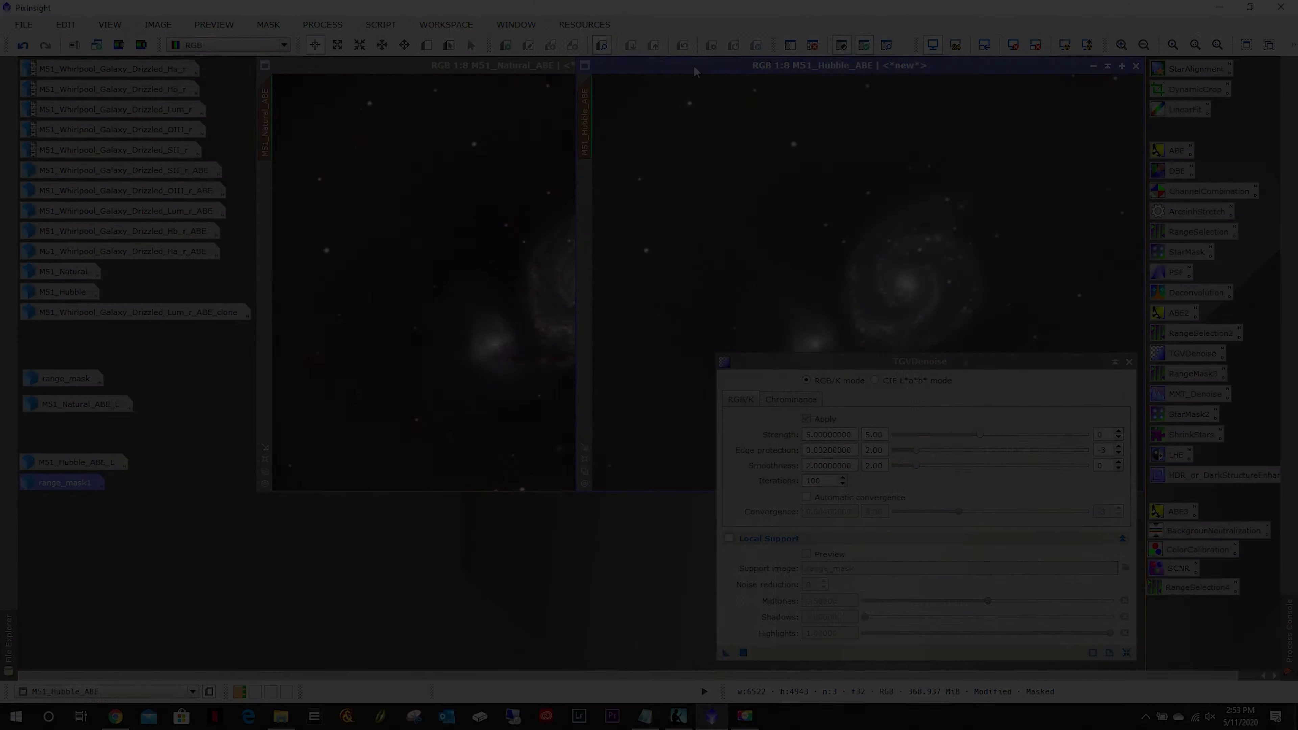
scroll(765, 210, "up", 6)
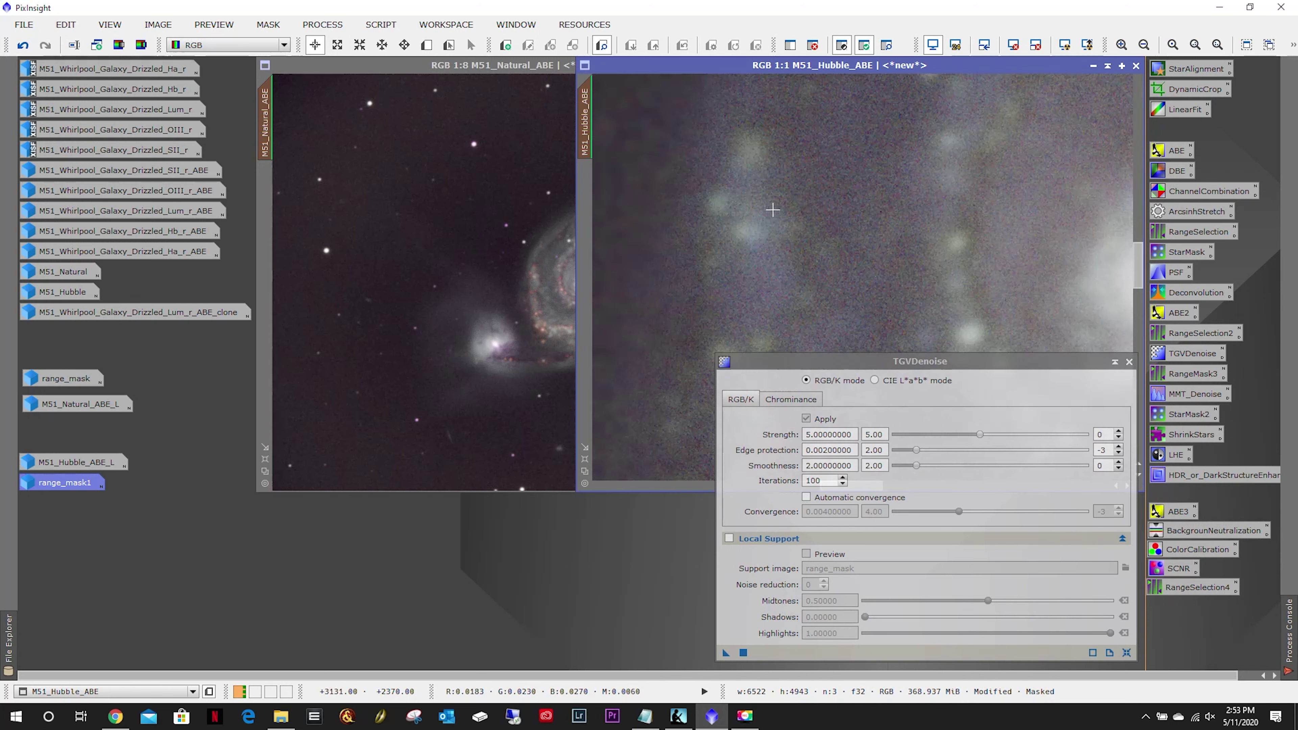
left_click_drag(1139, 266, 1139, 146)
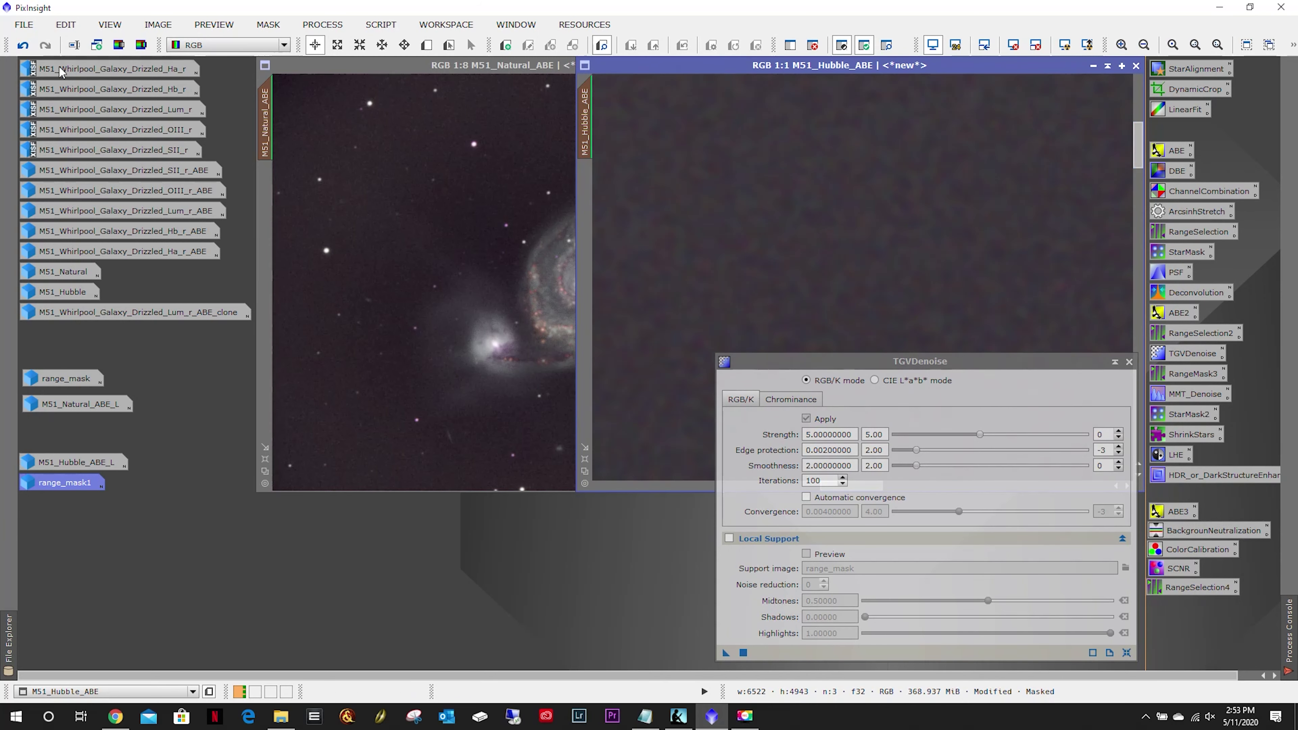
left_click(23, 45)
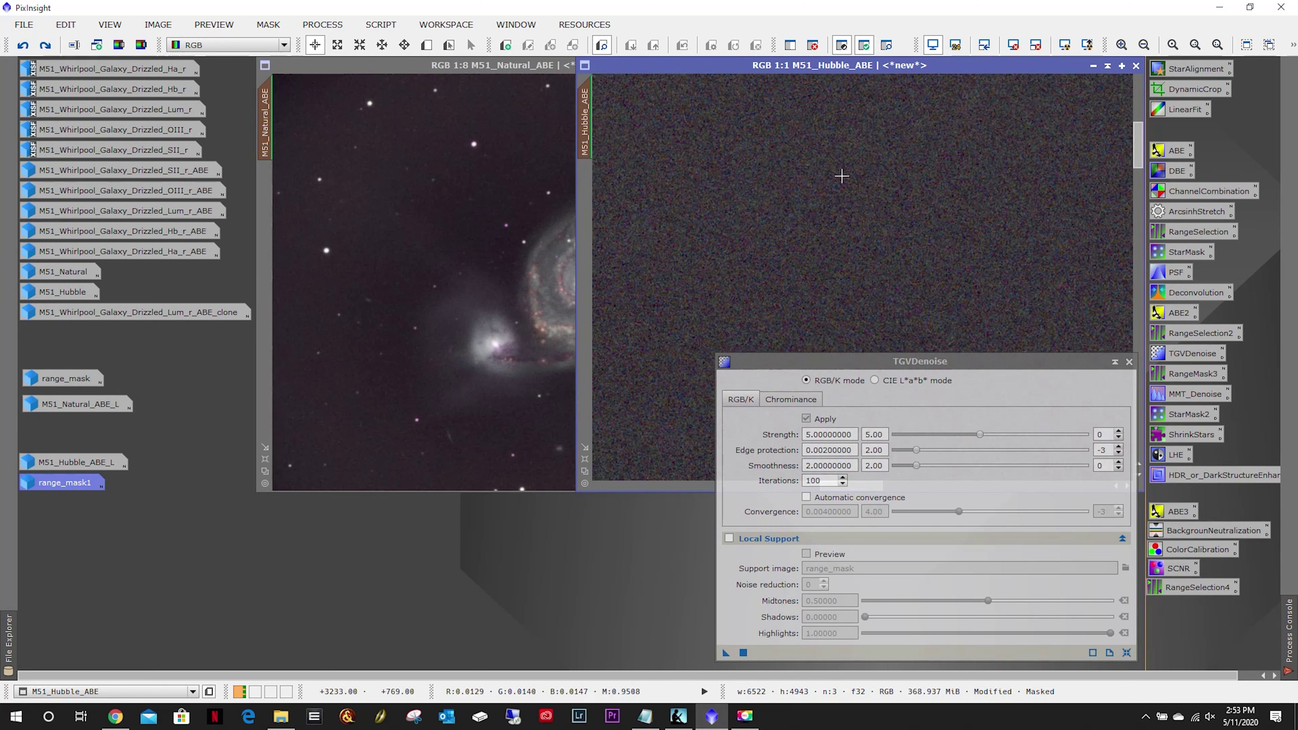
left_click(46, 45)
scroll(869, 193, "down", 7)
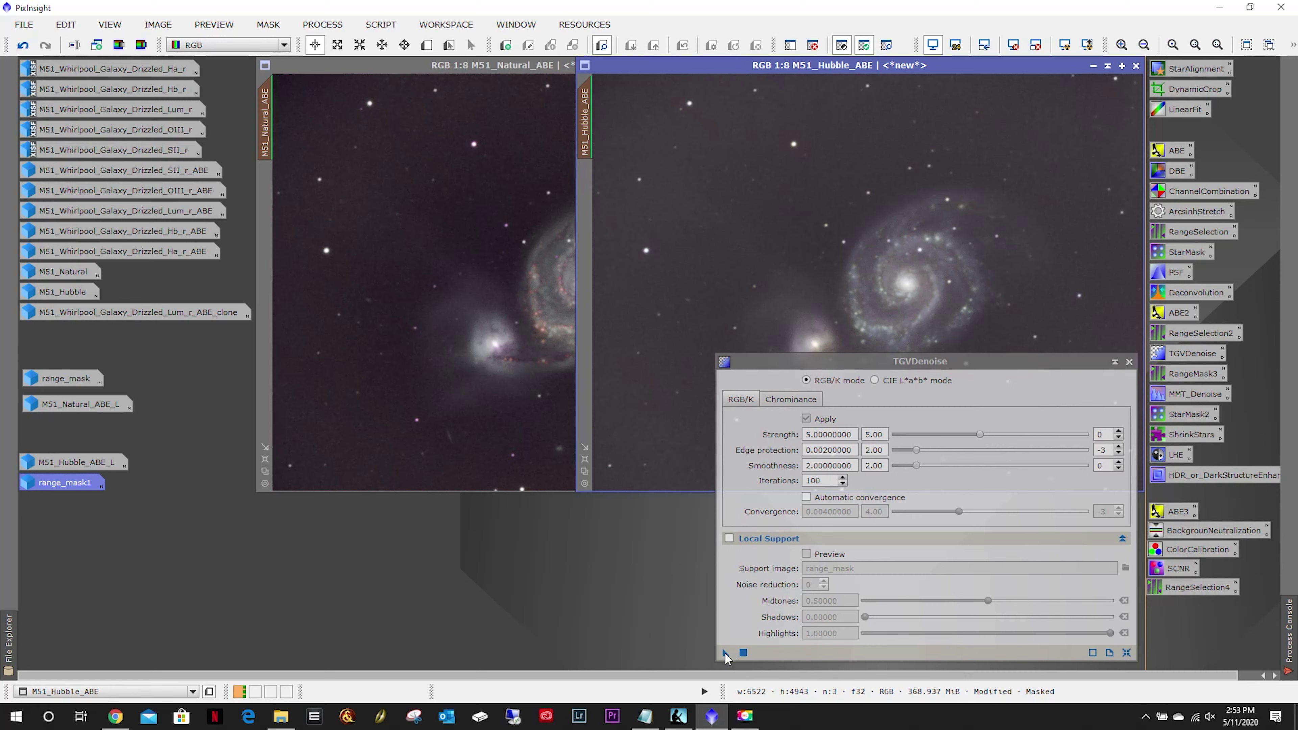
Save the TGVDenoise settings as a process icon named TGVDenoise2, place it below RangeSelection4, and close the TGVDenoise dialog.
left_click_drag(727, 657, 596, 575)
right_click(625, 580)
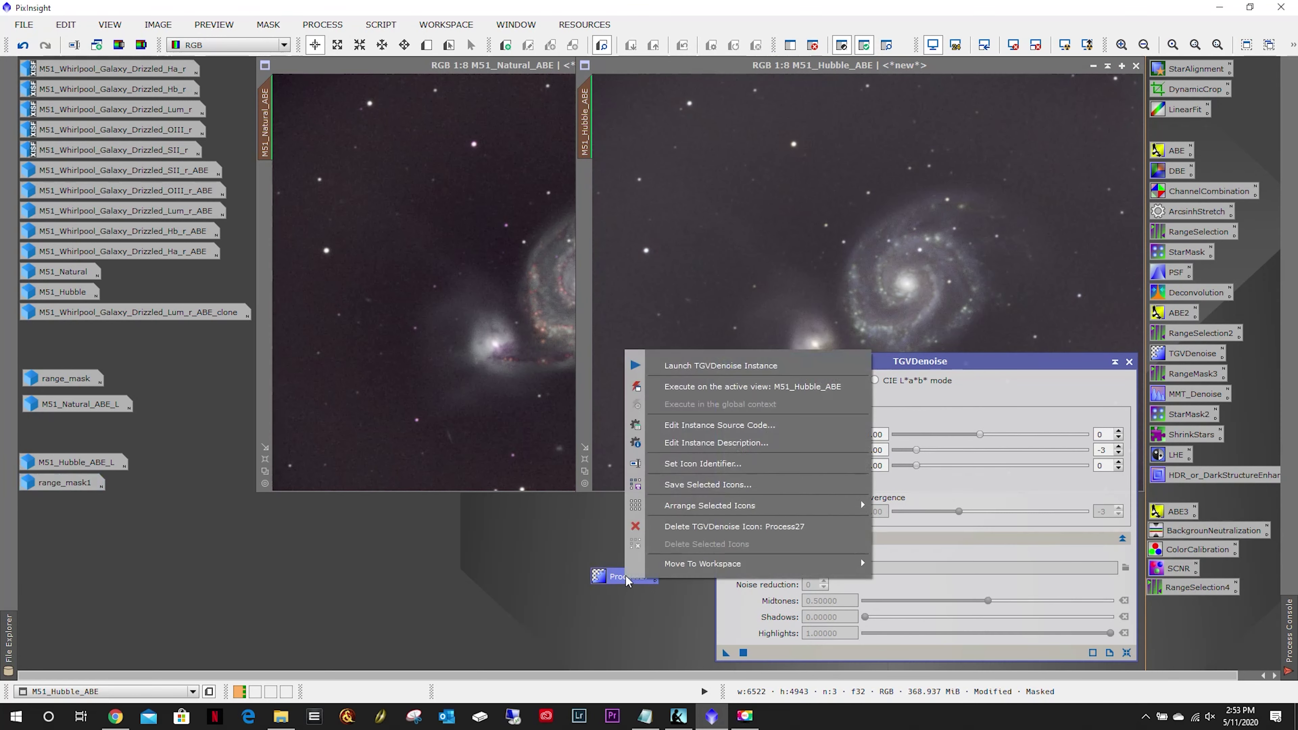
left_click(700, 465)
type("TGVDe")
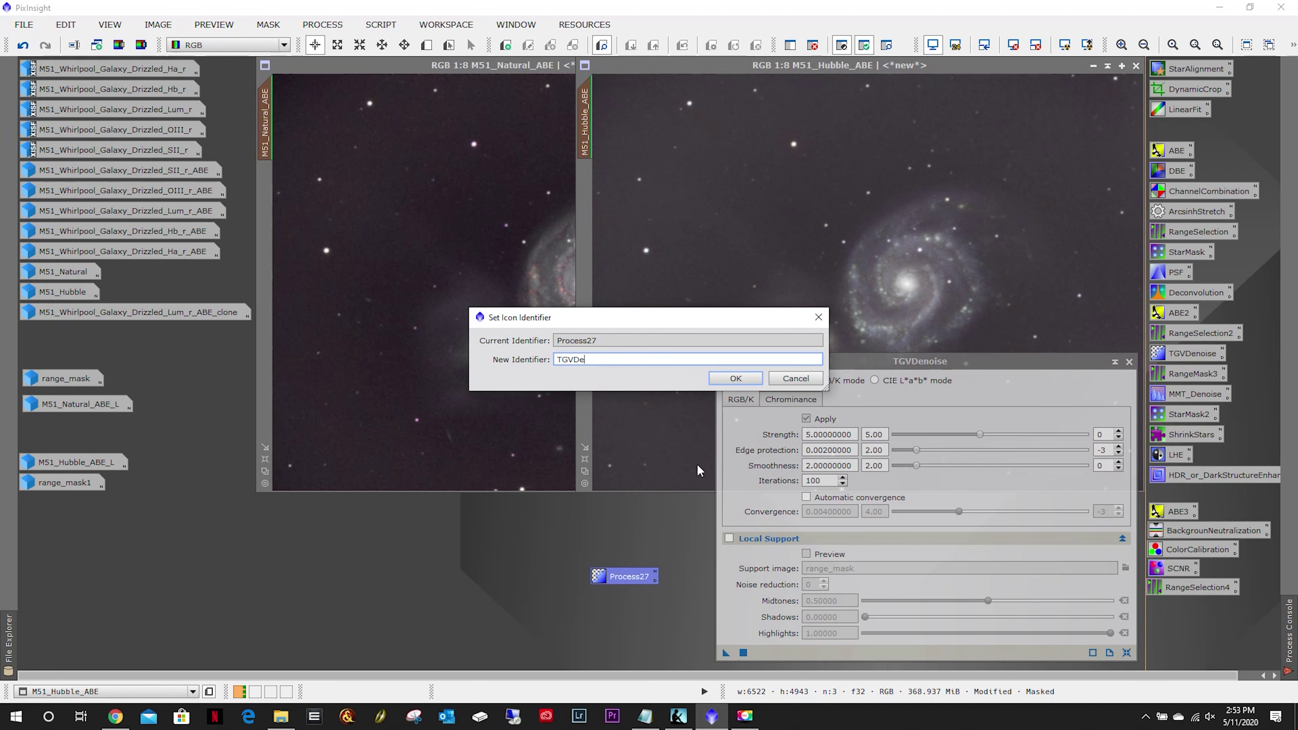
type("noise")
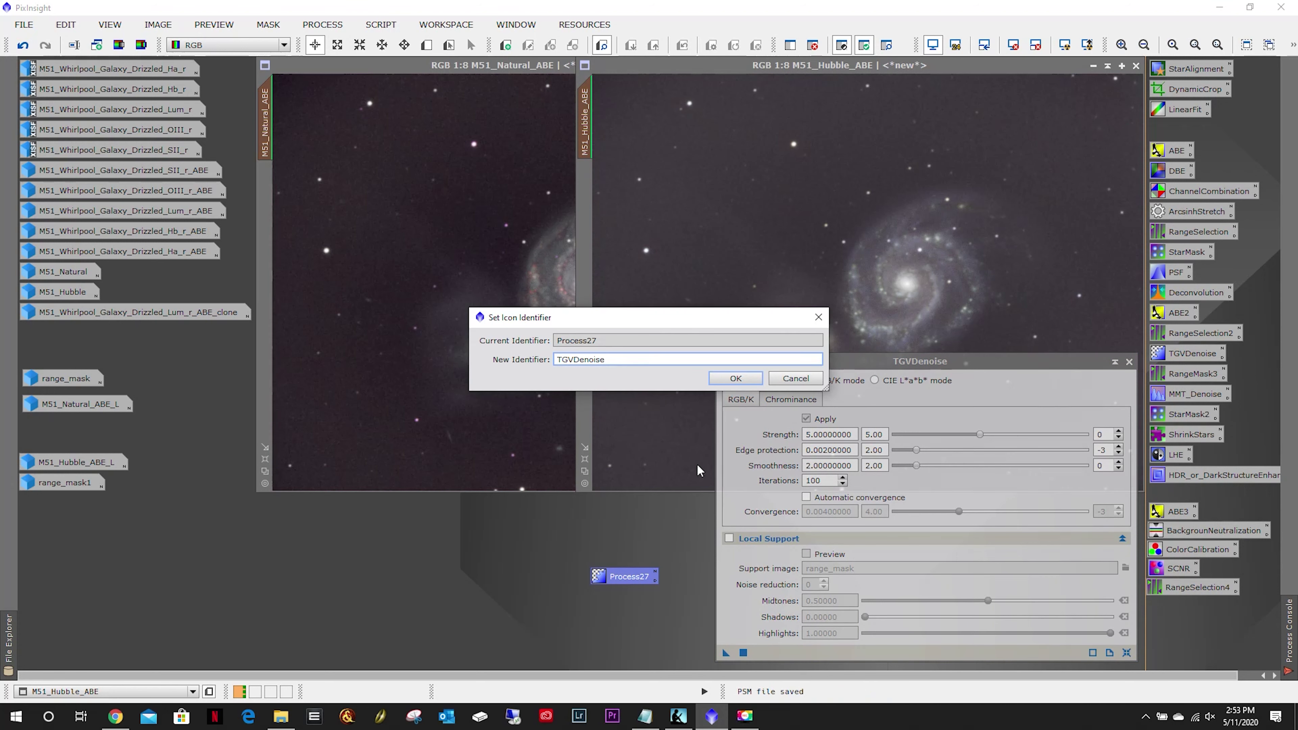
left_click(736, 378)
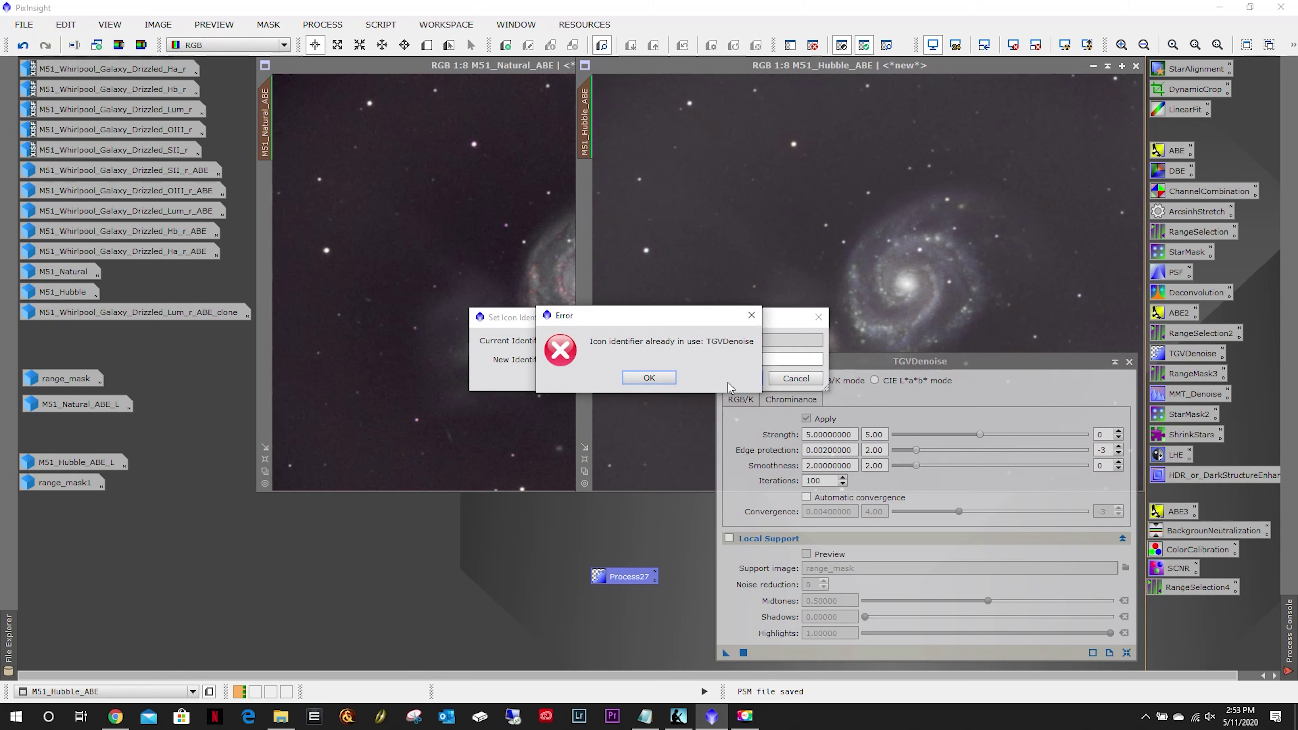
left_click(659, 379)
left_click(679, 358)
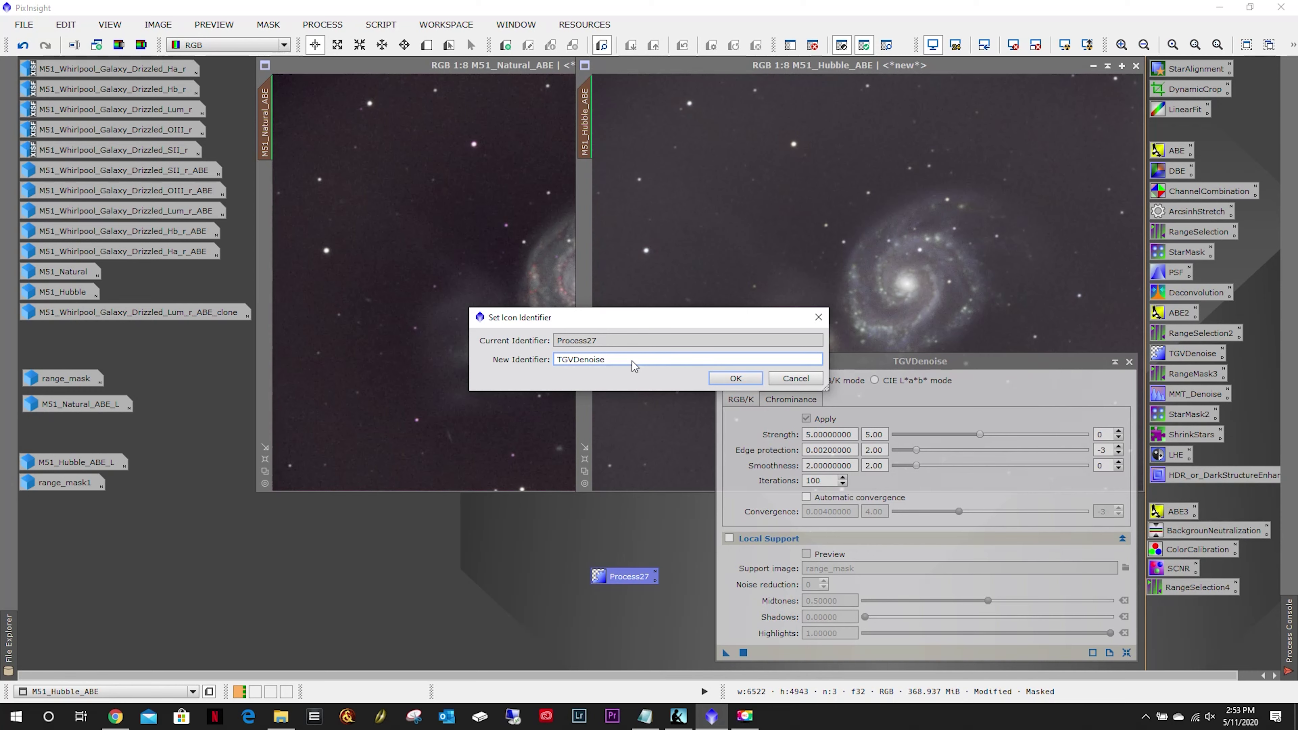
left_click(736, 379)
left_click_drag(614, 577, 1173, 609)
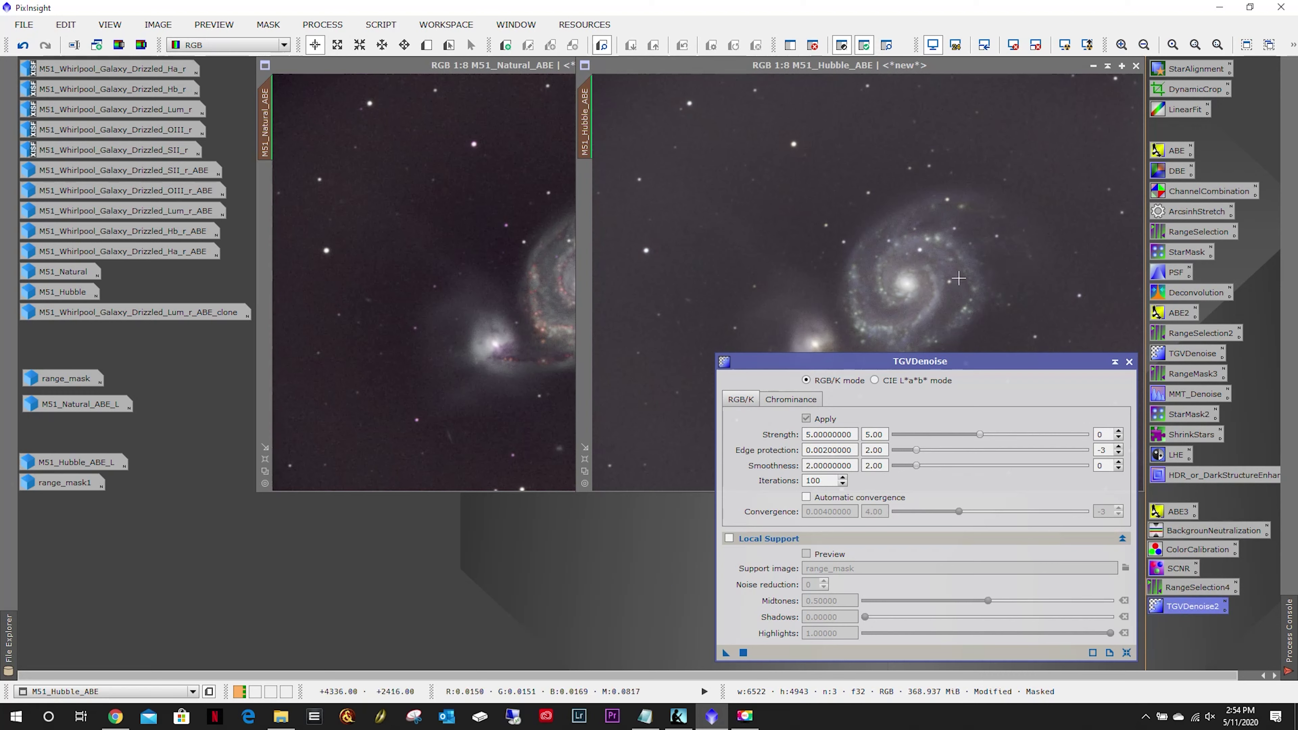
left_click(1130, 362)
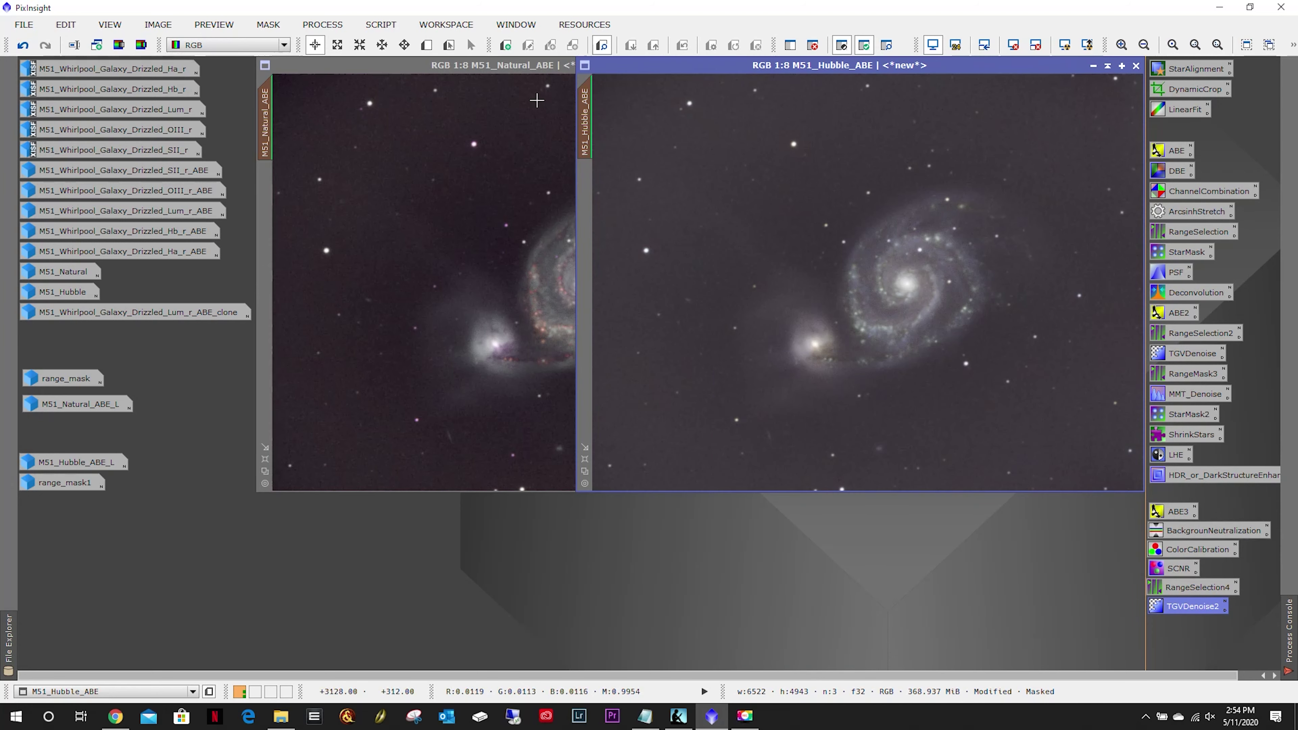
Open MultiscaleMedianTransform and review its eight dyadic layers, linear mask and dynamic range extension settings.
left_click(323, 25)
mouse_move(372, 50)
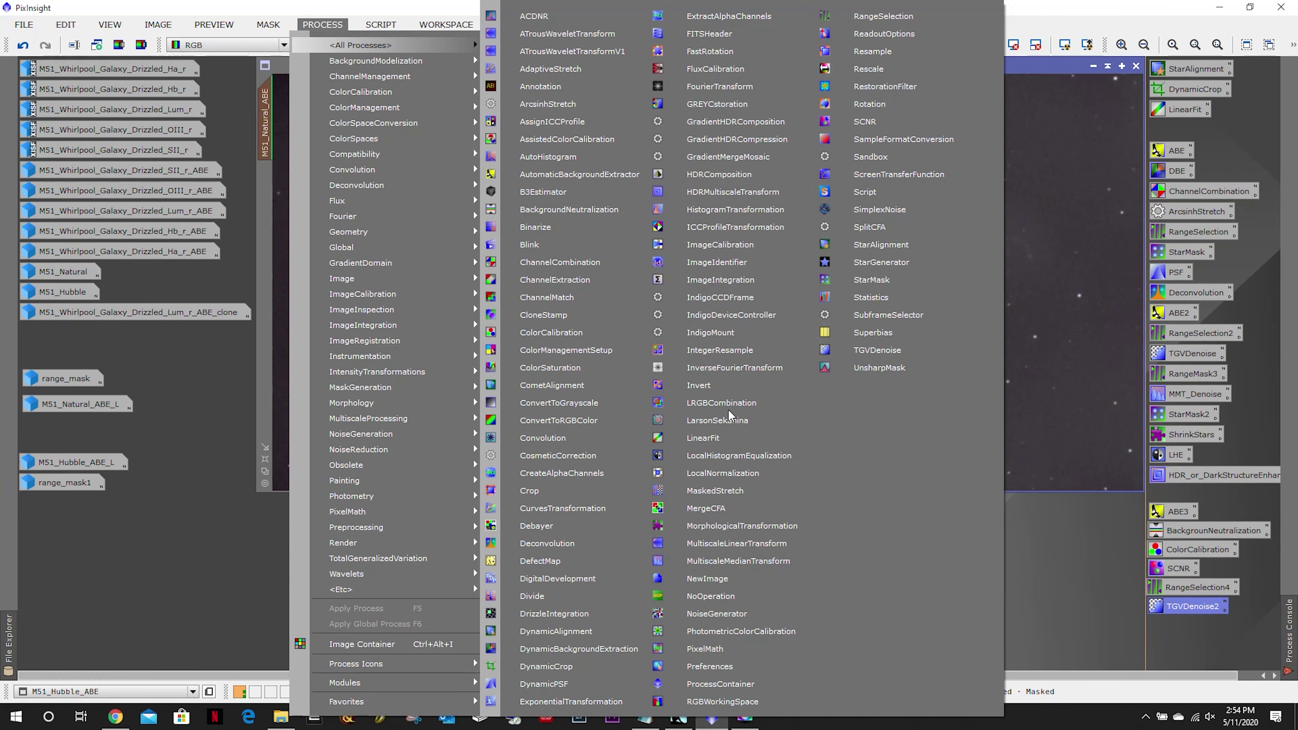
left_click(742, 559)
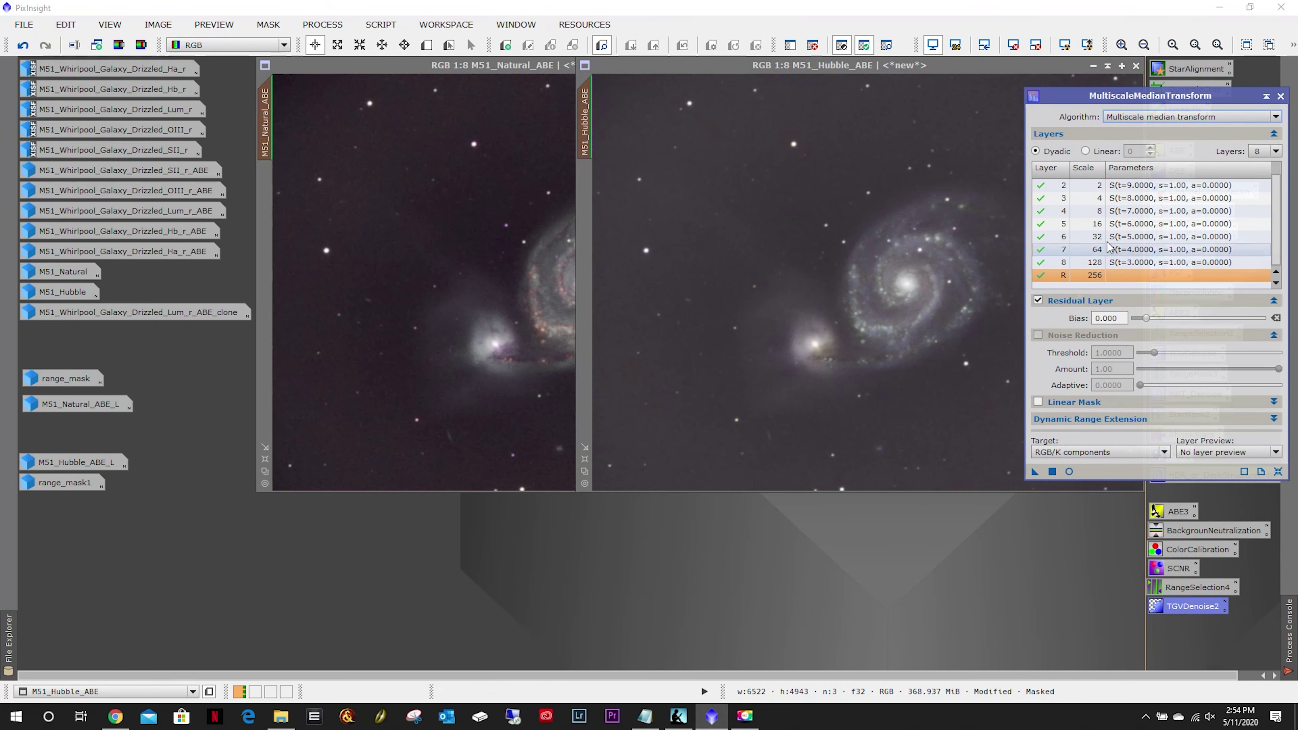
left_click_drag(1179, 103, 967, 239)
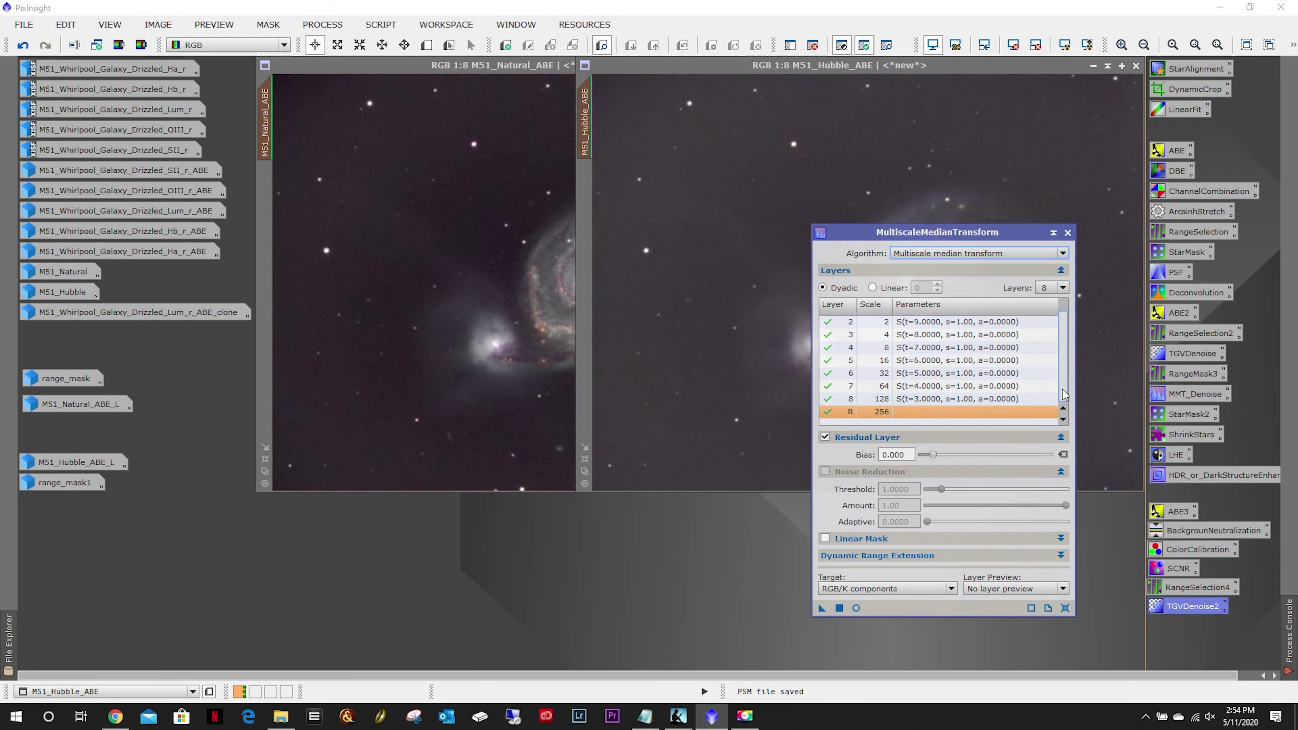
left_click_drag(1063, 390, 1064, 343)
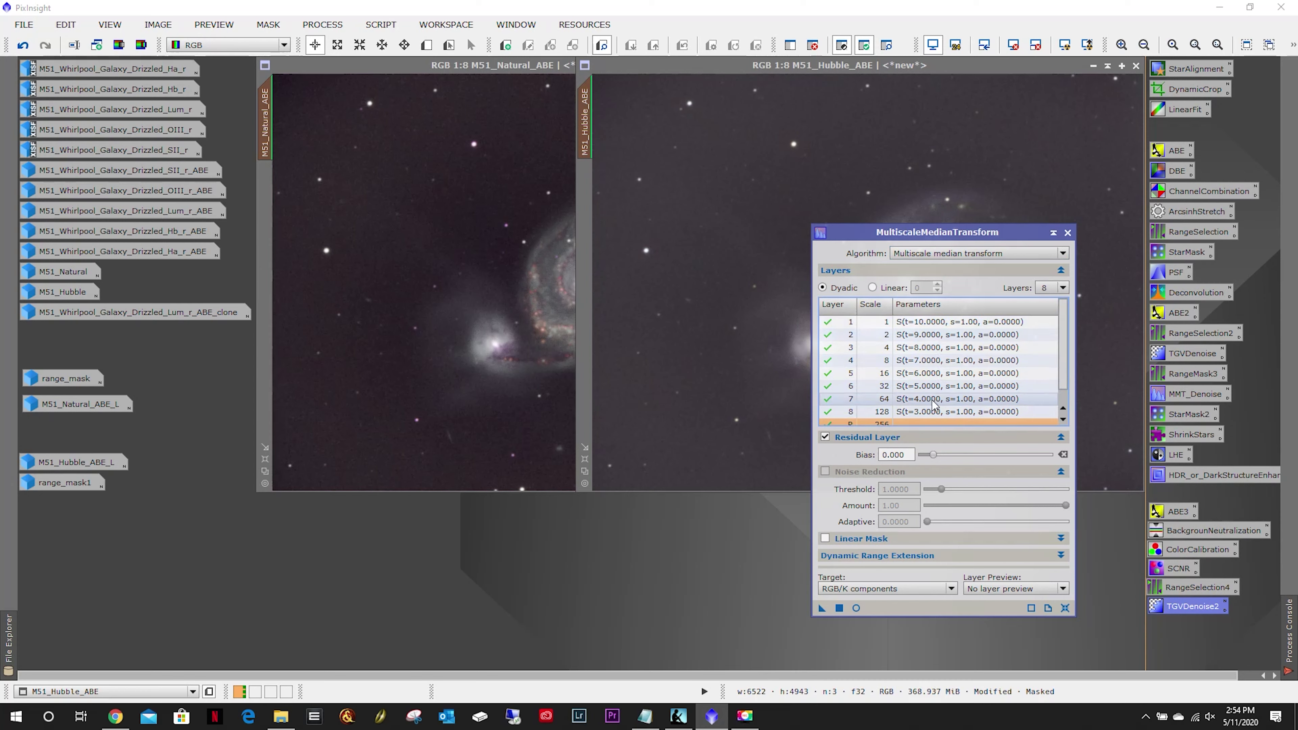
left_click_drag(1066, 319, 1065, 341)
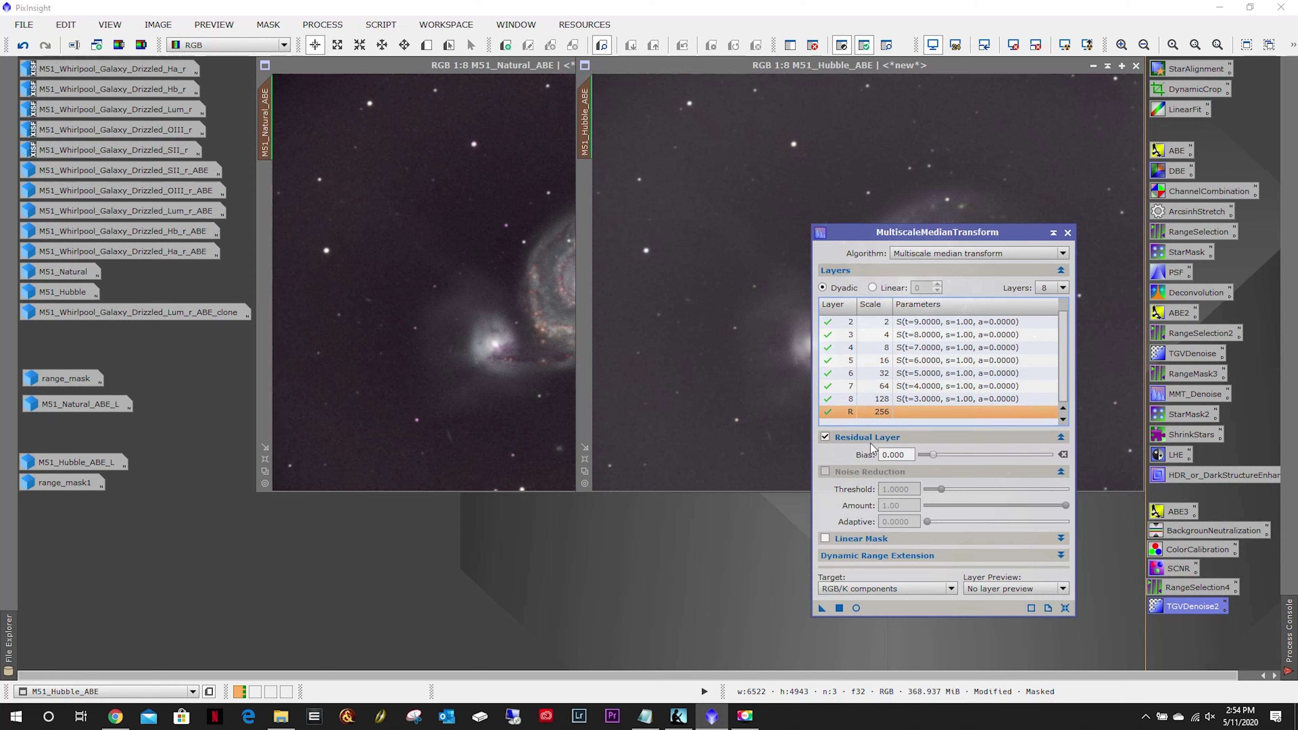
left_click(873, 538)
left_click(873, 538)
left_click(875, 556)
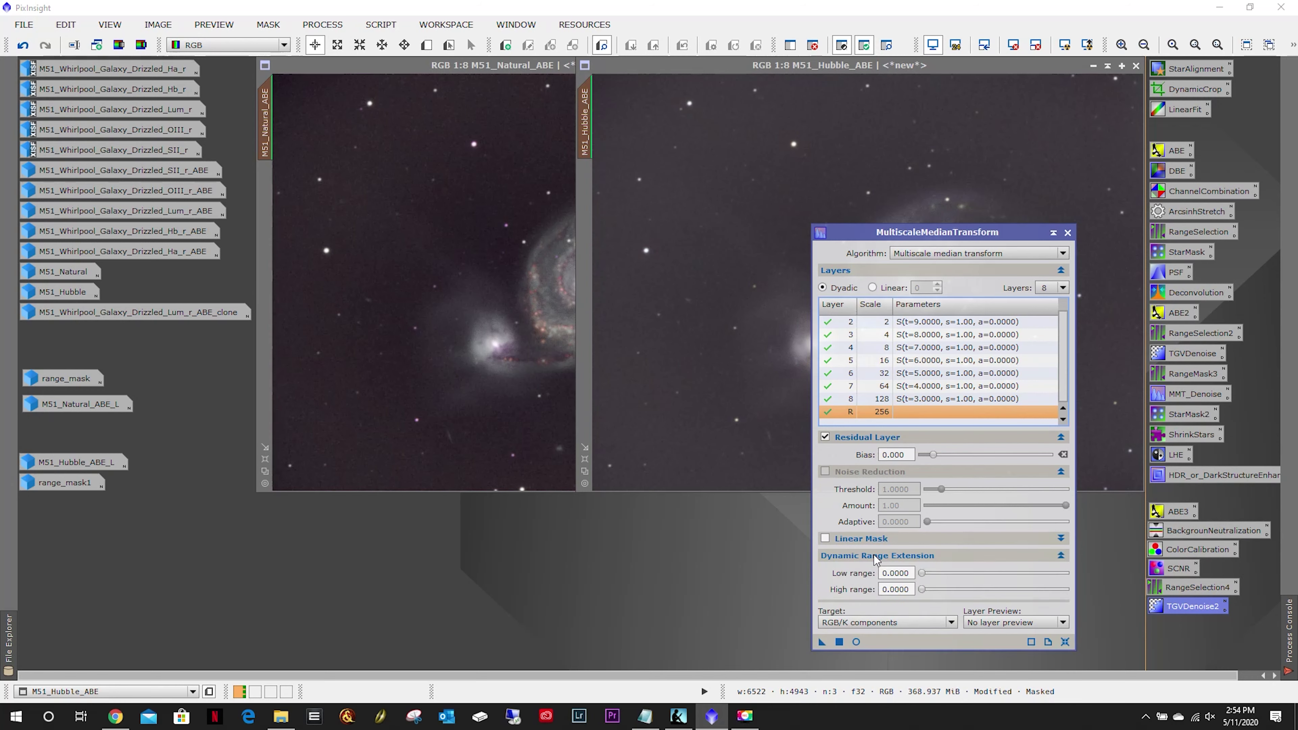
left_click(874, 555)
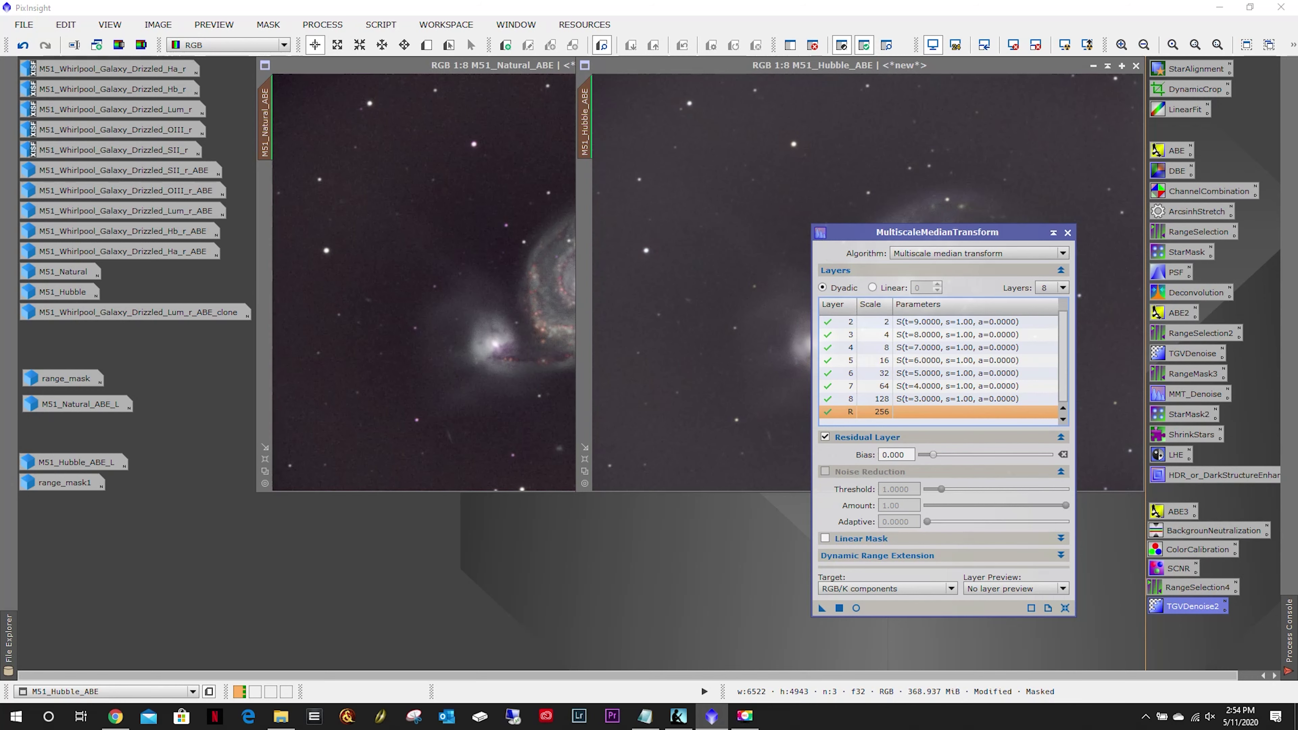
Apply MultiscaleMedianTransform to M51_Natural_ABE and M51_Hubble_ABE, comparing the background before and after.
left_click(484, 65)
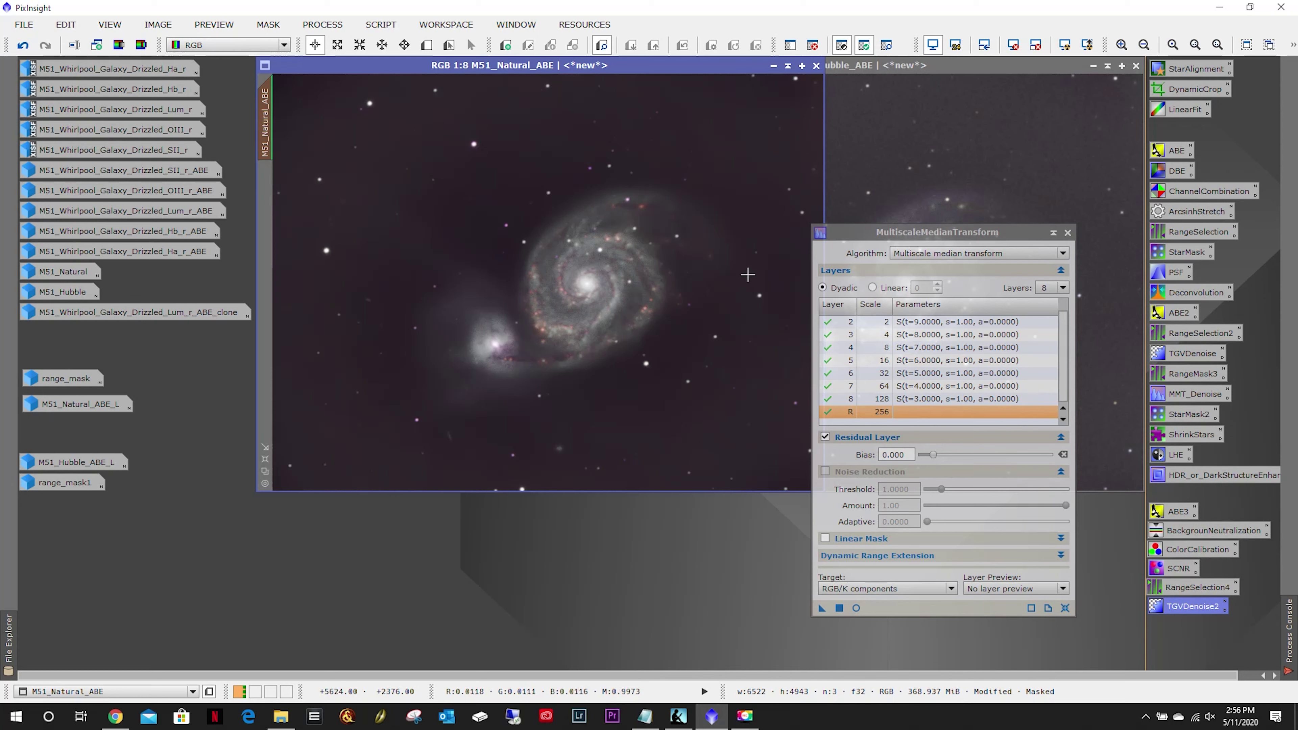
left_click(23, 46)
left_click(958, 88)
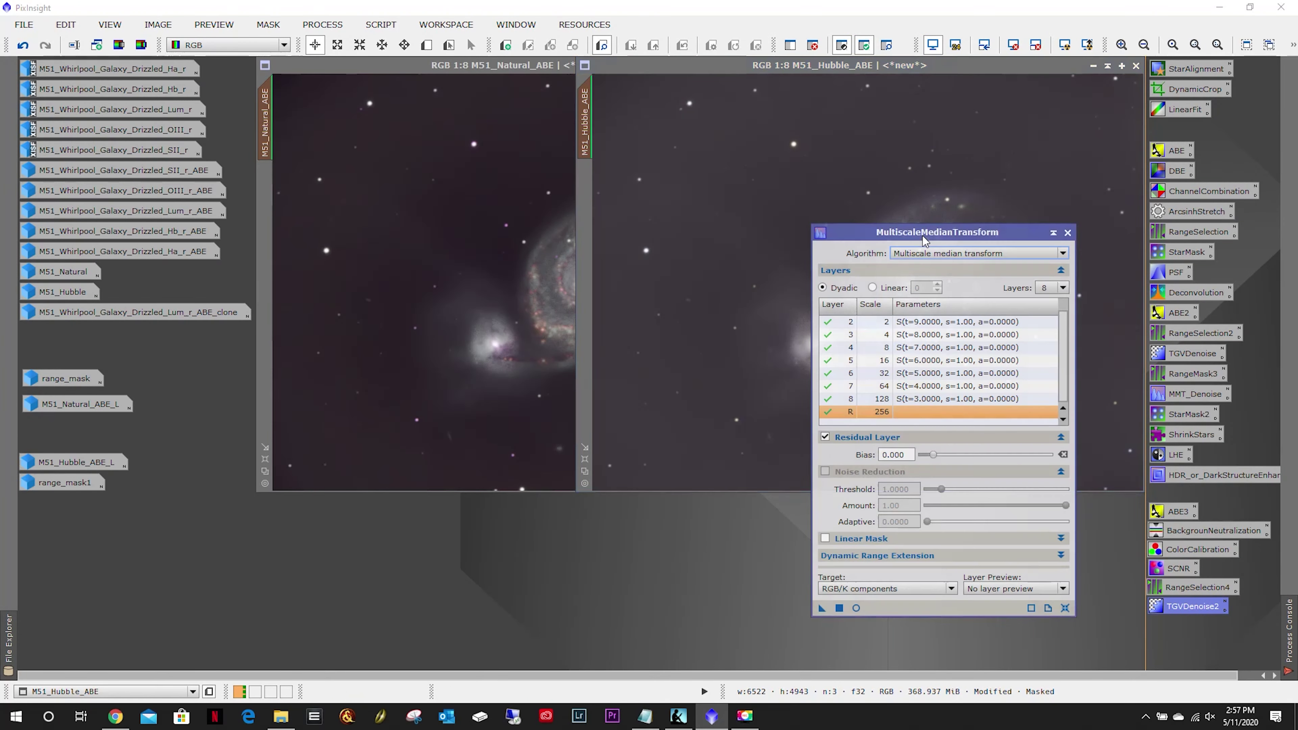
left_click_drag(923, 236, 781, 406)
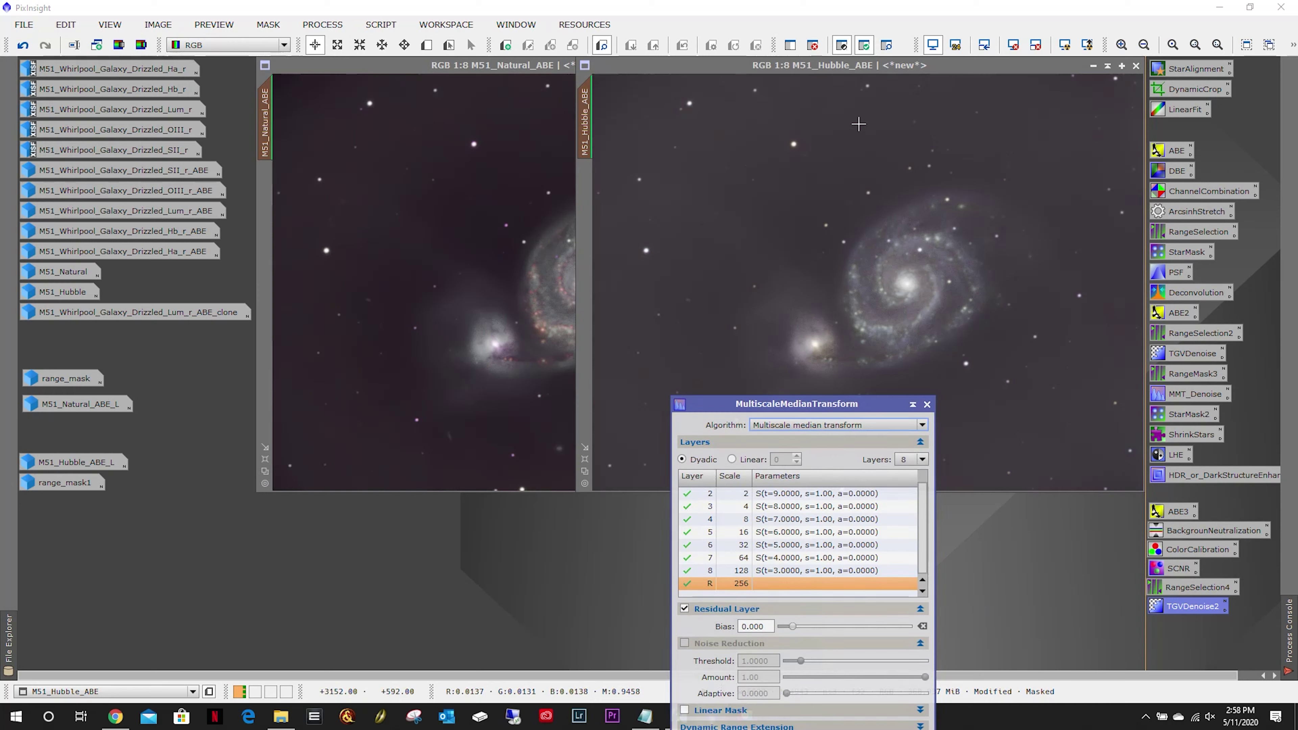
left_click(899, 155)
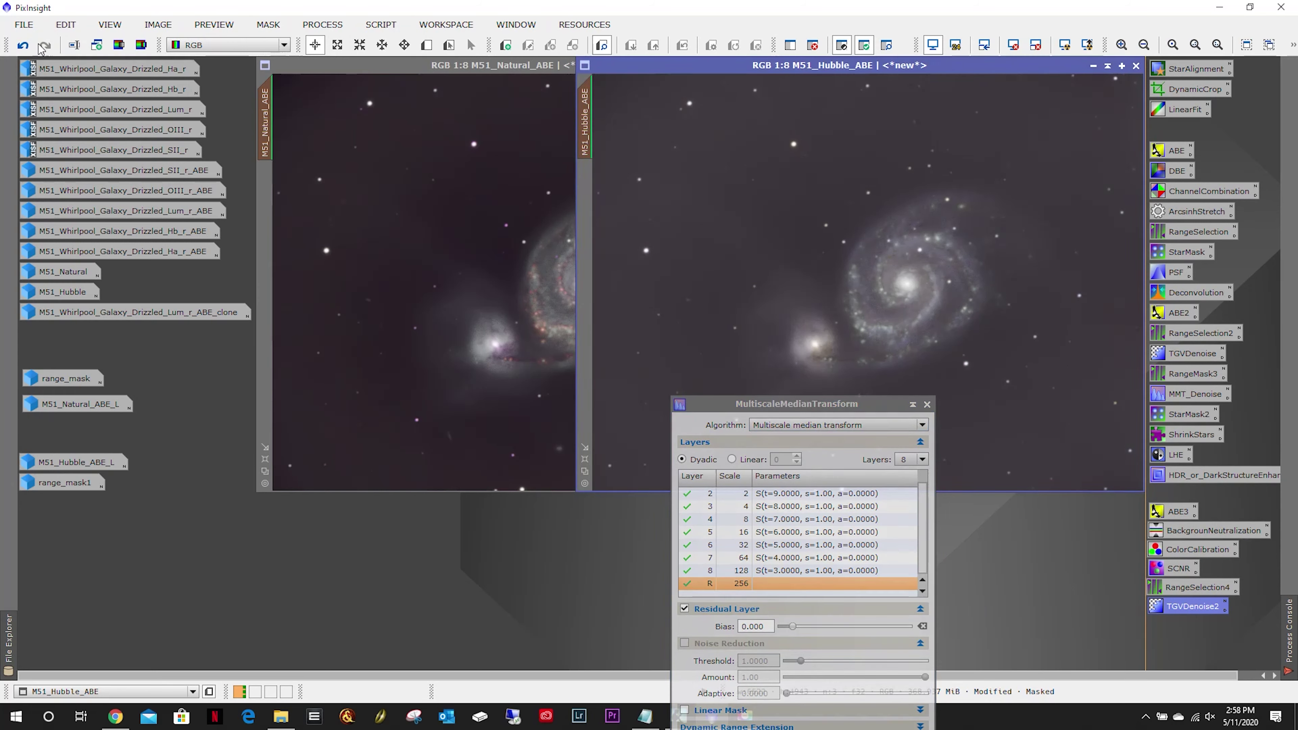
left_click(23, 46)
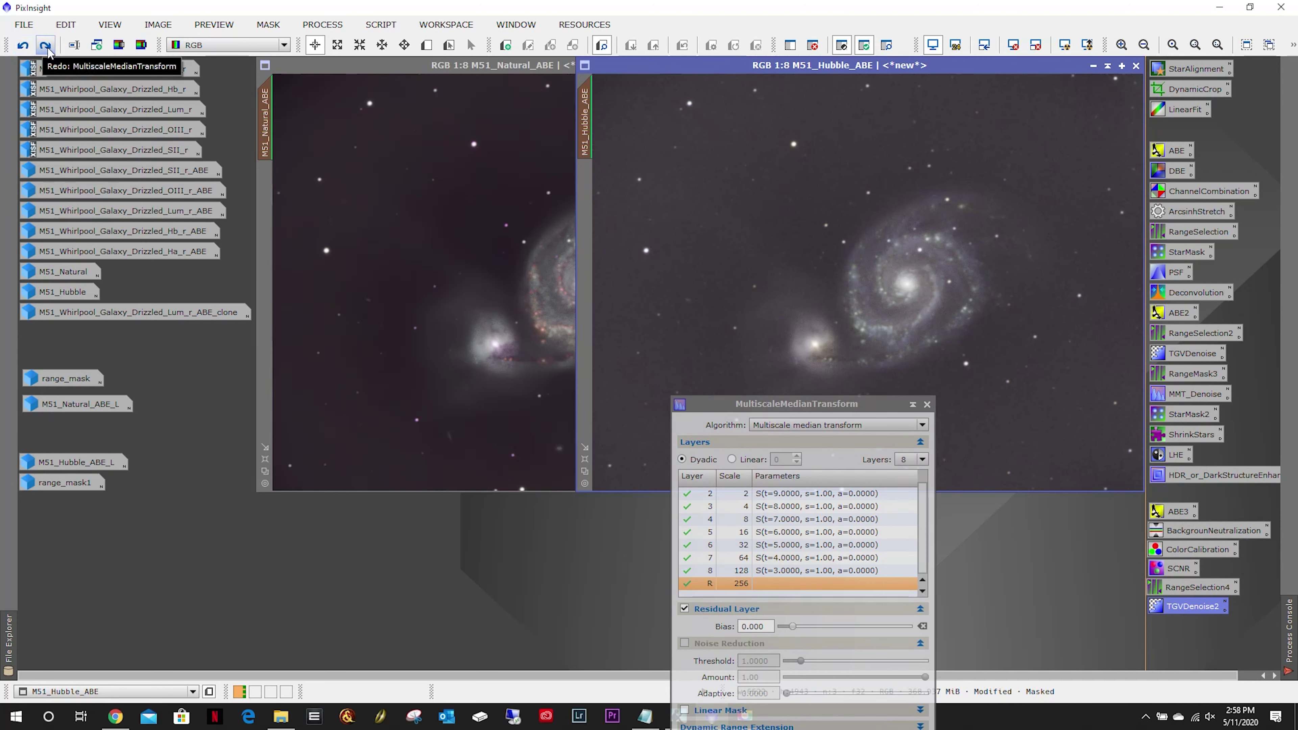
left_click(47, 49)
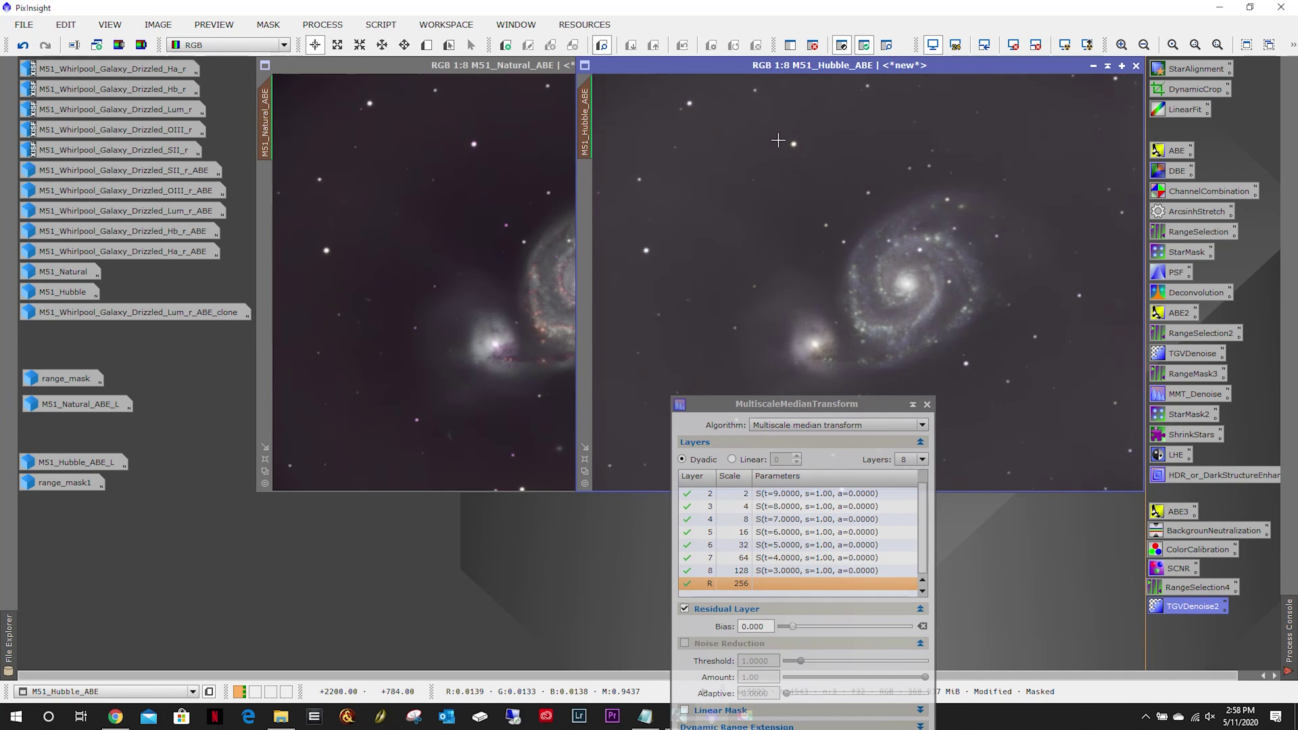
Save the MultiscaleMedianTransform settings as a process icon named MMT_DeNoise2 and place it below TGVDenoise2.
left_click_drag(790, 411, 908, 151)
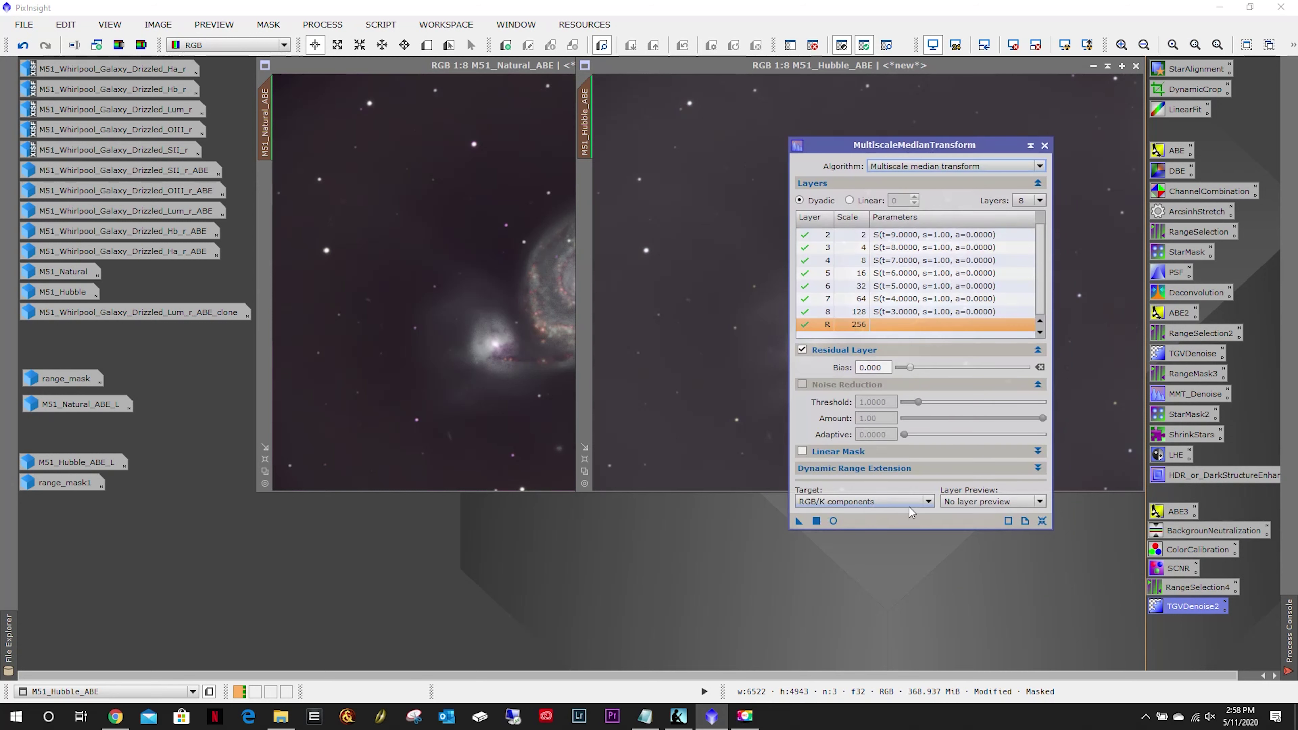
left_click_drag(798, 522, 819, 596)
right_click(846, 598)
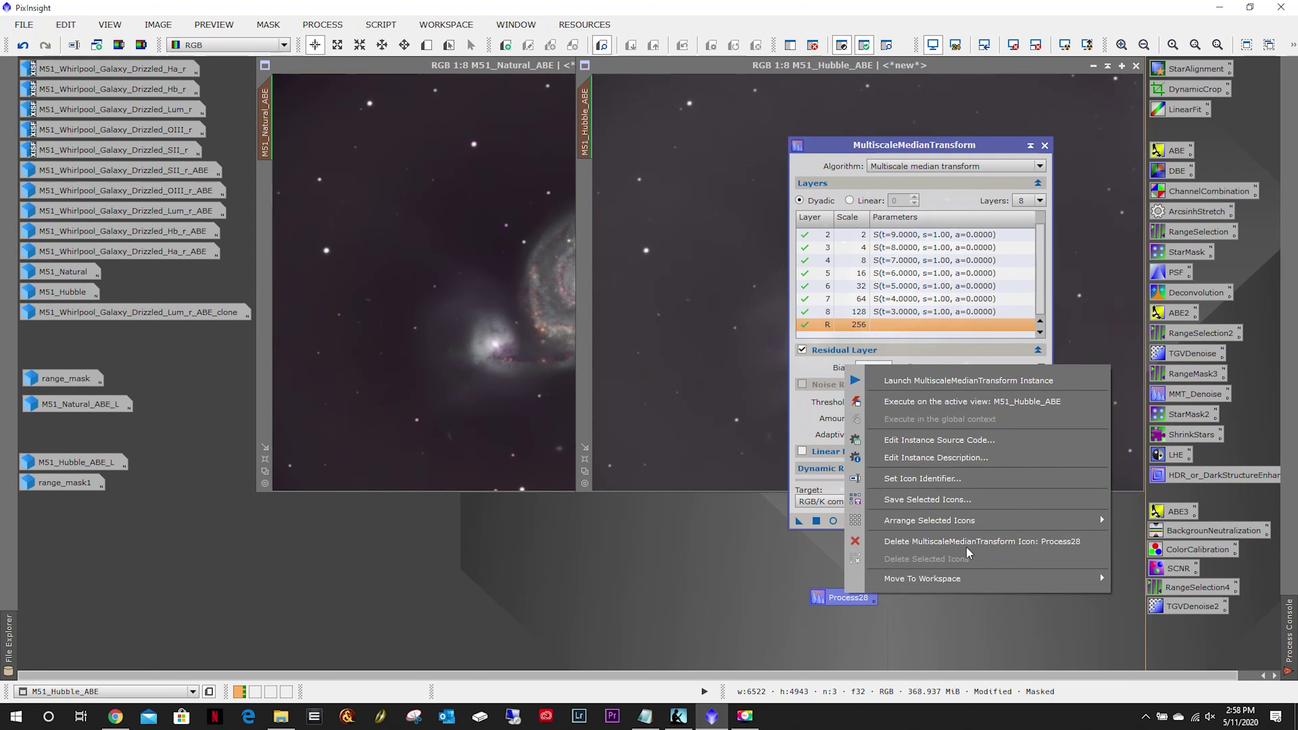
left_click(942, 481)
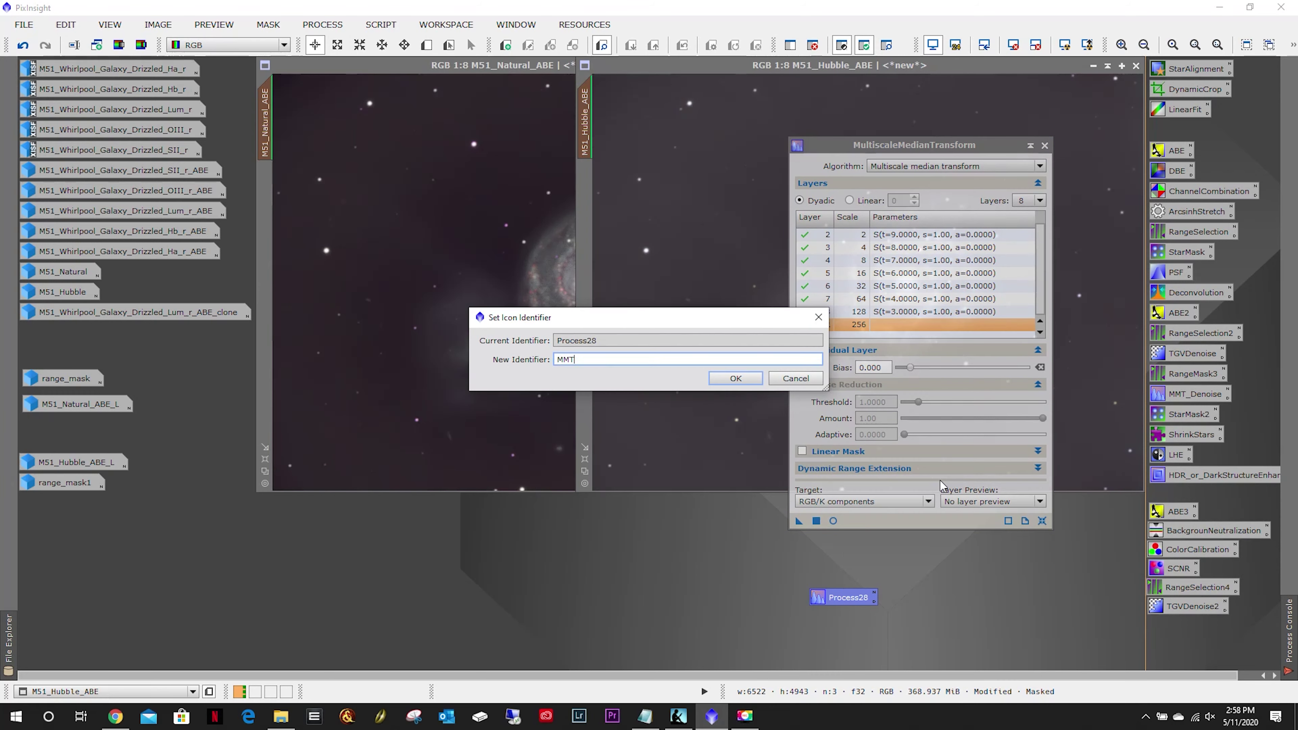
type("_DeNoise2")
left_click(737, 380)
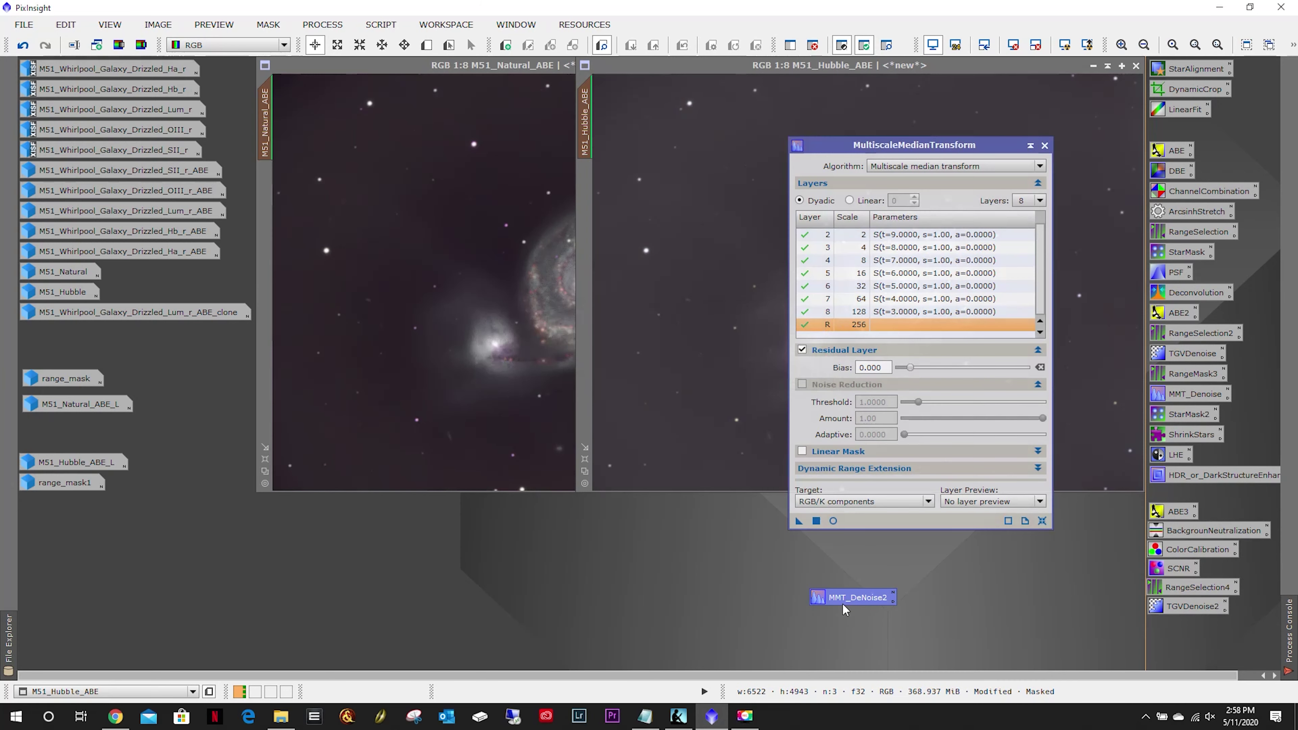
left_click_drag(842, 603, 1179, 630)
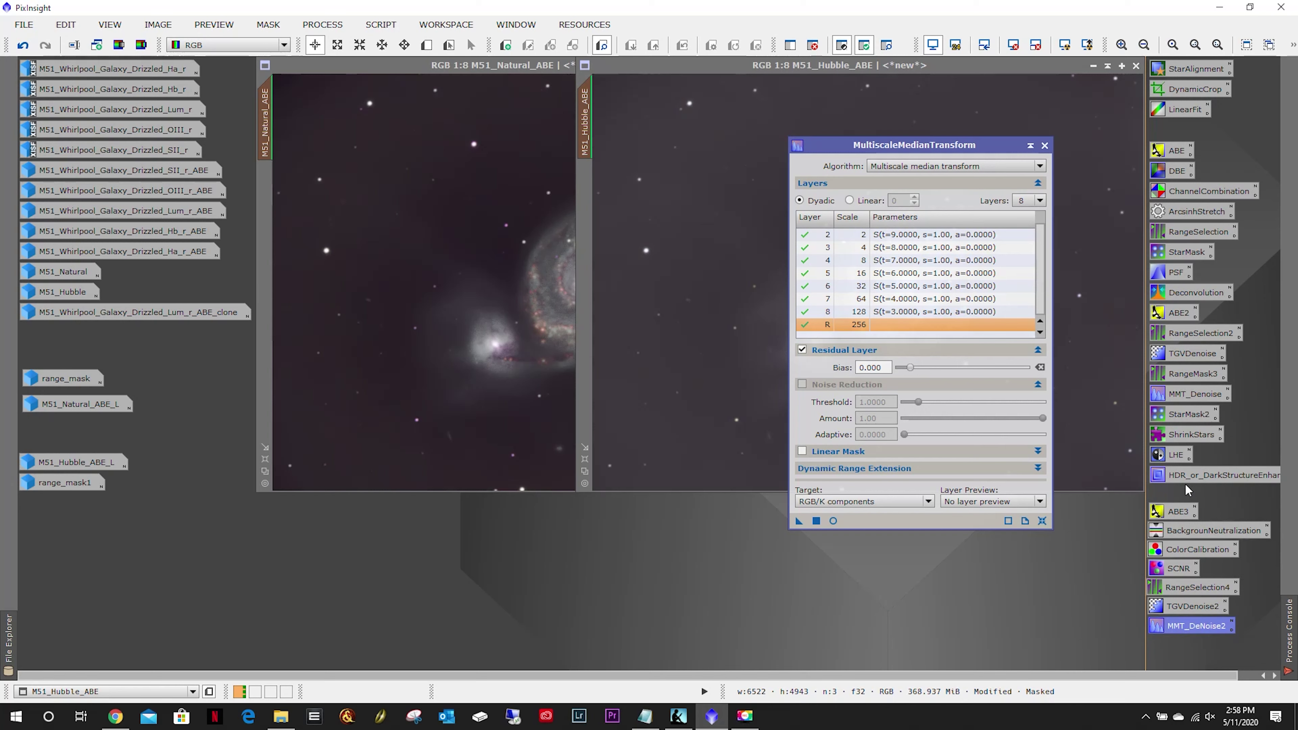
Move the two lower groups of process icons up to close the gaps, and close the MultiscaleMedianTransform dialog.
left_click_drag(1184, 489, 1173, 136)
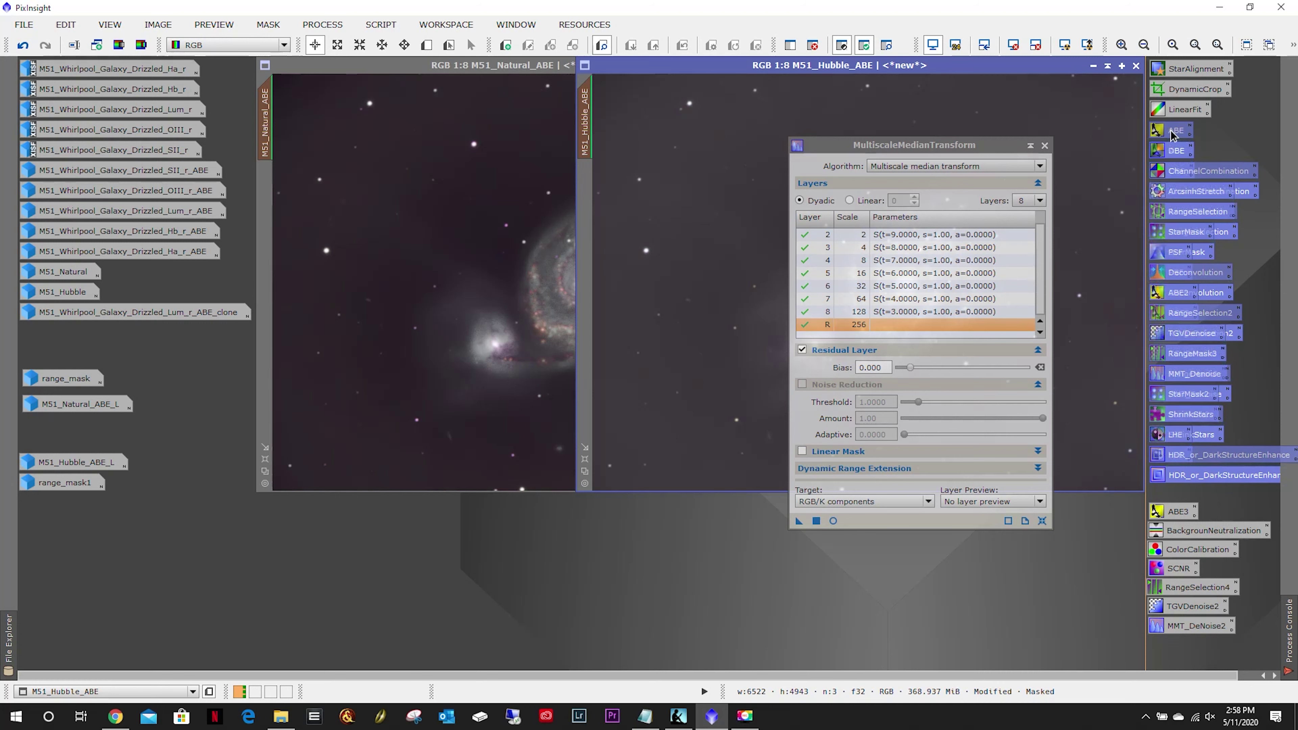
left_click_drag(1234, 648, 1187, 494)
left_click(988, 575)
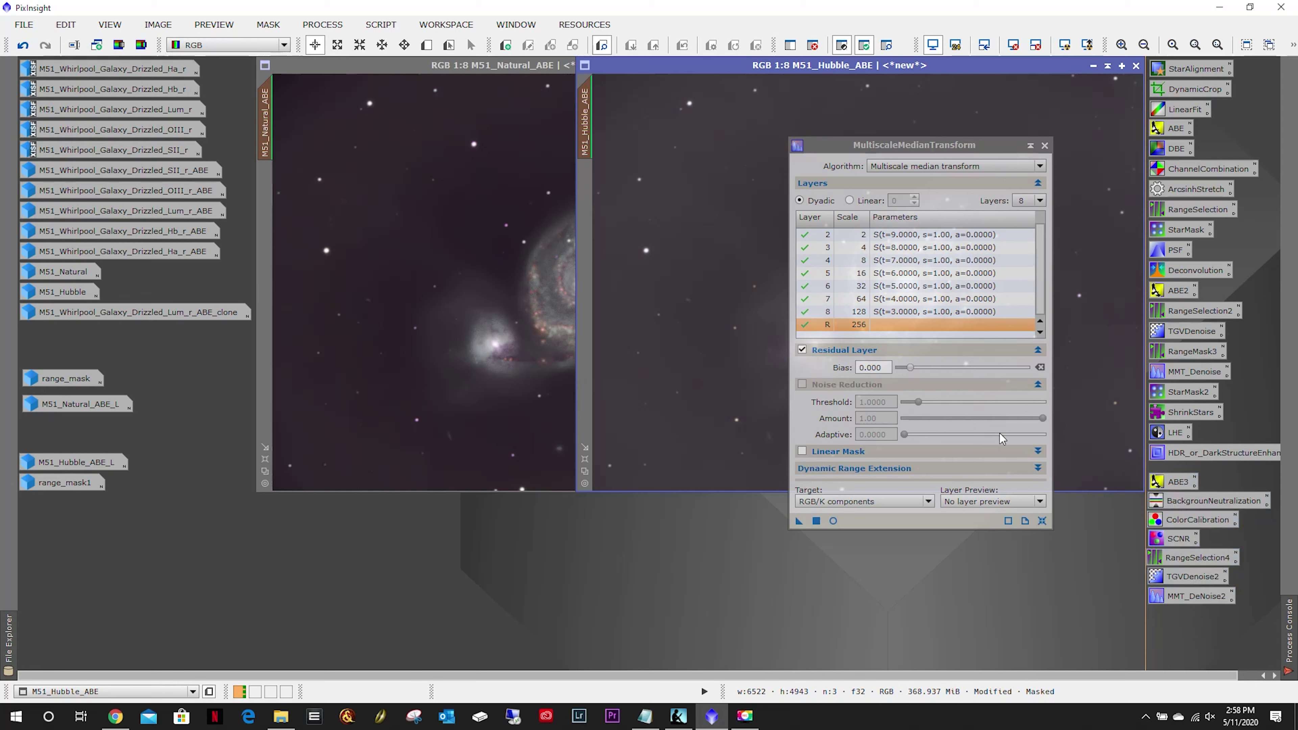
left_click(1045, 146)
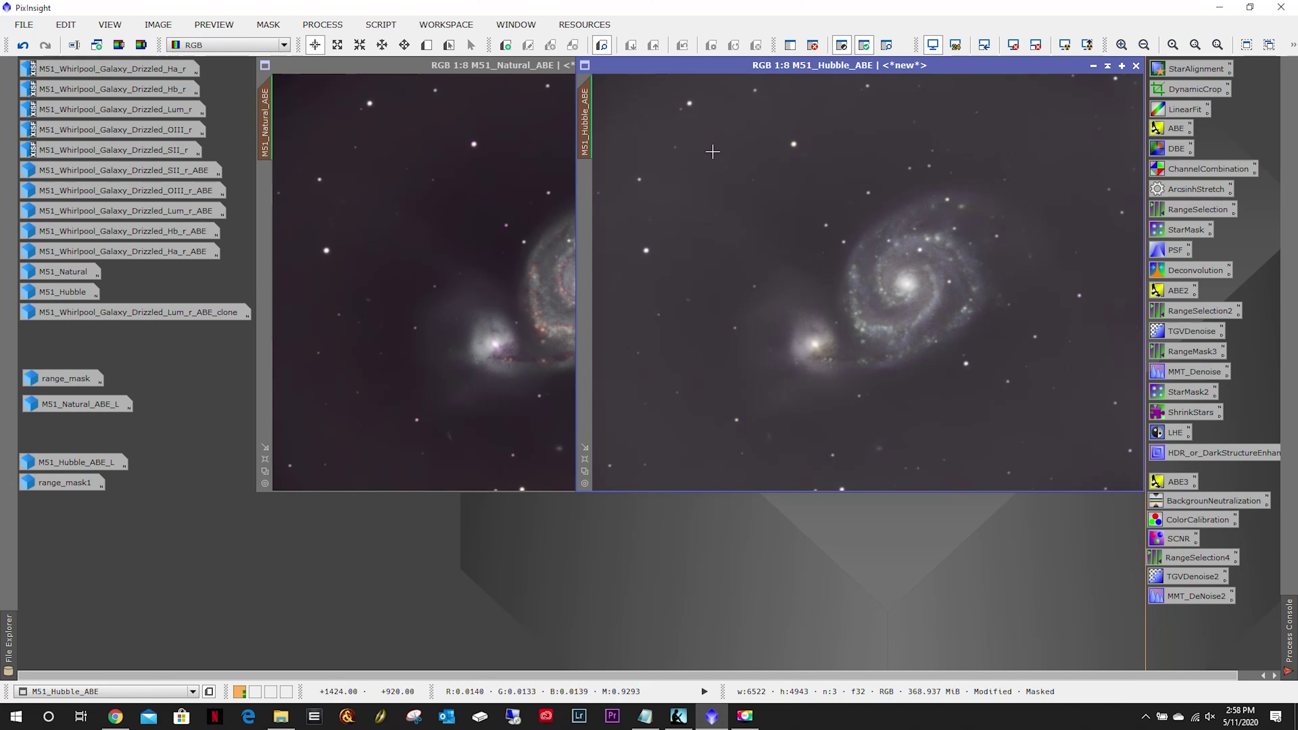
Remove the masks from M51_Hubble_ABE and M51_Natural_ABE.
left_click(262, 26)
left_click(309, 62)
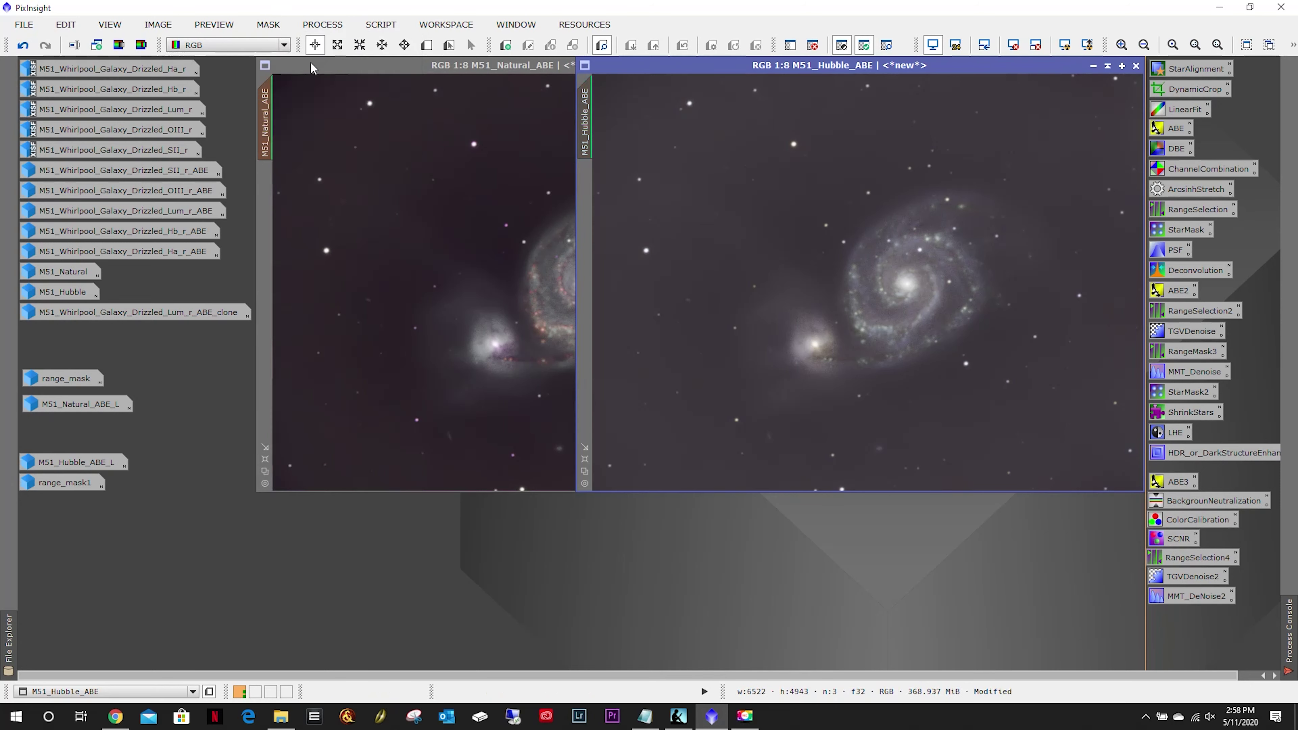
left_click(310, 66)
left_click(268, 25)
left_click(310, 62)
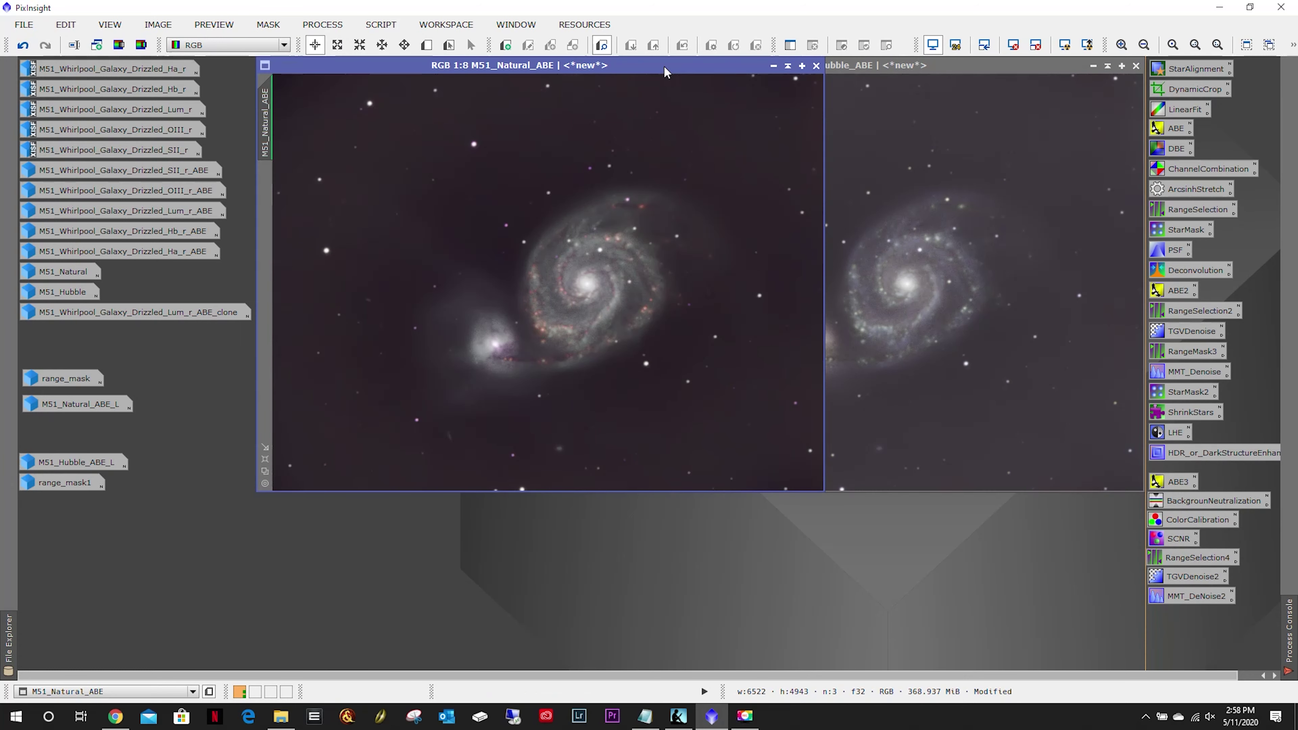
left_click(319, 25)
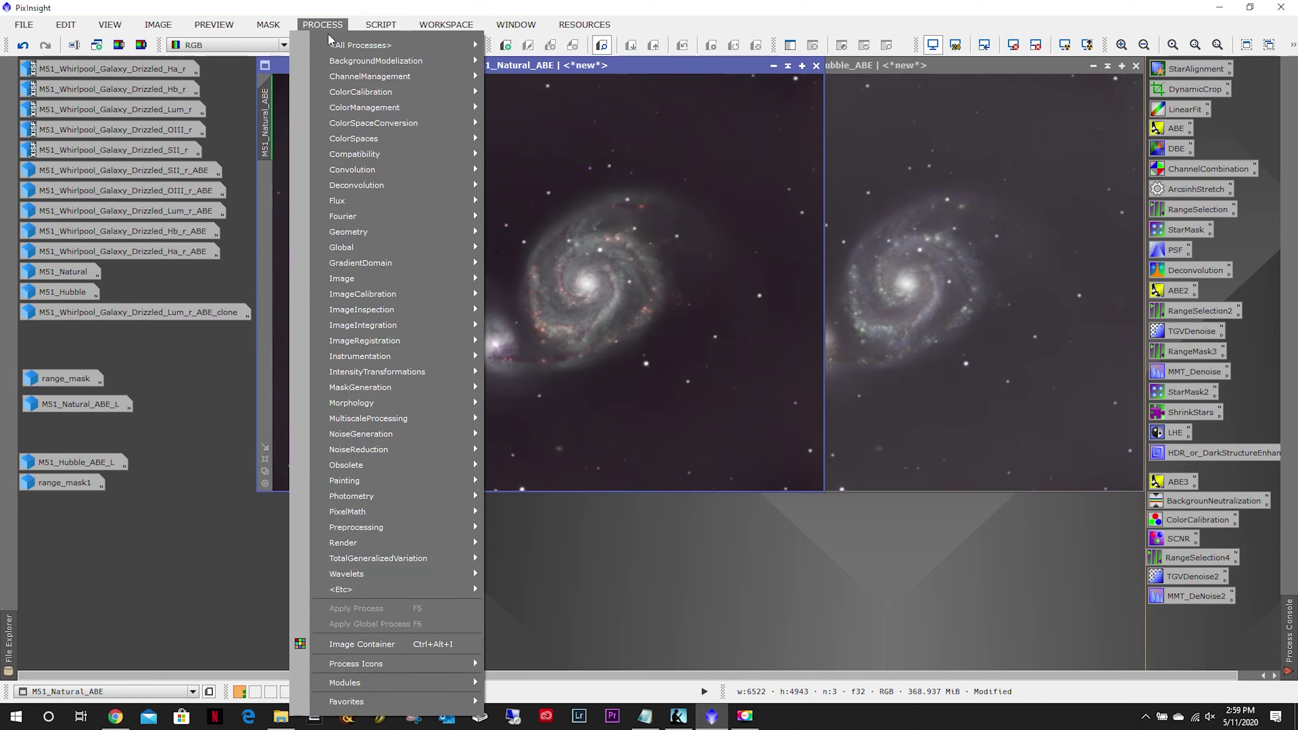
mouse_move(356, 50)
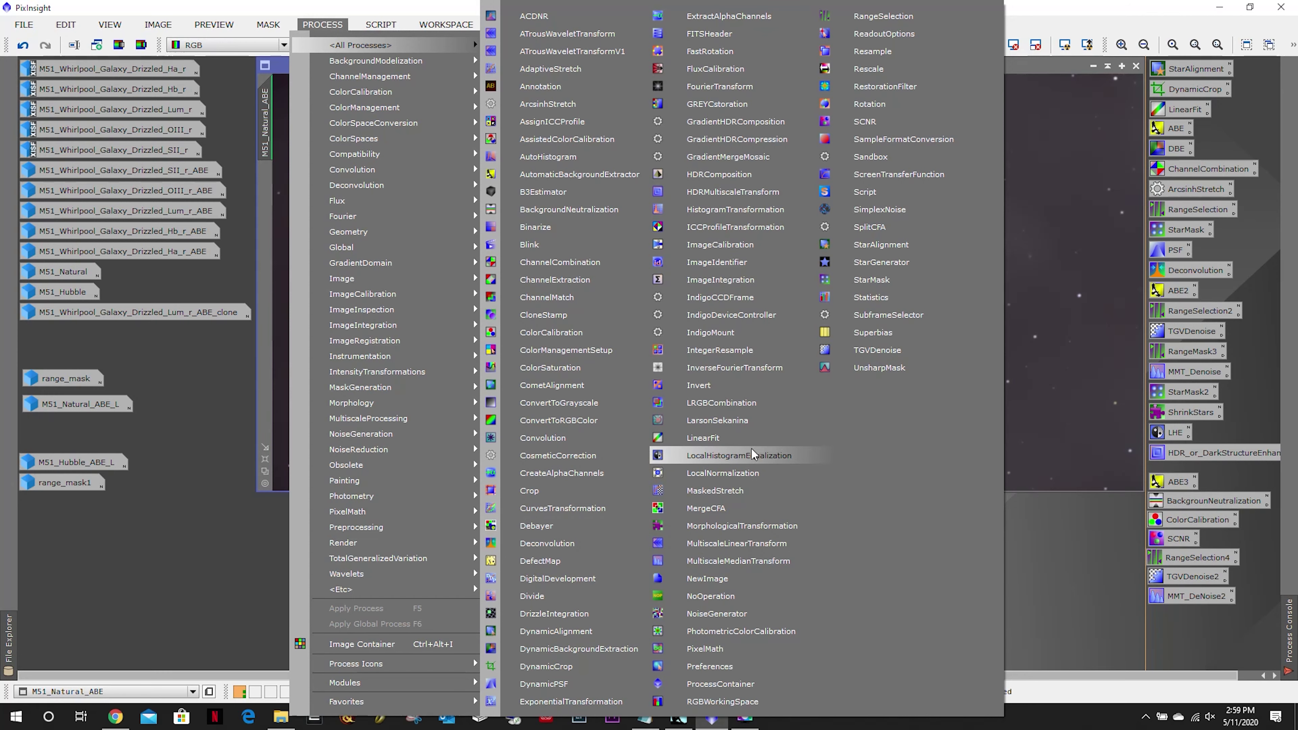
left_click(725, 526)
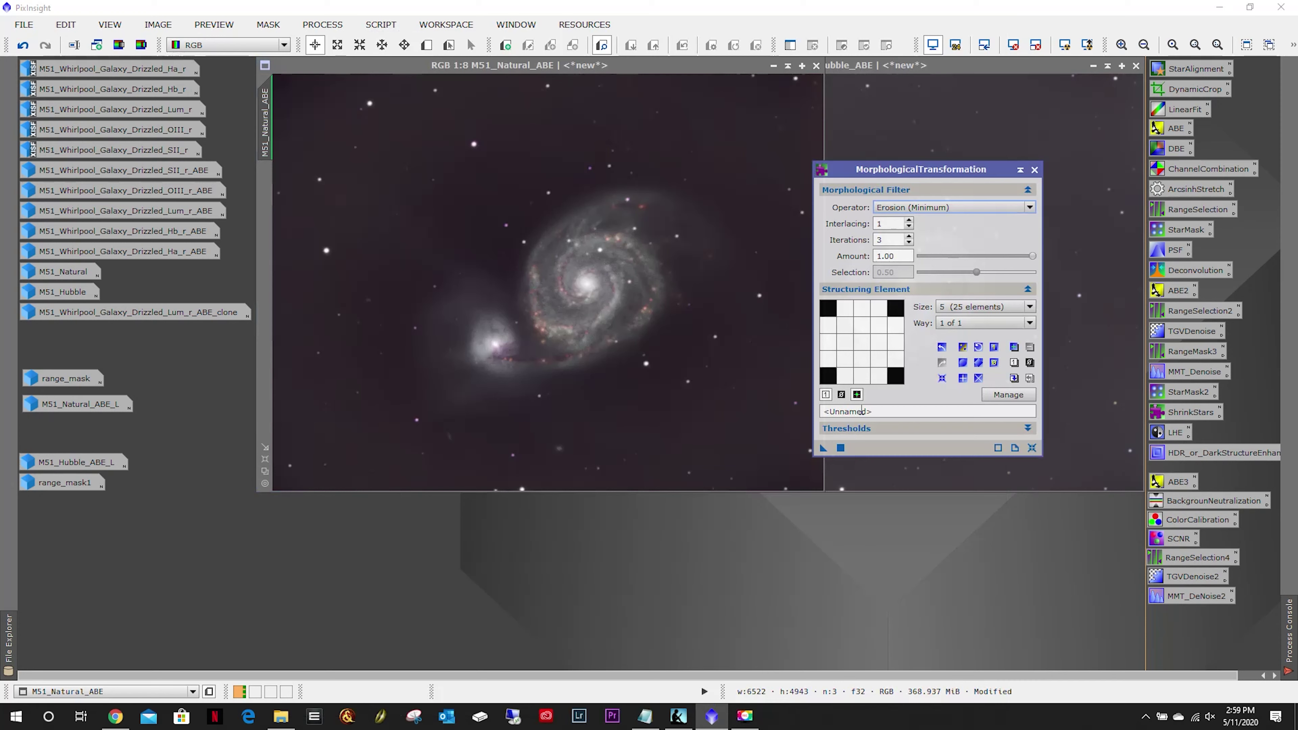
left_click(1035, 170)
Open HistogramTransformation and select M51_Natural_ABE as its view.
left_click(321, 24)
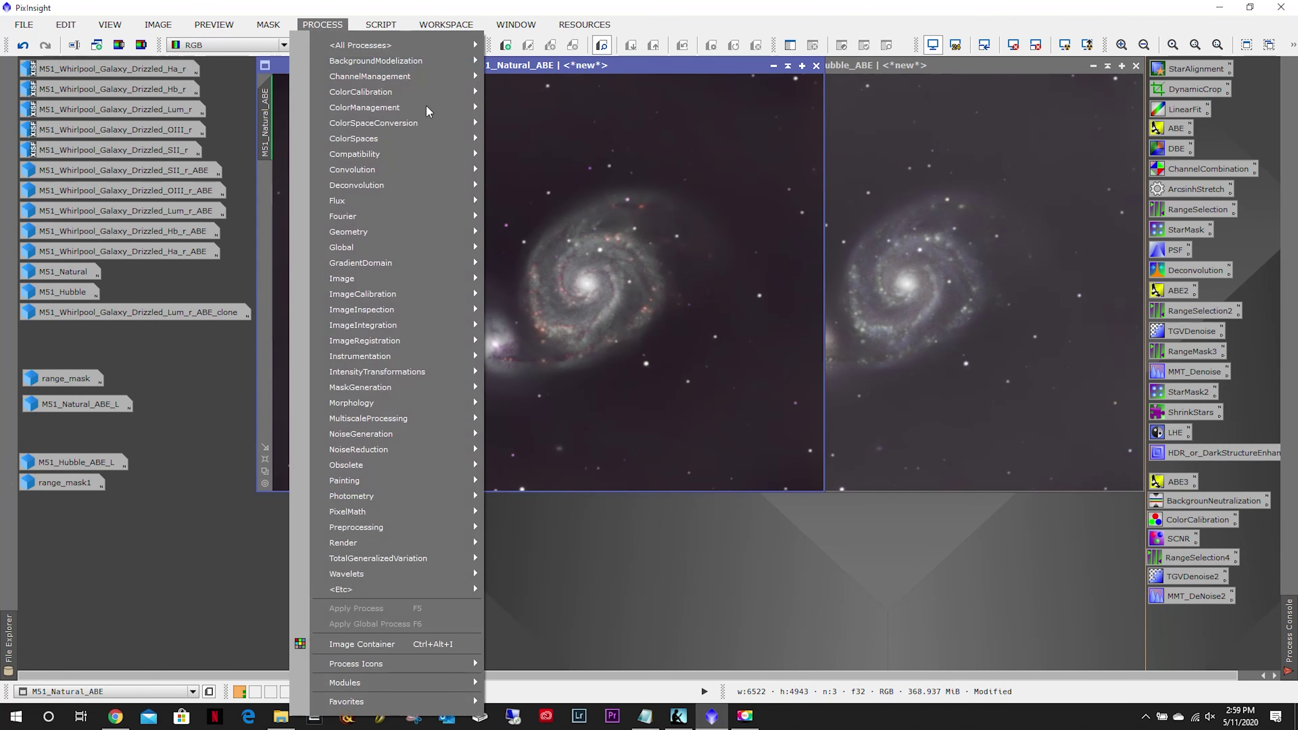
mouse_move(396, 44)
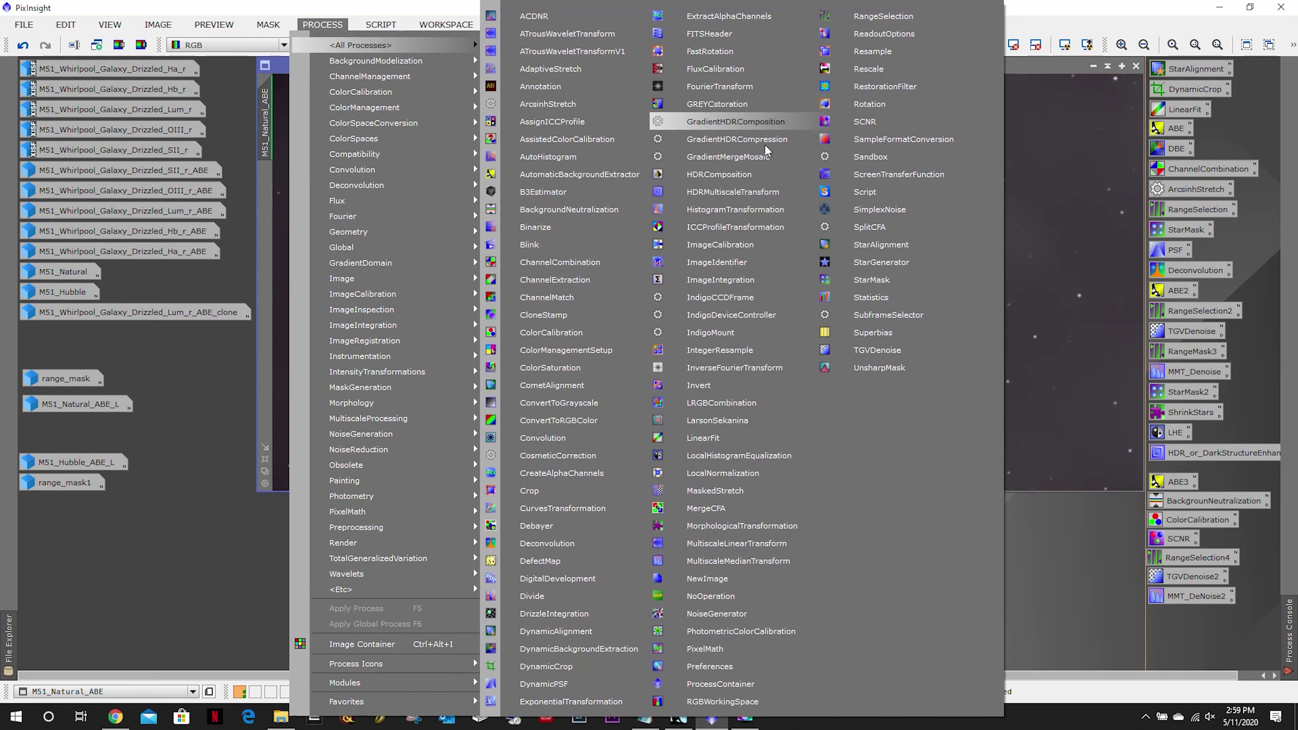
left_click(714, 214)
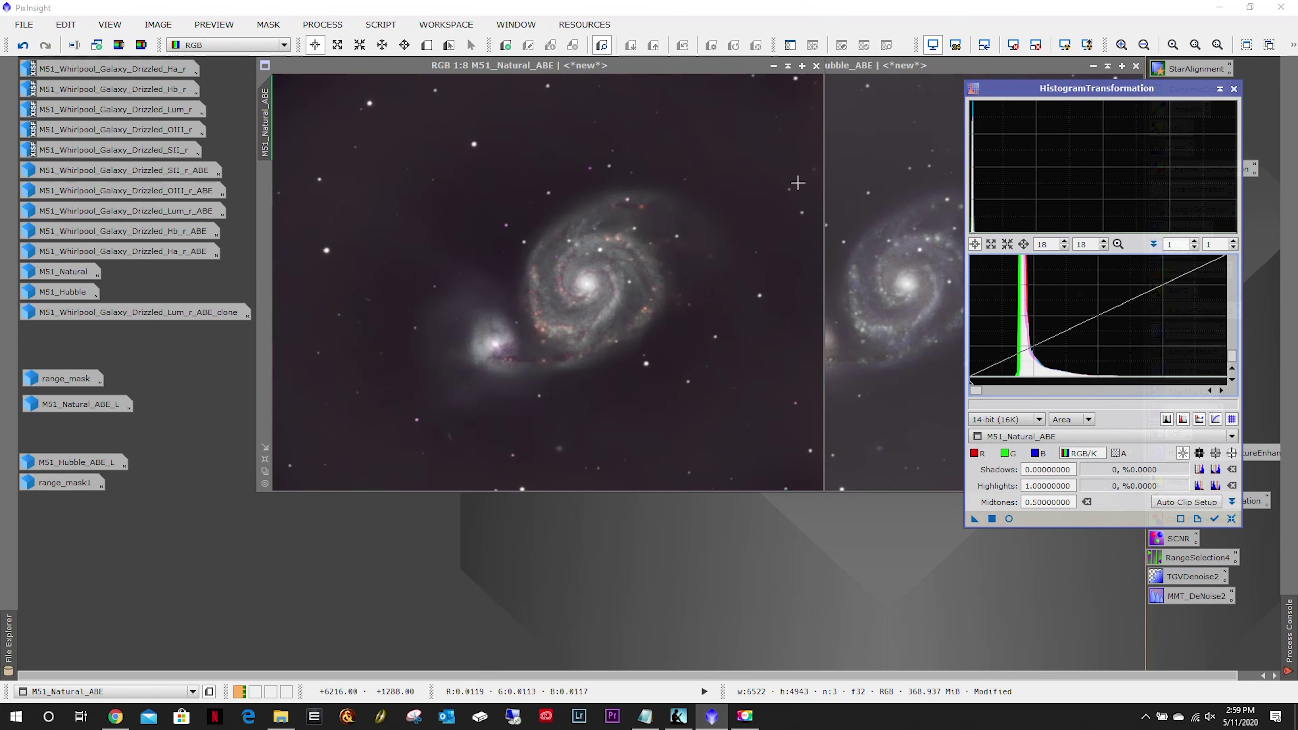
left_click(719, 197)
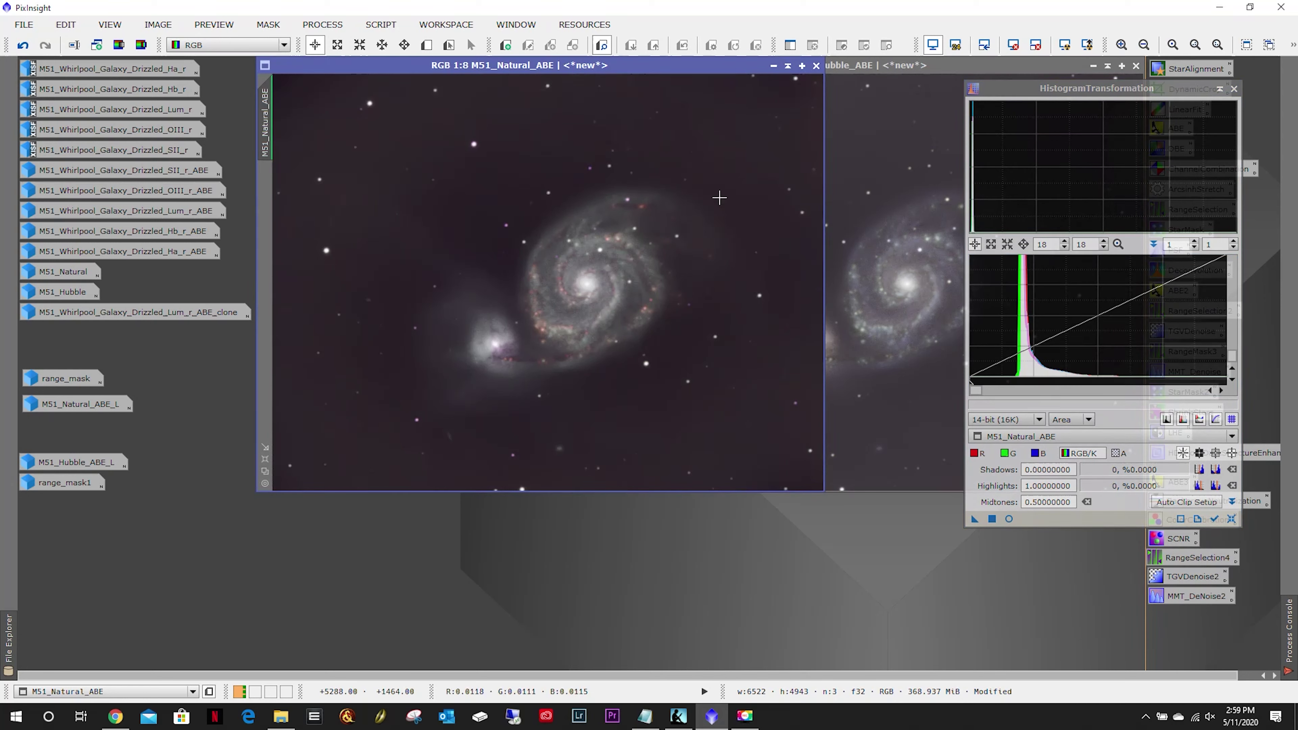
left_click(1052, 438)
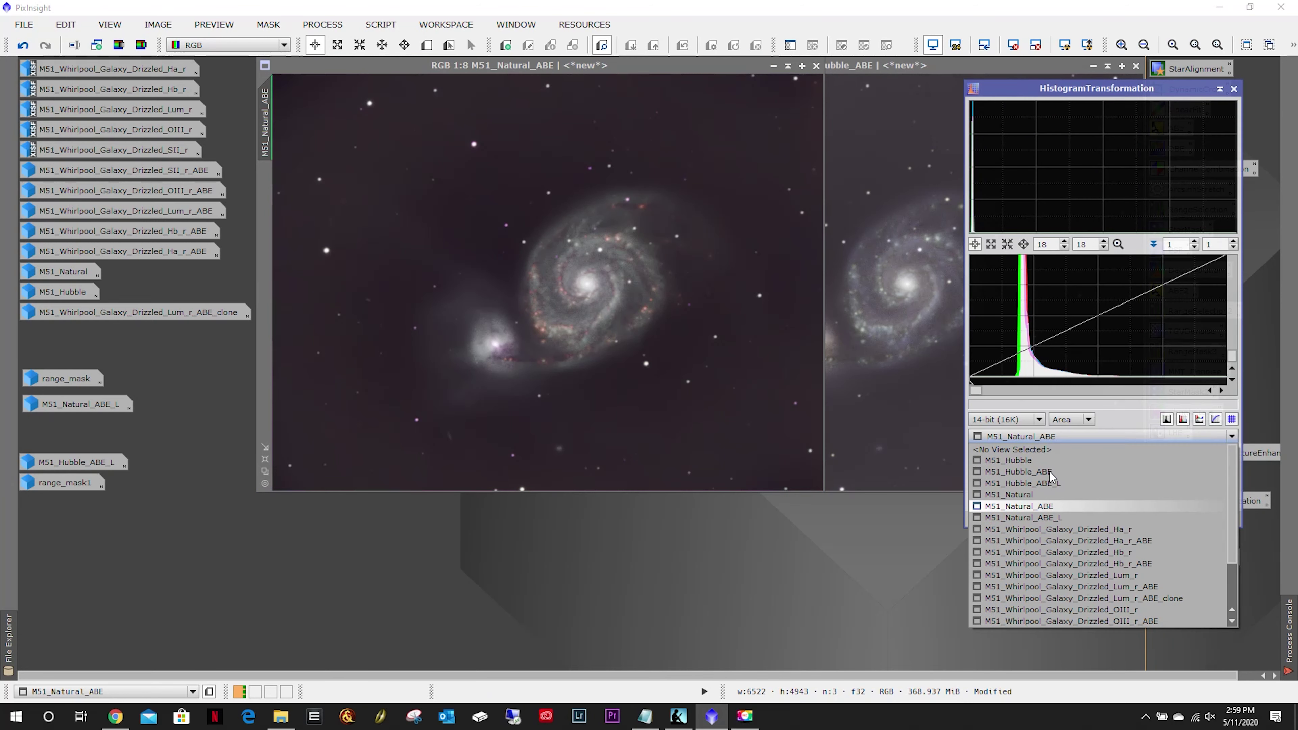
left_click(1051, 506)
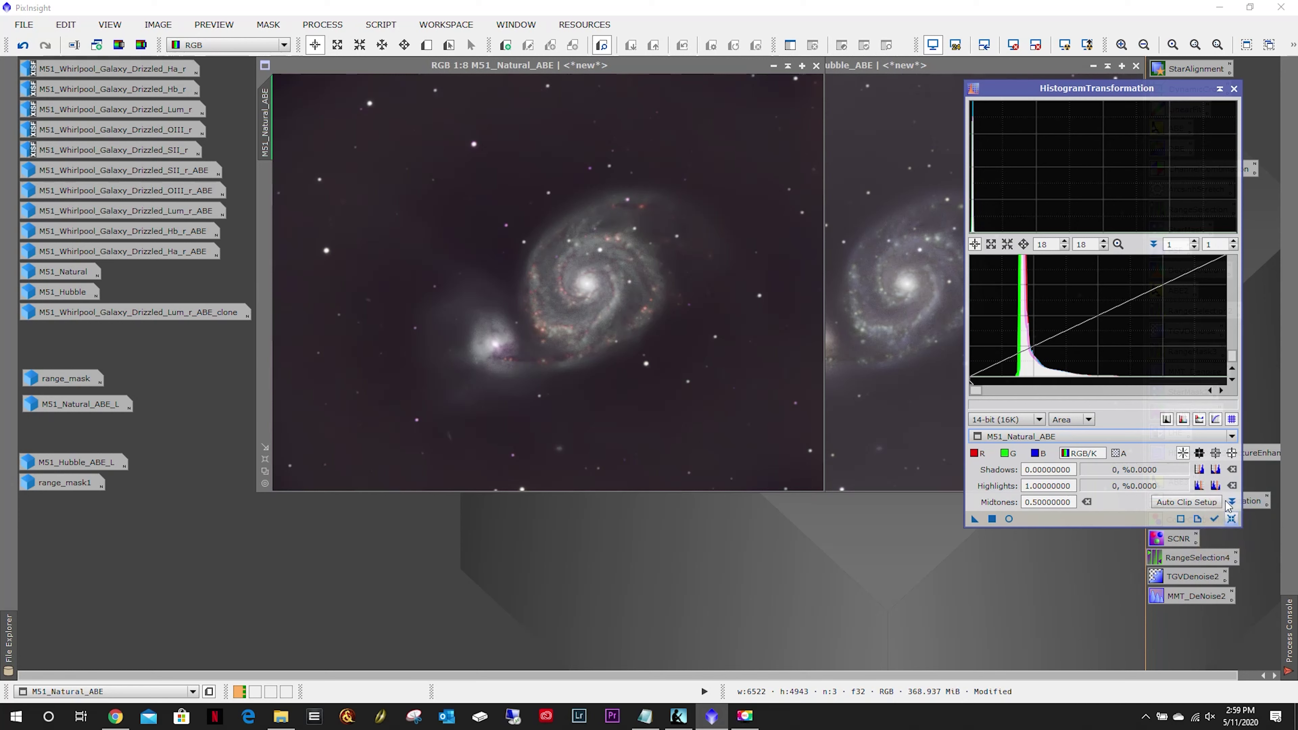
Reset the histogram zoom to 1 and the HistogramTransformation settings to their defaults, and open a real-time preview of M51_Natural_ABE.
left_click(1118, 246)
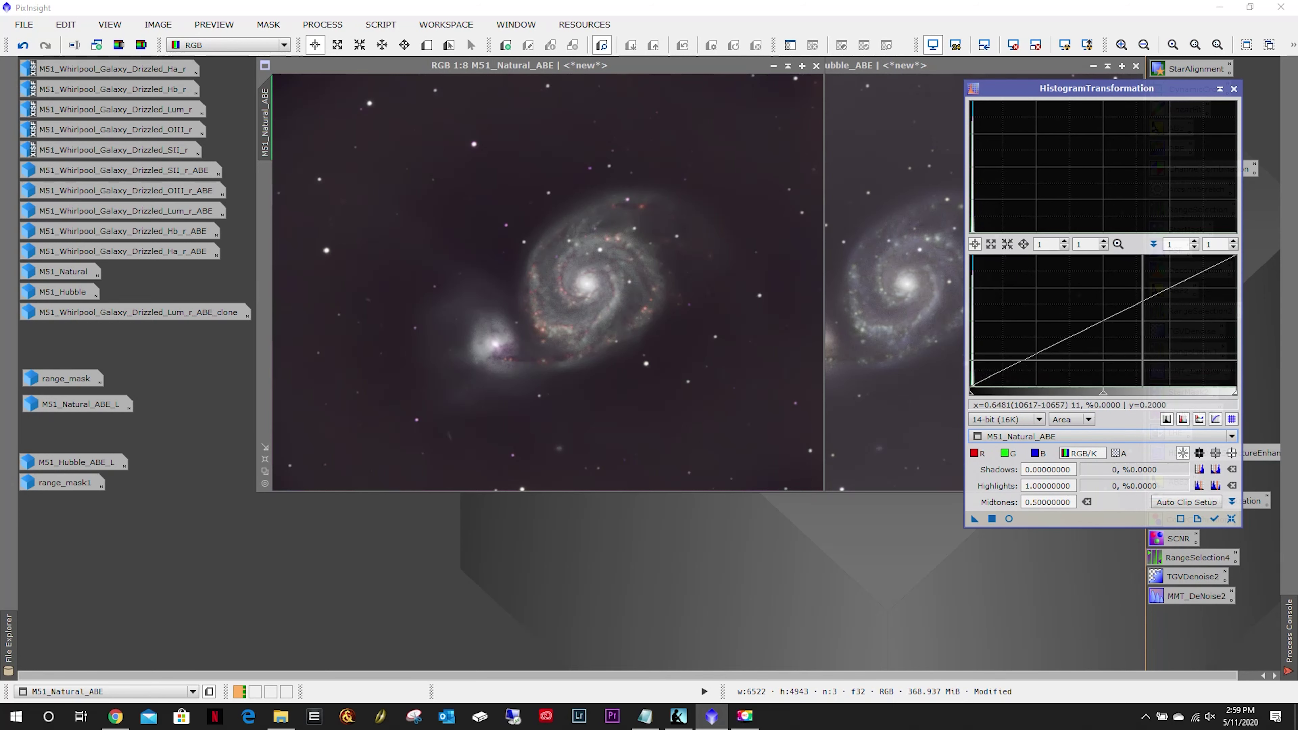
mouse_move(1104, 396)
left_mouse_down()
mouse_move(993, 396)
mouse_move(1099, 398)
left_mouse_up()
left_click(1232, 520)
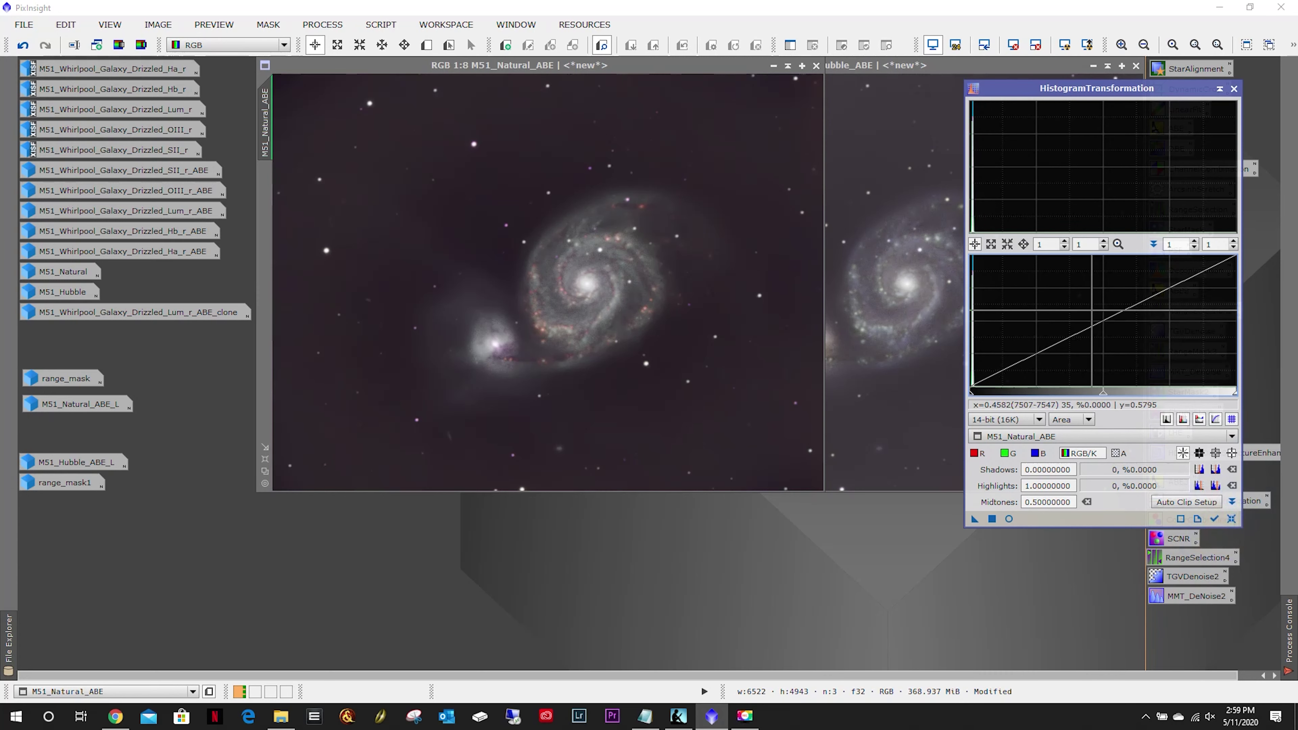
left_click(1008, 519)
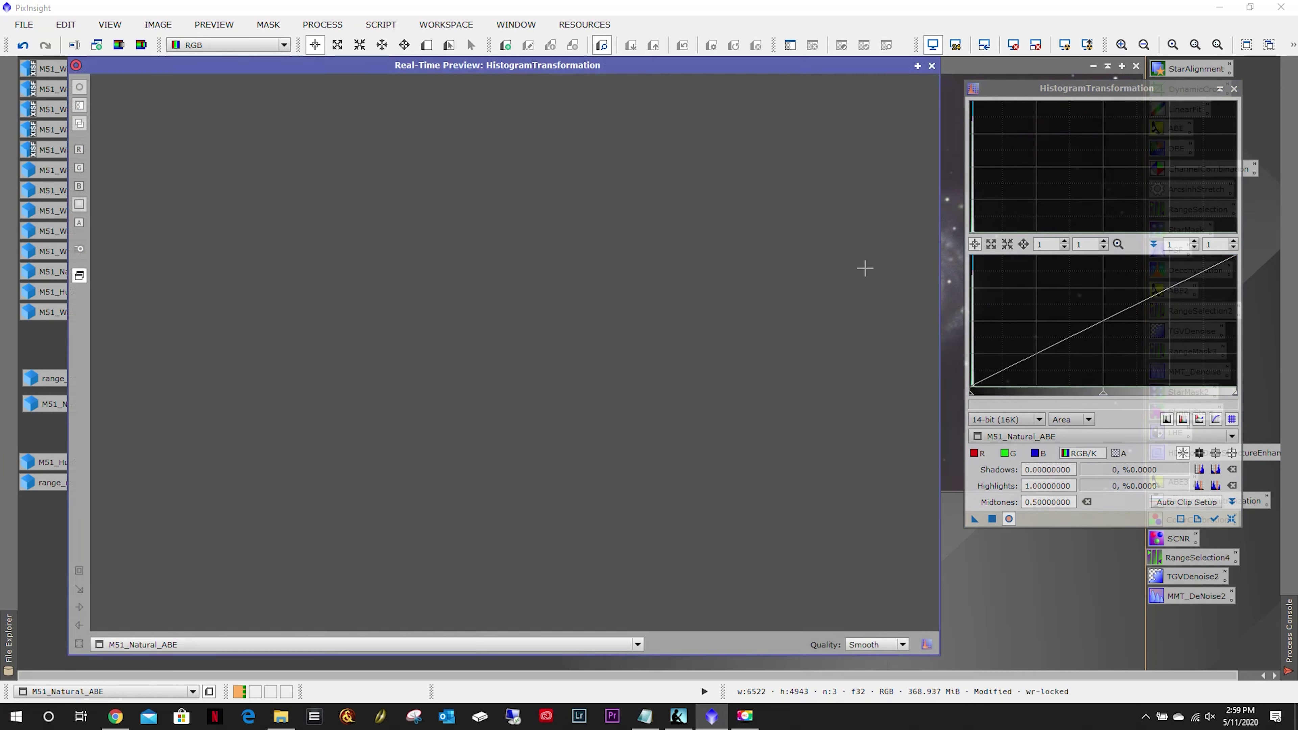
Turn off the screen stretch on M51_Natural_ABE and lower the HistogramTransformation midtones to about 0.048.
left_click(1013, 46)
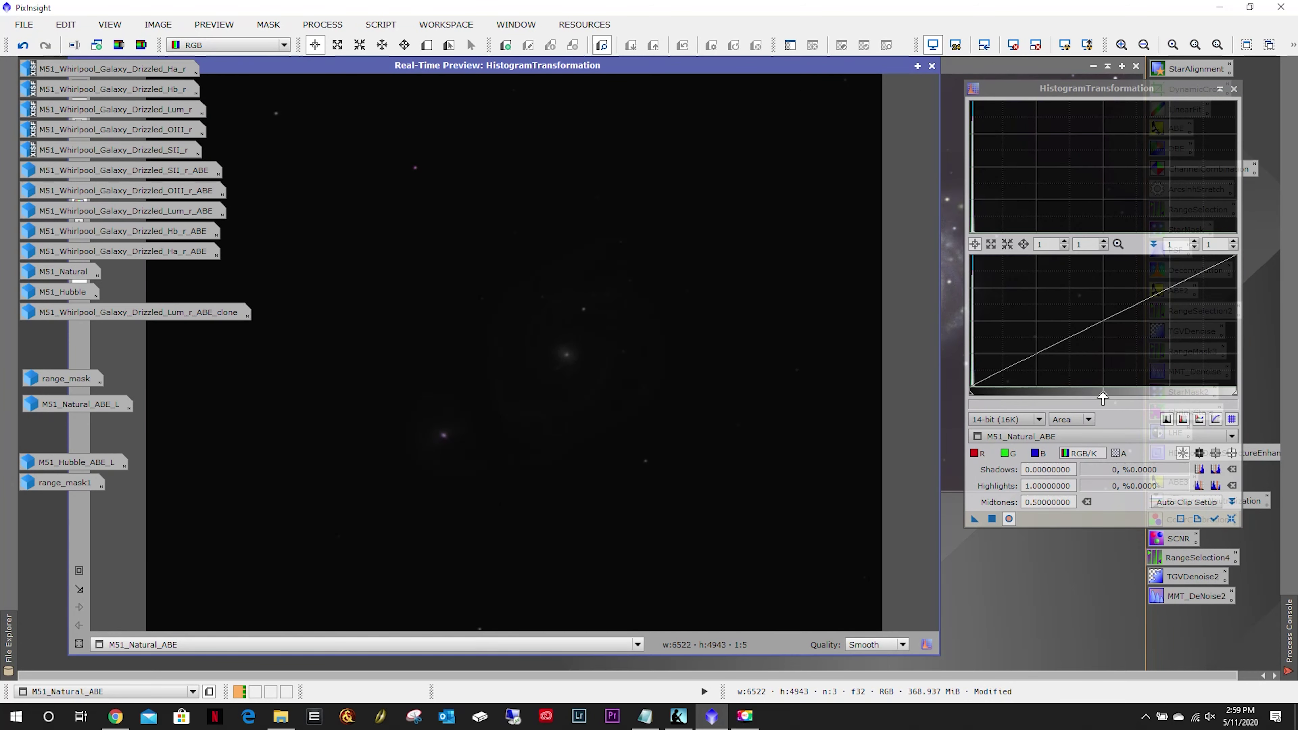
left_click_drag(1105, 399, 983, 399)
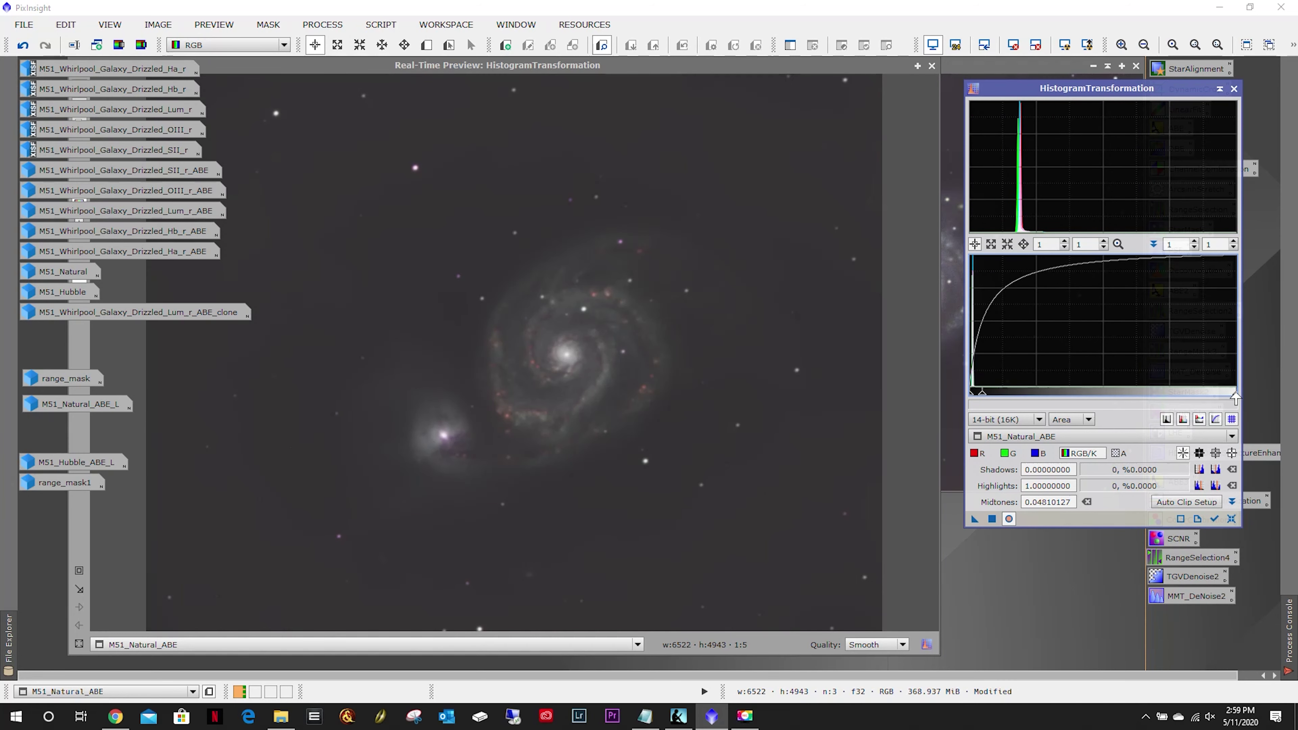
mouse_move(1236, 396)
left_mouse_down()
mouse_move(1197, 395)
mouse_move(1251, 400)
left_mouse_up()
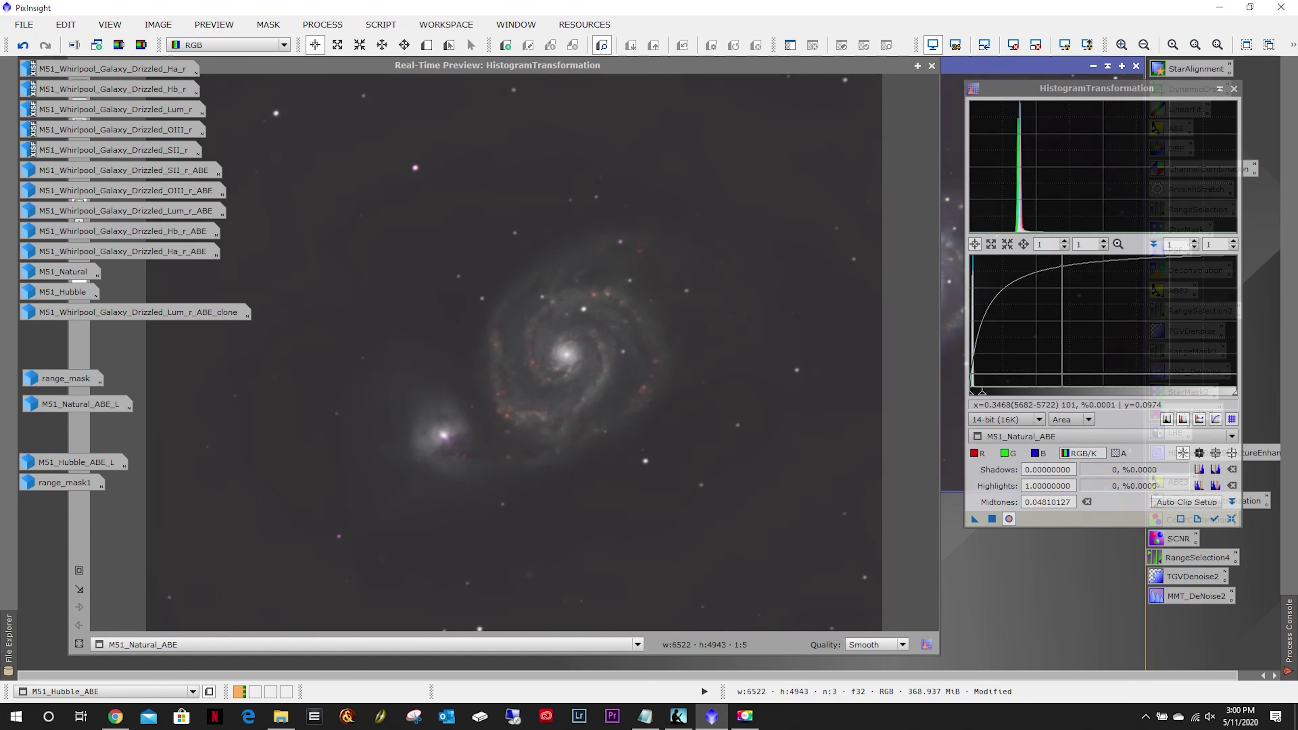
Raise the shadows for M51_Natural_ABE to about 0.0096, just before the histogram peak, and lower the midtones to about 0.0127.
scroll(1062, 322, "up", 10)
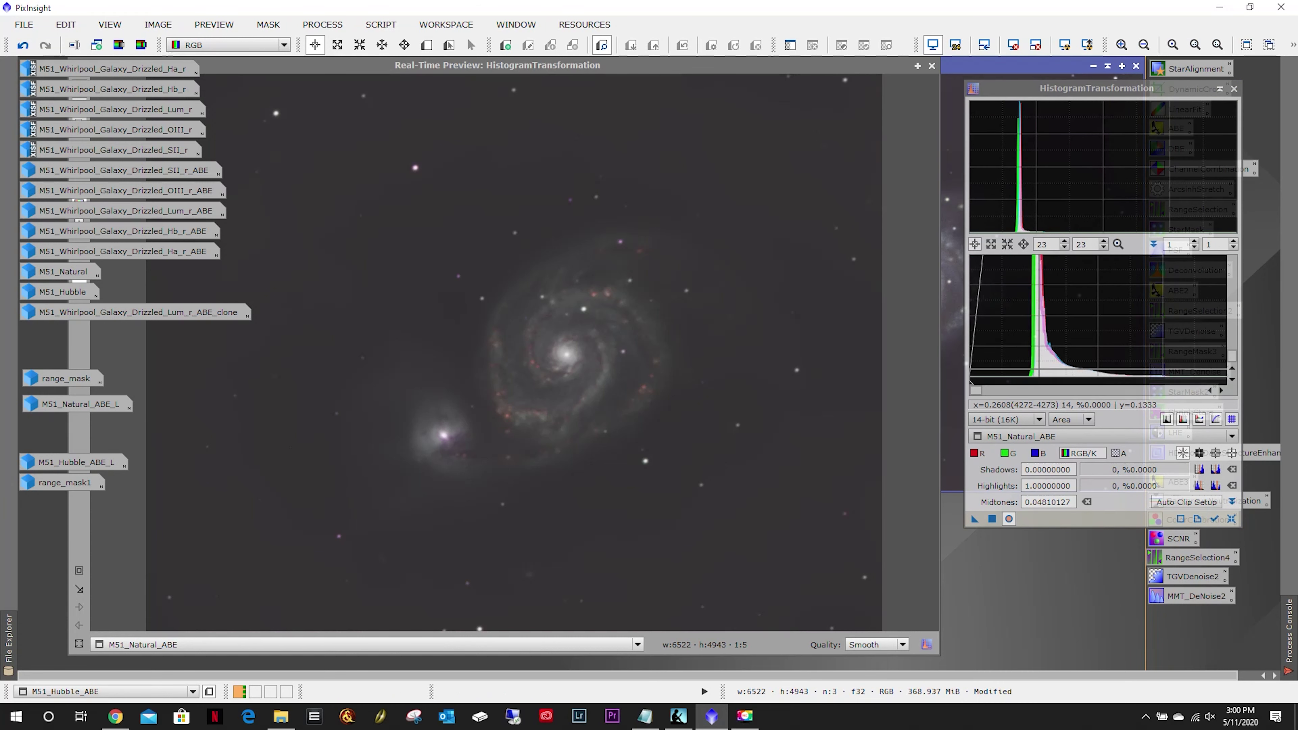
scroll(972, 381, "up", 5)
left_click_drag(972, 389, 1044, 395)
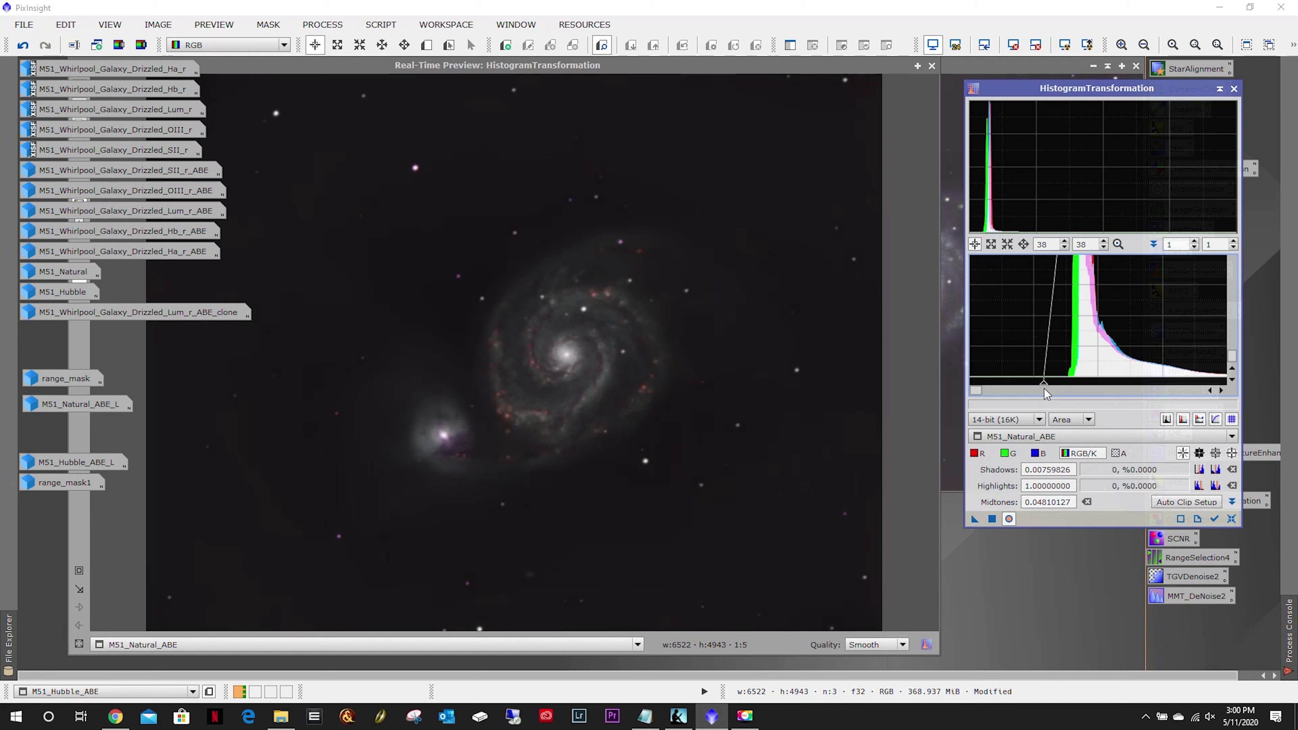
scroll(1082, 374, "down", 5)
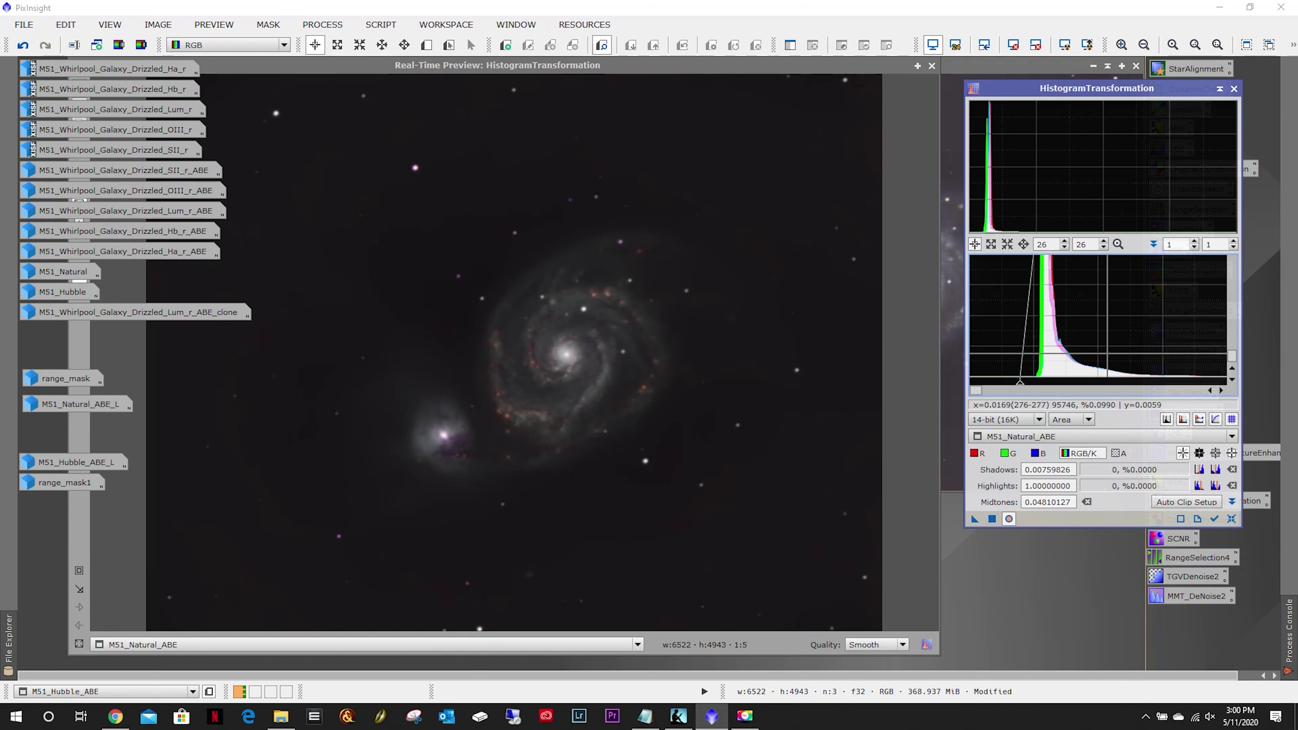
scroll(1105, 356, "down", 6)
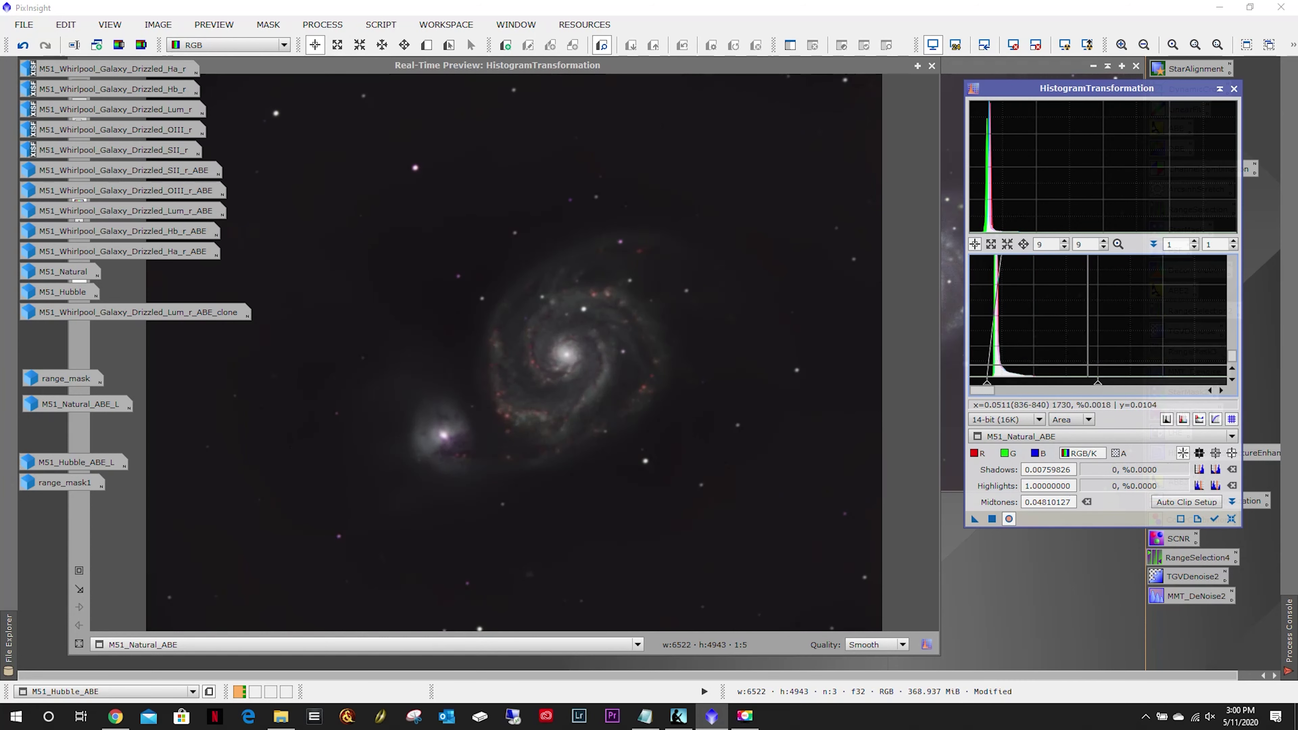
left_click_drag(1099, 389, 992, 389)
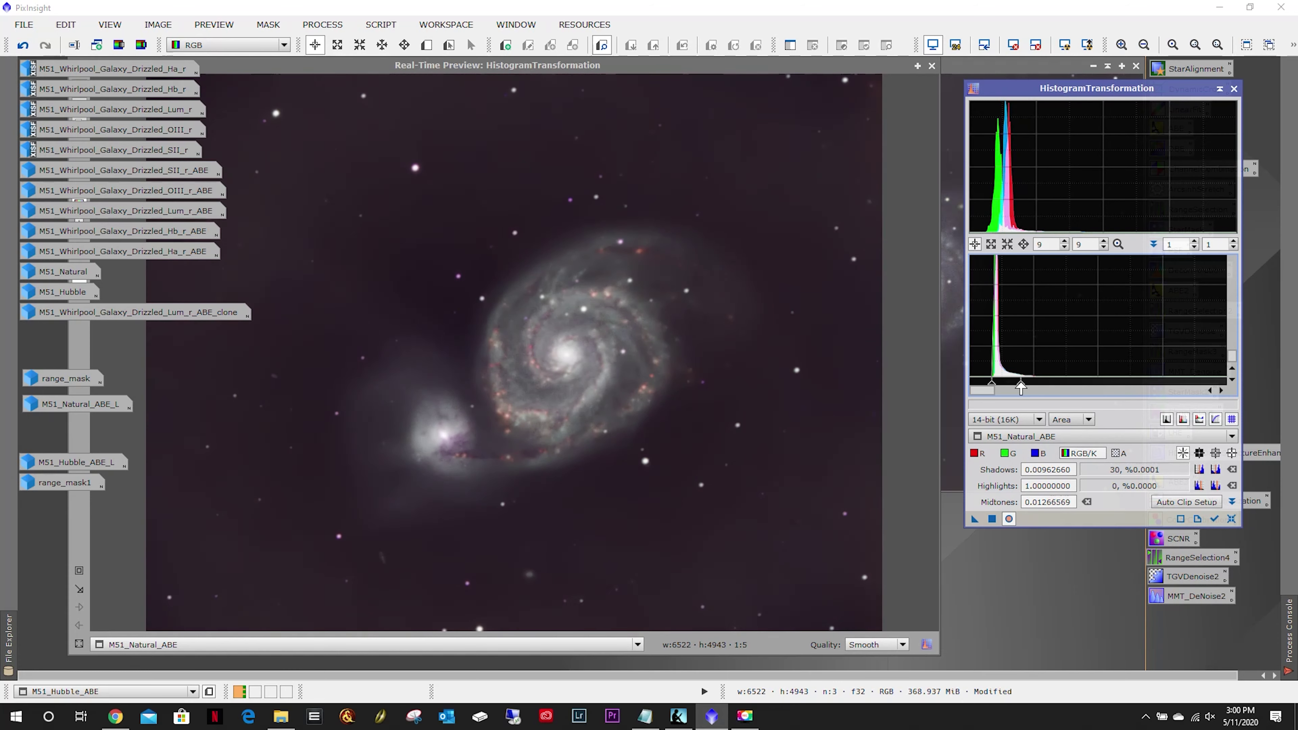
Fine-tune the M51_Natural_ABE stretch with midtones at about 0.0121 and highlights at about 0.992.
left_click_drag(1019, 389, 1226, 392)
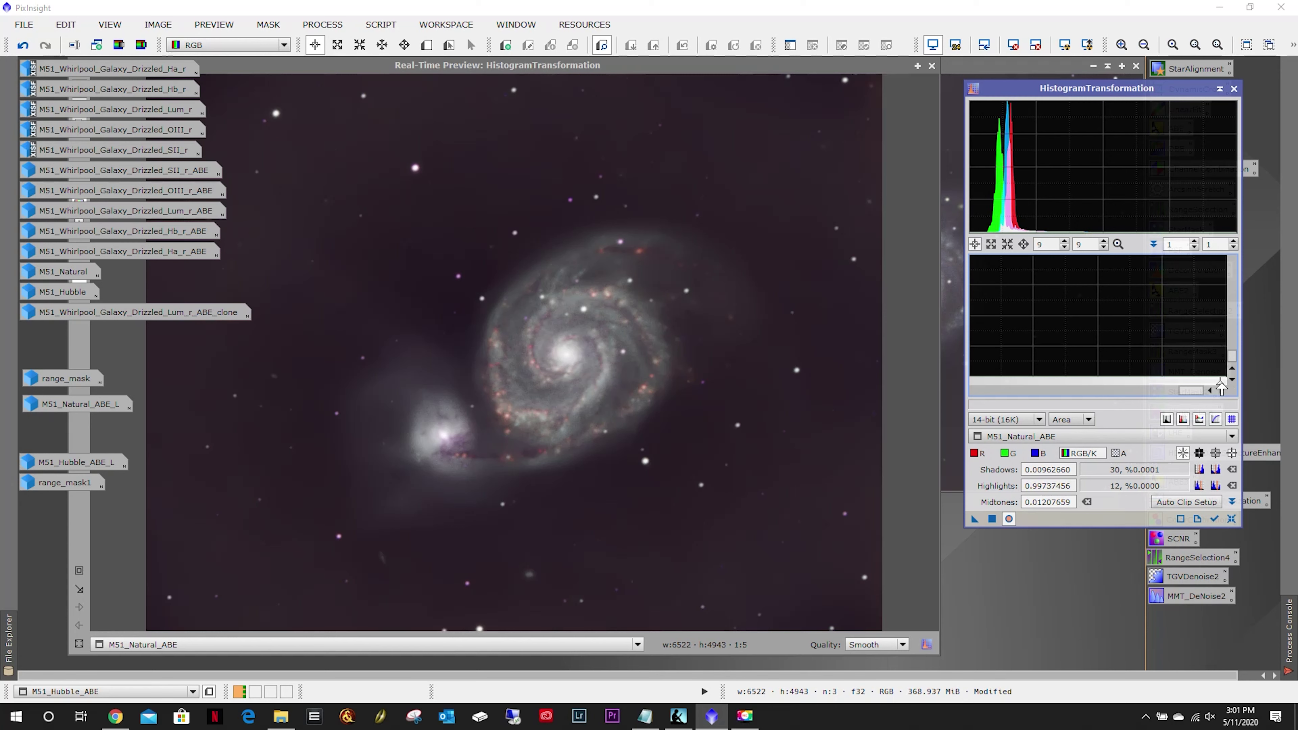
left_click_drag(1220, 382, 1227, 383)
mouse_move(1205, 393)
left_mouse_down()
mouse_move(1065, 405)
mouse_move(1180, 408)
mouse_move(1211, 381)
left_mouse_up()
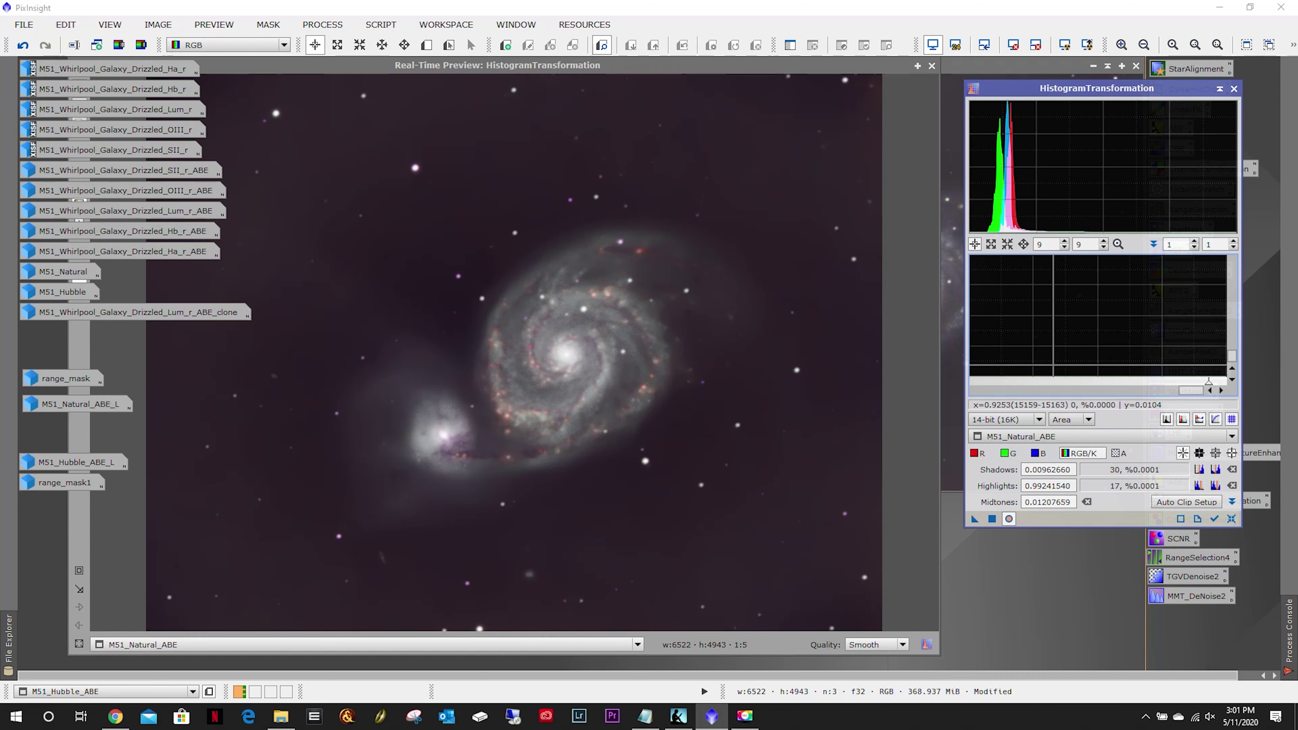
Close the real-time preview and apply the histogram stretch to M51_Natural_ABE.
left_click(932, 67)
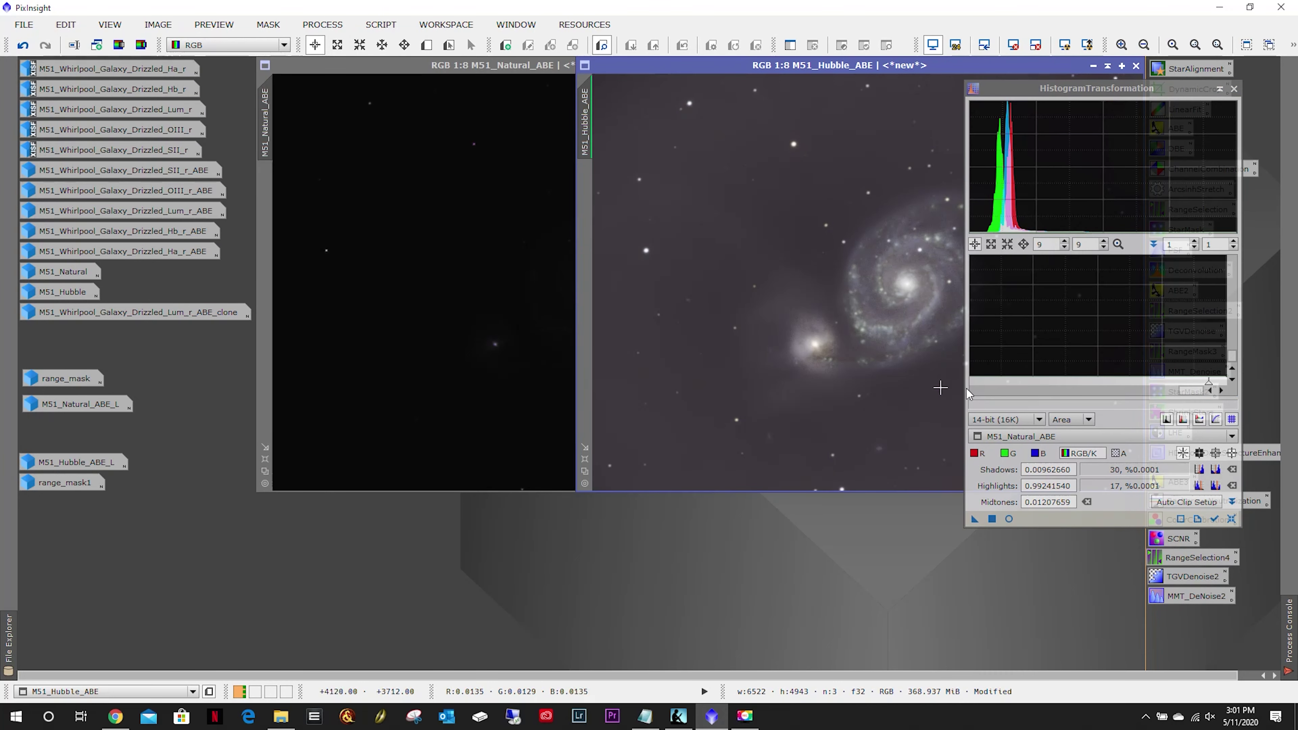
left_click(548, 84)
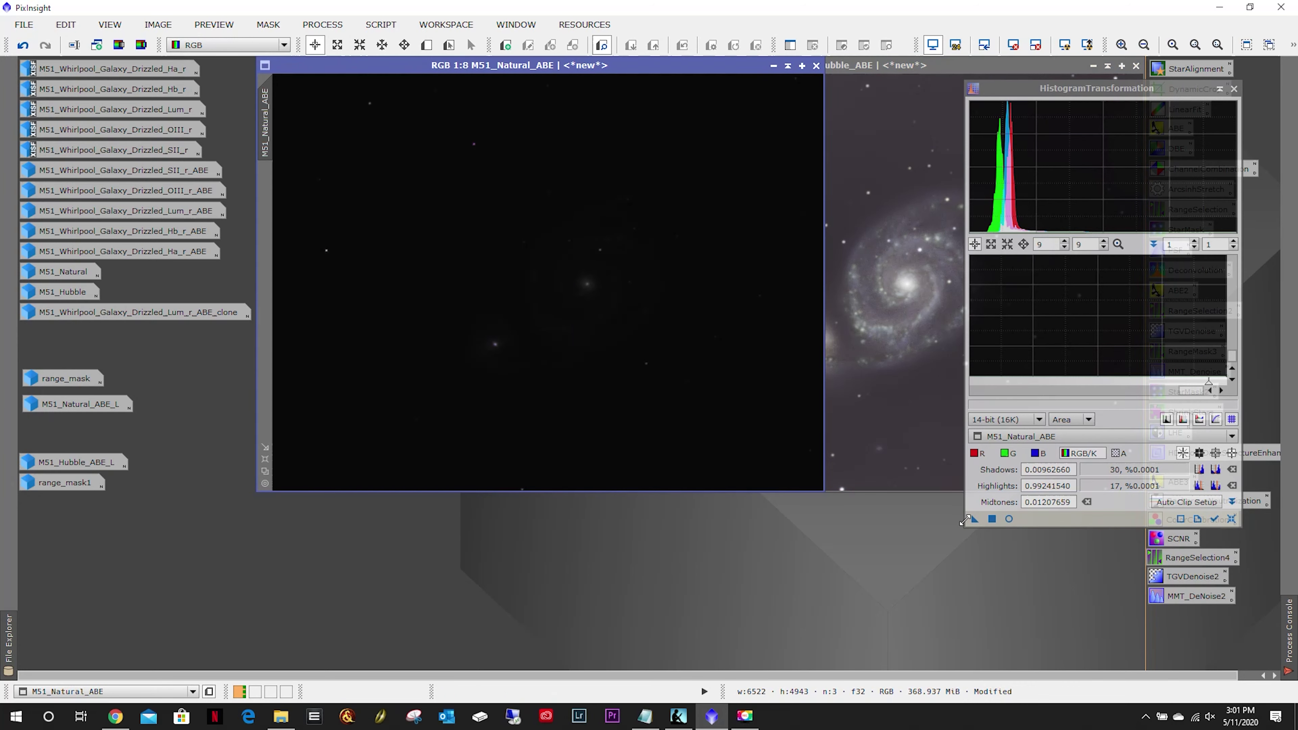
left_click_drag(975, 527, 651, 349)
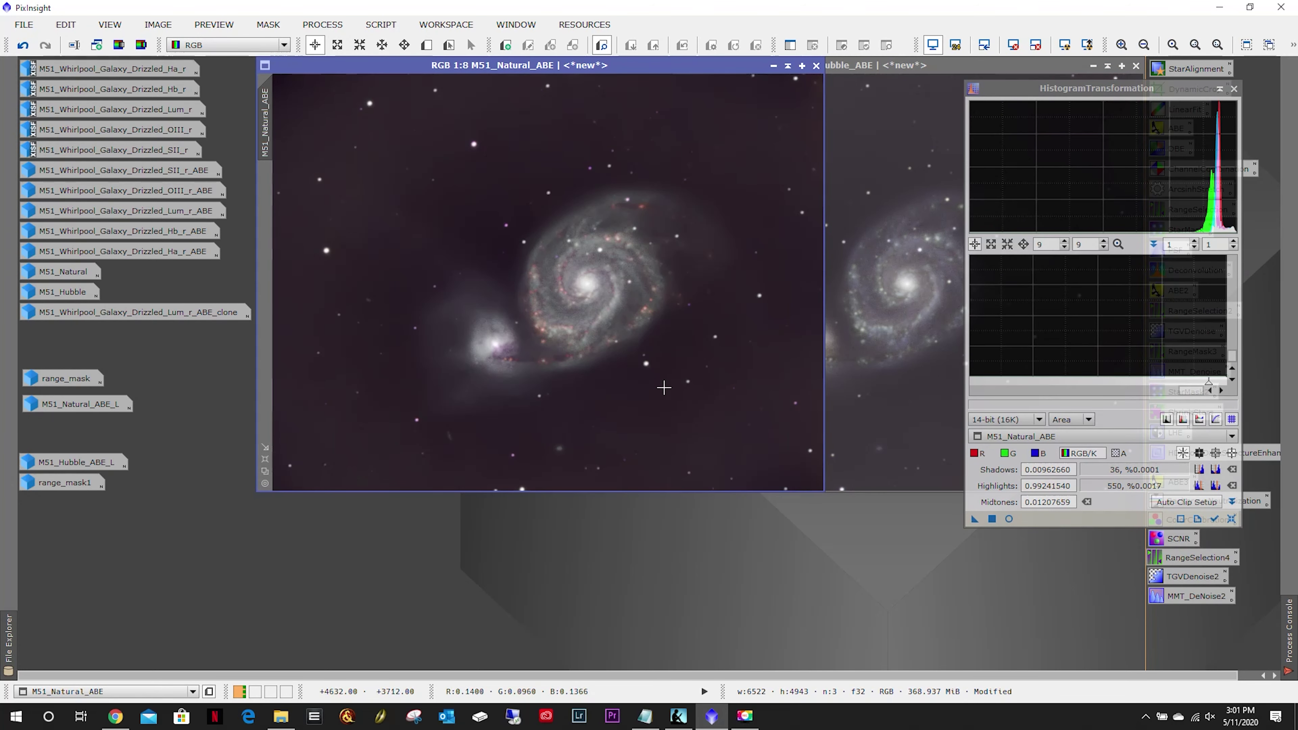
Switch HistogramTransformation to M51_Hubble_ABE with default settings, and preview it in real time with the screen stretch turned off.
left_click(905, 67)
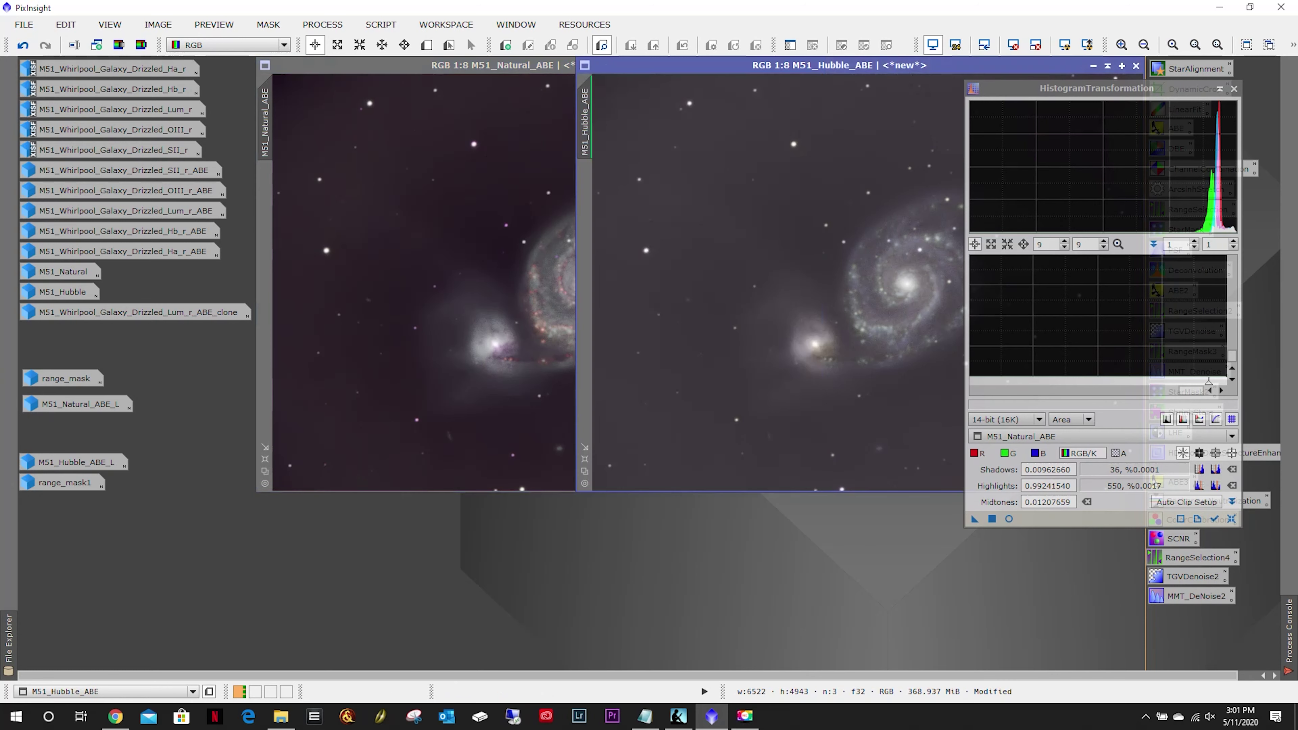
left_click(1073, 437)
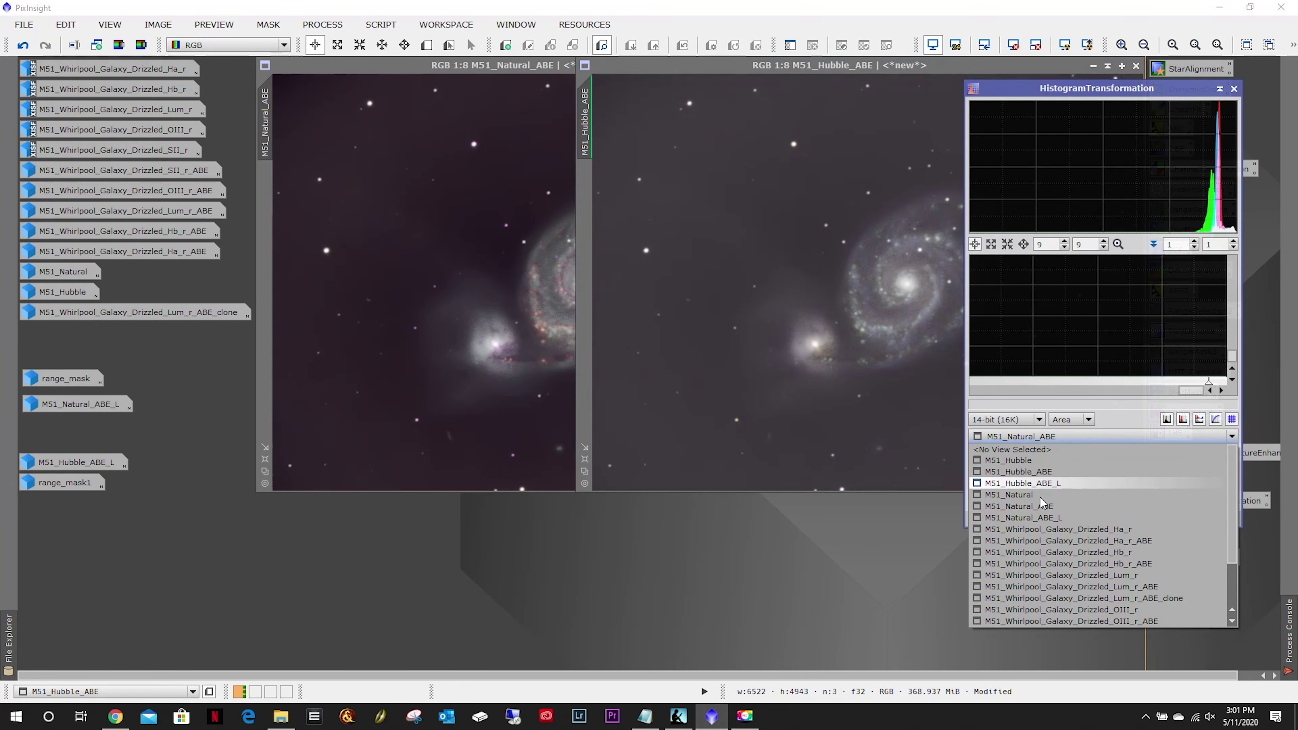
left_click(1039, 475)
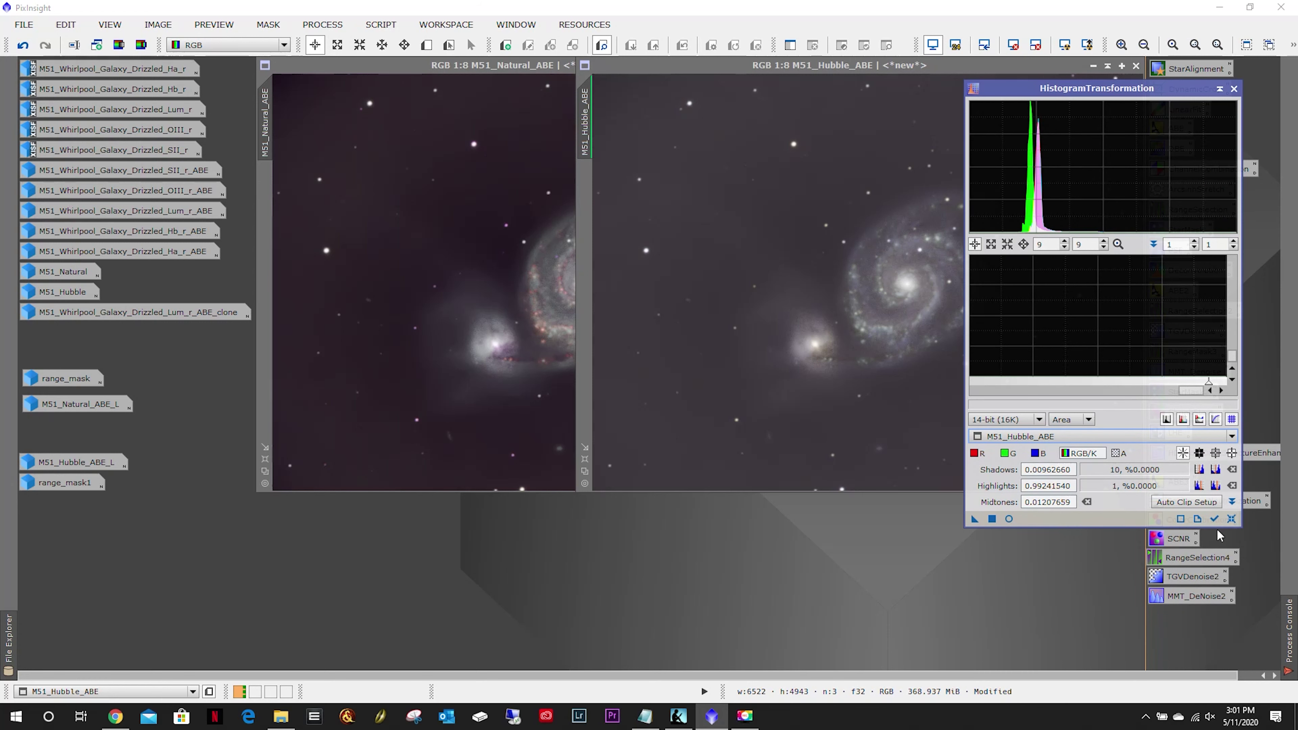
left_click(1231, 520)
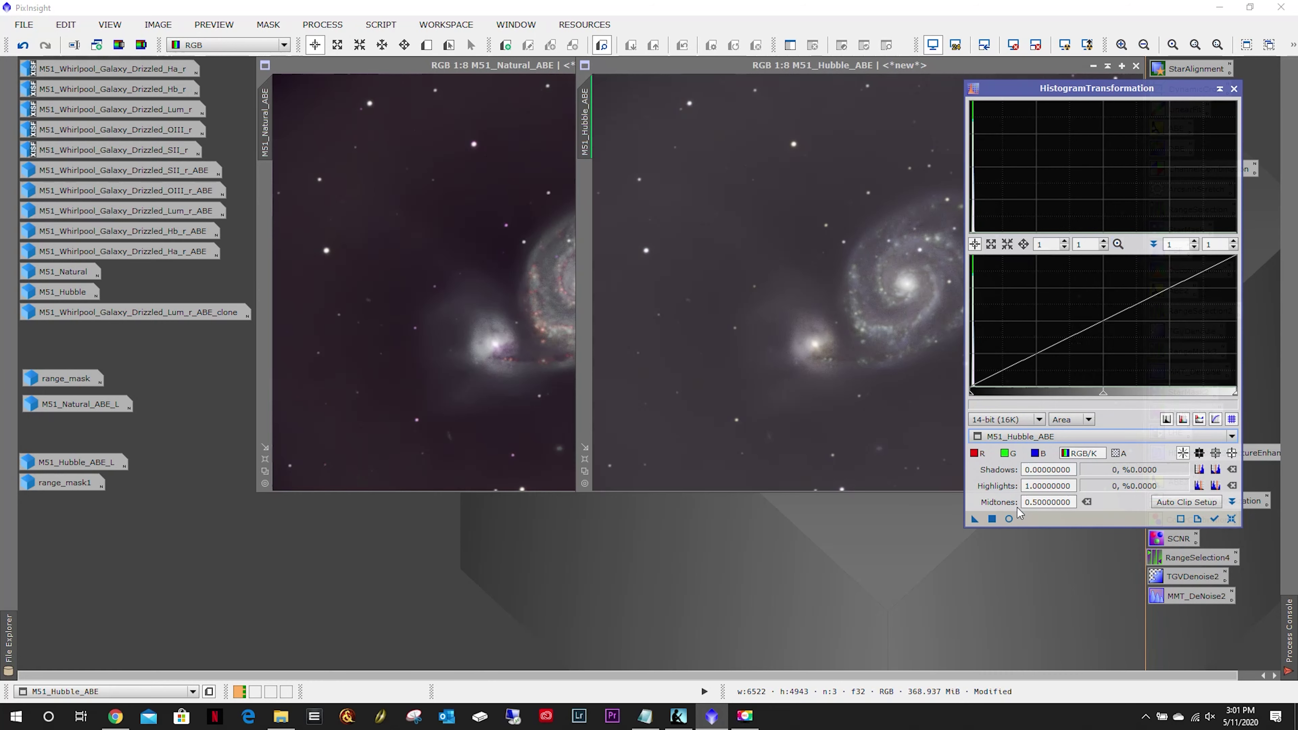
left_click(1010, 520)
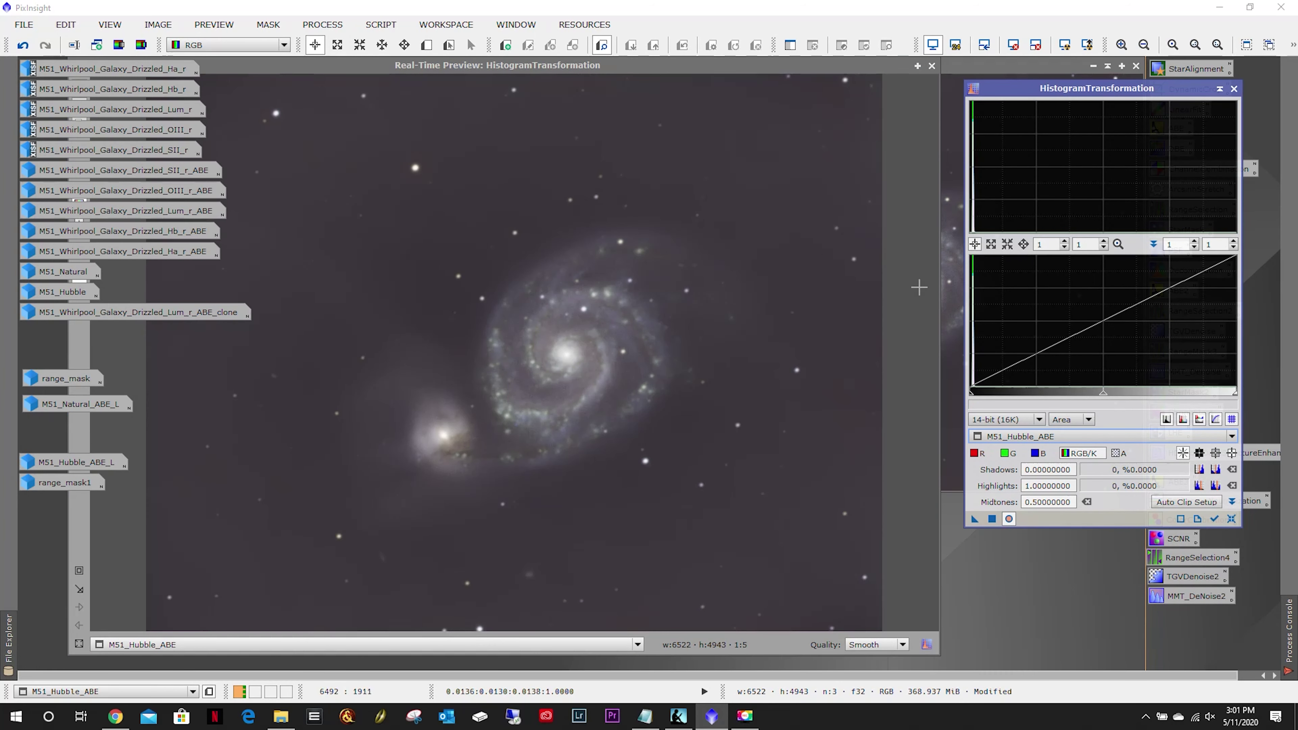
left_click(1014, 45)
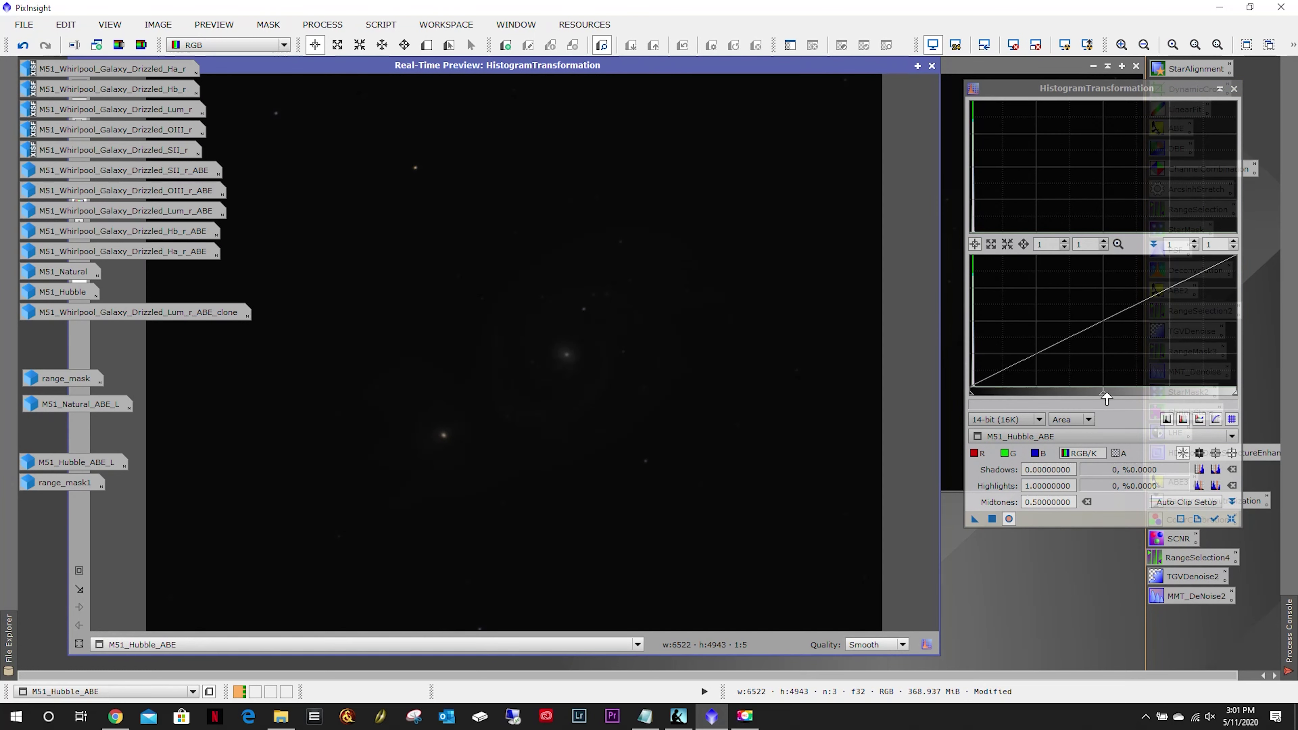
Lower the midtones for M51_Hubble_ABE to about 0.041 and the highlights to about 0.899.
left_click_drag(1104, 400, 1064, 400)
left_click_drag(1052, 402, 979, 402)
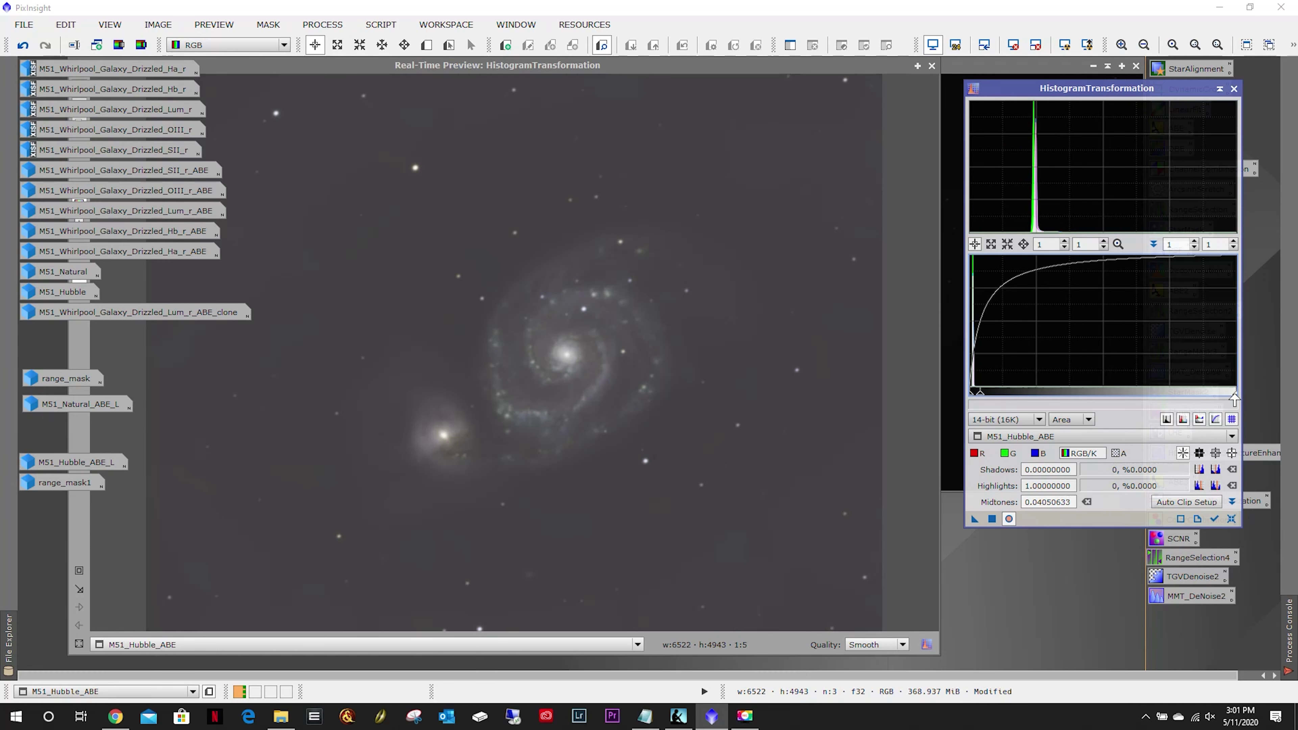
left_click_drag(1237, 398, 1210, 397)
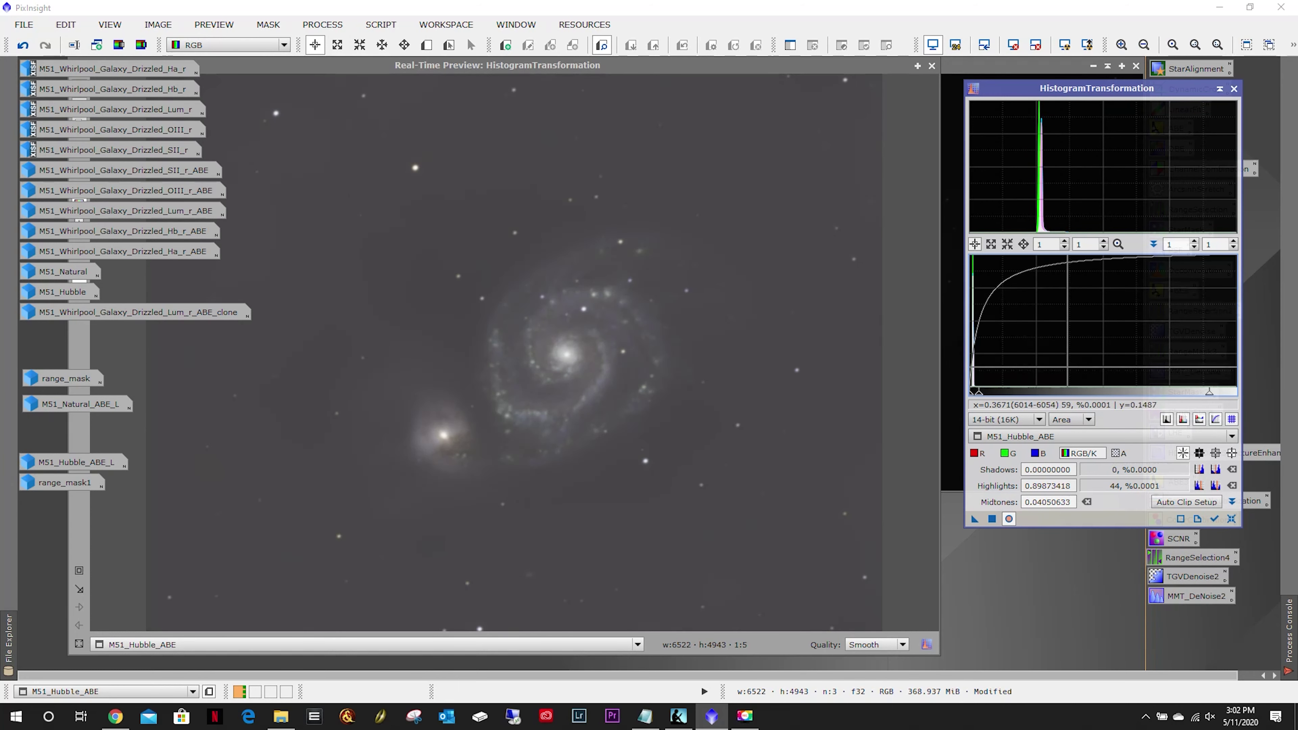
Raise the shadows for M51_Hubble_ABE to about 0.0097, just before the histogram peak, and lower the midtones to about 0.0188.
scroll(986, 353, "up", 5)
scroll(975, 382, "up", 3)
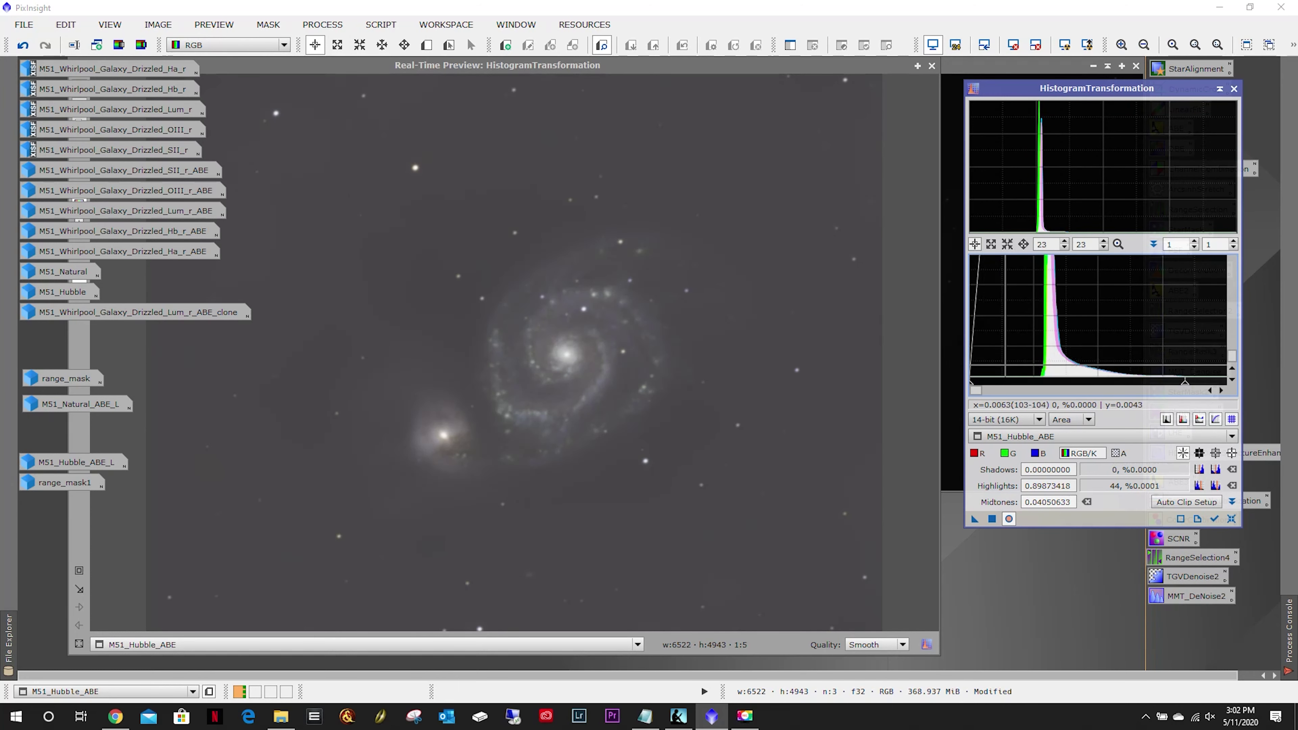
left_click_drag(978, 387, 1034, 389)
scroll(1107, 368, "down", 6)
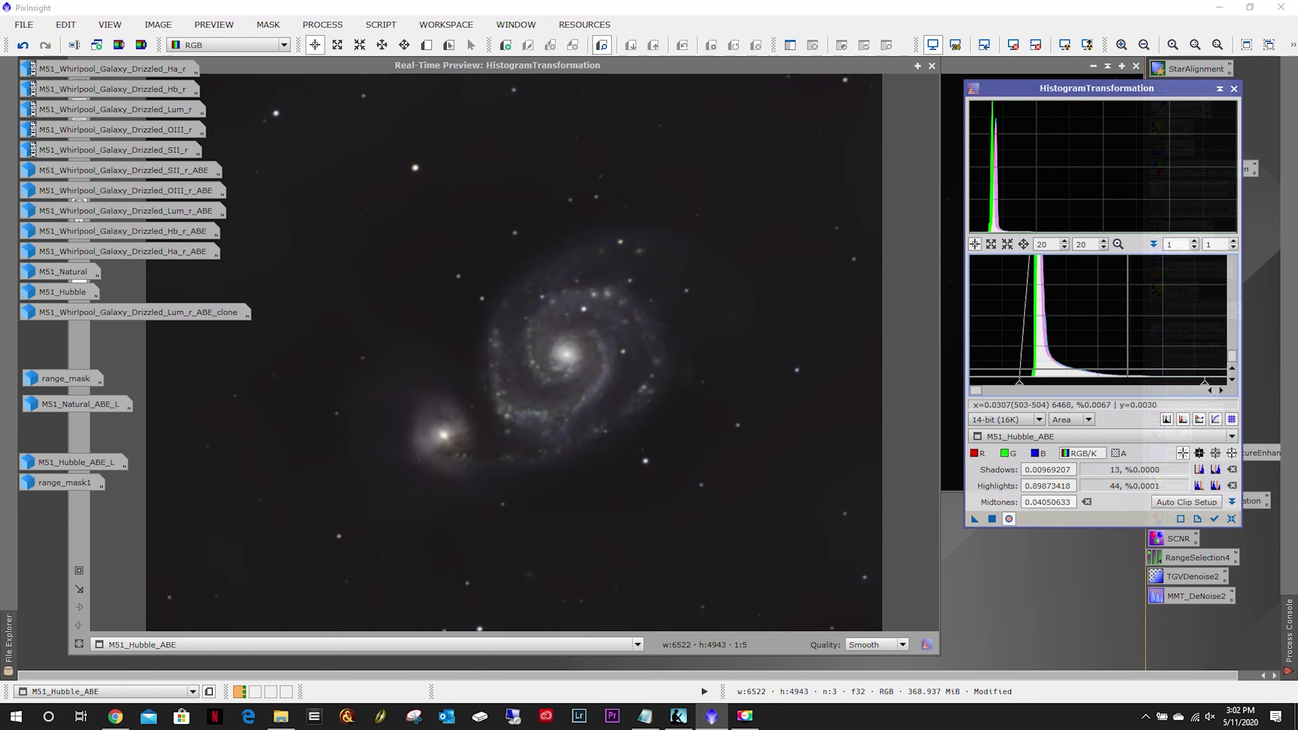
left_click_drag(1205, 389, 1106, 388)
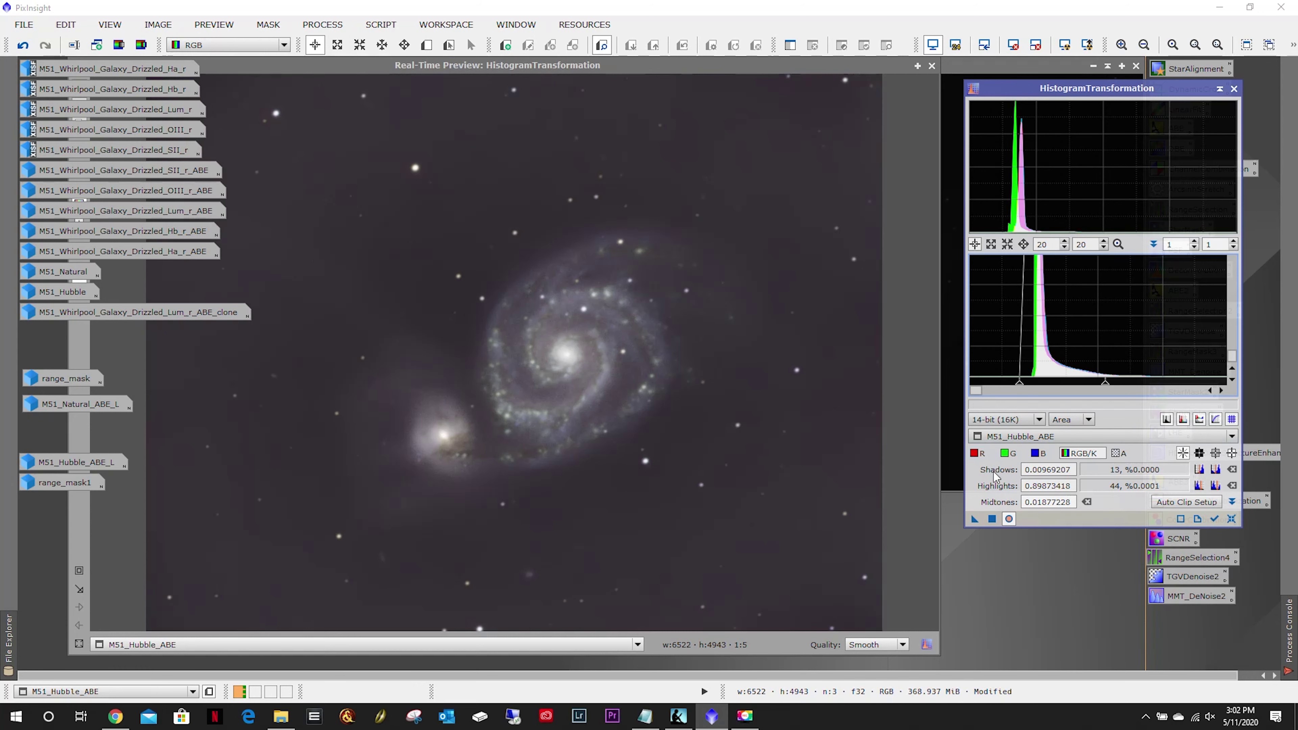
Close the preview and apply the stretch to M51_Hubble_ABE, resetting the HistogramTransformation settings and histogram zoom to their defaults.
left_click(932, 66)
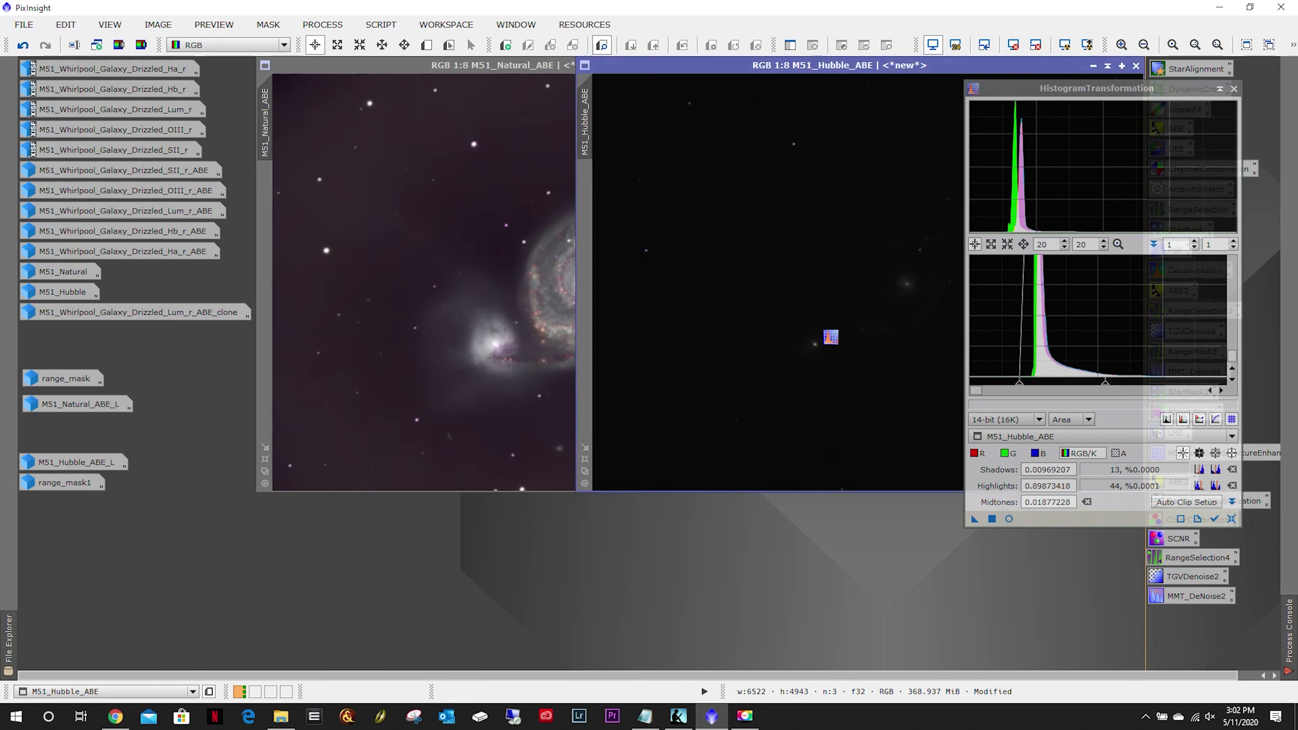
left_click_drag(853, 442, 854, 442)
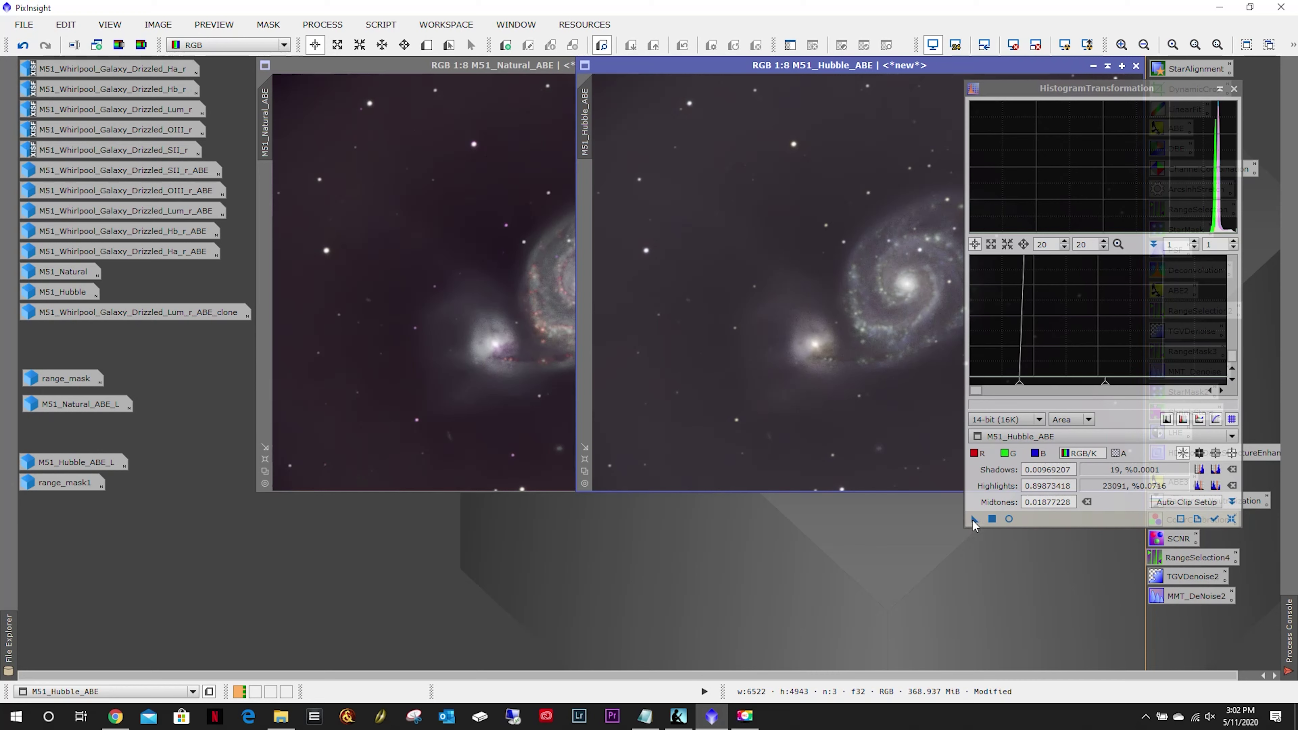
left_click(1231, 519)
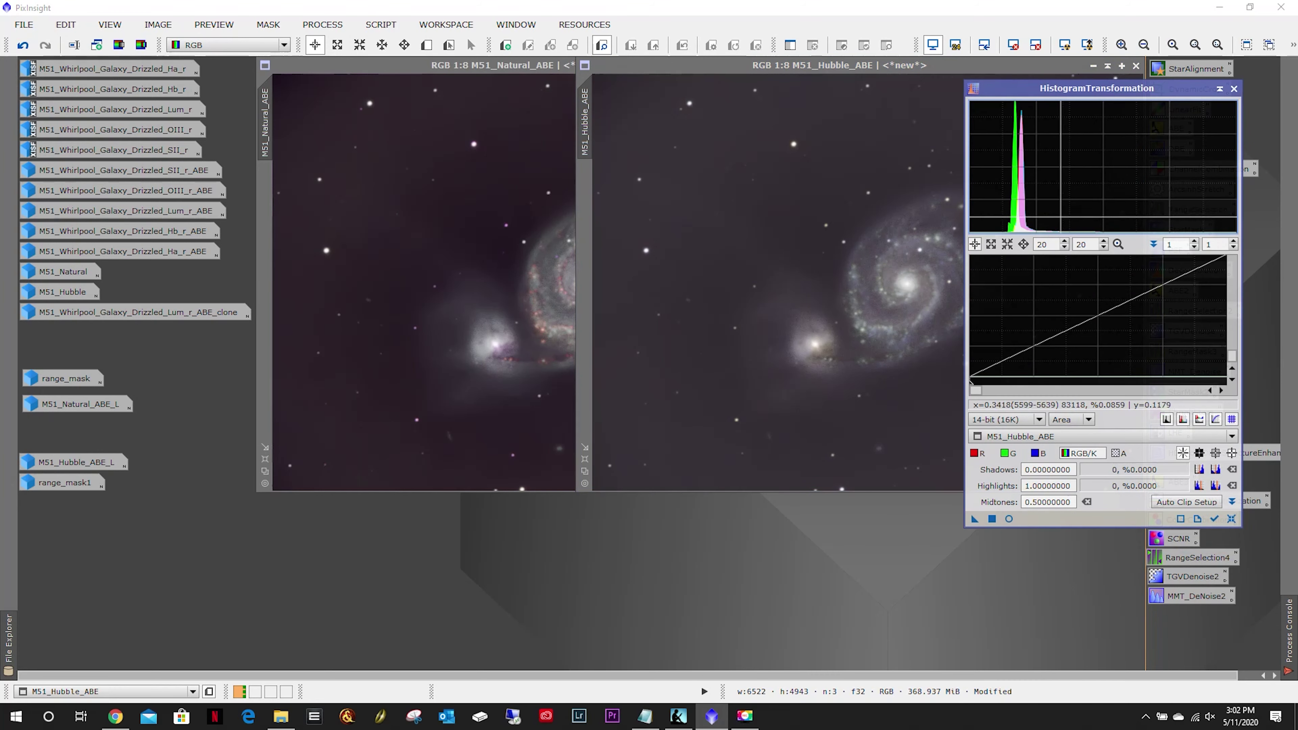
left_click(1118, 244)
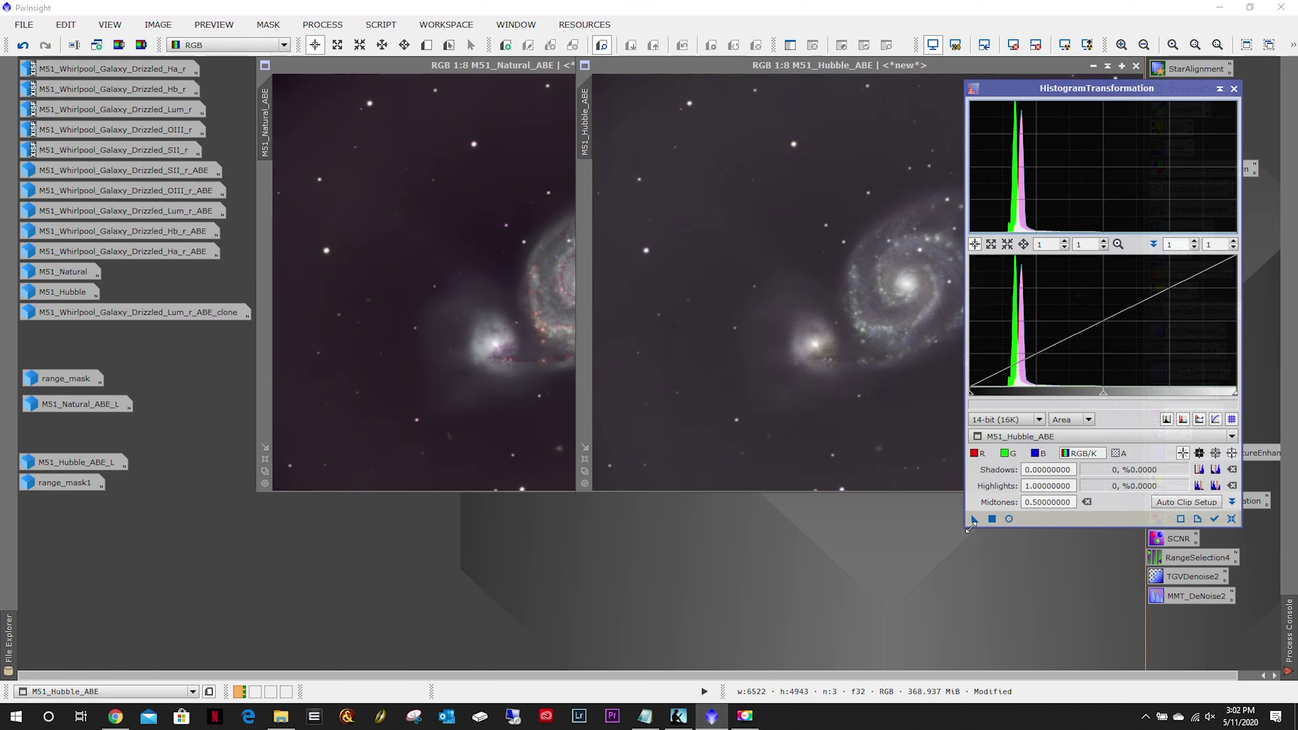
Save the HistogramTransformation as a process icon named HT_Stretch and place it below the MMT_DeNoise2 icon.
left_click_drag(975, 520, 946, 585)
right_click(940, 584)
left_click(956, 467)
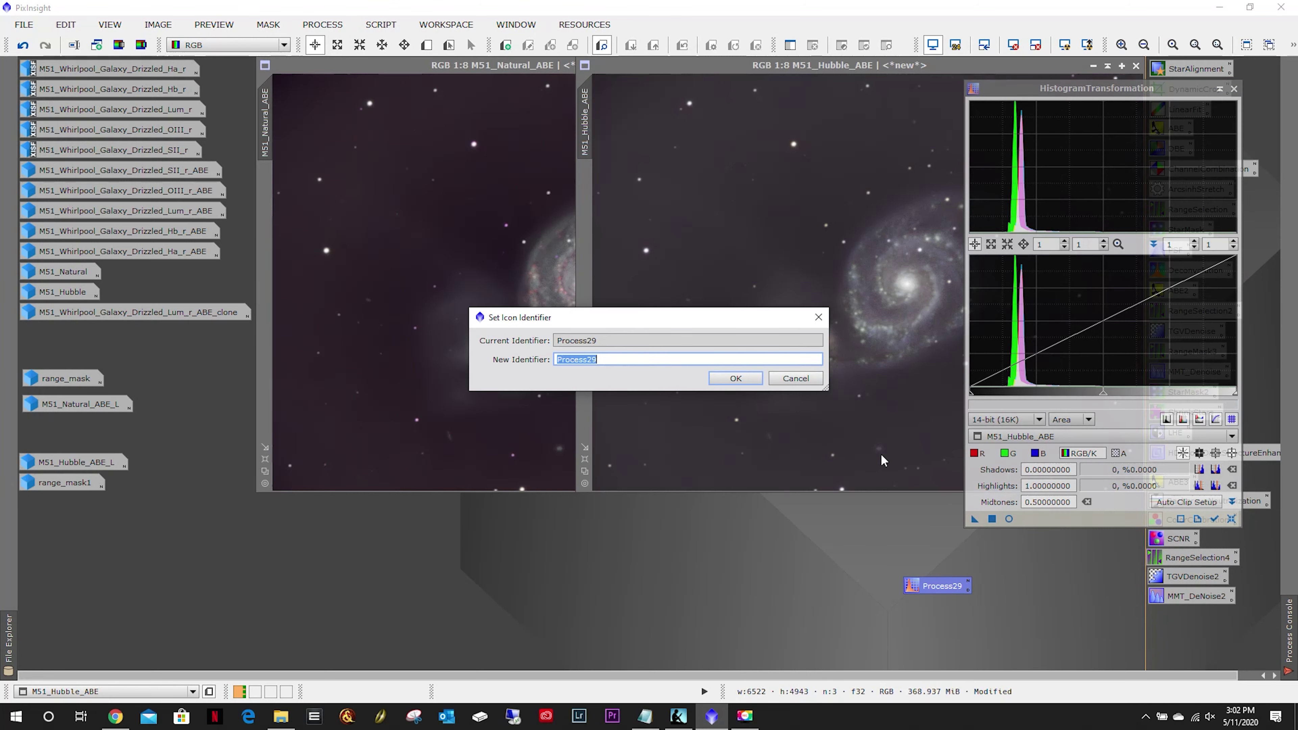
type("HT_Stretch")
left_click(753, 383)
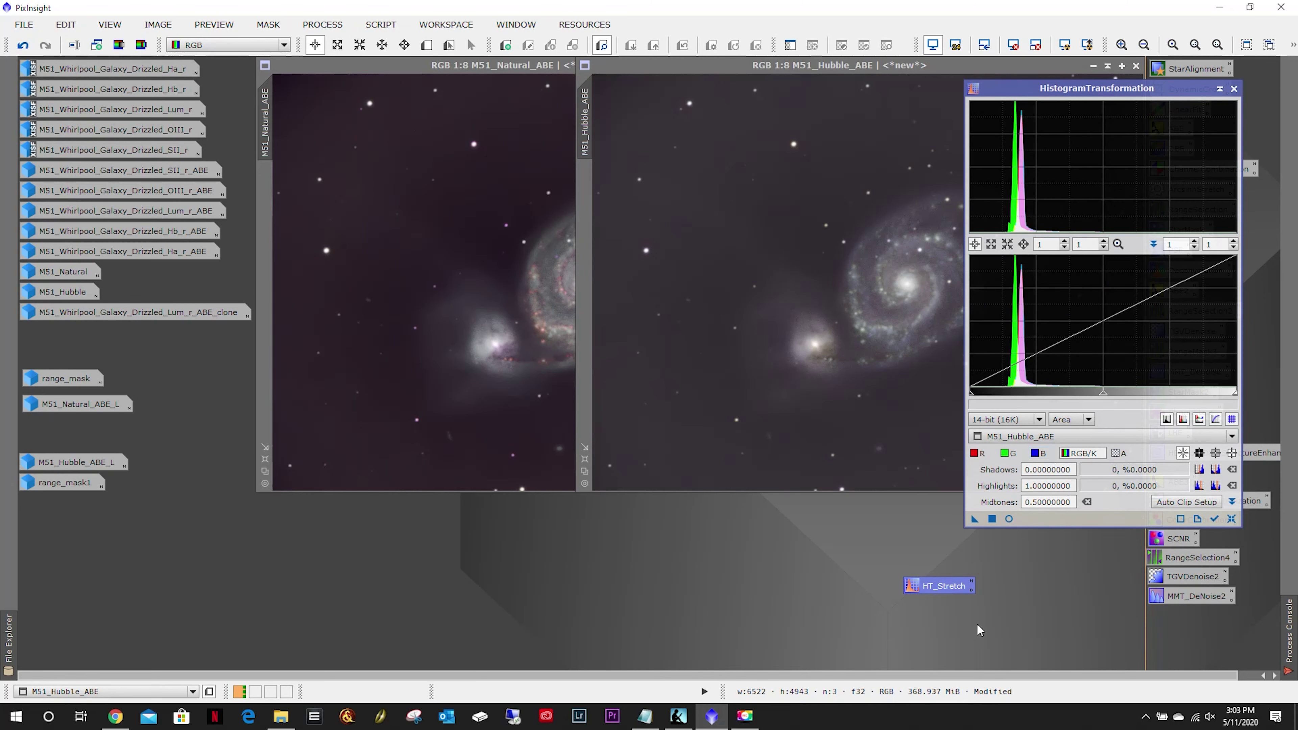
left_click_drag(929, 592, 1173, 623)
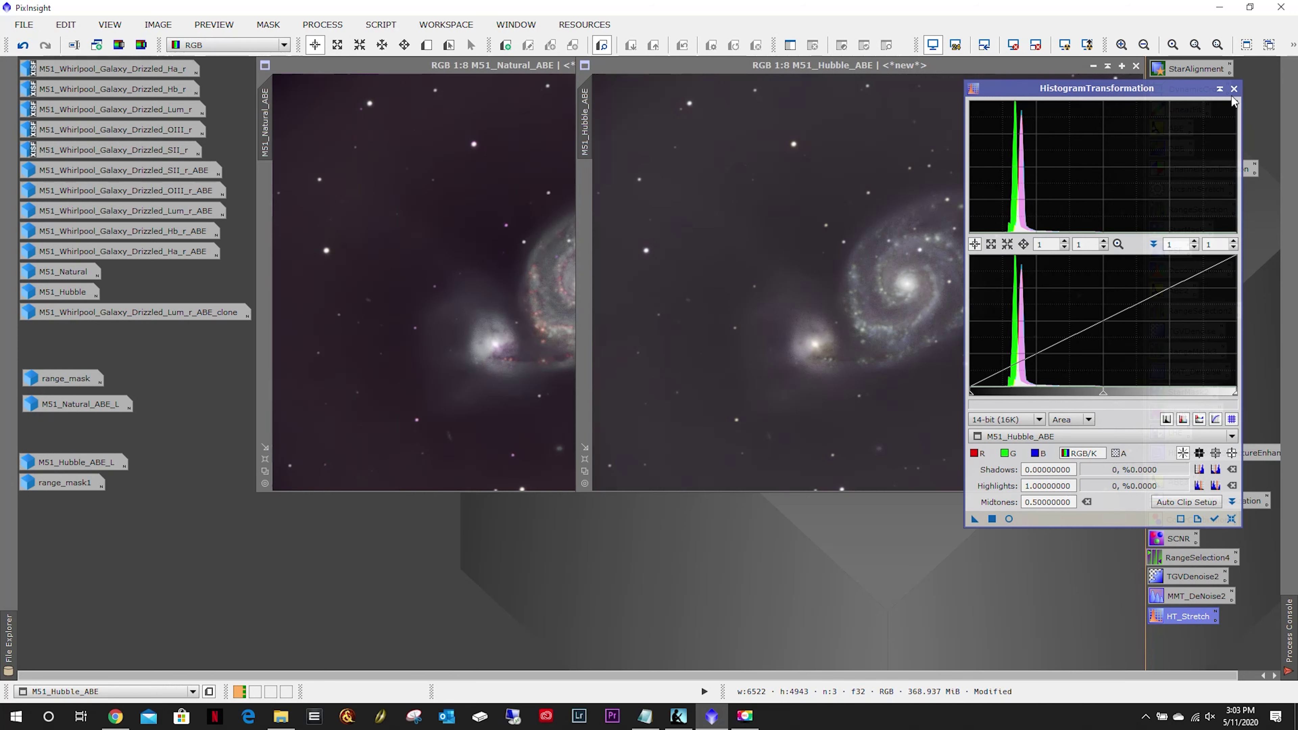